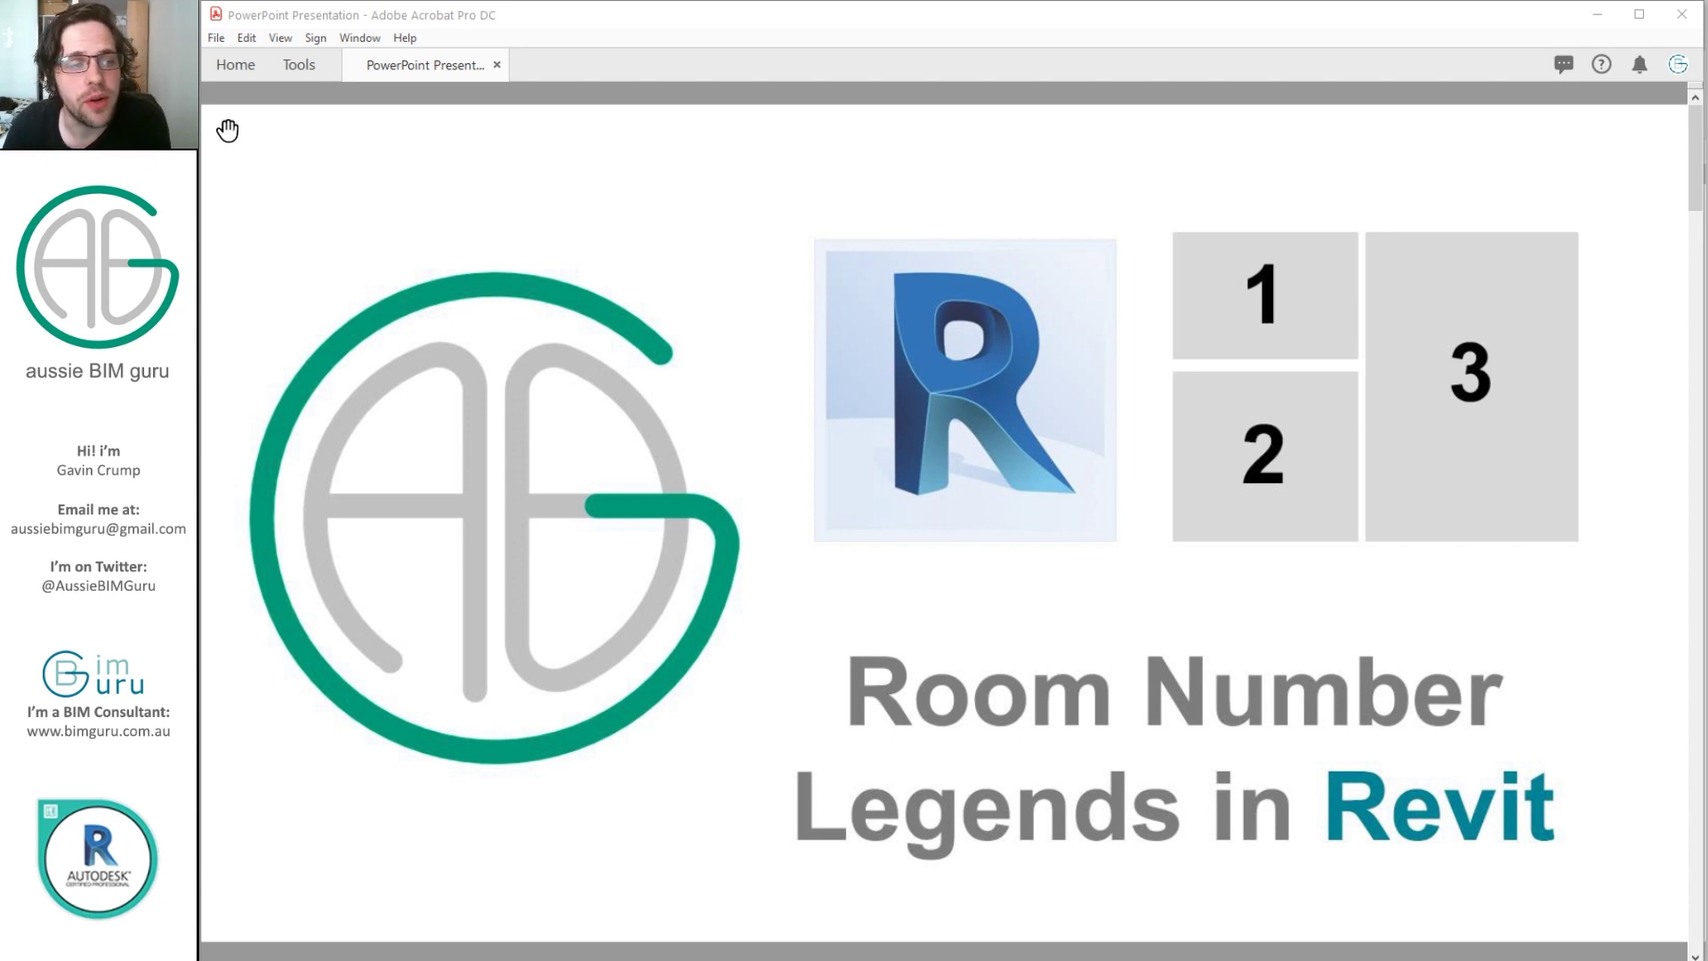
Page through the presentation to the Room number legends slide and its example floor plan.
{"action": "scroll", "coordinate": [234, 132], "scroll_direction": "down", "scroll_amount": 3}
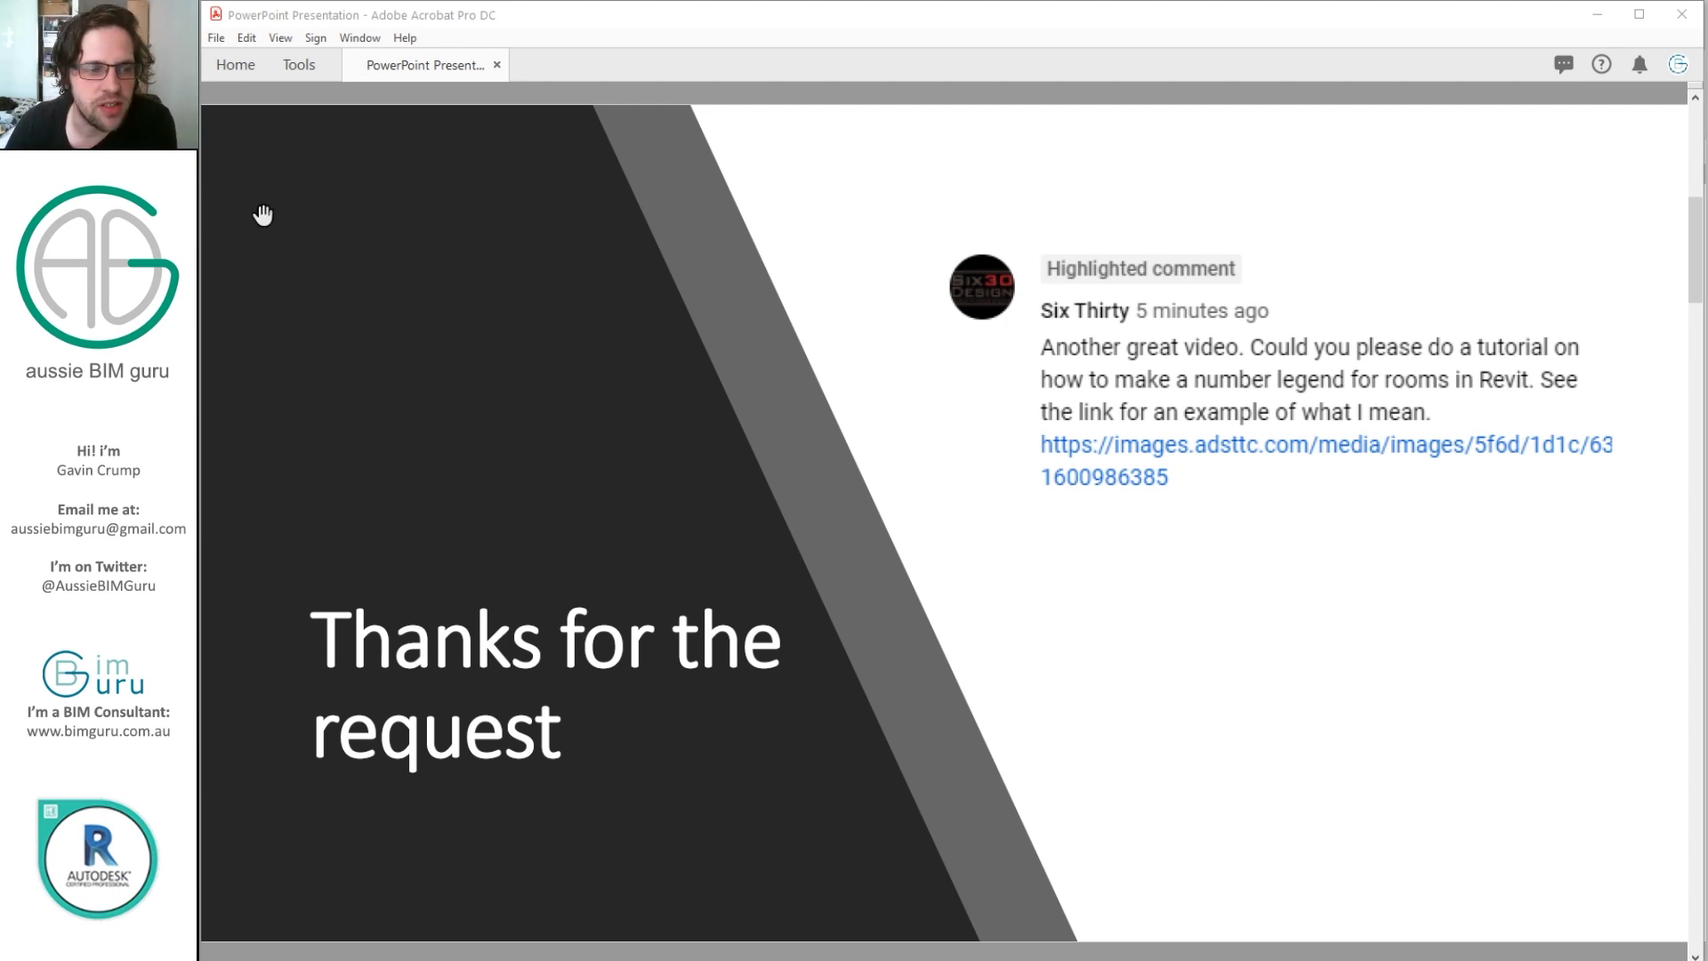
{"action": "key", "text": "Right"}
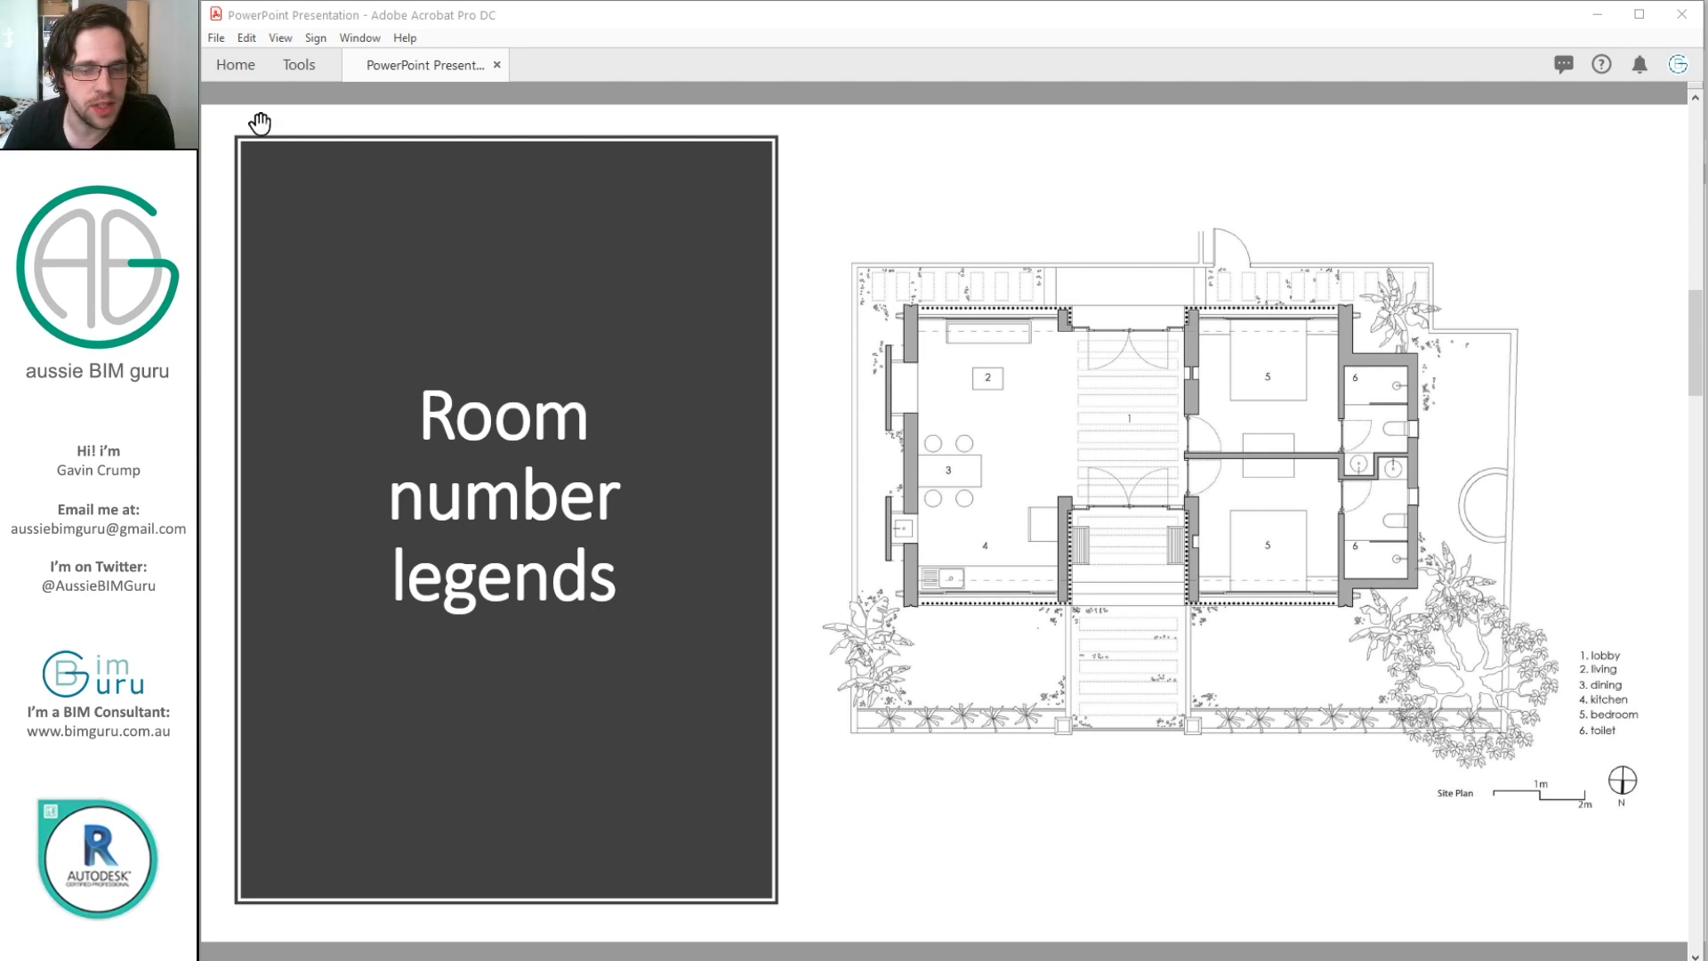
{"action": "scroll", "coordinate": [260, 122], "scroll_direction": "down", "scroll_amount": 1}
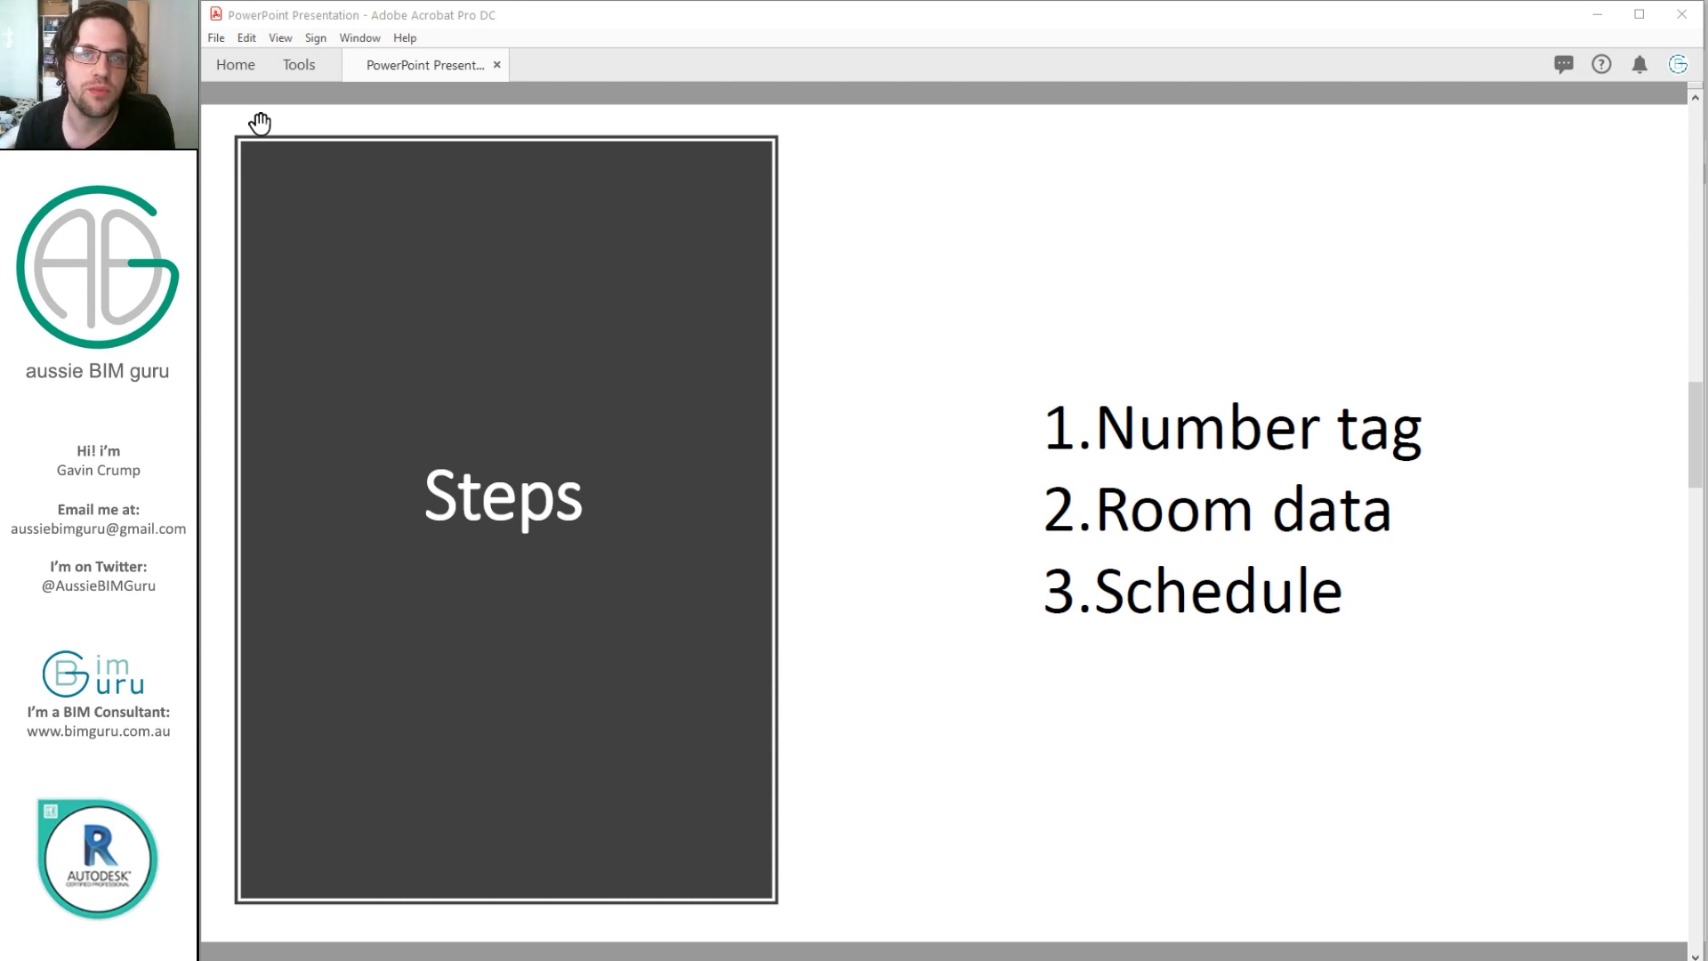
Advance past the context model and Let's dive in! slides, then switch to the Revit house model.
{"action": "scroll", "coordinate": [264, 124], "scroll_direction": "down", "scroll_amount": 1}
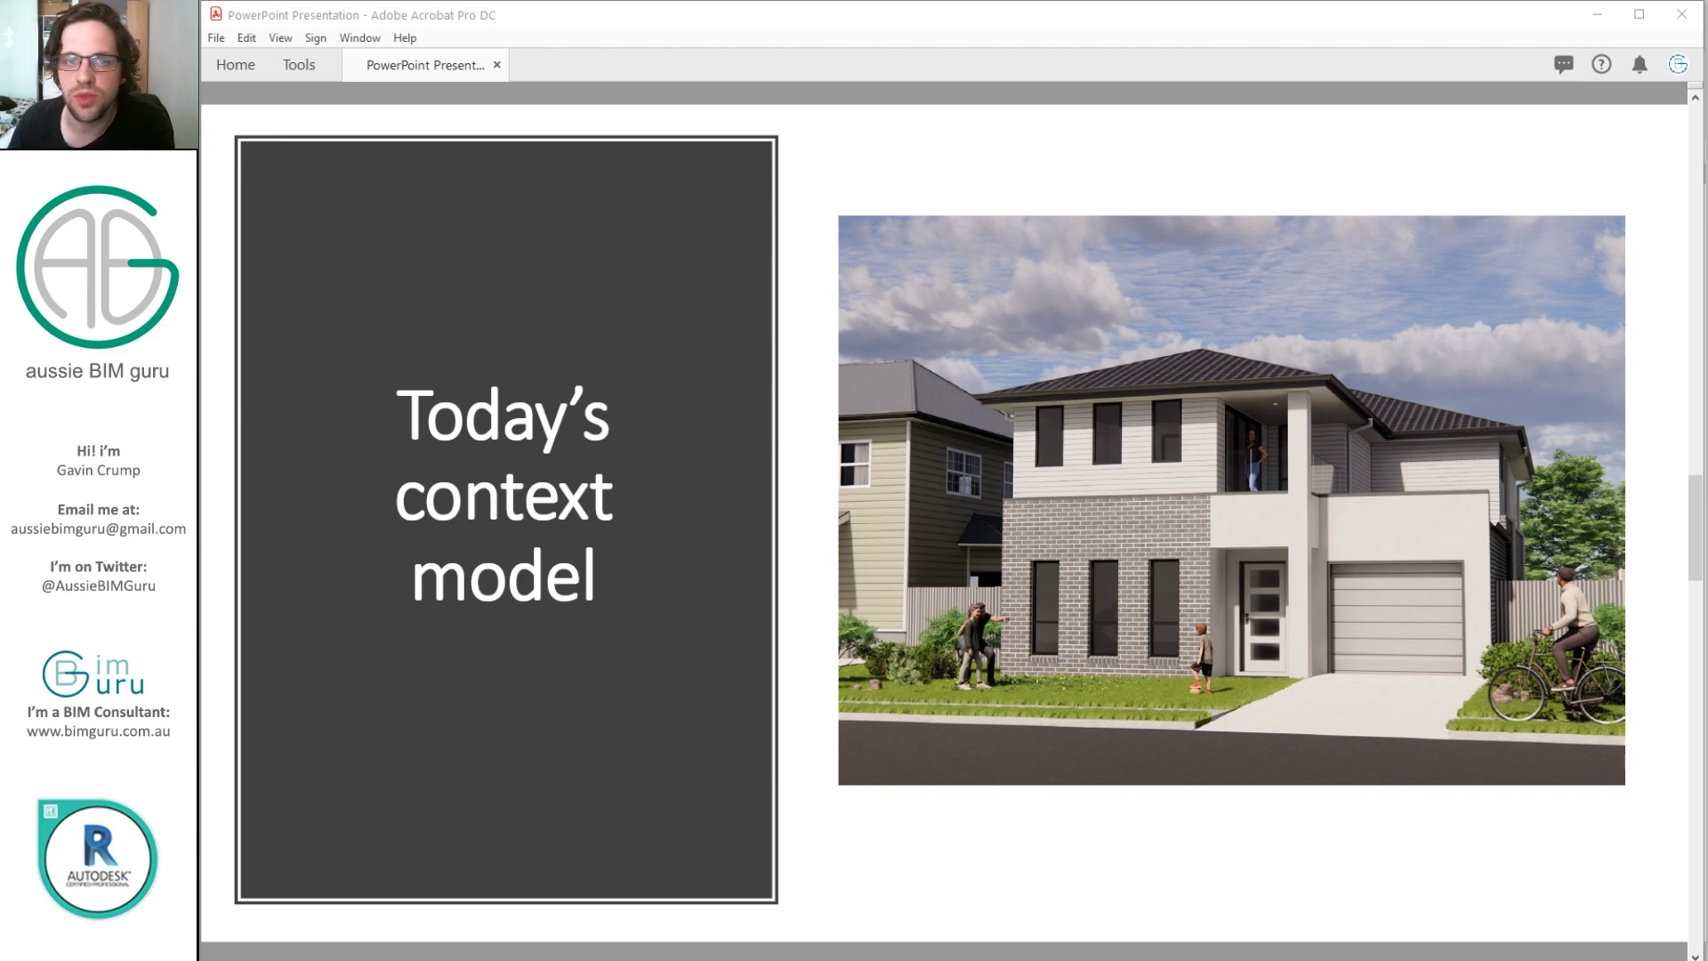
{"action": "scroll", "coordinate": [250, 162], "scroll_direction": "down", "scroll_amount": 1}
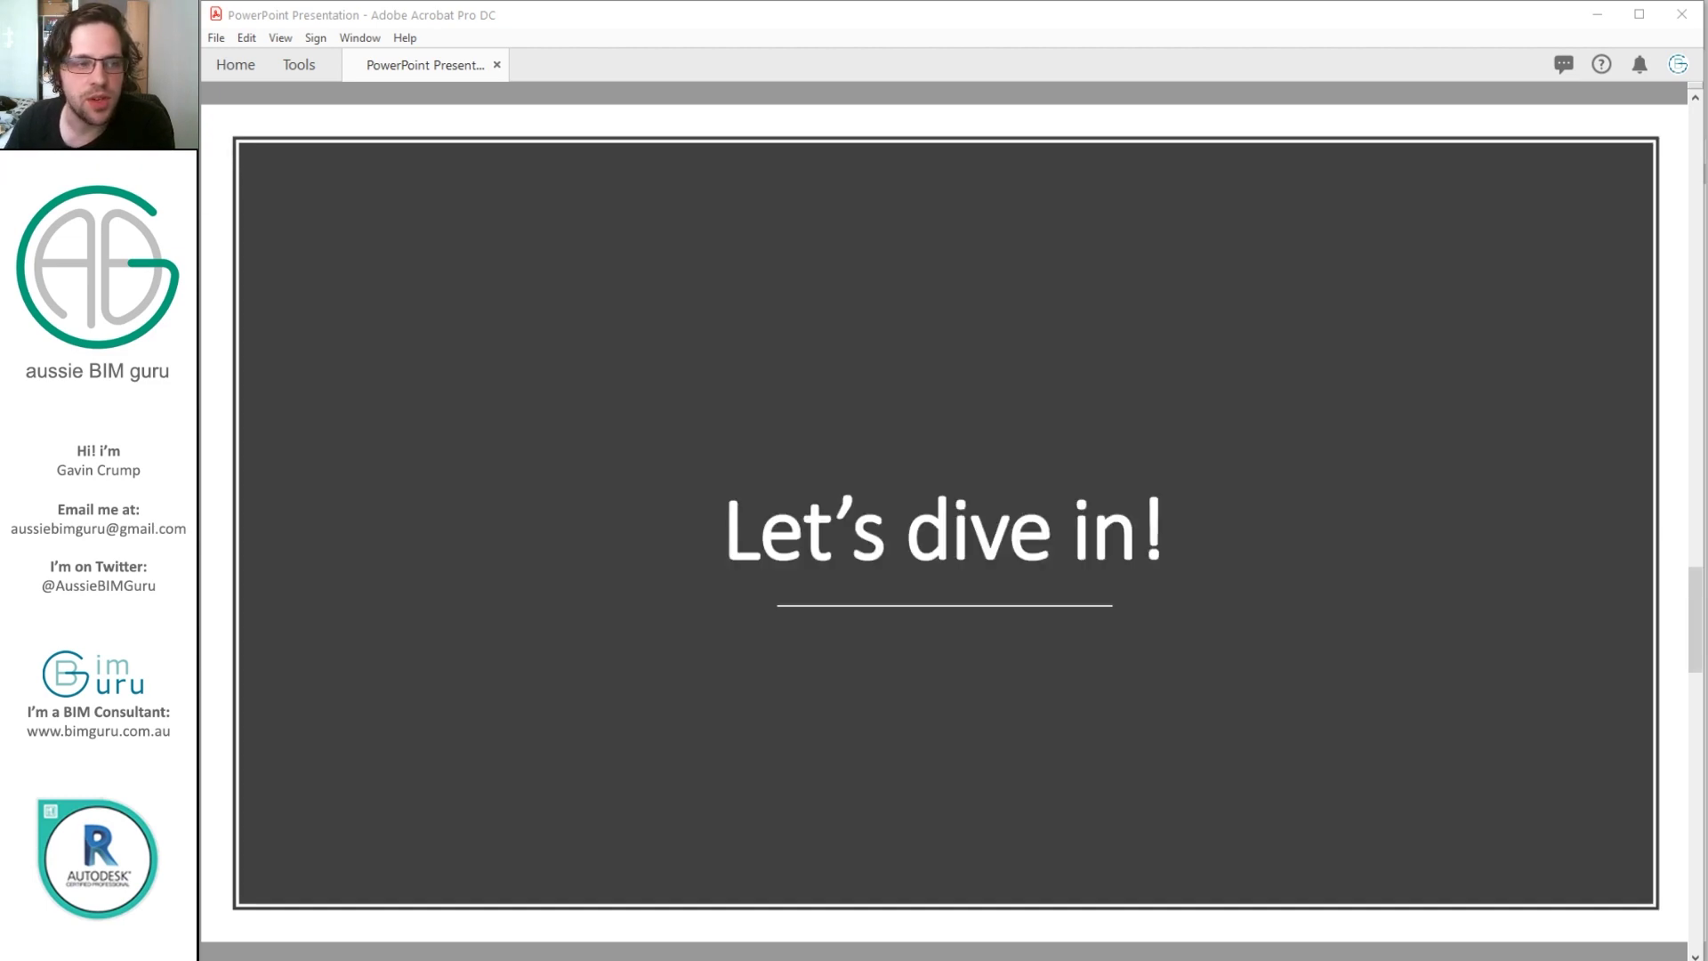
{"action": "key", "text": "alt+Tab"}
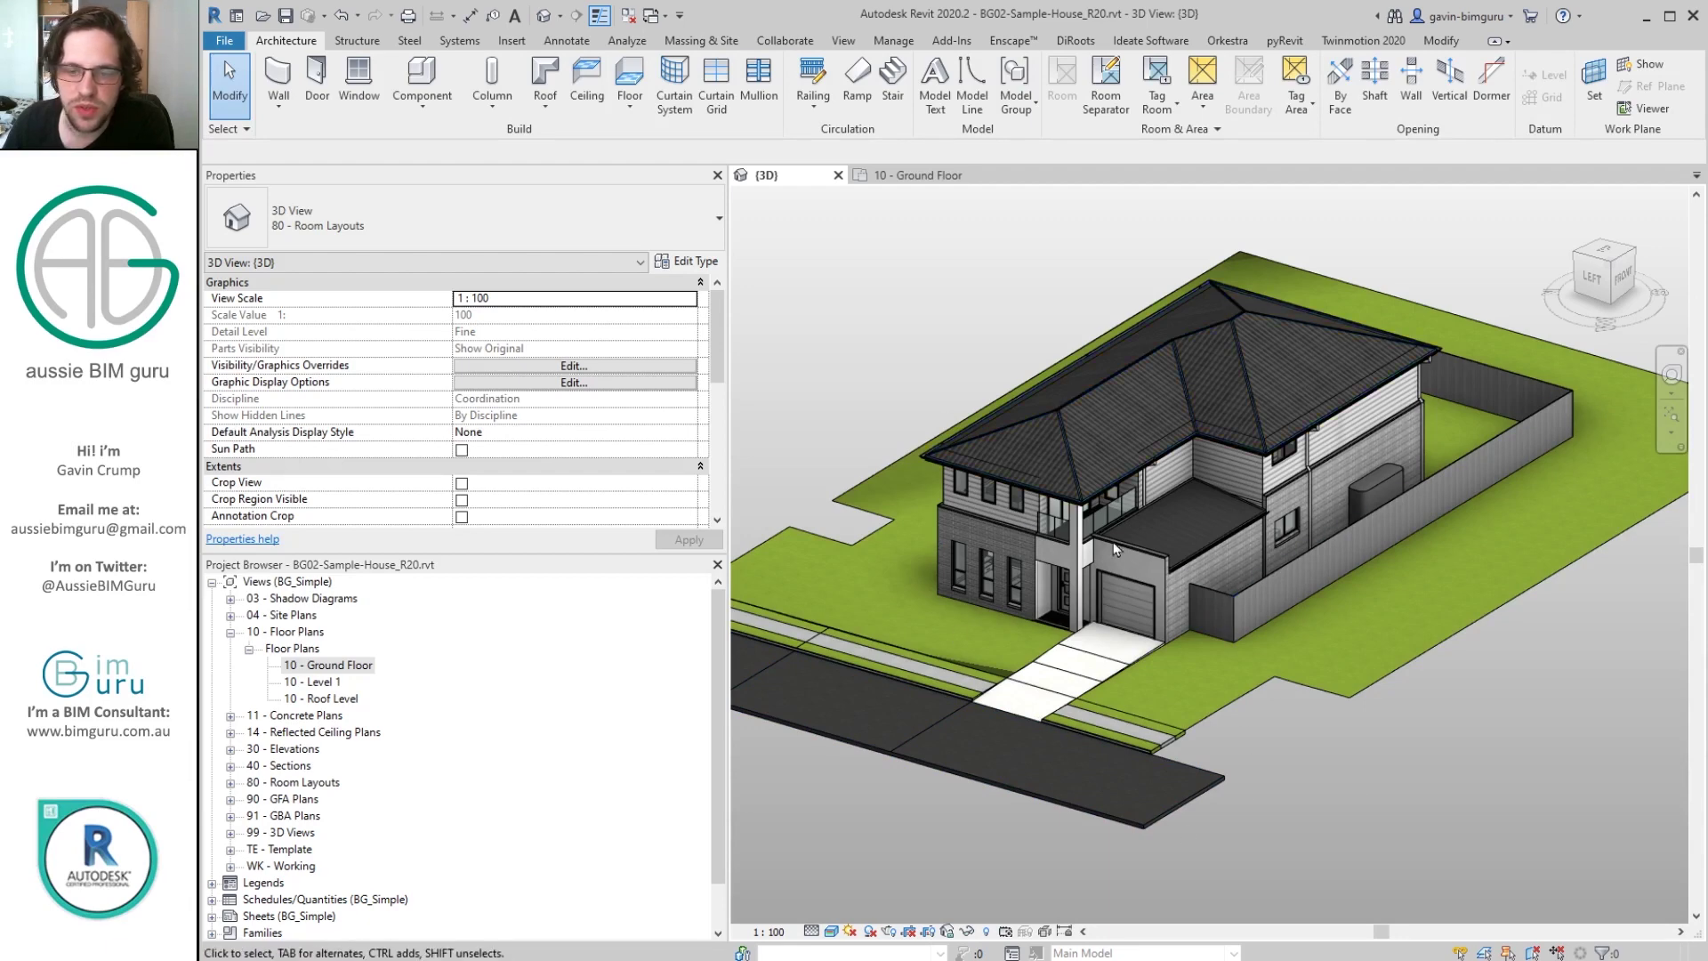
Open the 10 - Ground Floor plan, pan to the kitchen side, and select the MEDIA room tag.
{"action": "left_click", "coordinate": [328, 665]}
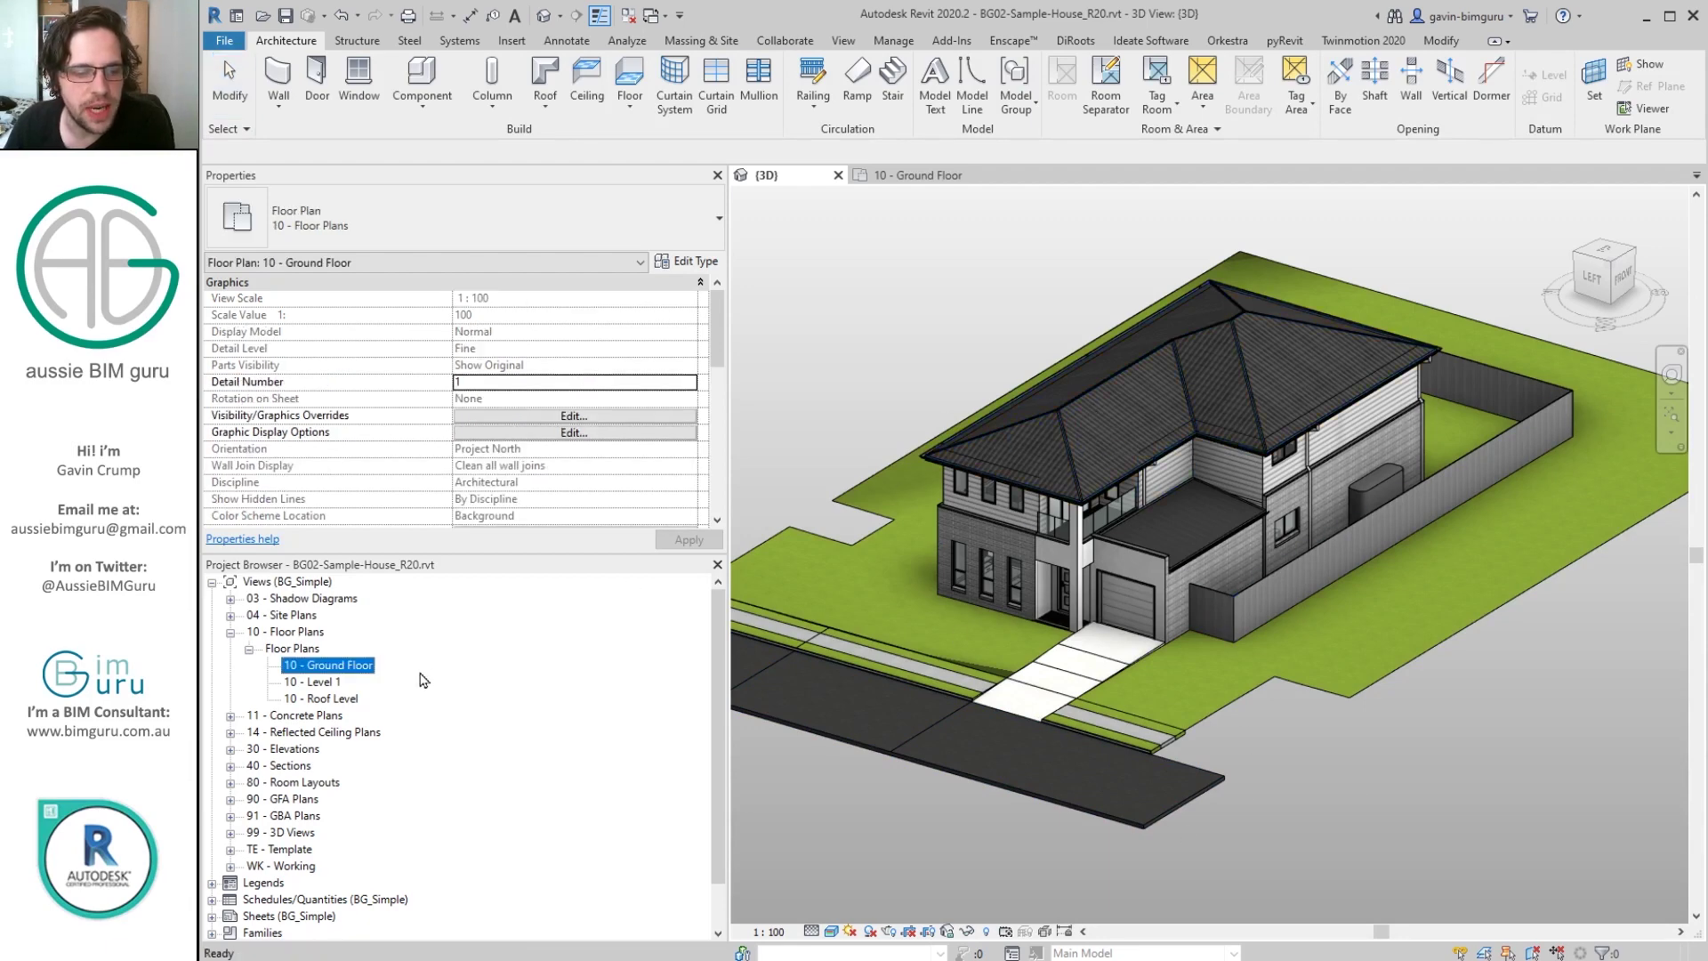
{"action": "double_click", "coordinate": [328, 667]}
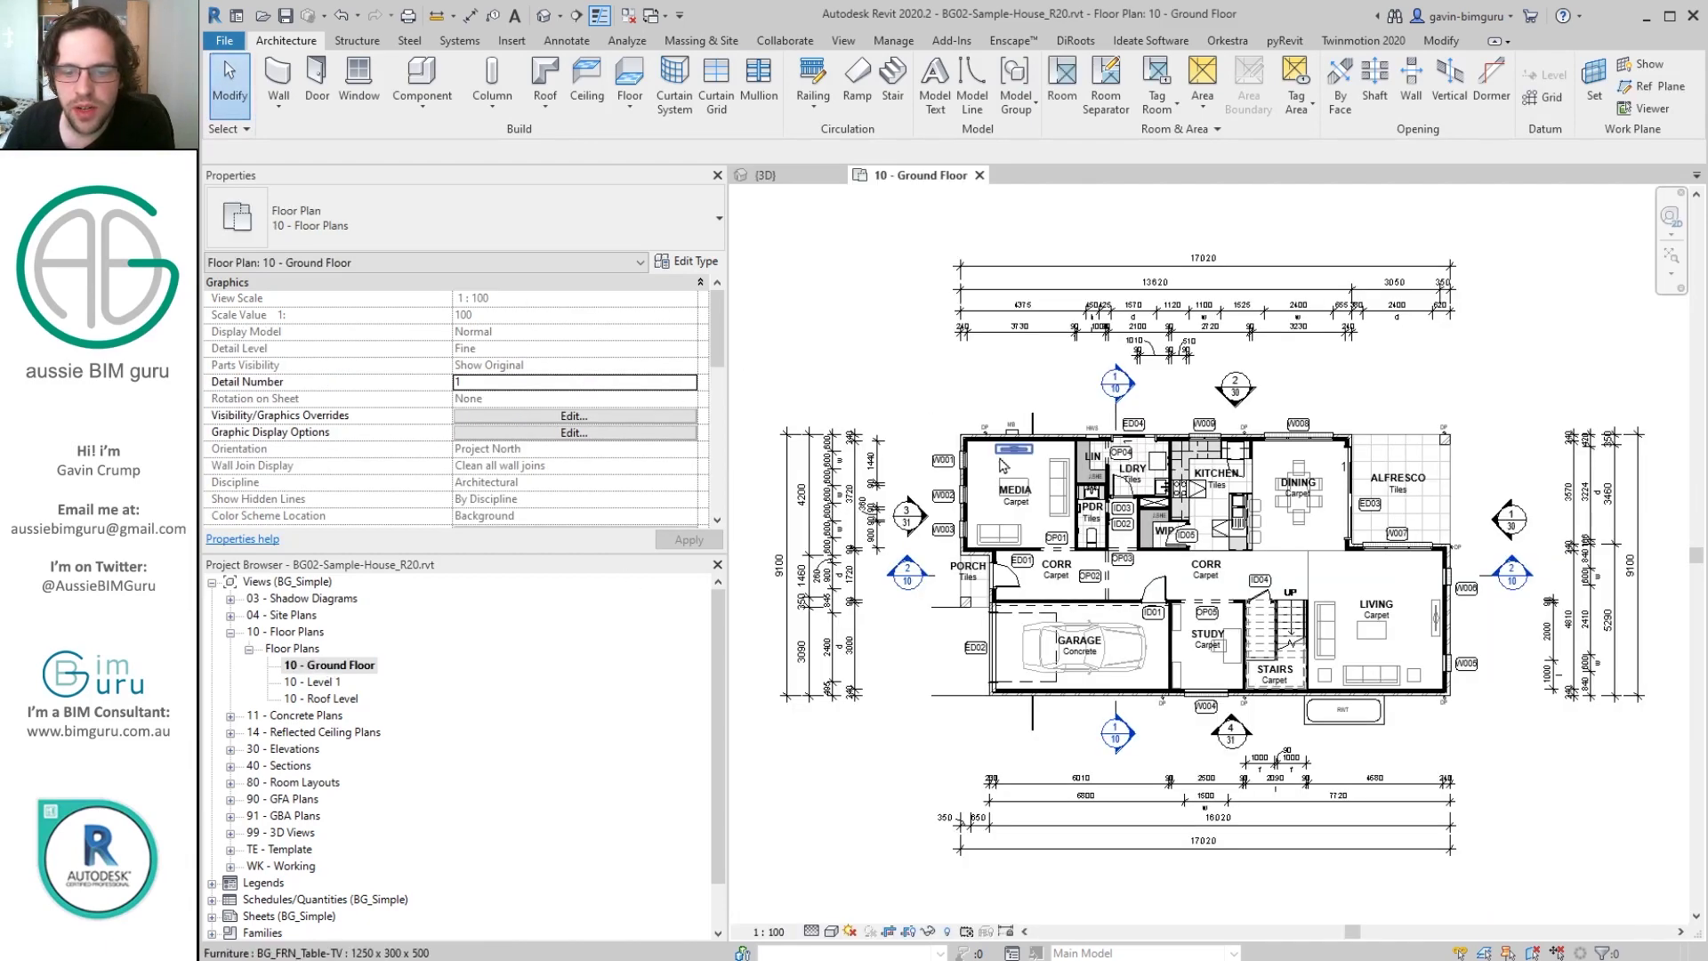
{"action": "scroll", "coordinate": [1065, 549], "scroll_direction": "up", "scroll_amount": 4}
{"action": "scroll", "coordinate": [1065, 548], "scroll_direction": "up", "scroll_amount": 3}
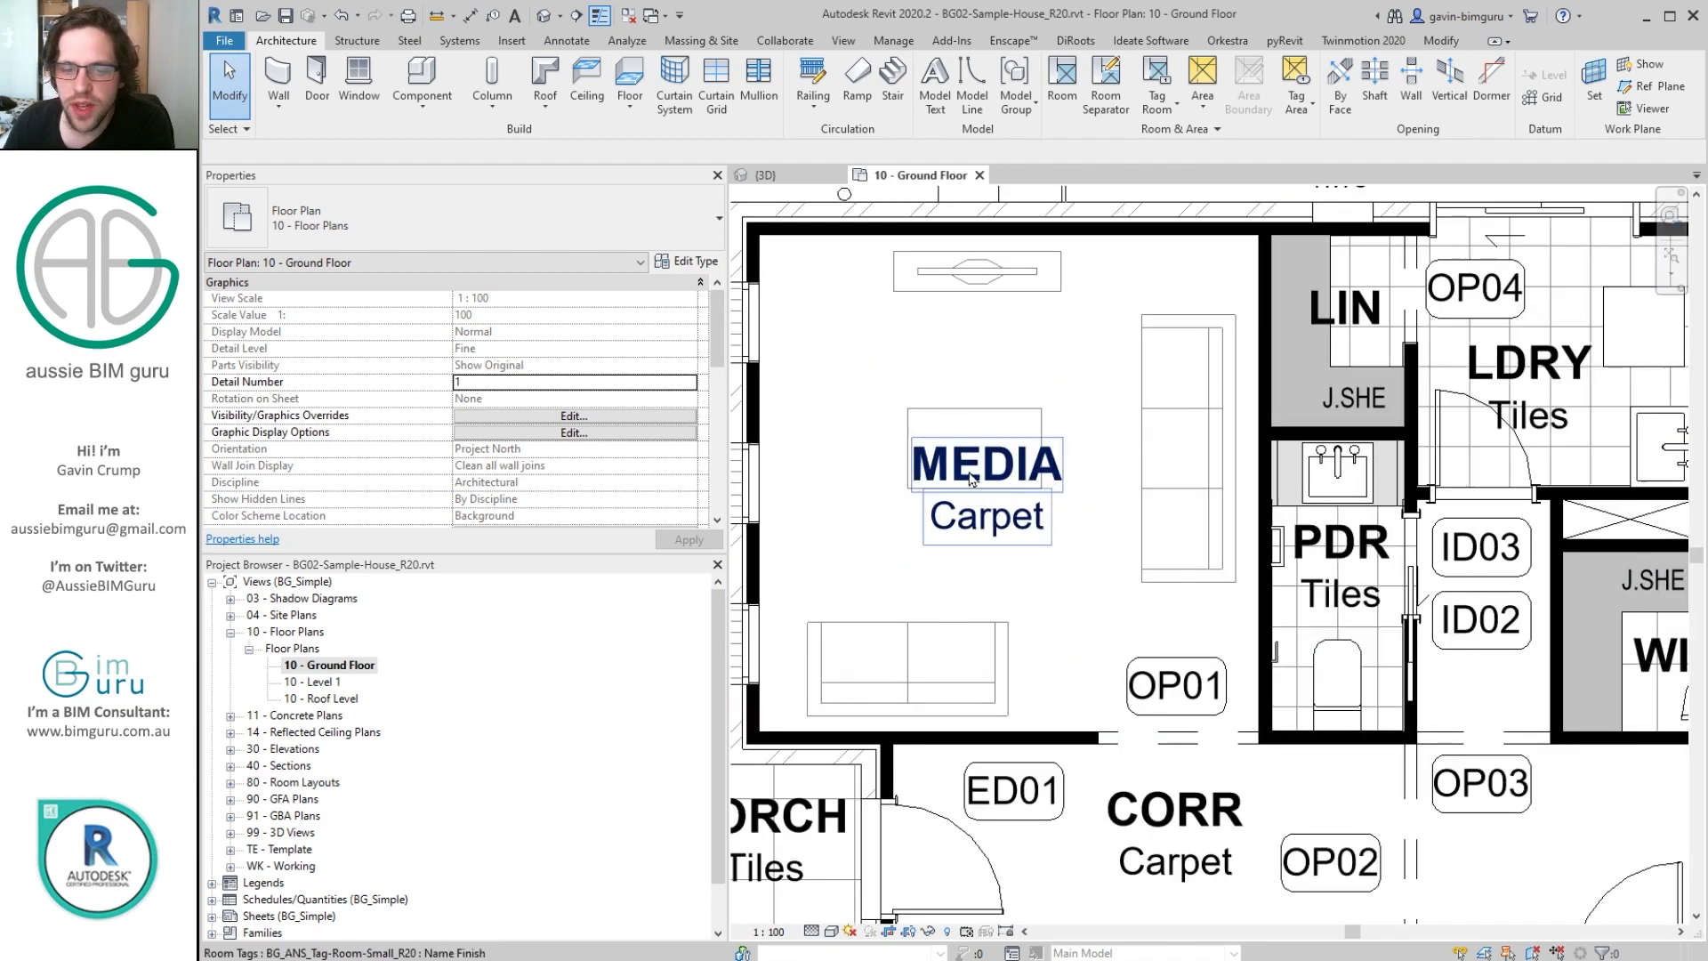
{"action": "scroll", "coordinate": [1040, 523], "scroll_direction": "down", "scroll_amount": 2}
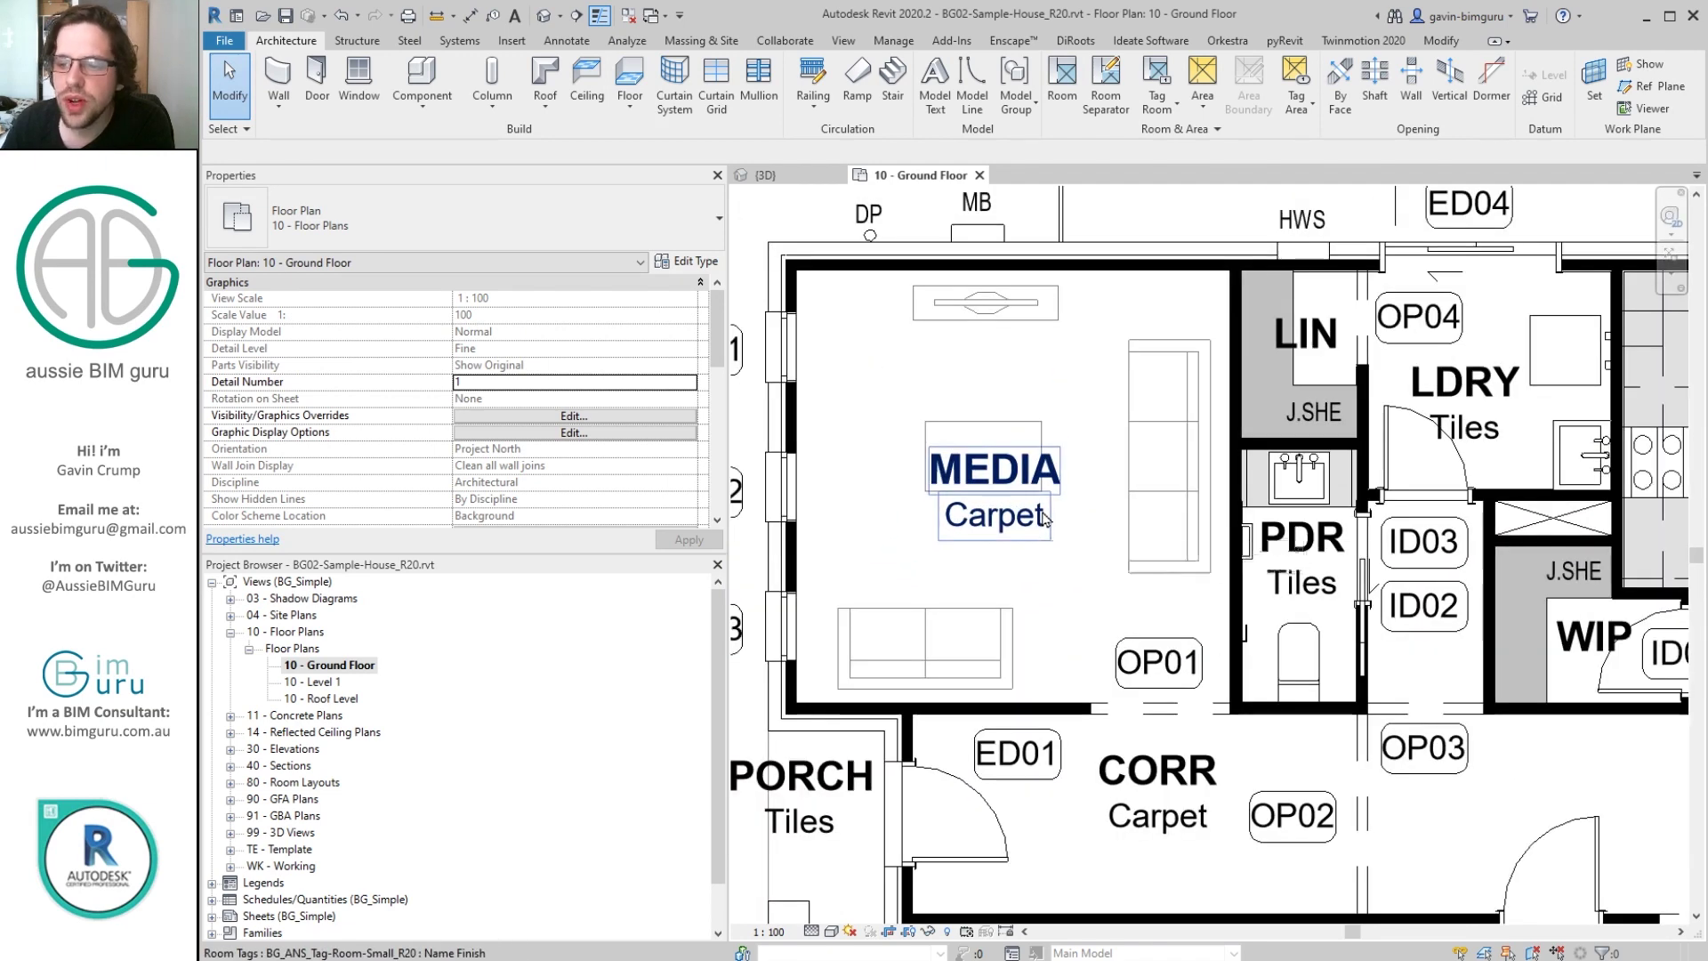
{"action": "middle_click_drag", "start_coordinate": [1044, 520], "coordinate": [961, 518]}
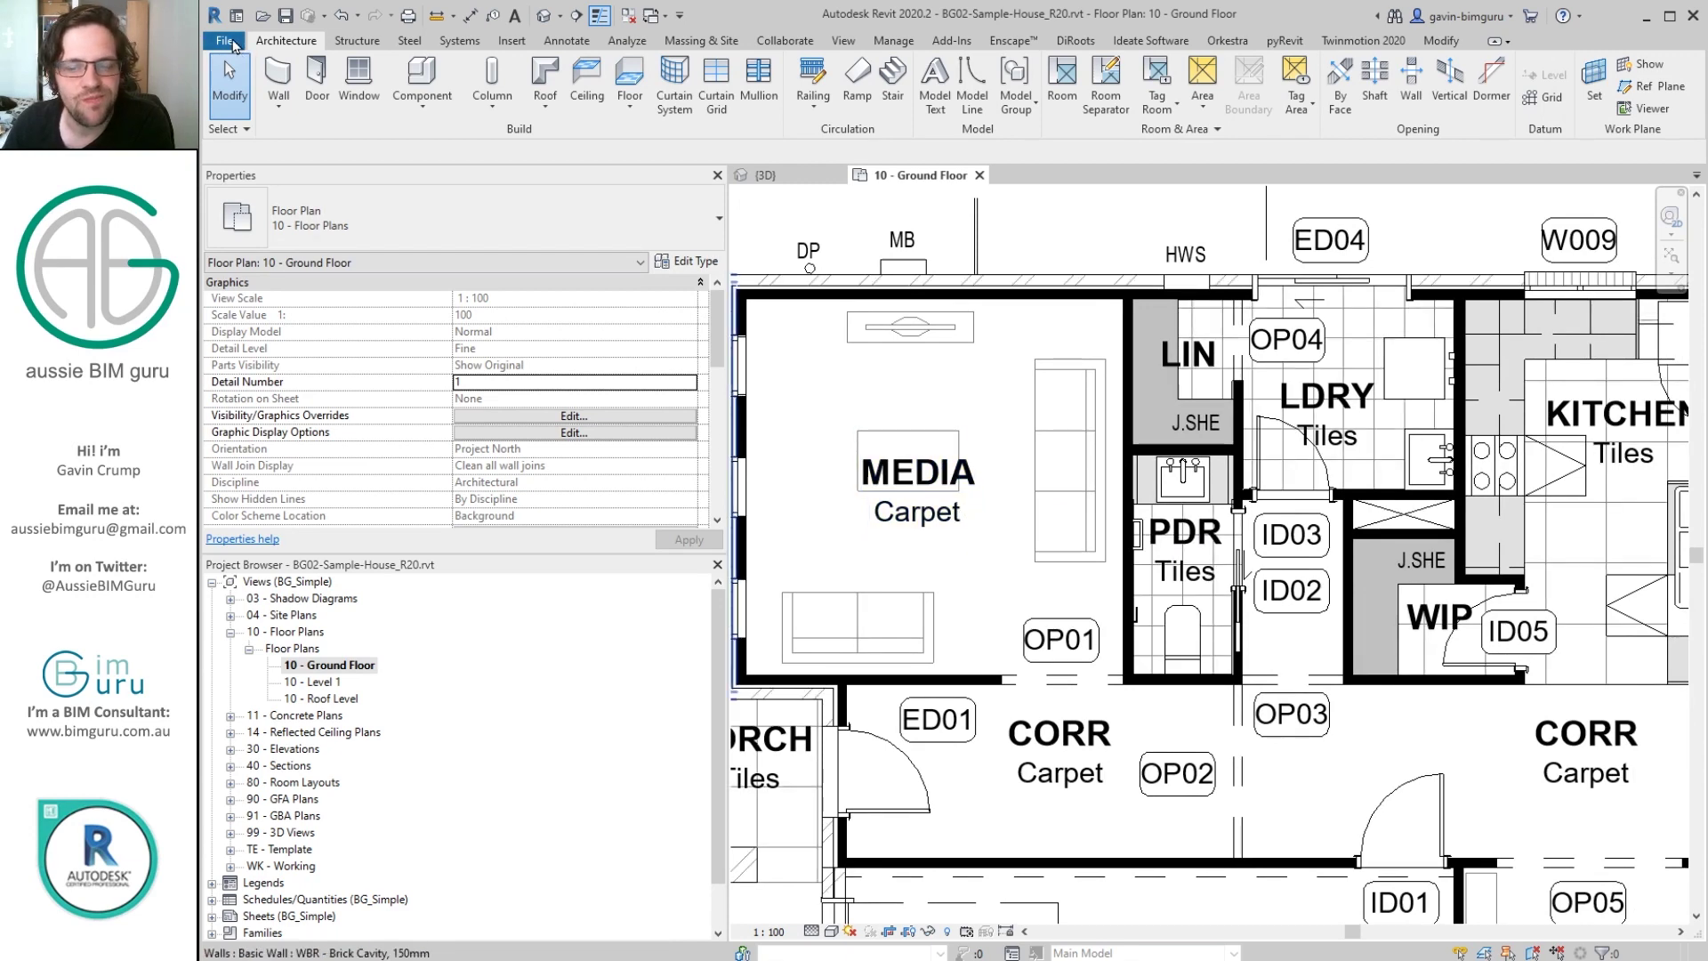
{"action": "left_click", "coordinate": [940, 485]}
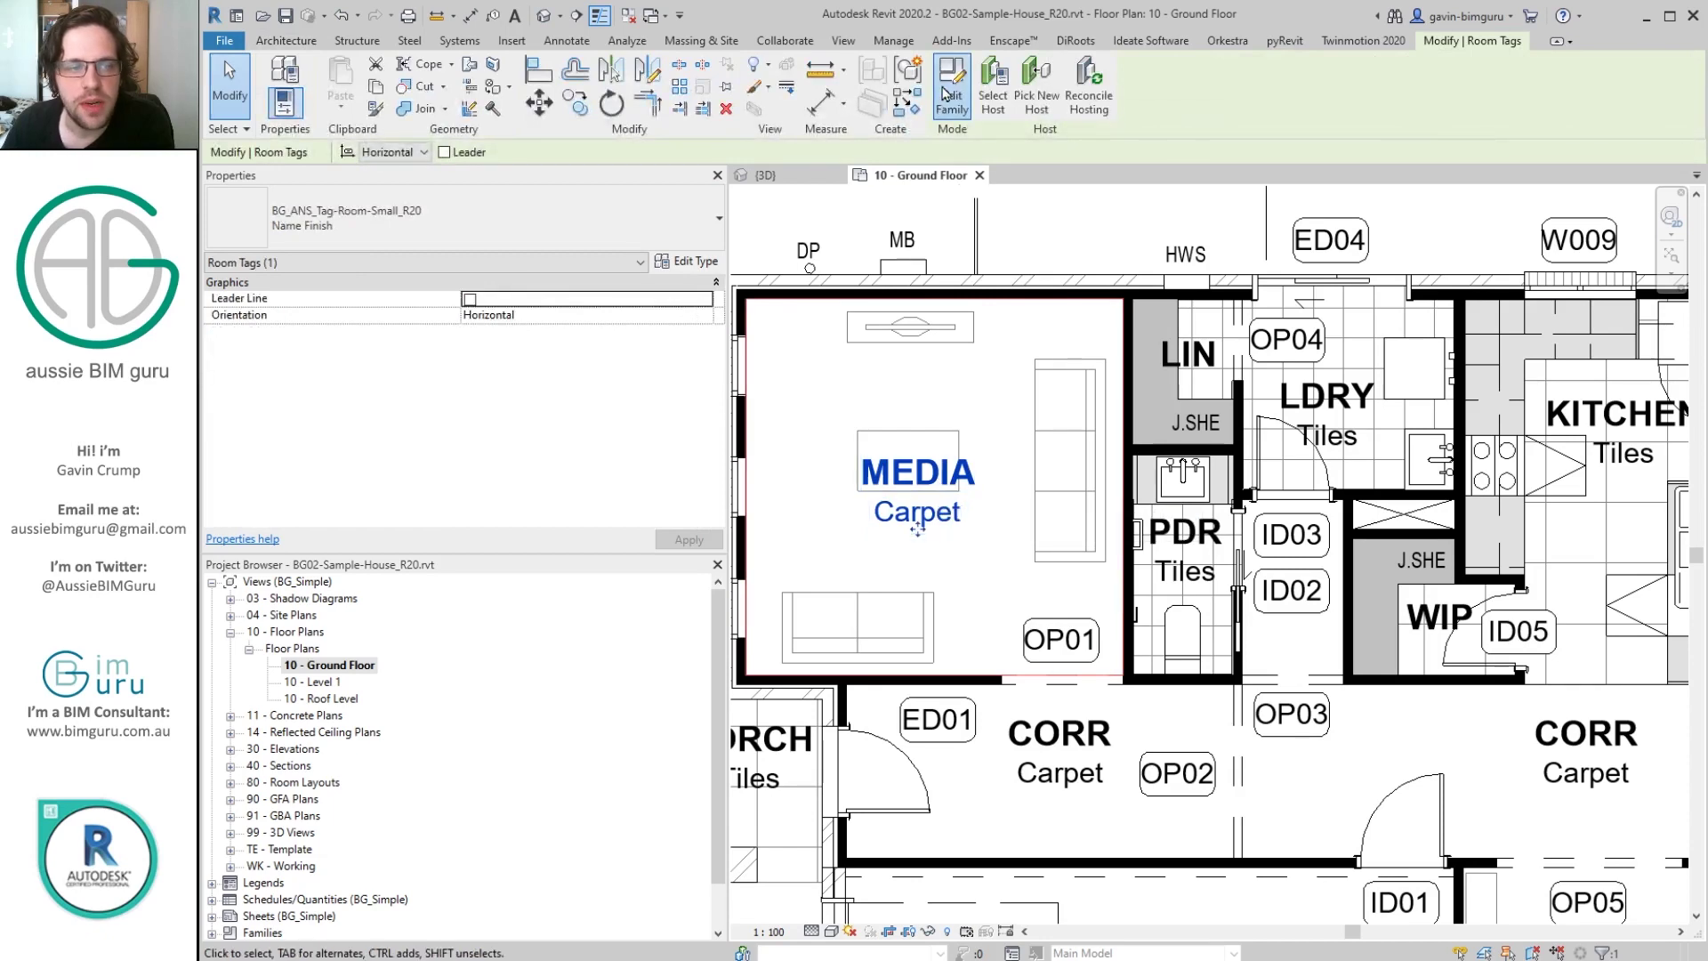
Edit the room tag family and save a copy to the Desktop as BG_ANS_Tag-Room-Number_R20.rfa.
{"action": "double_click", "coordinate": [917, 471]}
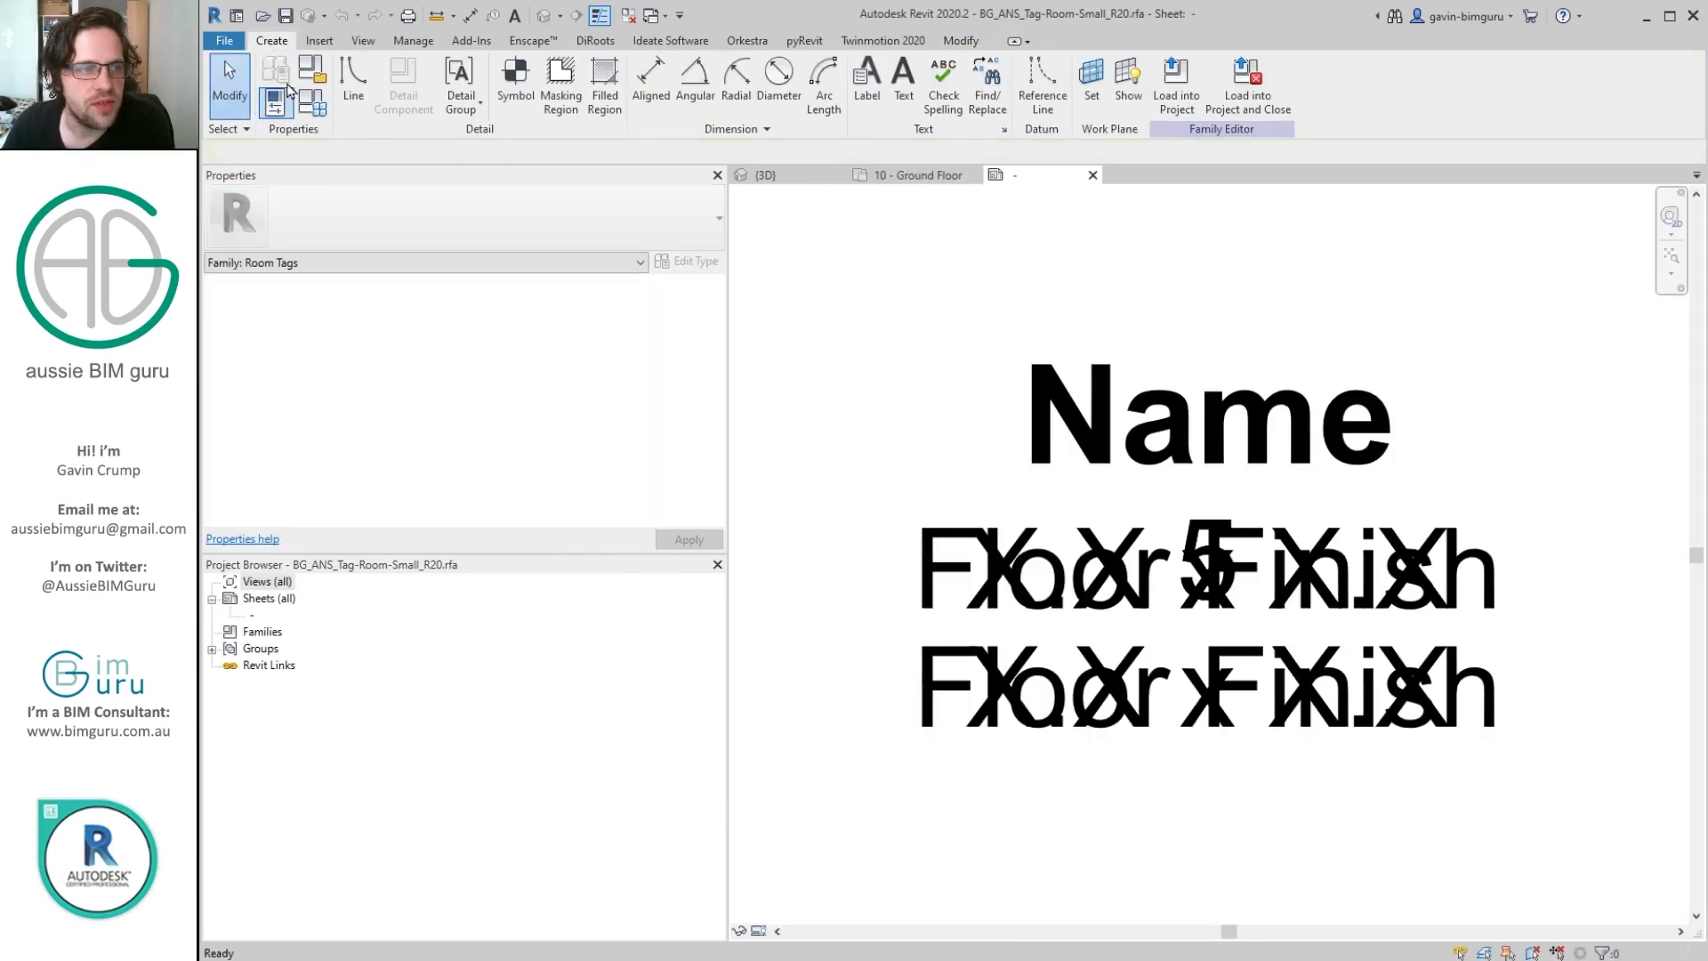
{"action": "left_click", "coordinate": [227, 43]}
{"action": "mouse_move", "coordinate": [244, 259]}
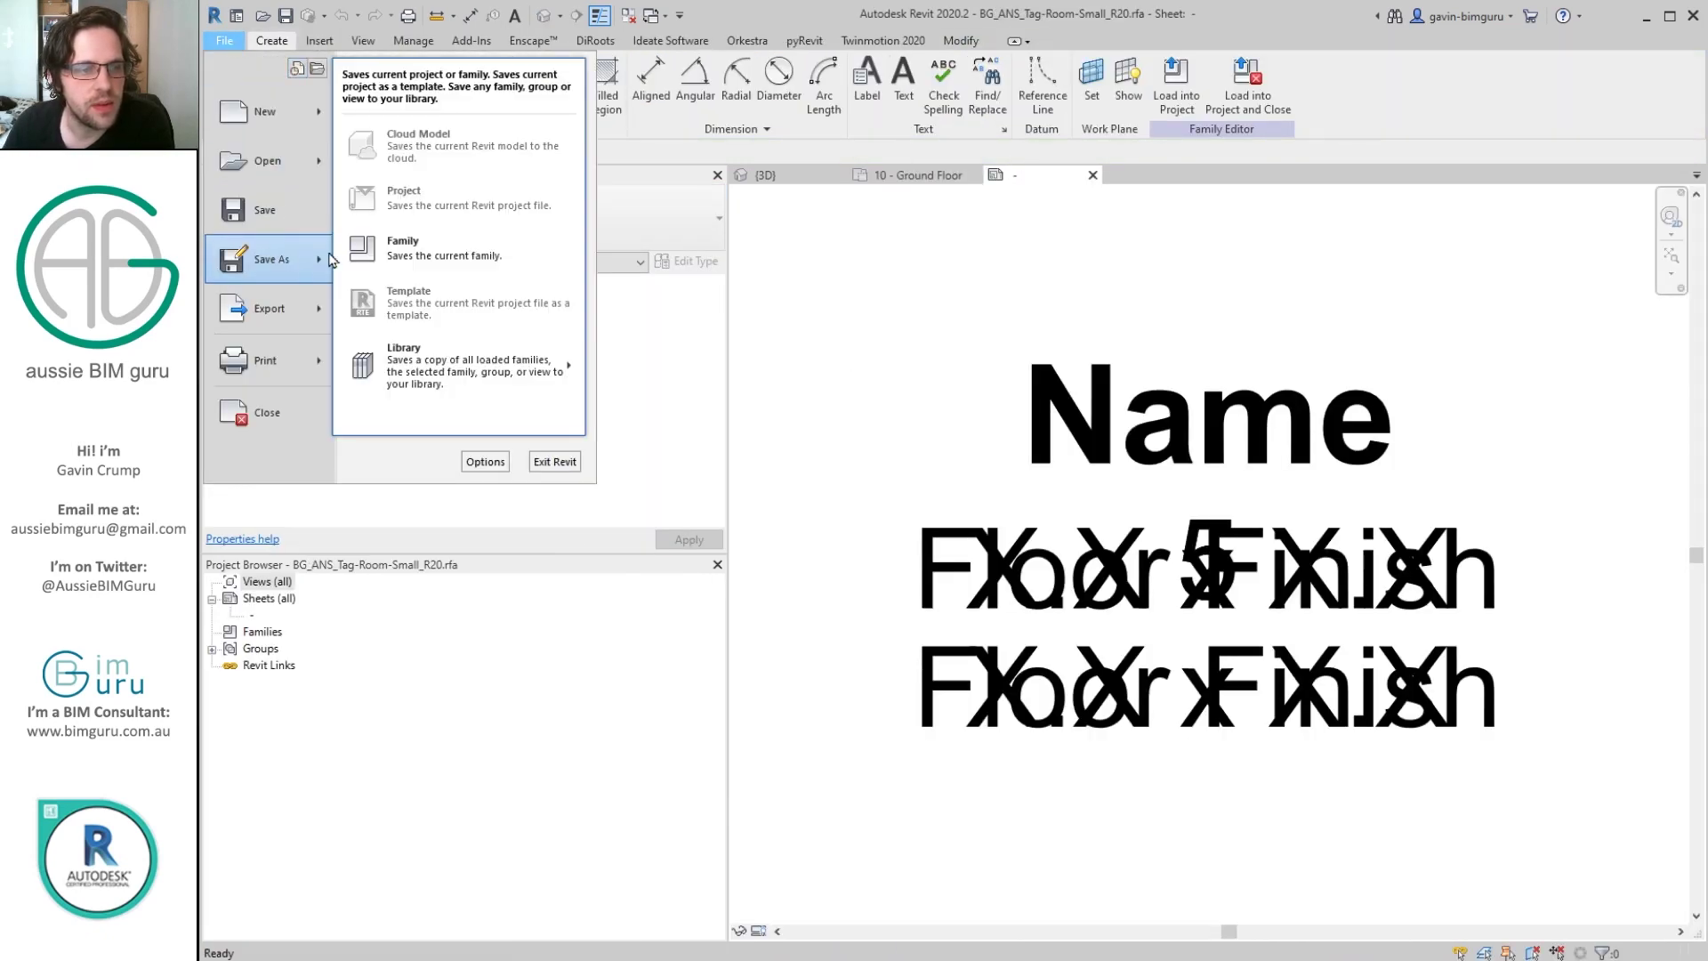
{"action": "left_click", "coordinate": [418, 245]}
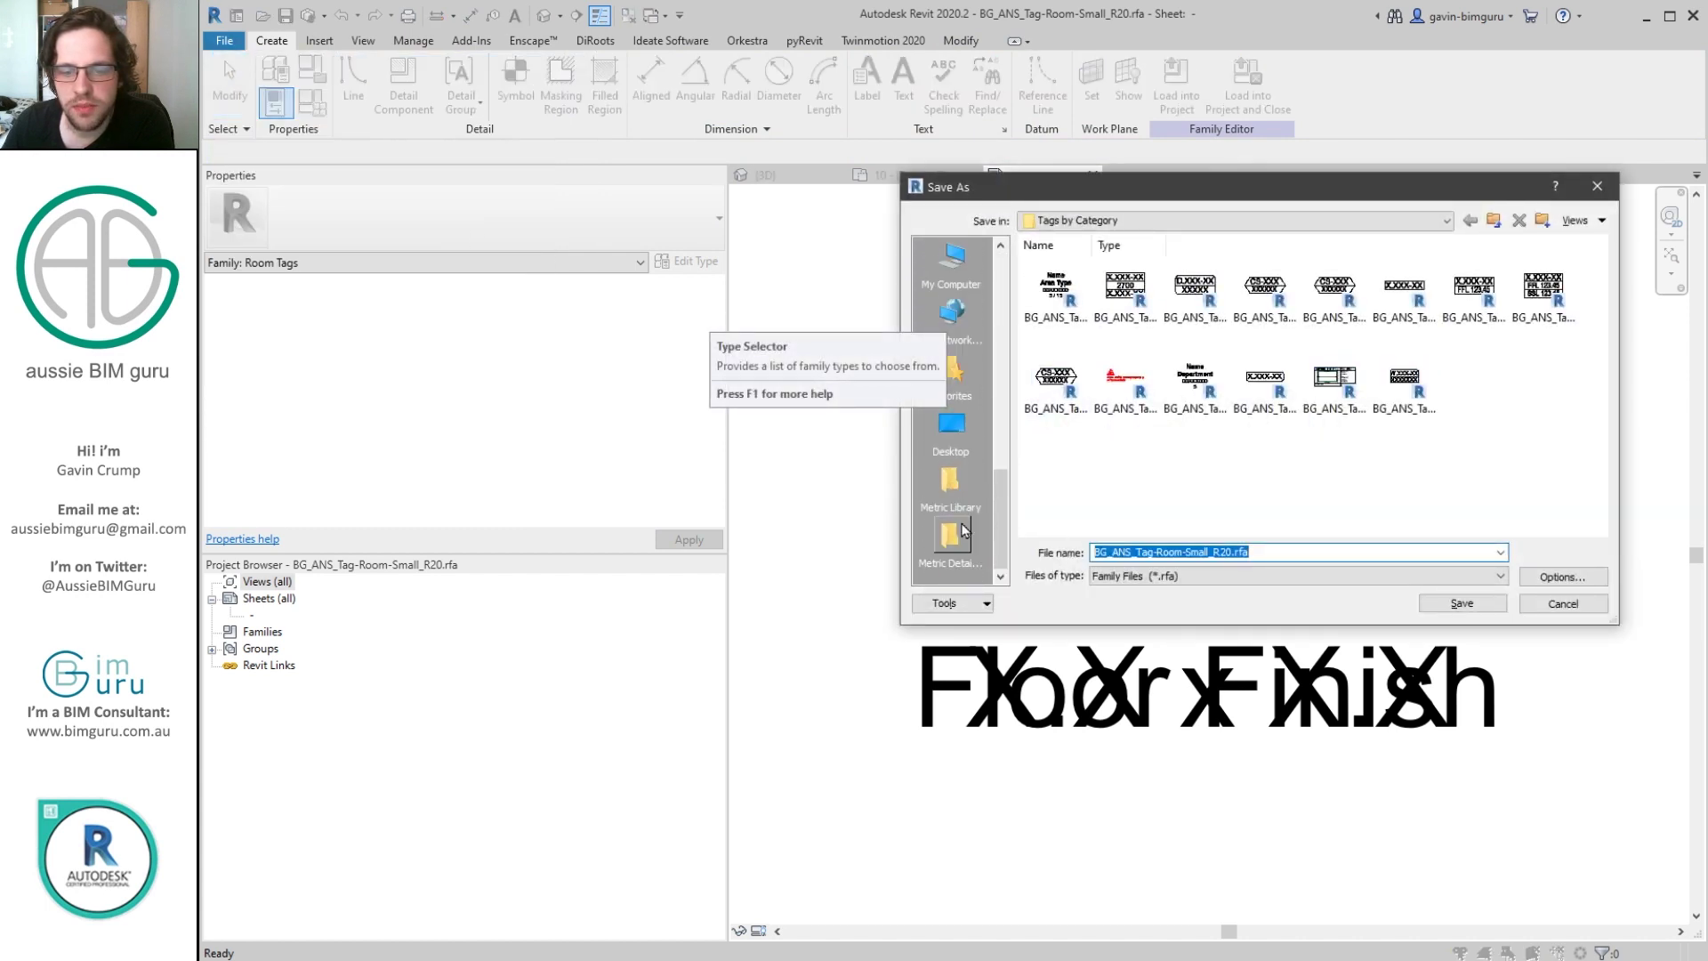
{"action": "left_click", "coordinate": [952, 427]}
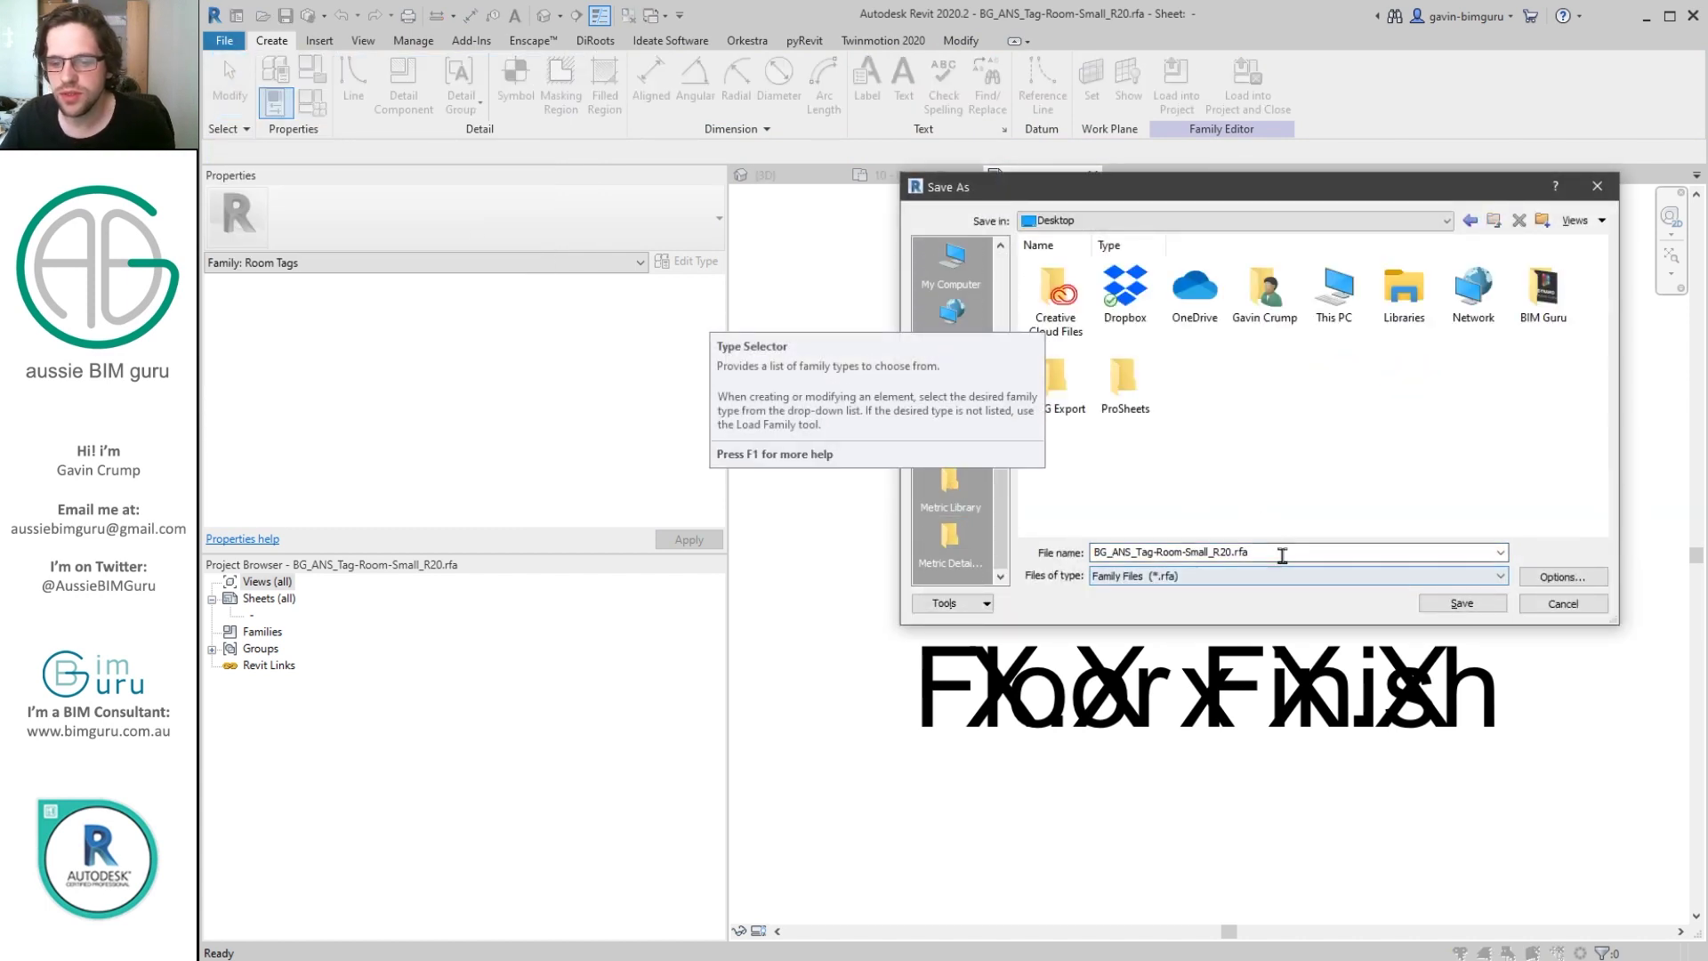
{"action": "left_click", "coordinate": [1187, 553]}
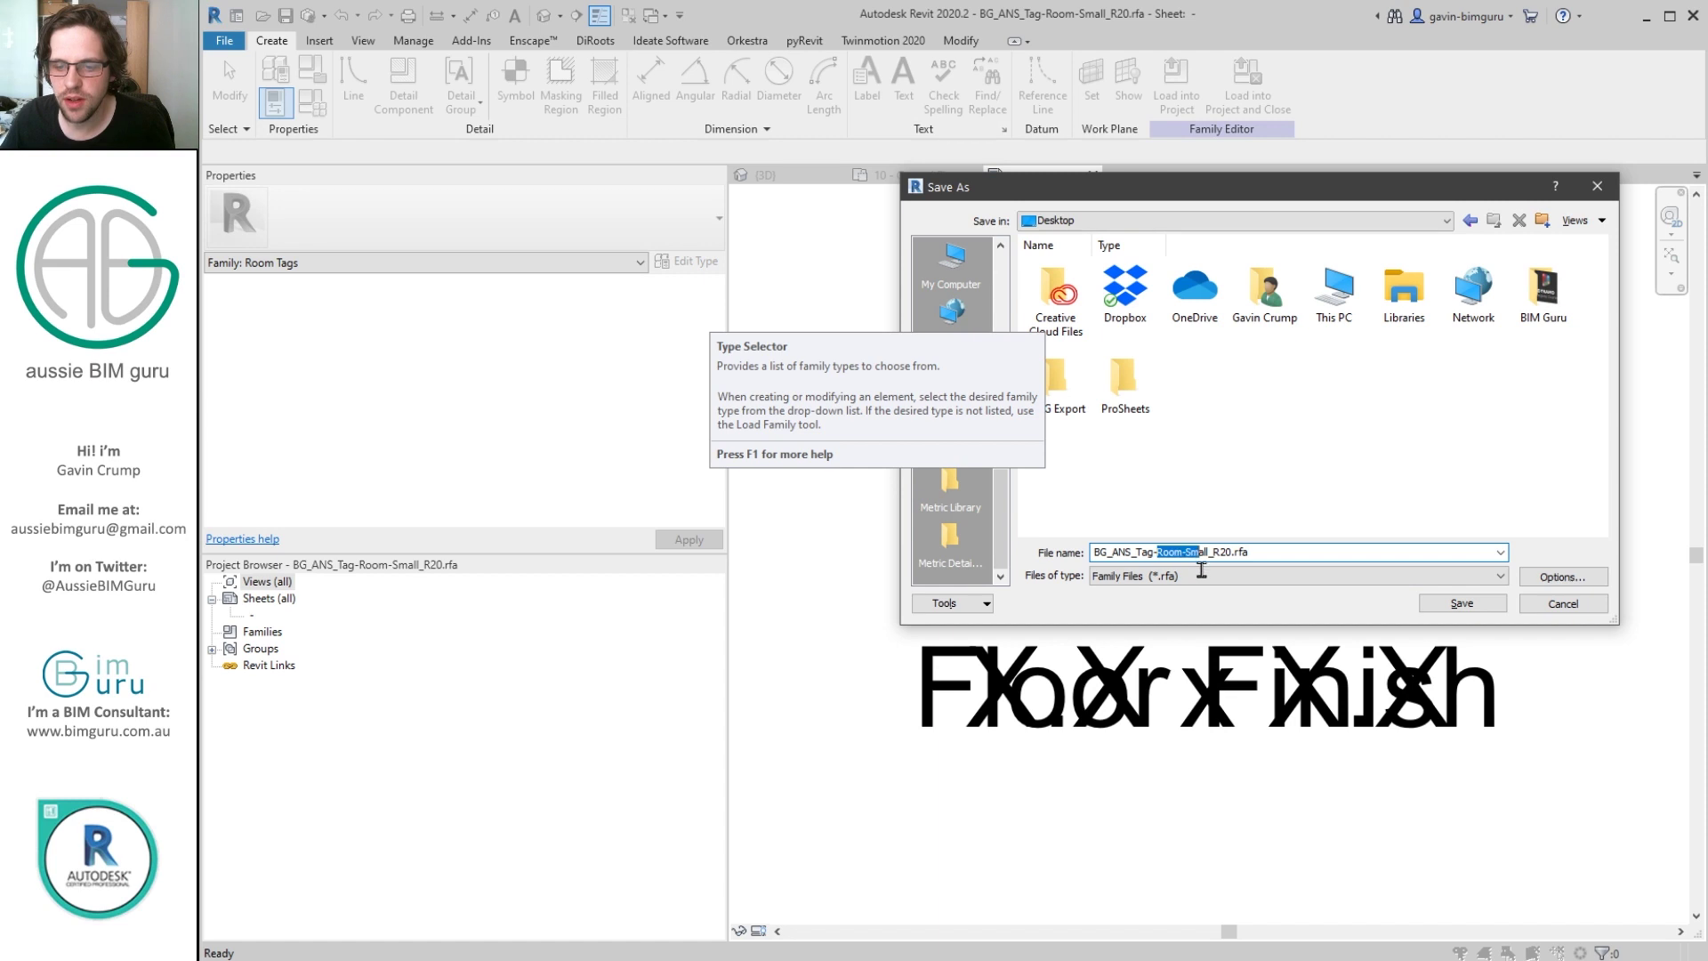
{"action": "type", "text": "Rom"}
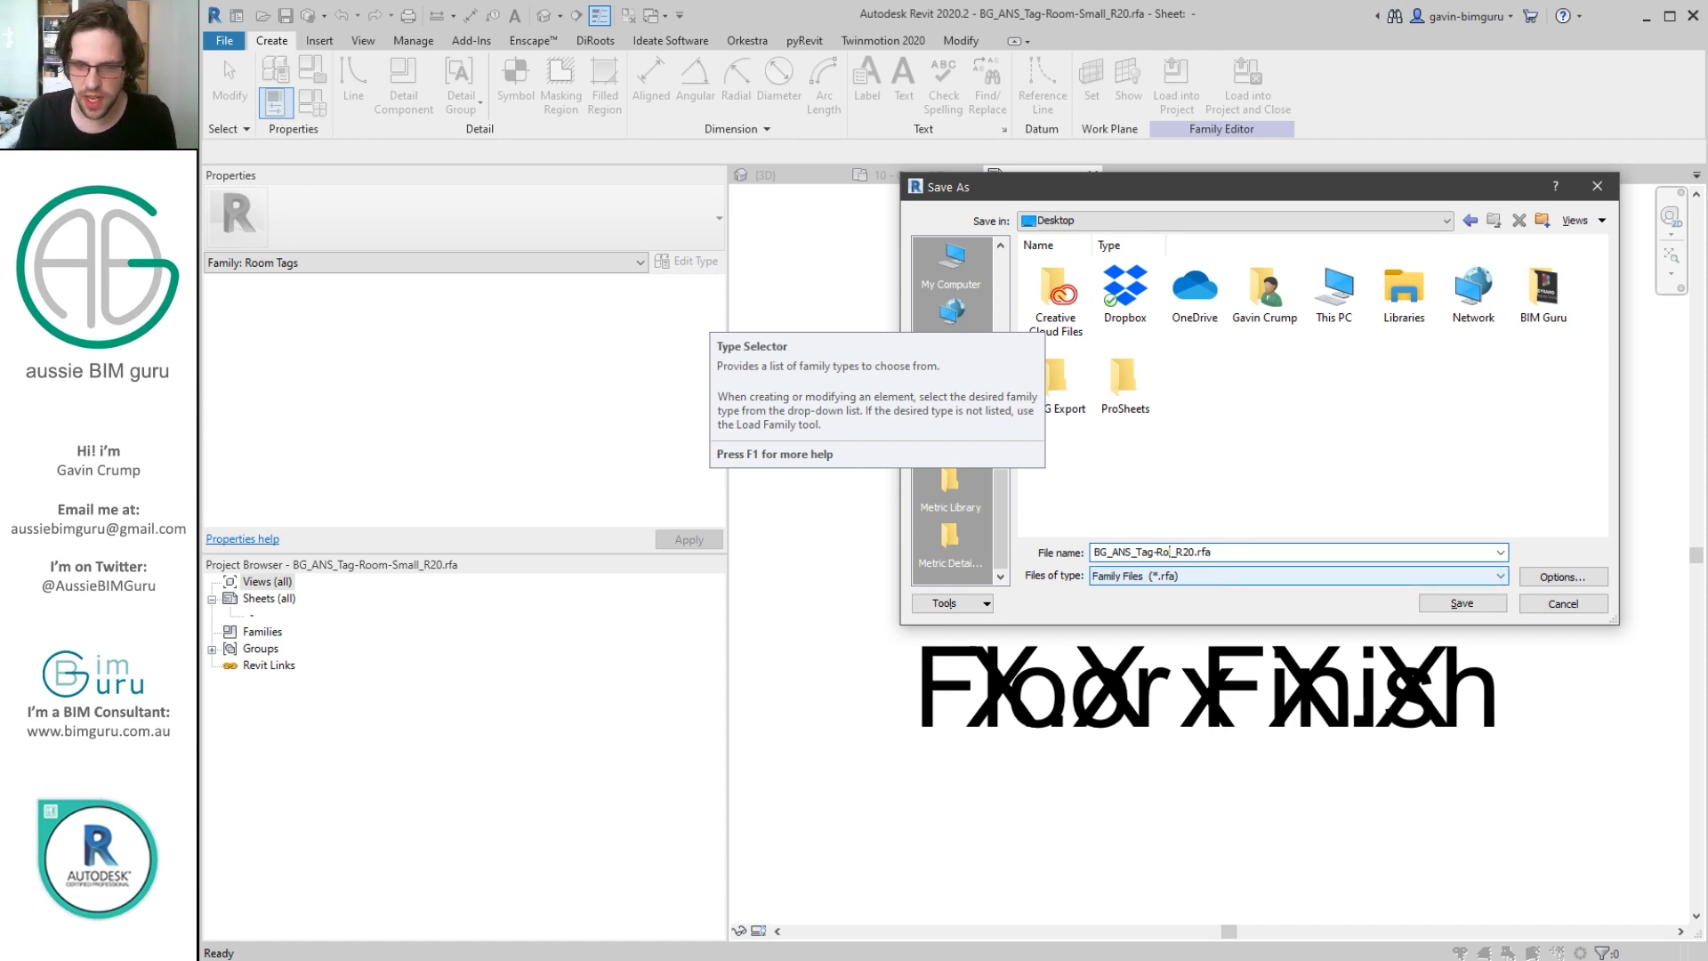
{"action": "type", "text": "m-Numb"}
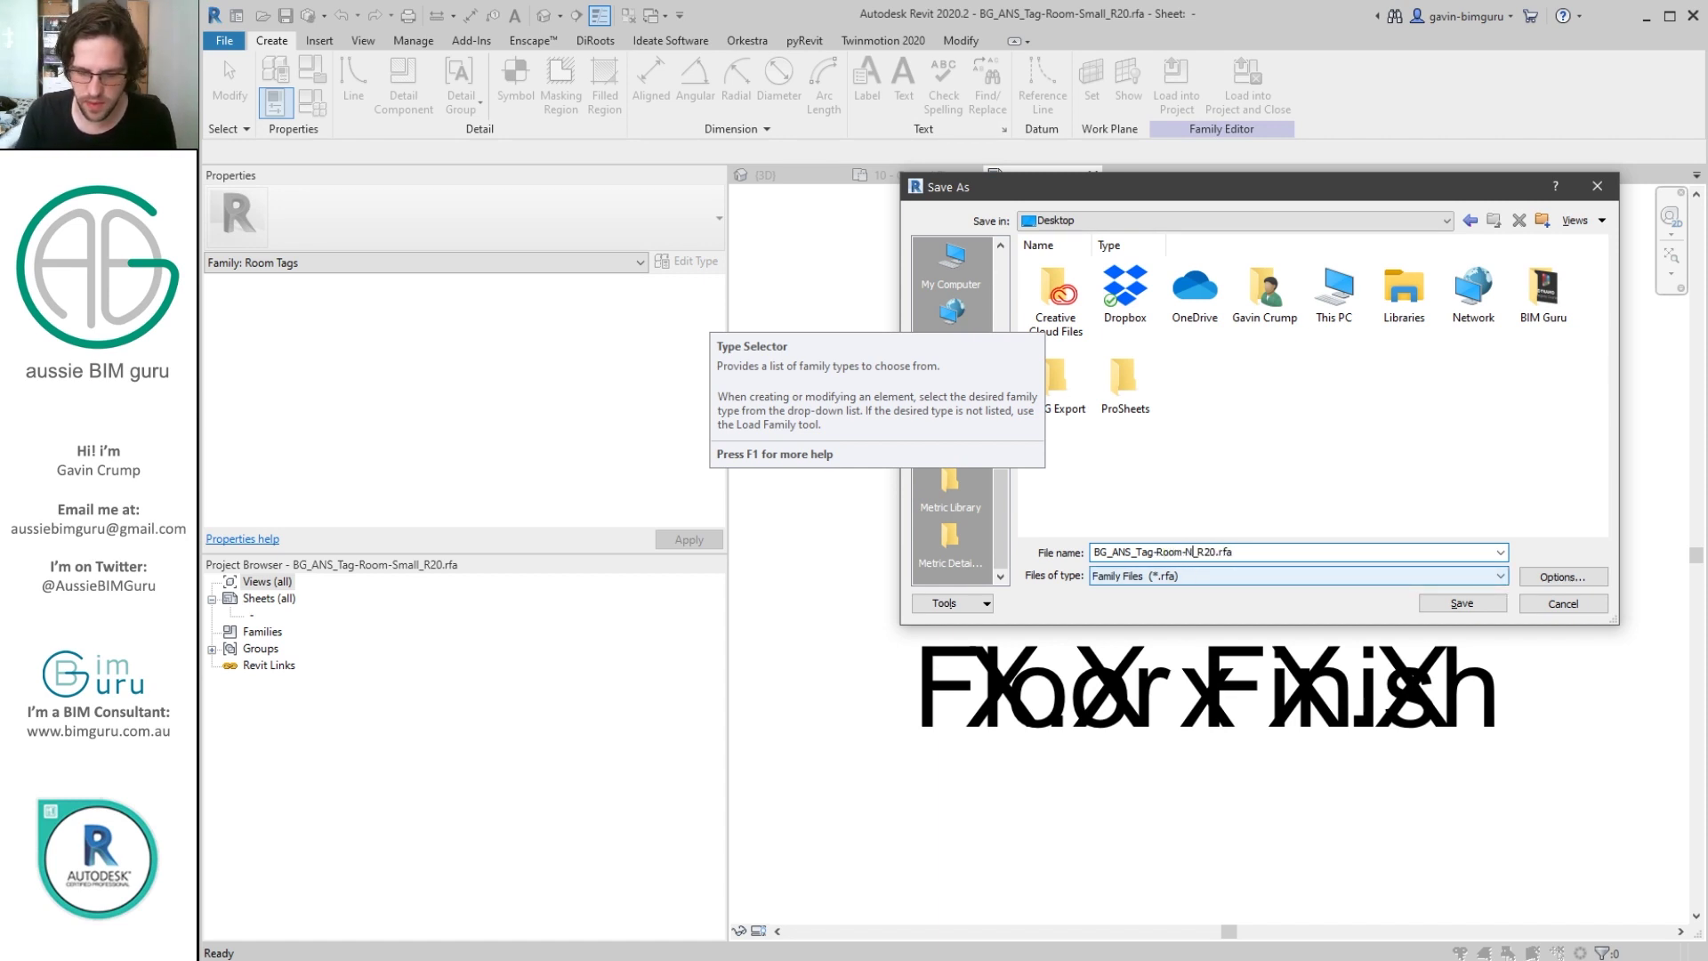
{"action": "type", "text": "er"}
{"action": "key", "text": "Return"}
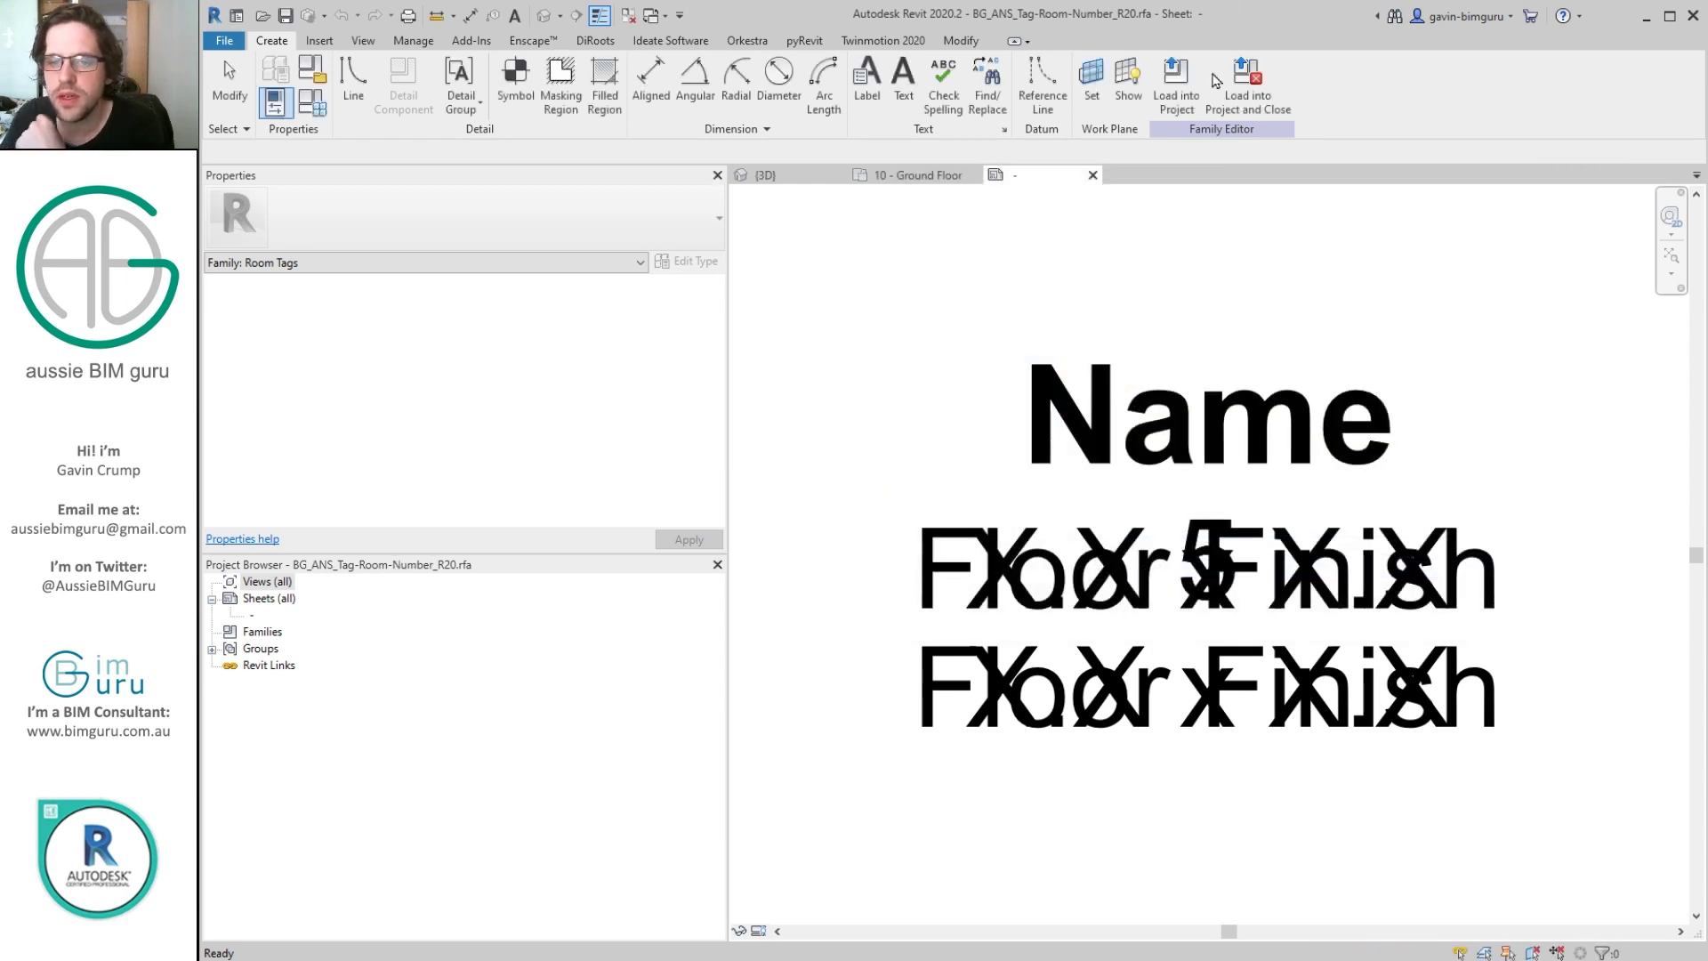
Delete the Floor Finish labels from the tag, leaving only the Name label.
{"action": "left_click", "coordinate": [1241, 578]}
{"action": "key", "text": "Delete"}
{"action": "left_click", "coordinate": [1241, 685]}
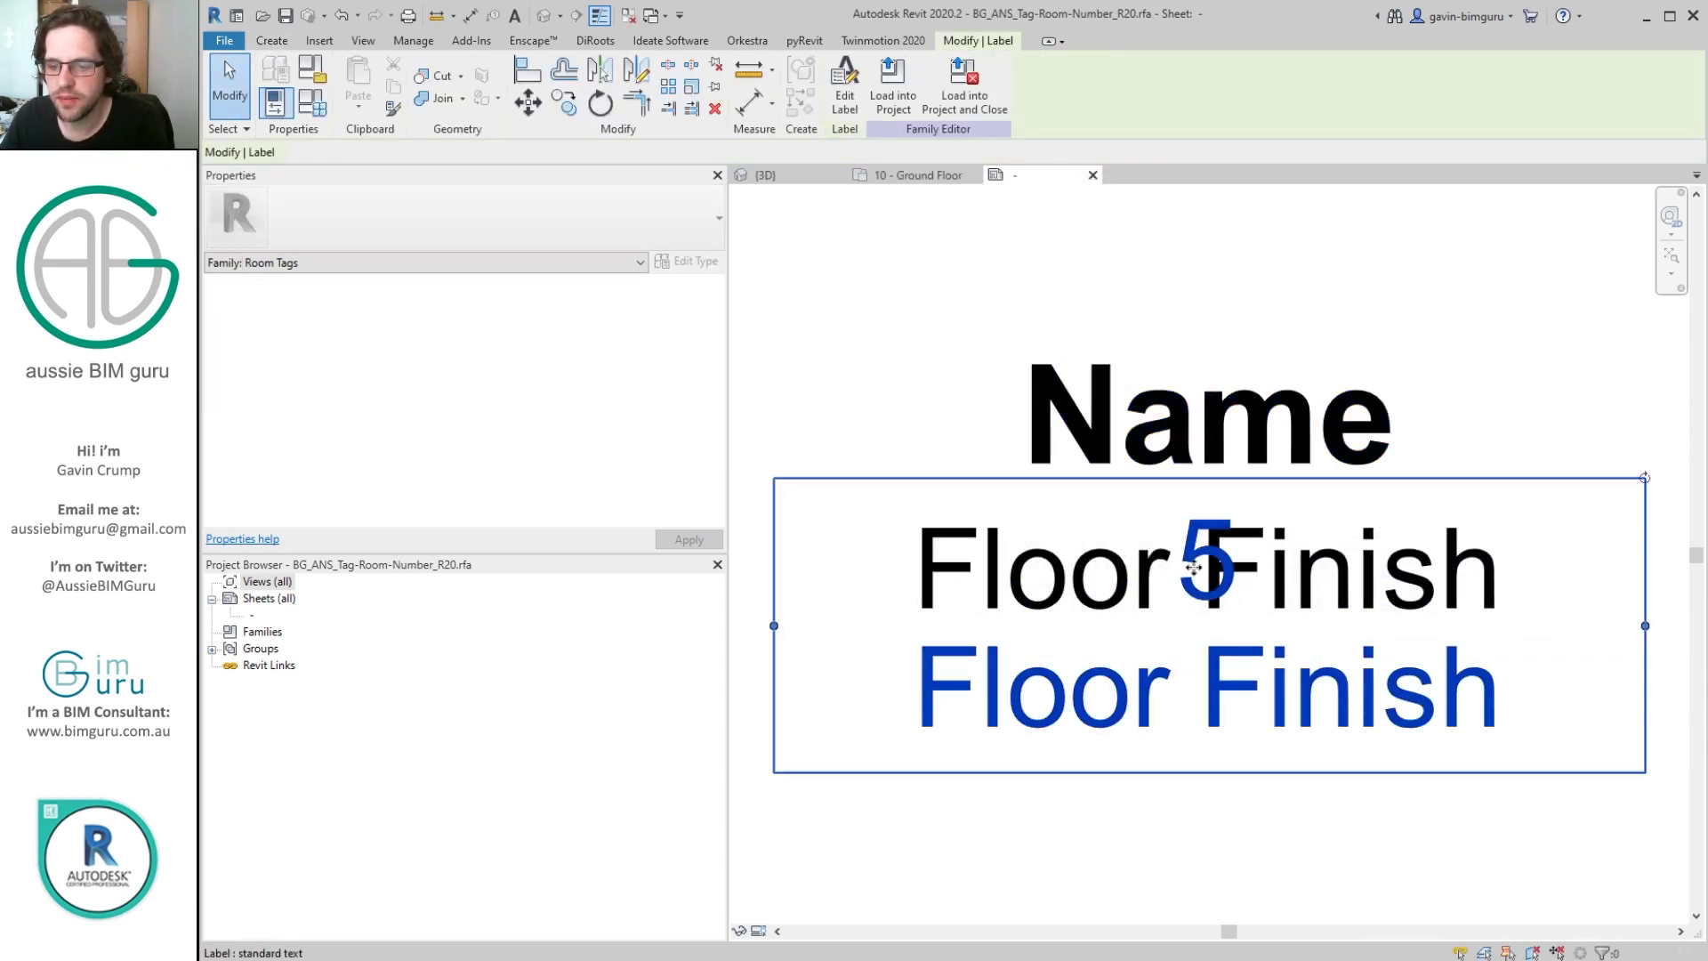
{"action": "key", "text": "Delete"}
{"action": "left_click", "coordinate": [1147, 409]}
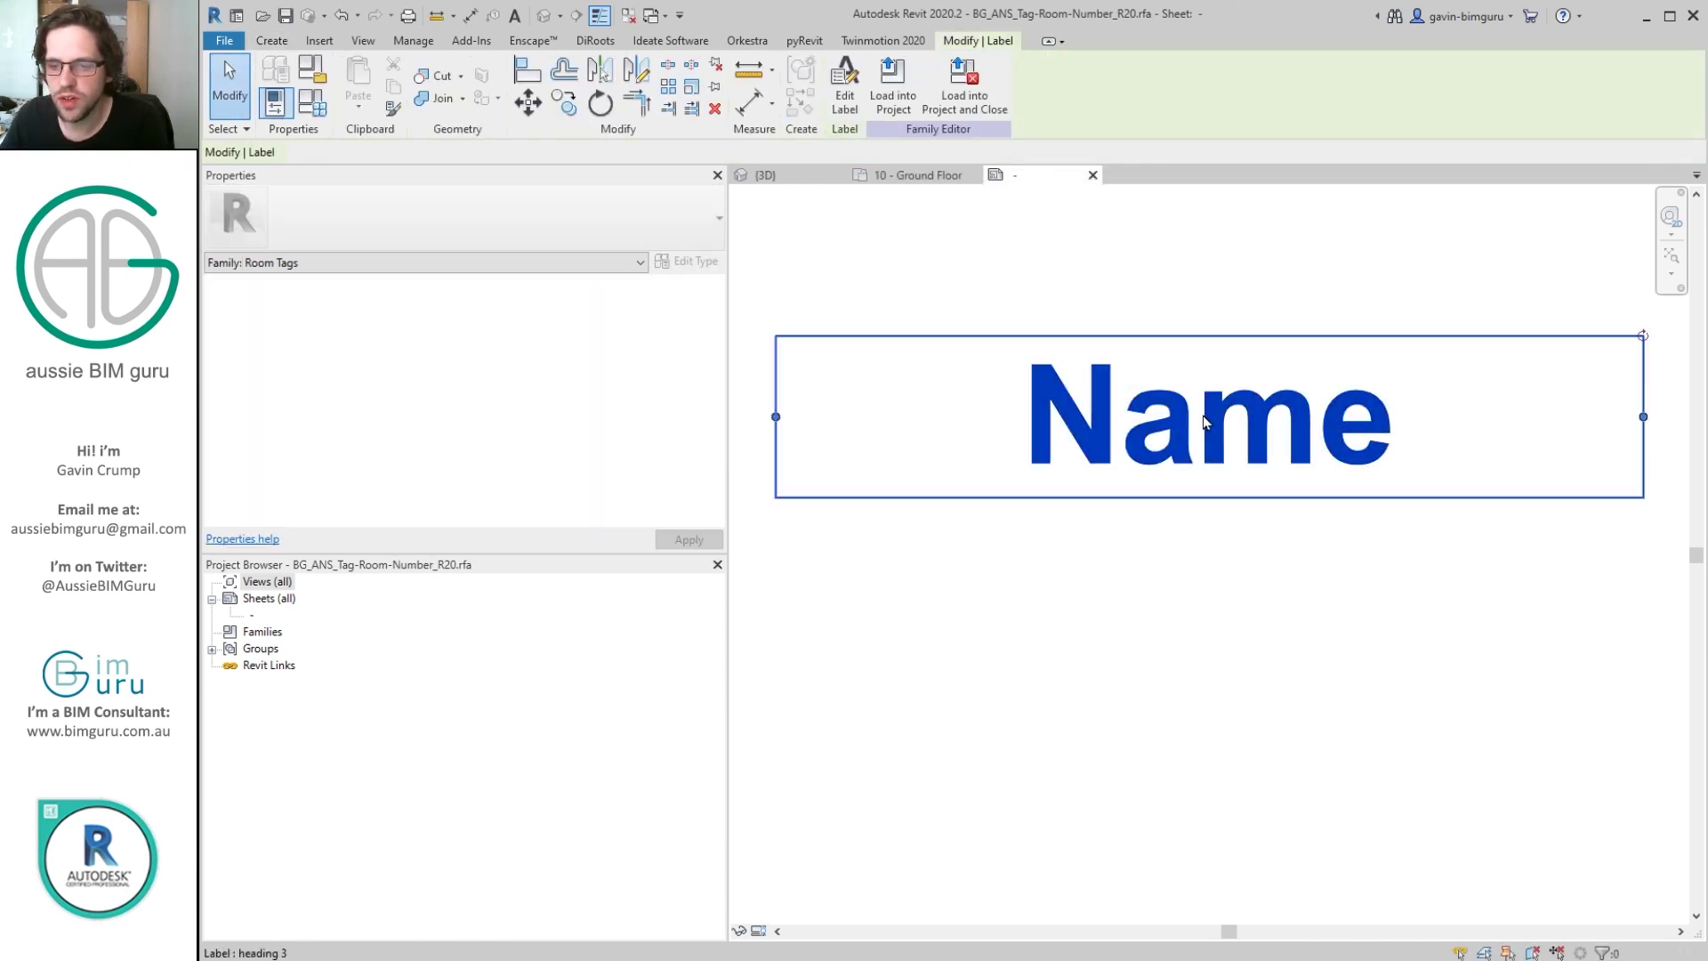
Delete the Area, Dimensions, Area and finish, Area and dimensions and Floor finish family parameters.
{"action": "left_click", "coordinate": [311, 102]}
{"action": "left_click", "coordinate": [703, 208]}
{"action": "left_click", "coordinate": [682, 824]}
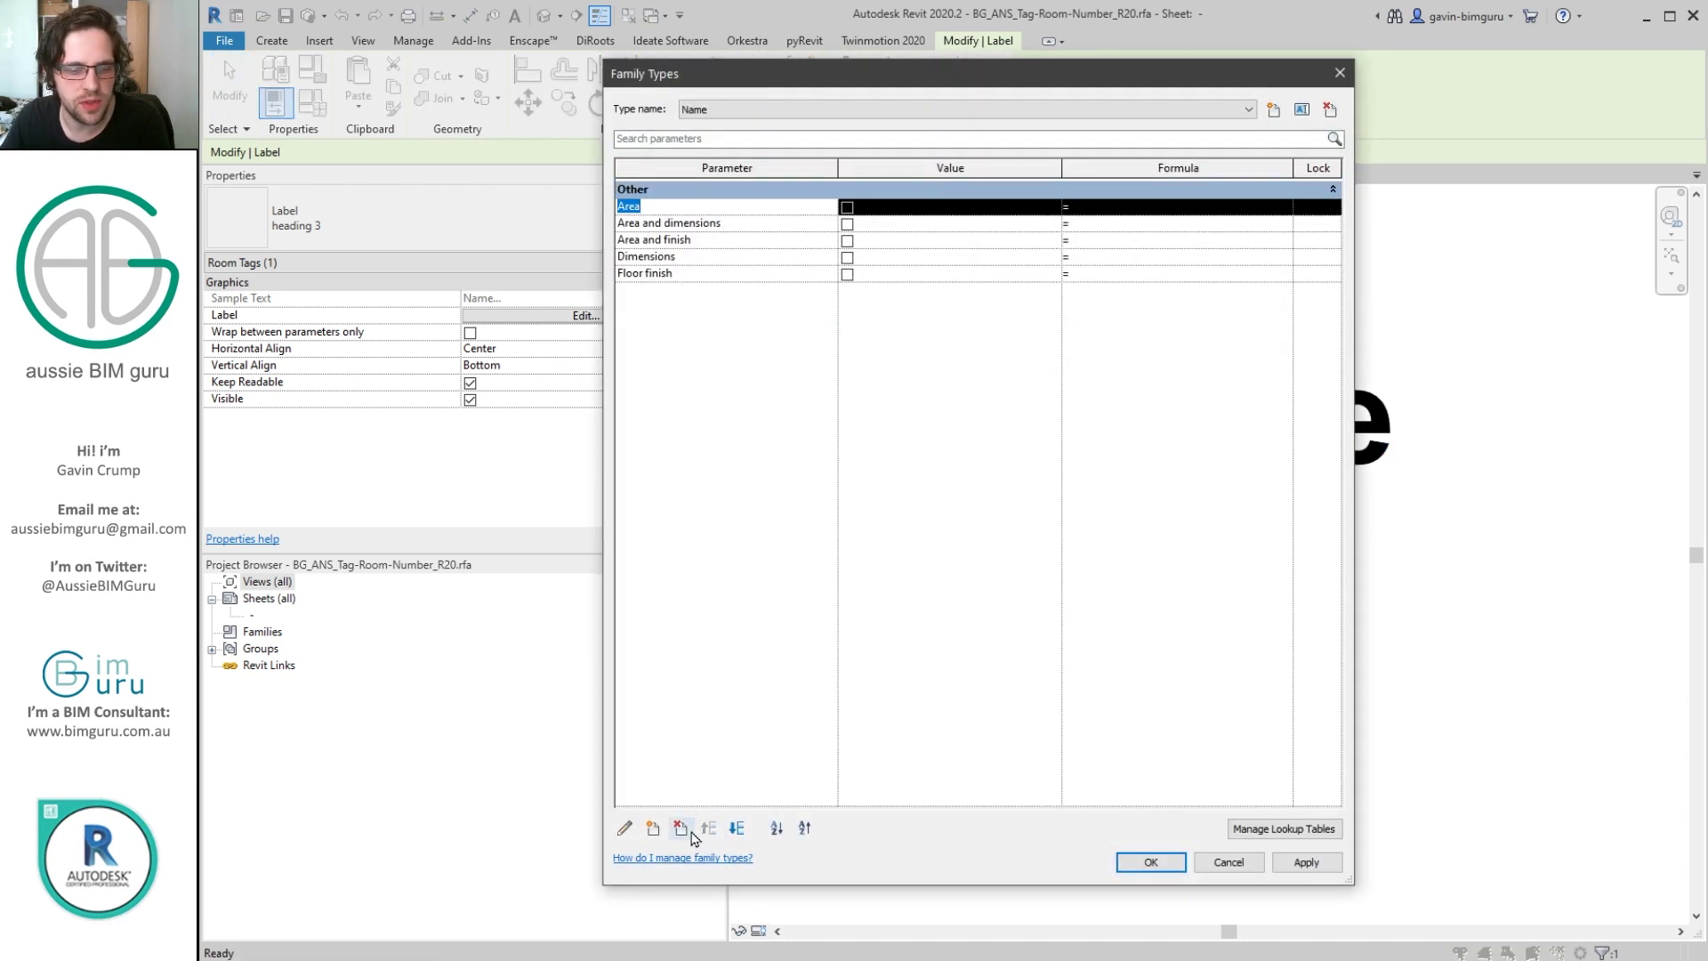
{"action": "left_click", "coordinate": [682, 827]}
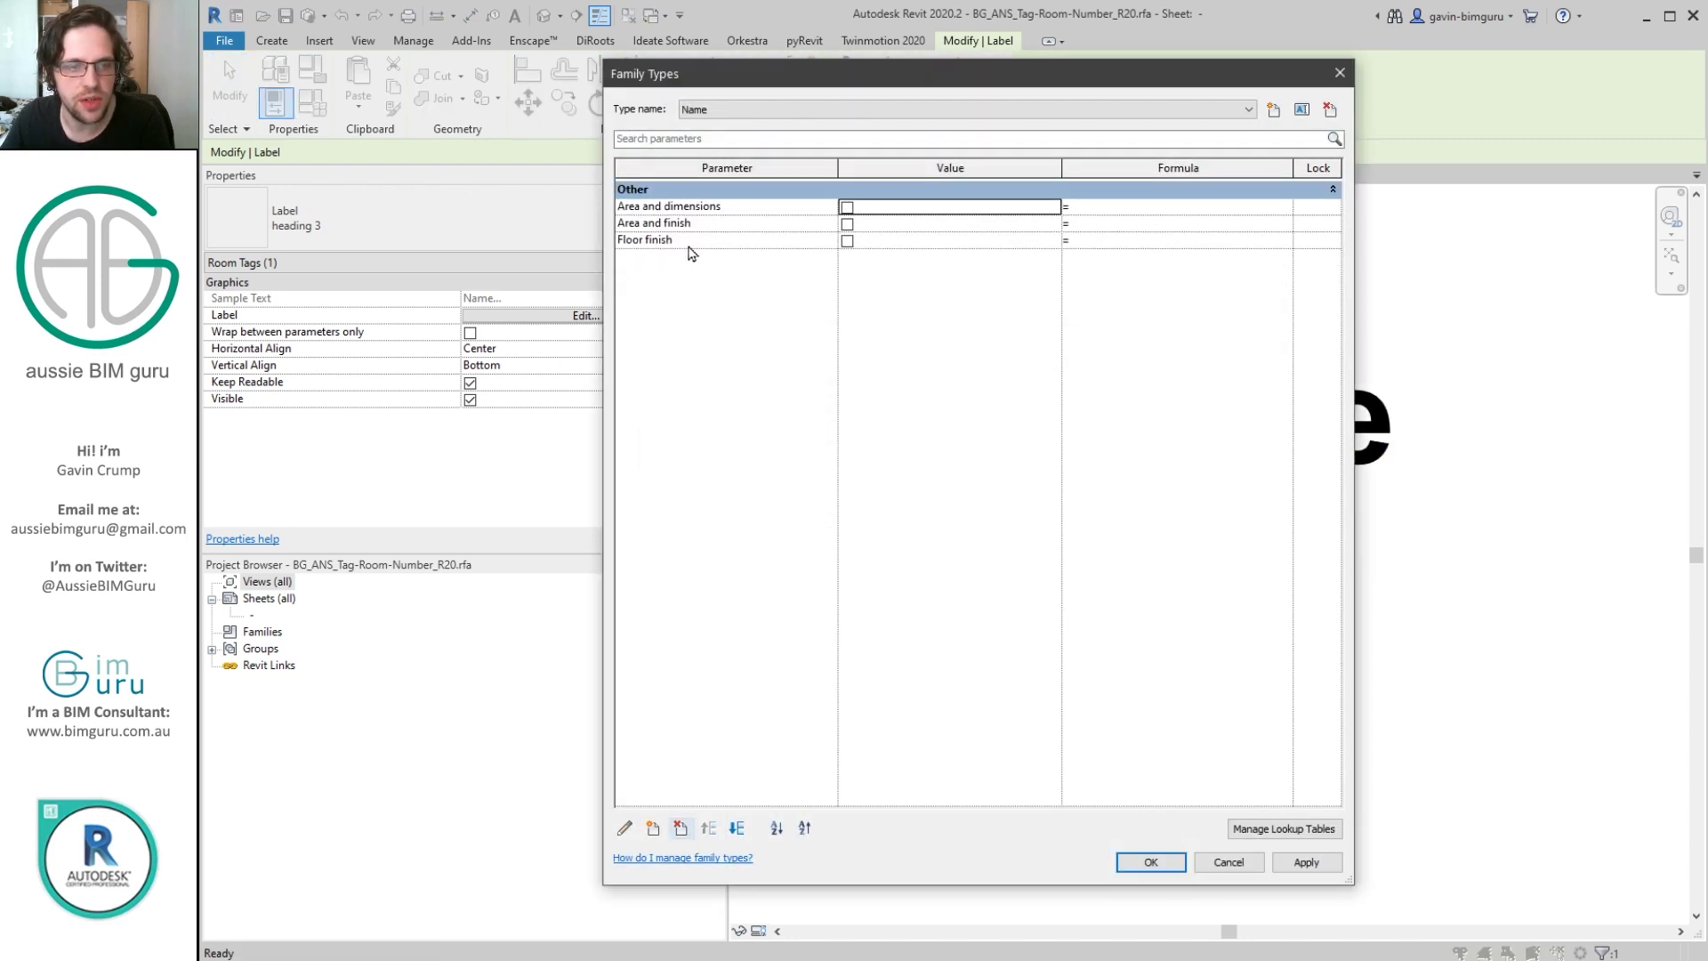
{"action": "left_click", "coordinate": [680, 829]}
{"action": "key", "text": "Return"}
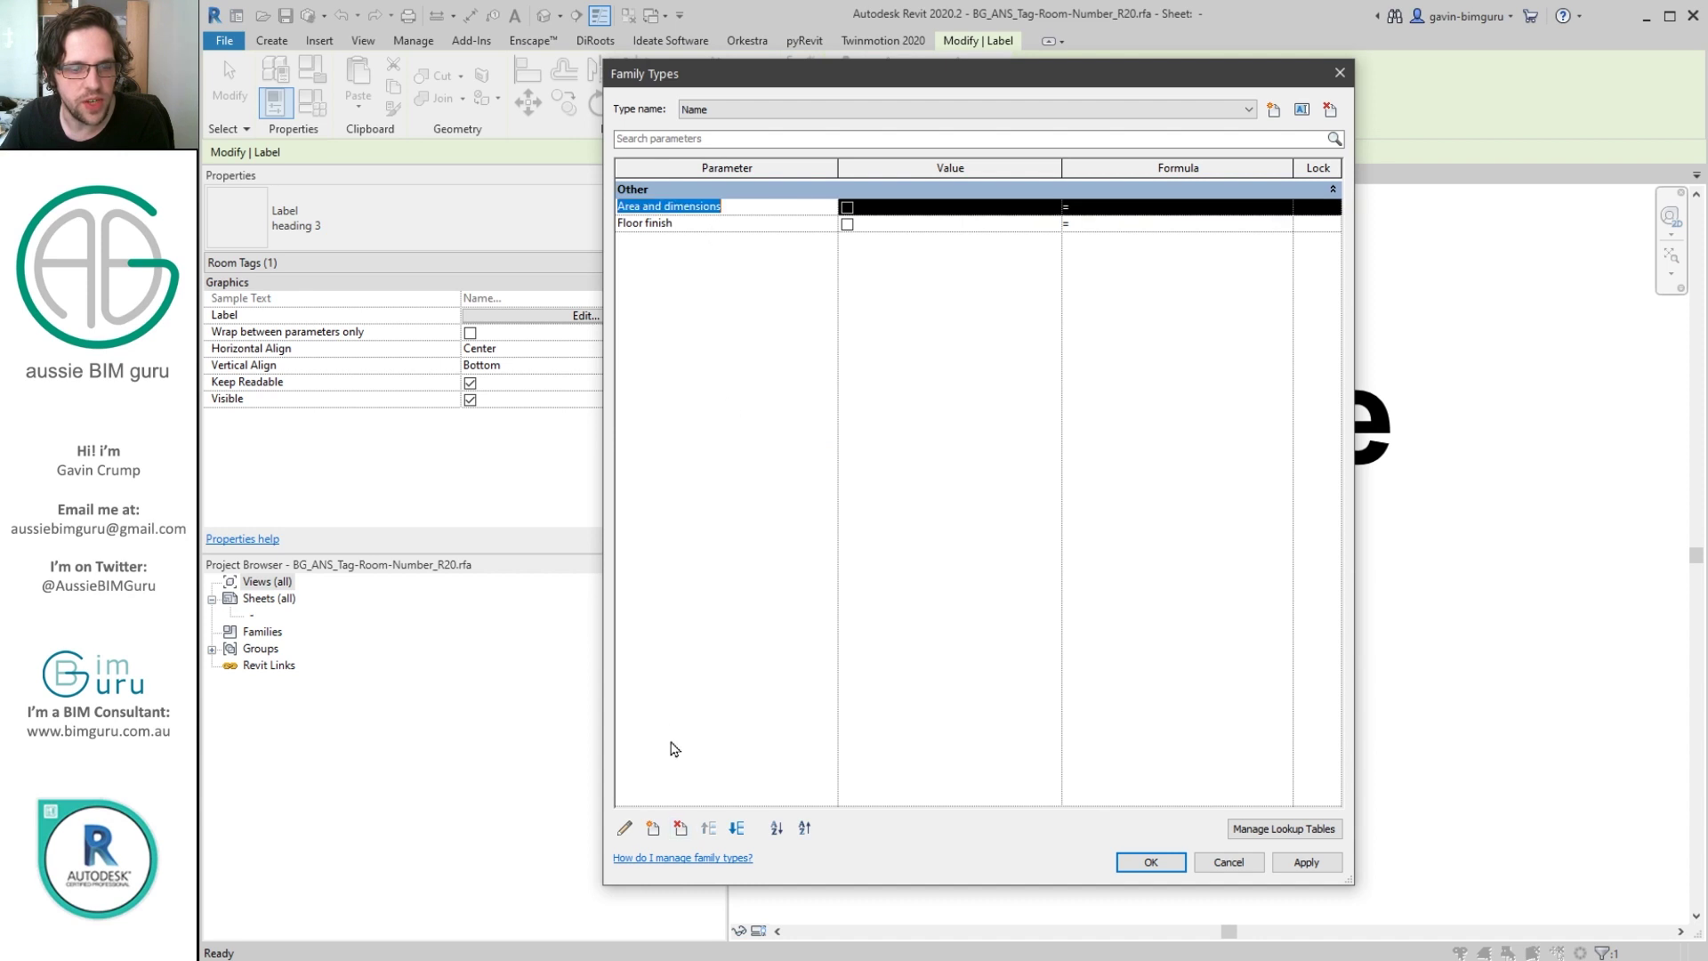
{"action": "left_click", "coordinate": [681, 828]}
{"action": "key", "text": "Return"}
{"action": "left_click", "coordinate": [734, 205]}
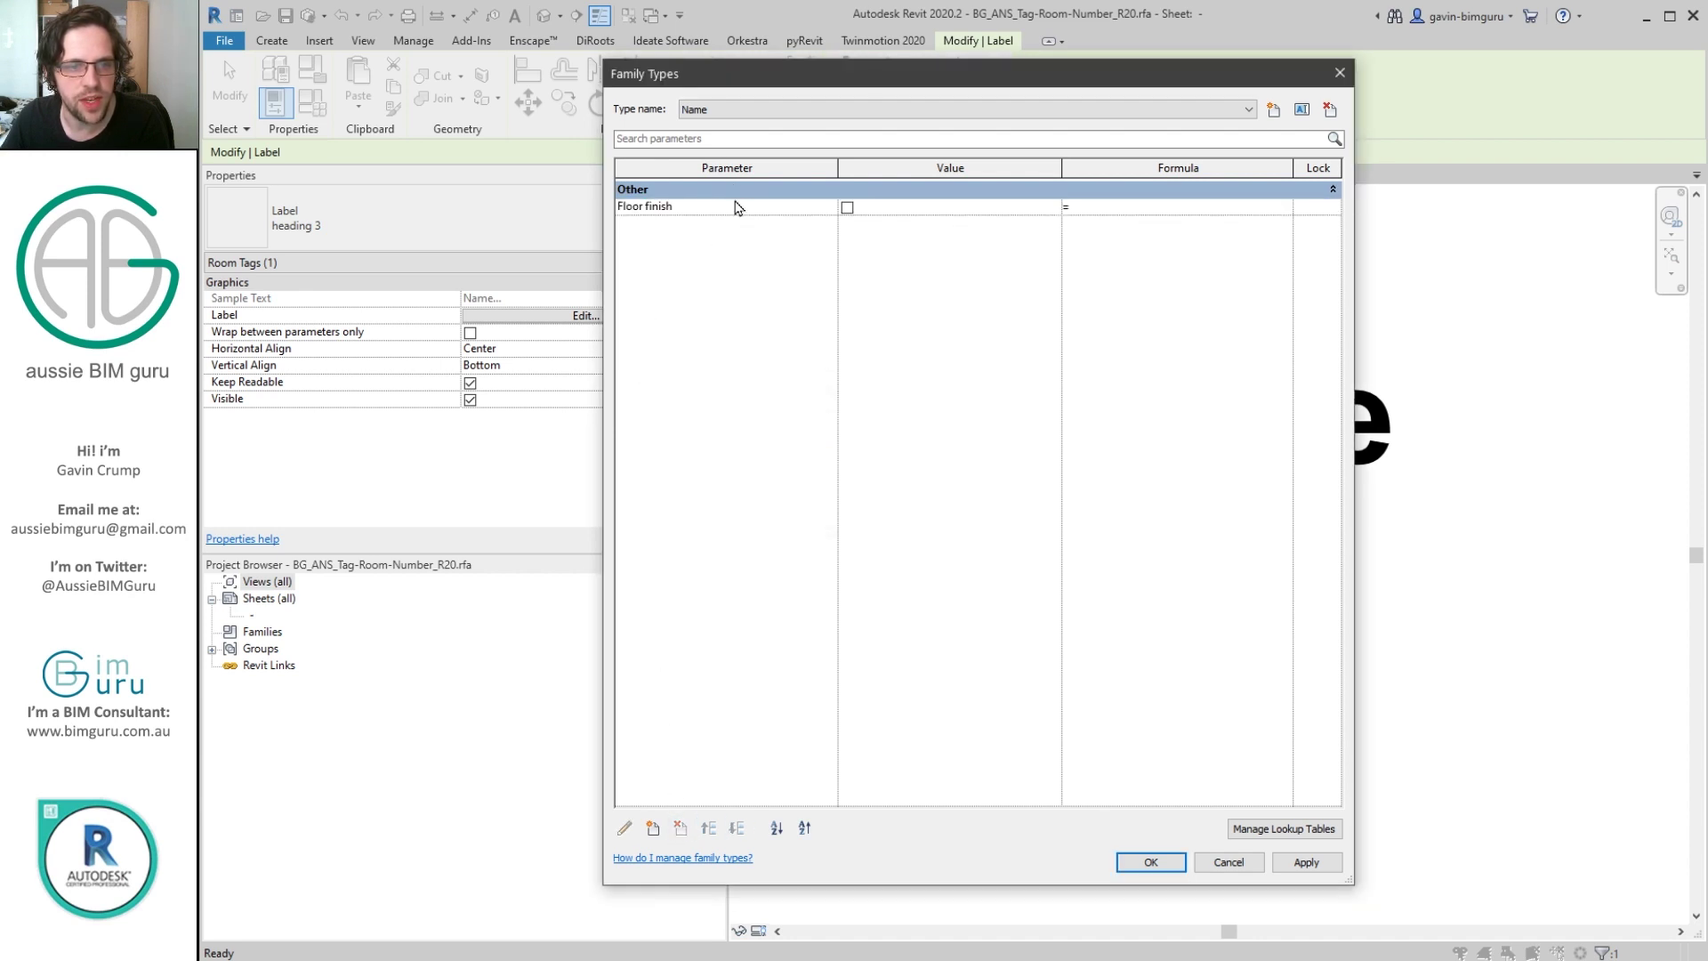
{"action": "left_click", "coordinate": [678, 829]}
{"action": "key", "text": "Return"}
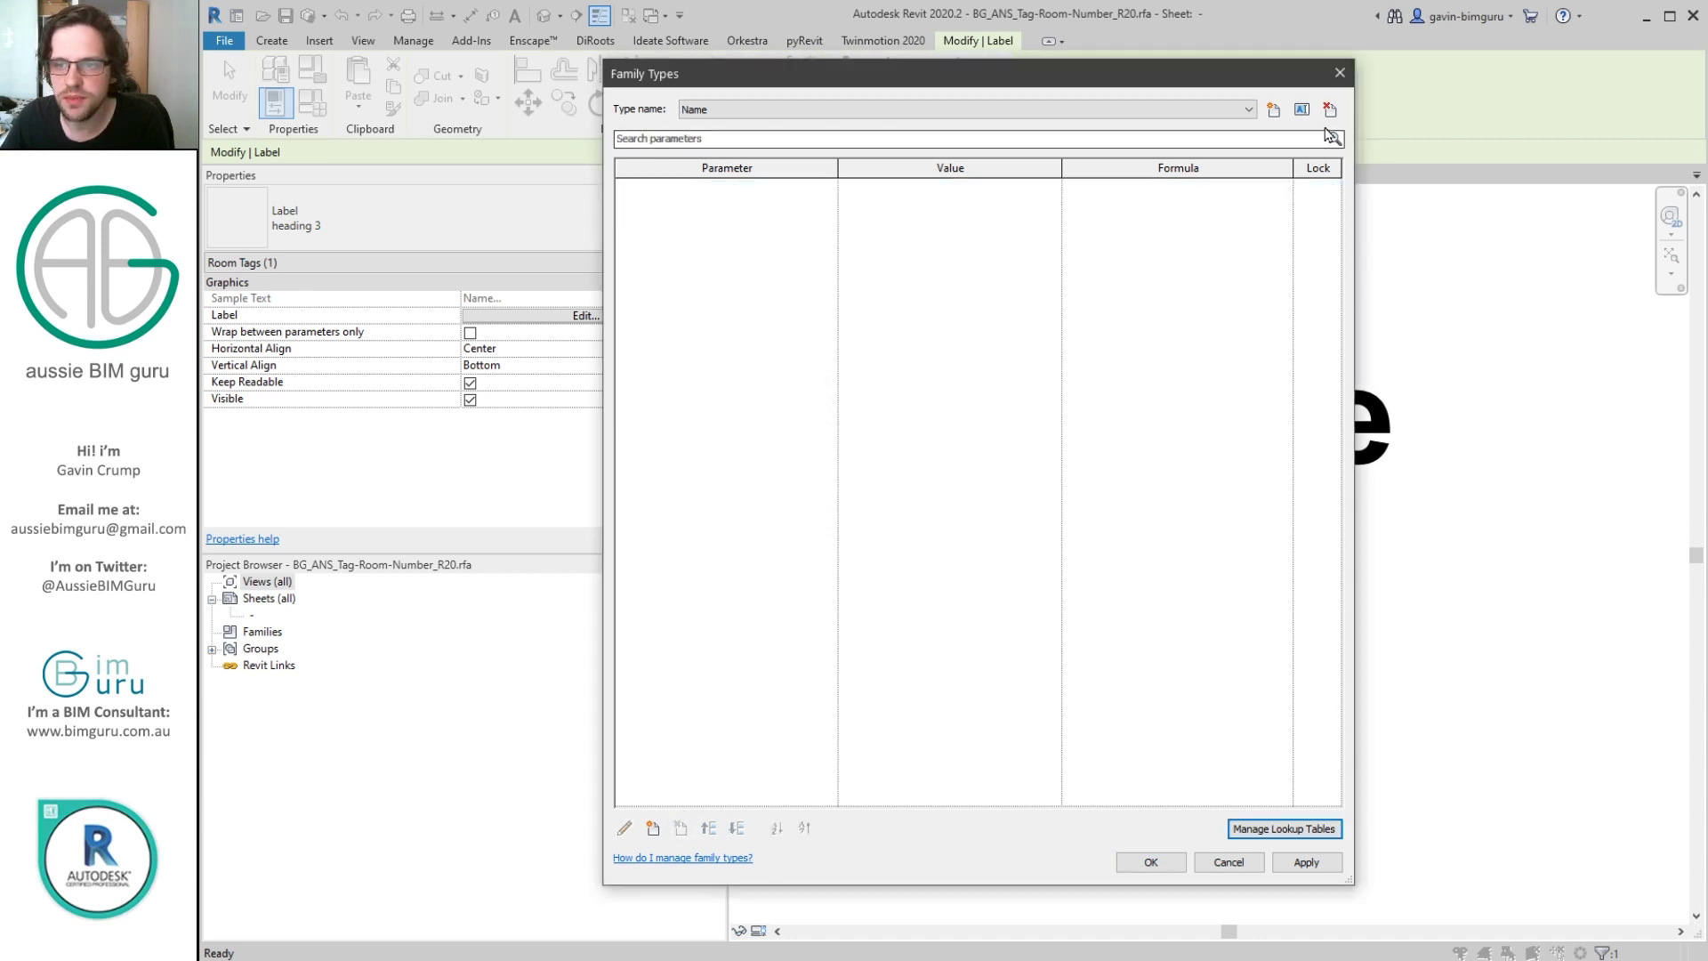
Rename the family type to Typical and accept the Family Types changes.
{"action": "left_click", "coordinate": [1231, 110]}
{"action": "left_click", "coordinate": [1301, 109]}
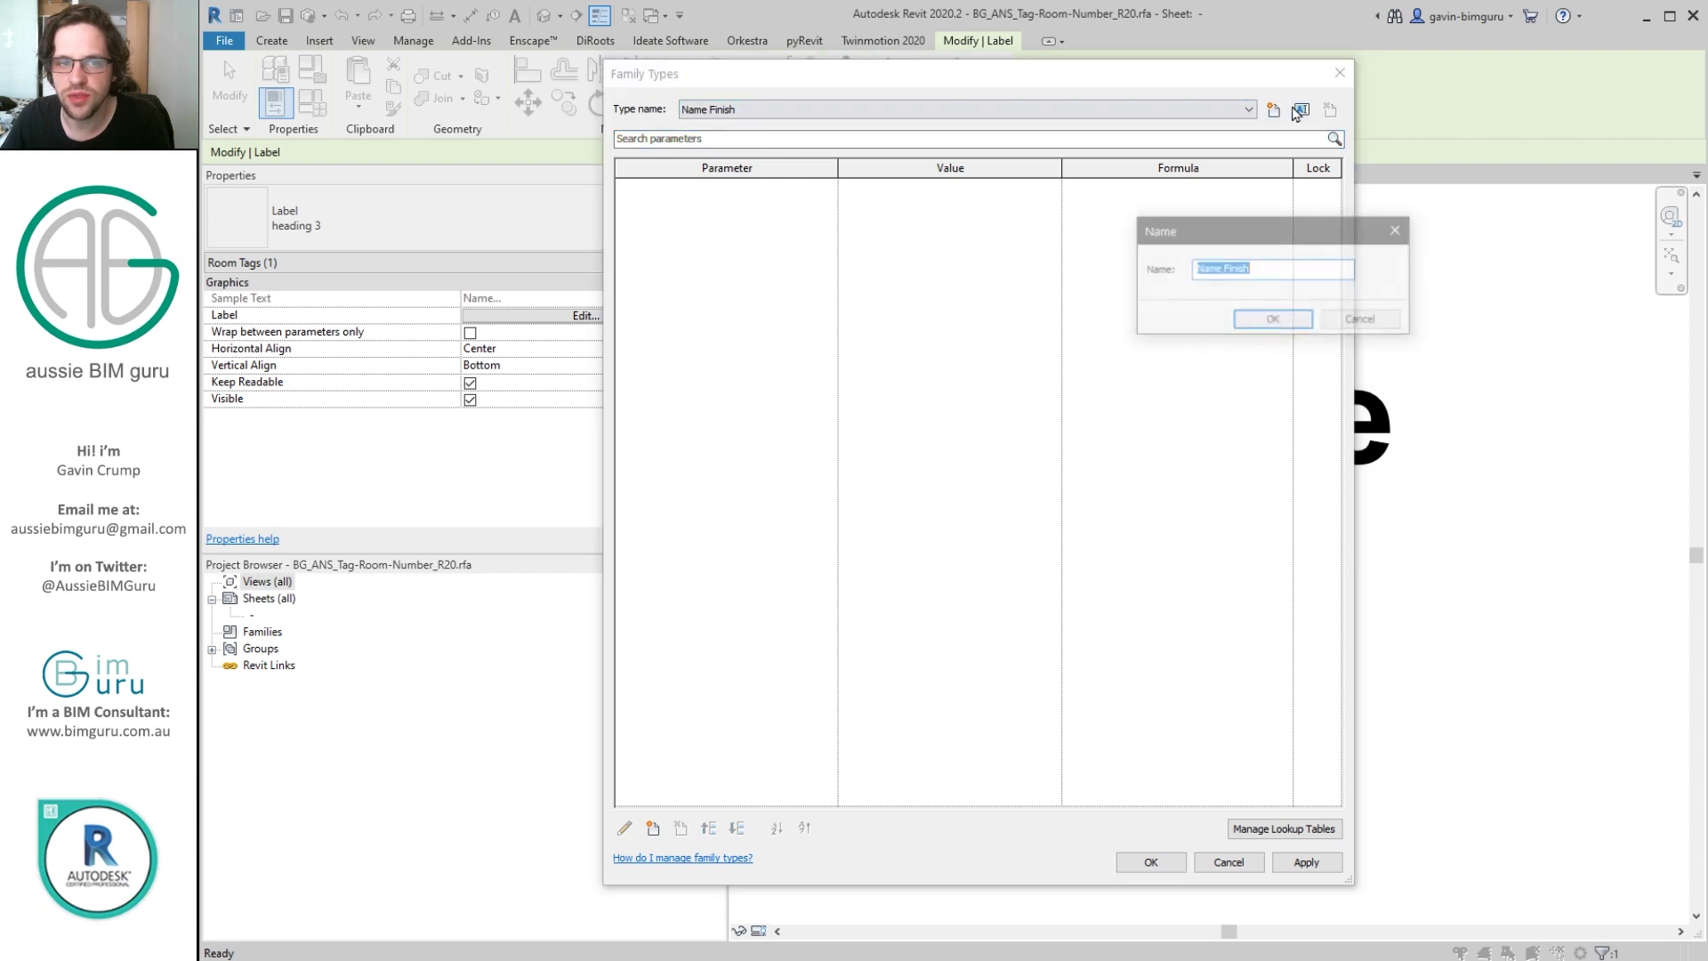
{"action": "type", "text": "Typical"}
{"action": "key", "text": "Return"}
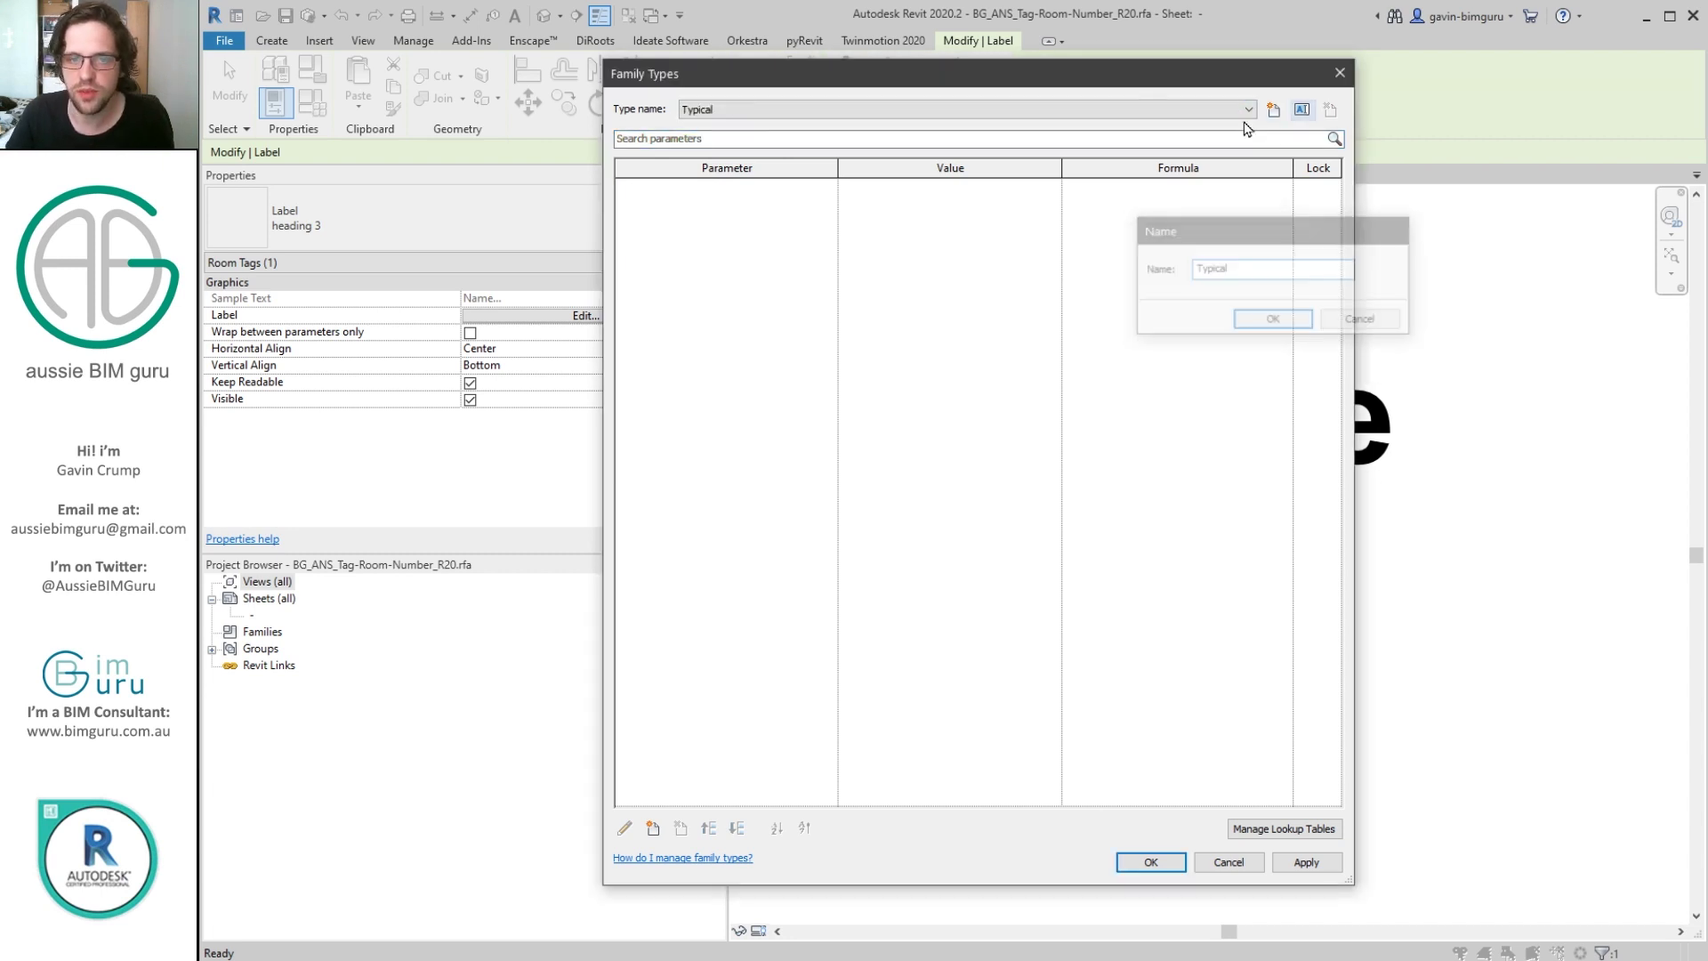
{"action": "left_click", "coordinate": [1150, 862]}
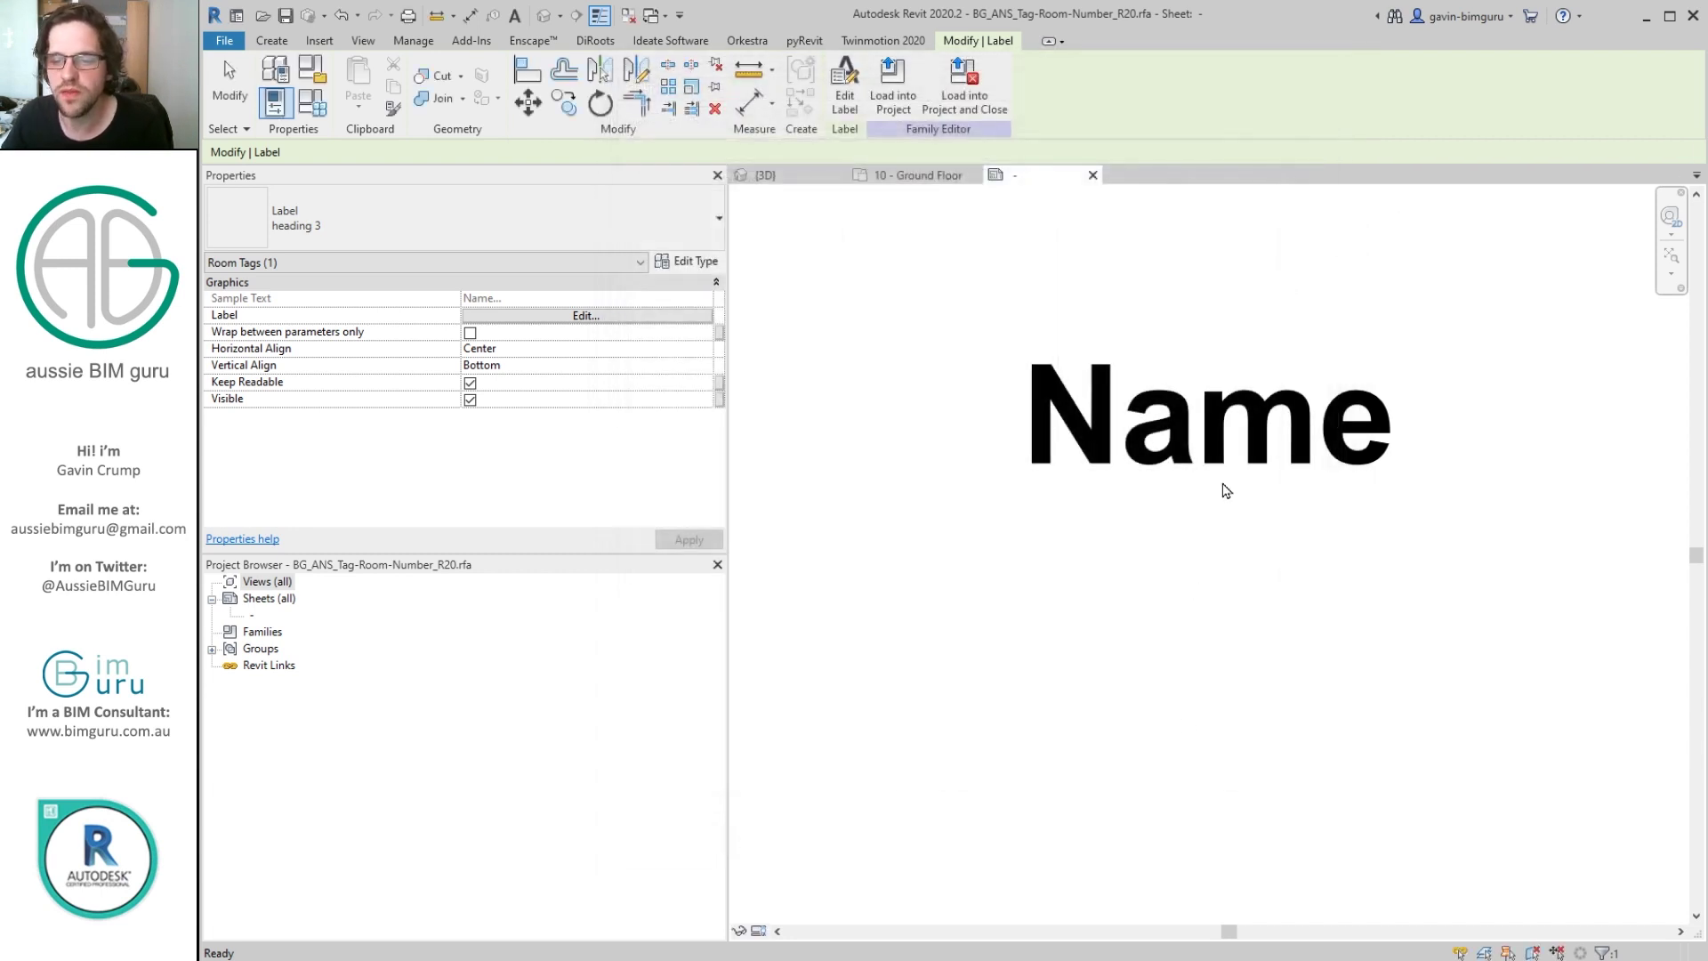
Replace the label's Name parameter with the room Number field, using sample value 8.
{"action": "left_click", "coordinate": [272, 42]}
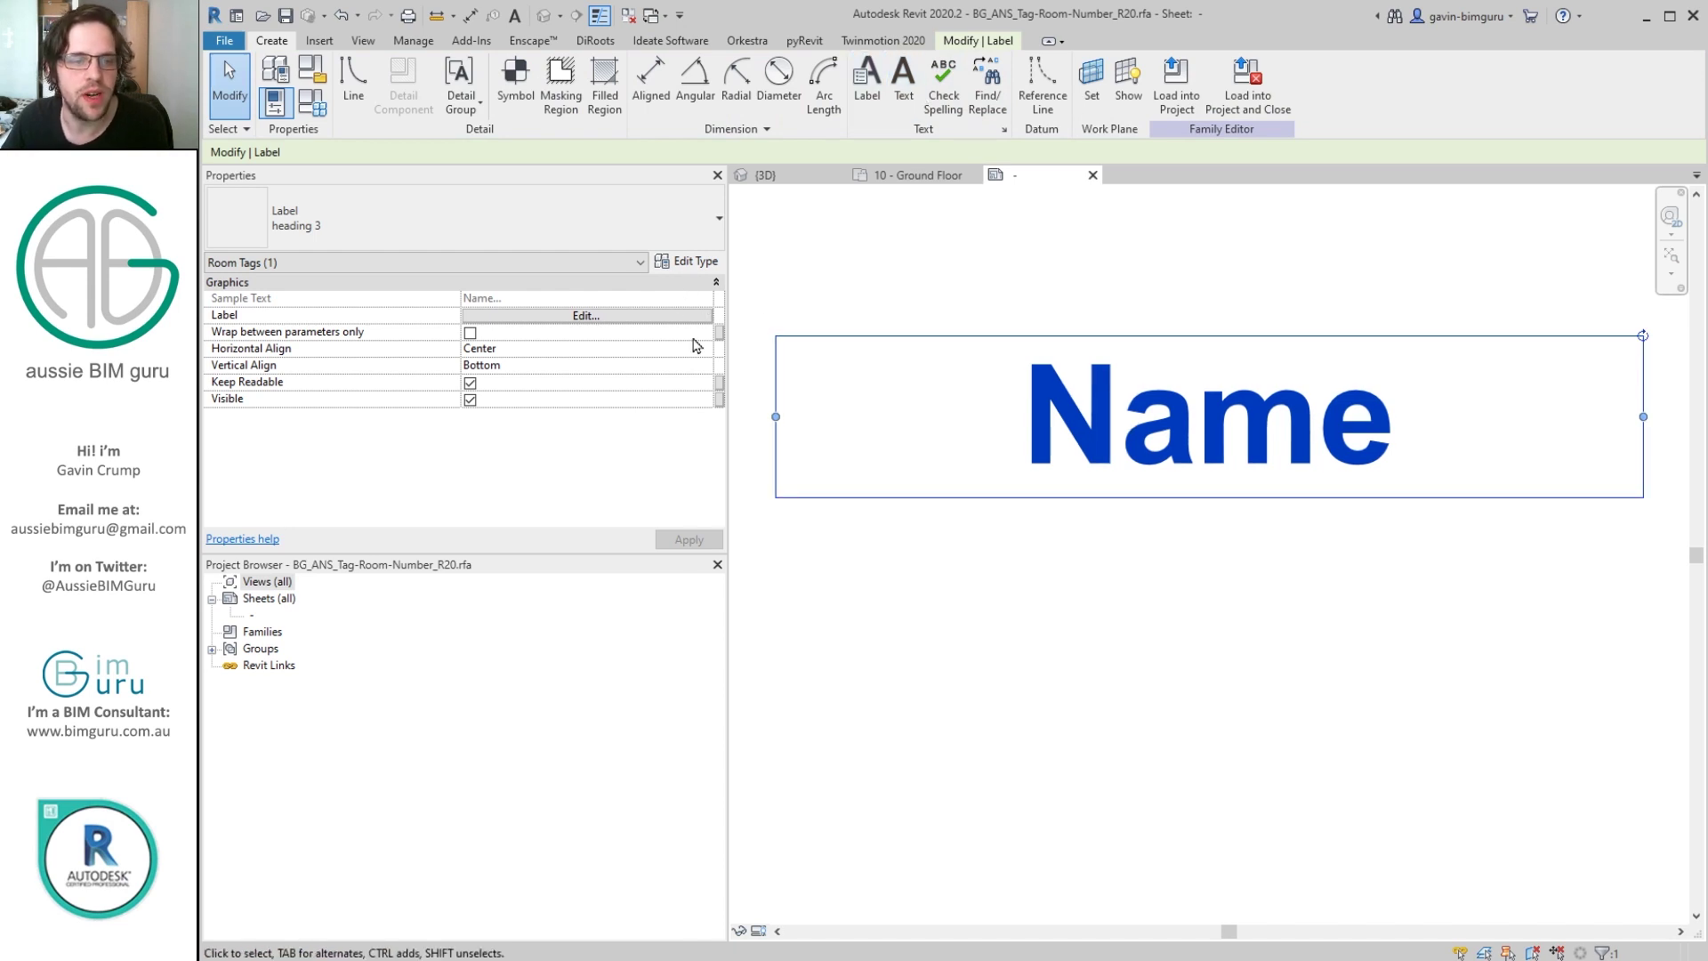
{"action": "left_click", "coordinate": [660, 315]}
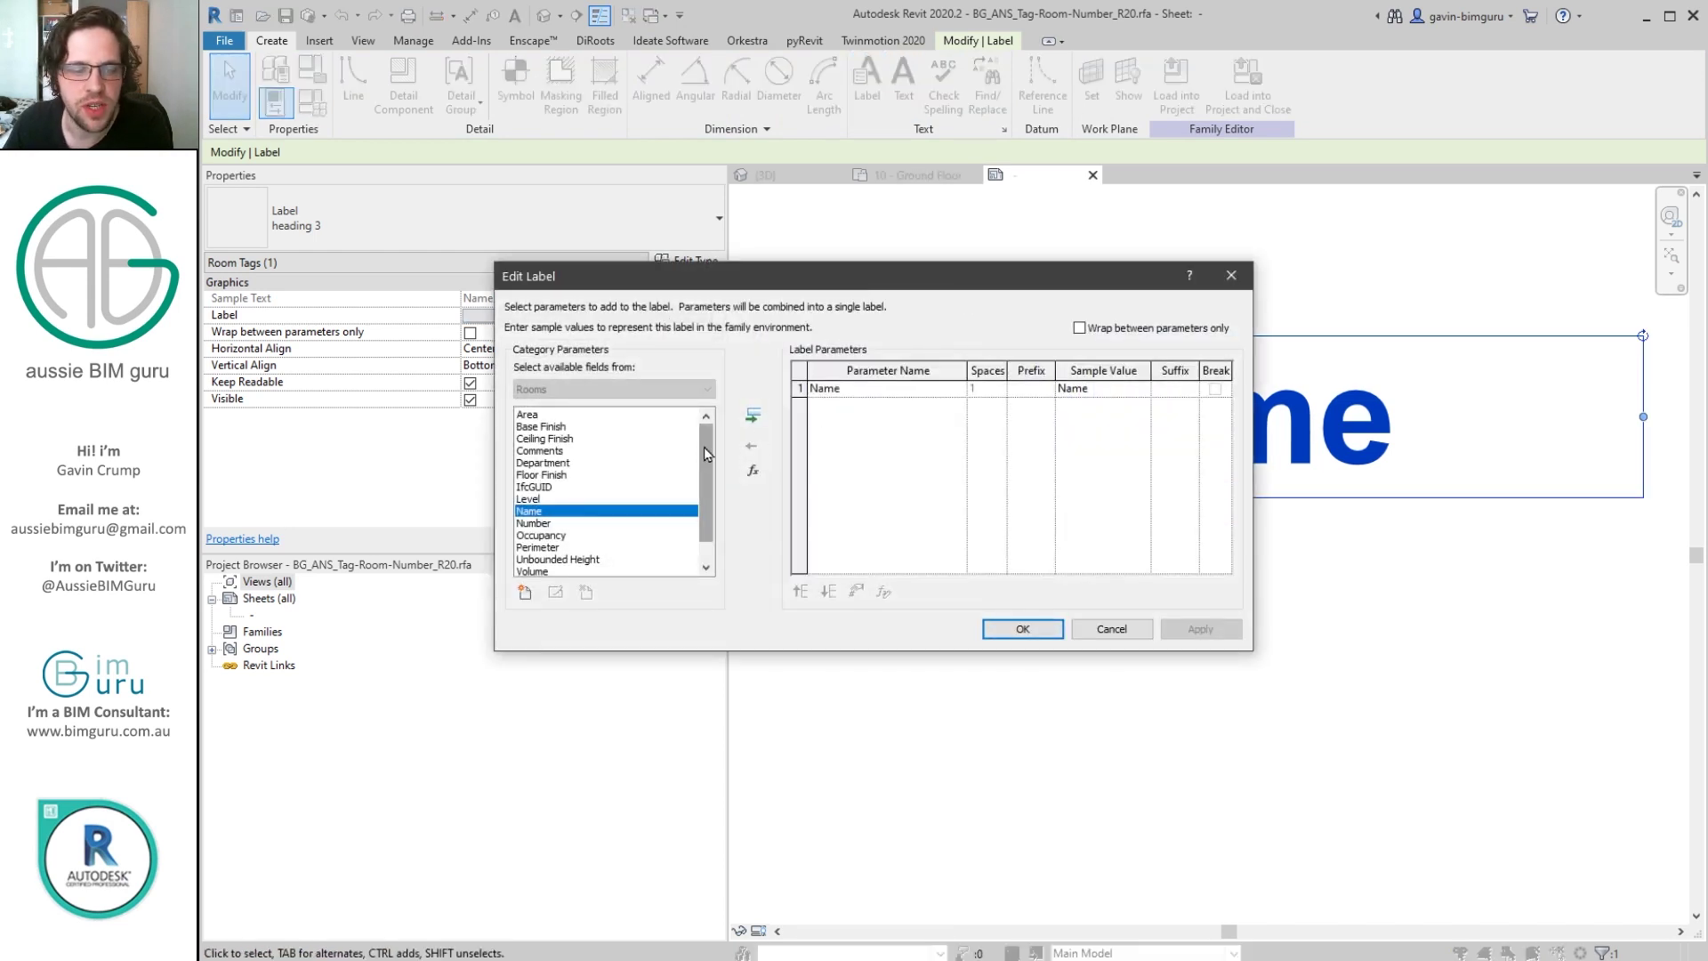
{"action": "scroll", "coordinate": [707, 458], "scroll_direction": "down", "scroll_amount": 1}
{"action": "left_click", "coordinate": [614, 499]}
{"action": "left_click", "coordinate": [752, 416]}
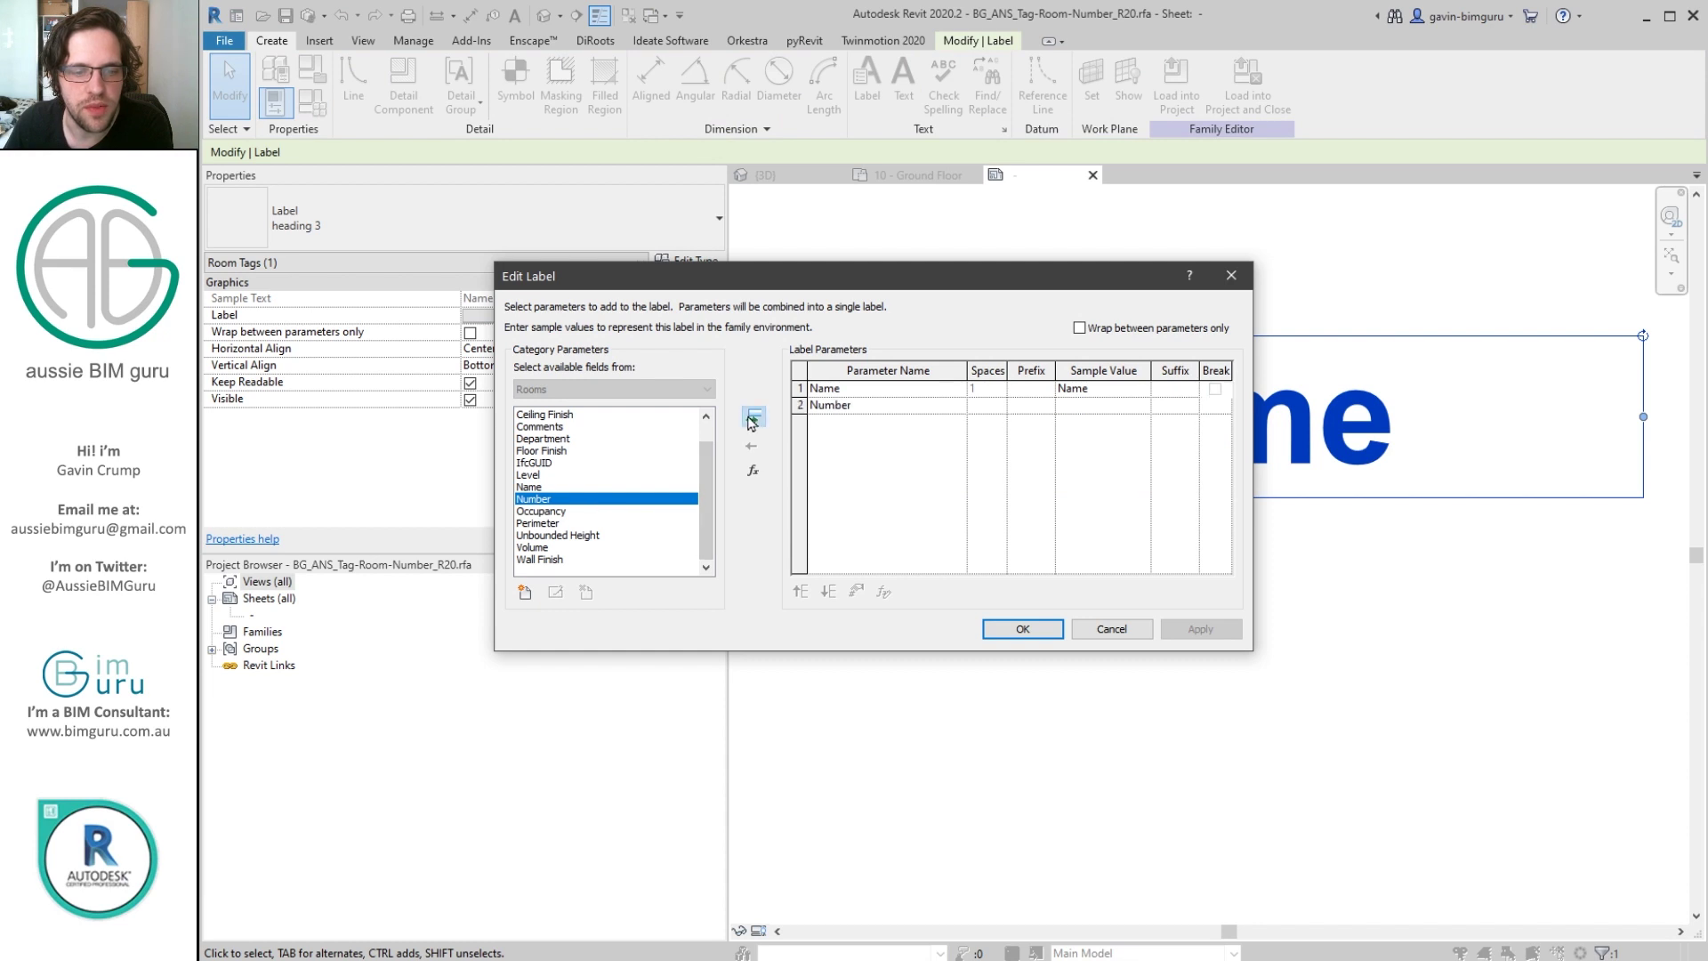
{"action": "left_click", "coordinate": [856, 391]}
{"action": "left_click", "coordinate": [752, 446]}
{"action": "left_click", "coordinate": [1119, 389]}
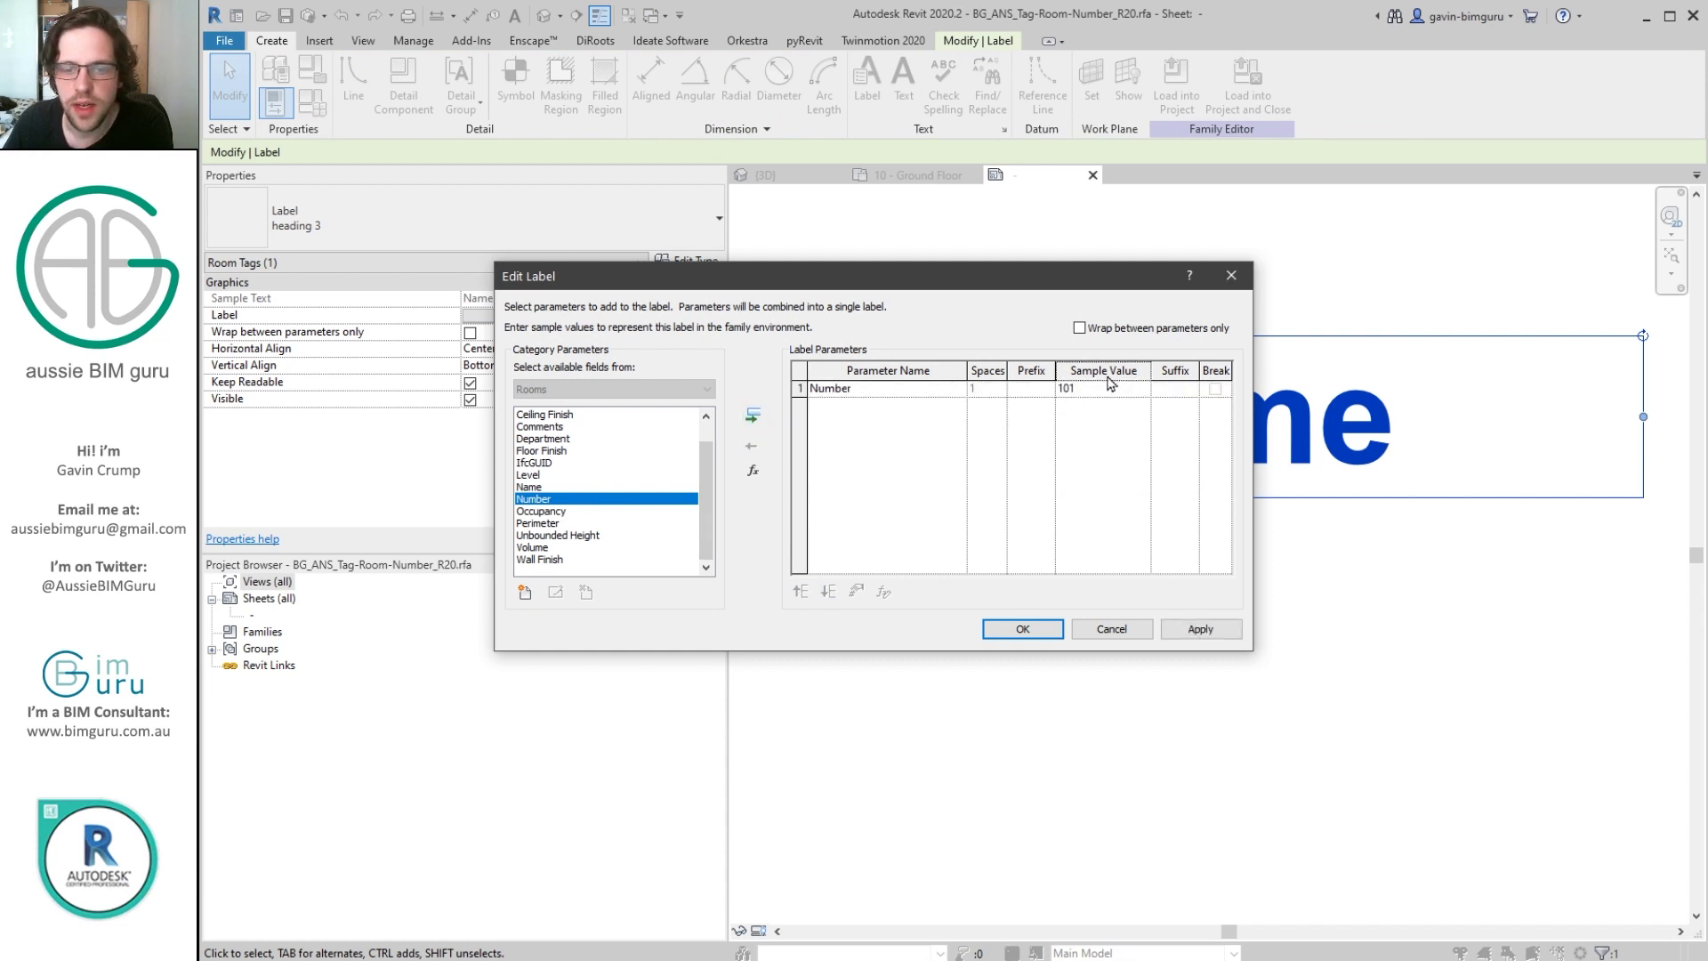
{"action": "left_click", "coordinate": [1107, 388]}
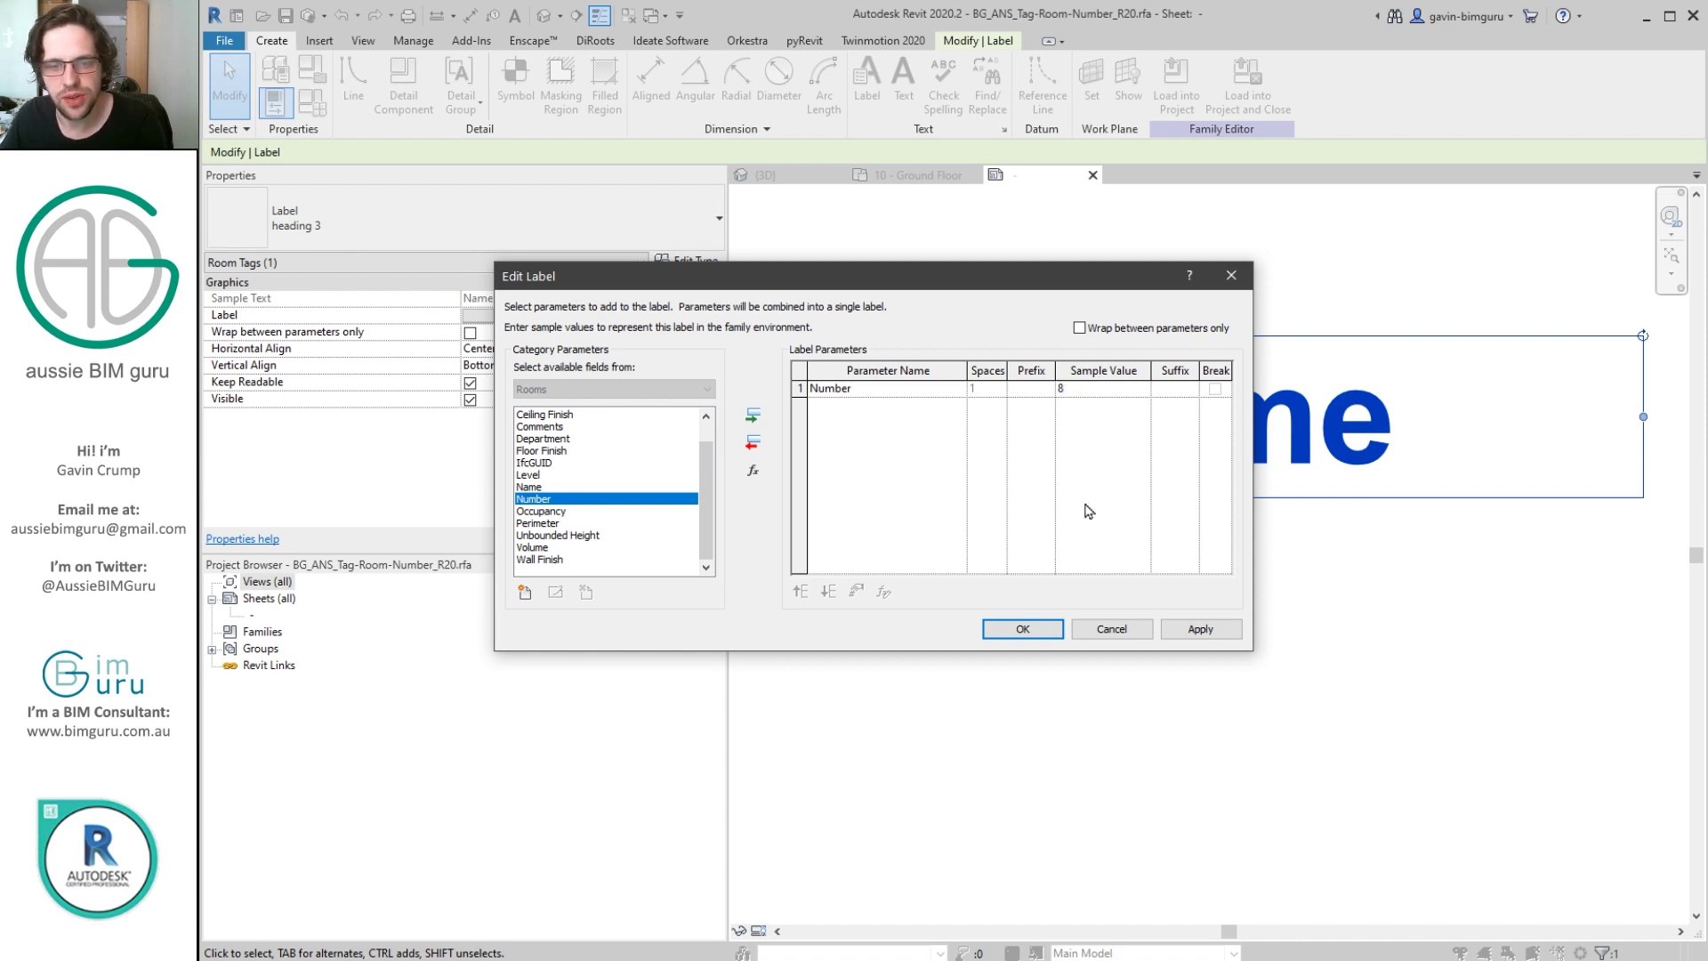
{"action": "left_click", "coordinate": [1014, 629]}
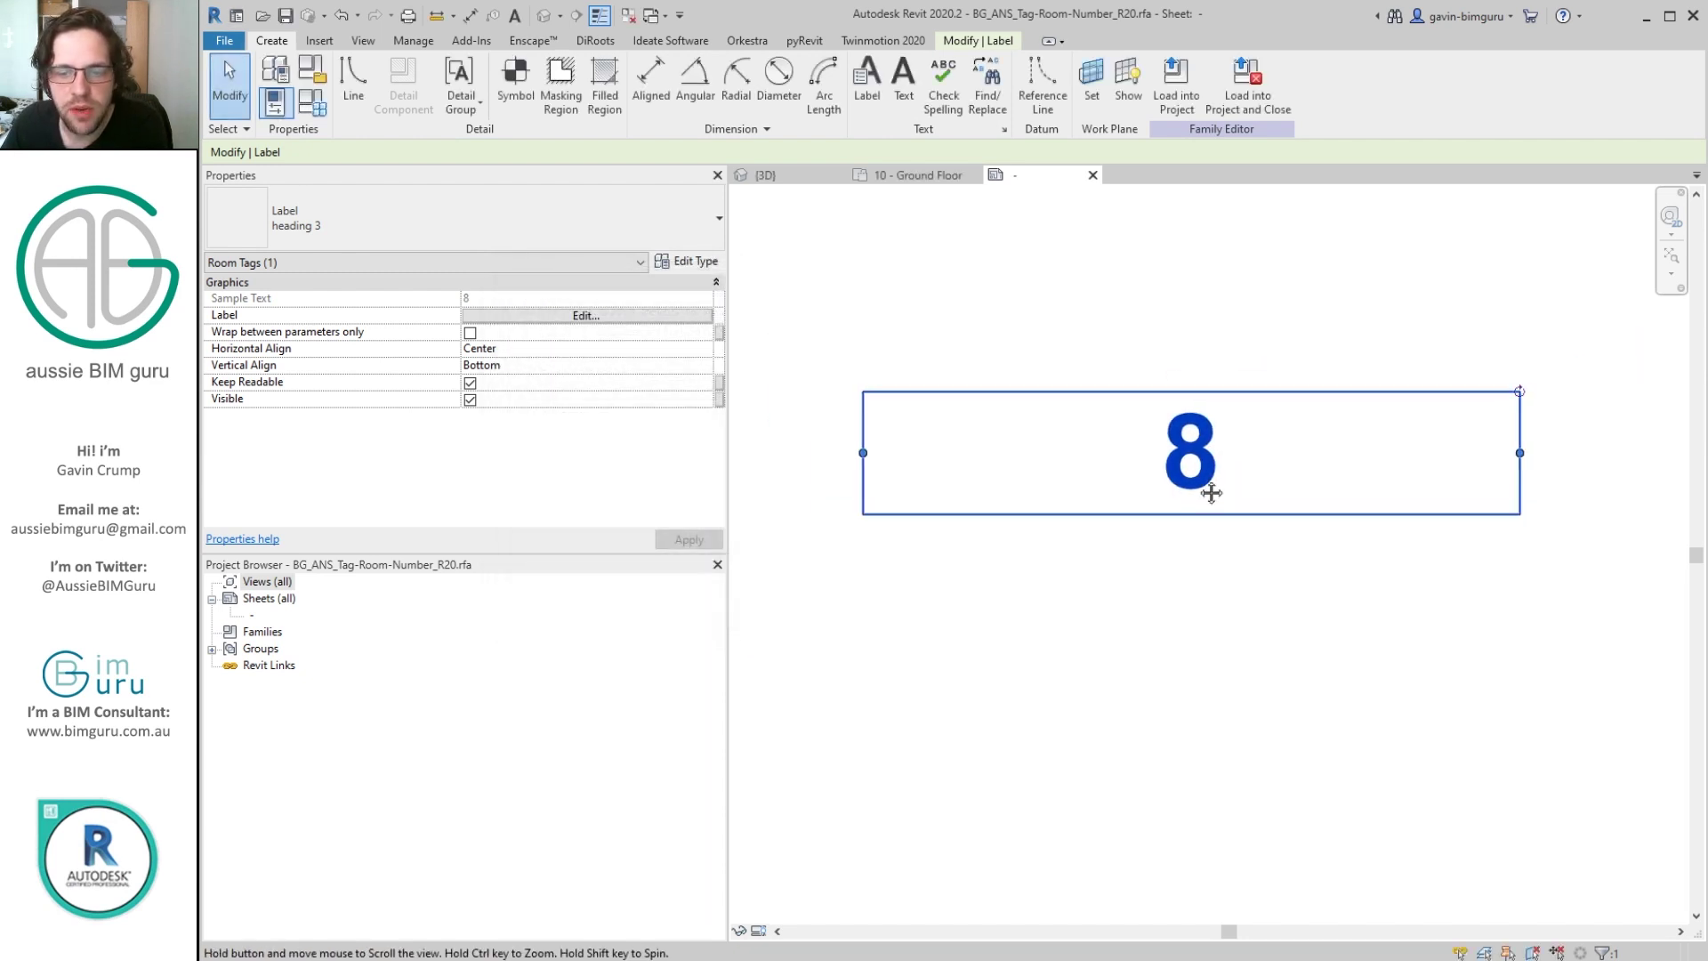
{"action": "left_click", "coordinate": [1118, 308]}
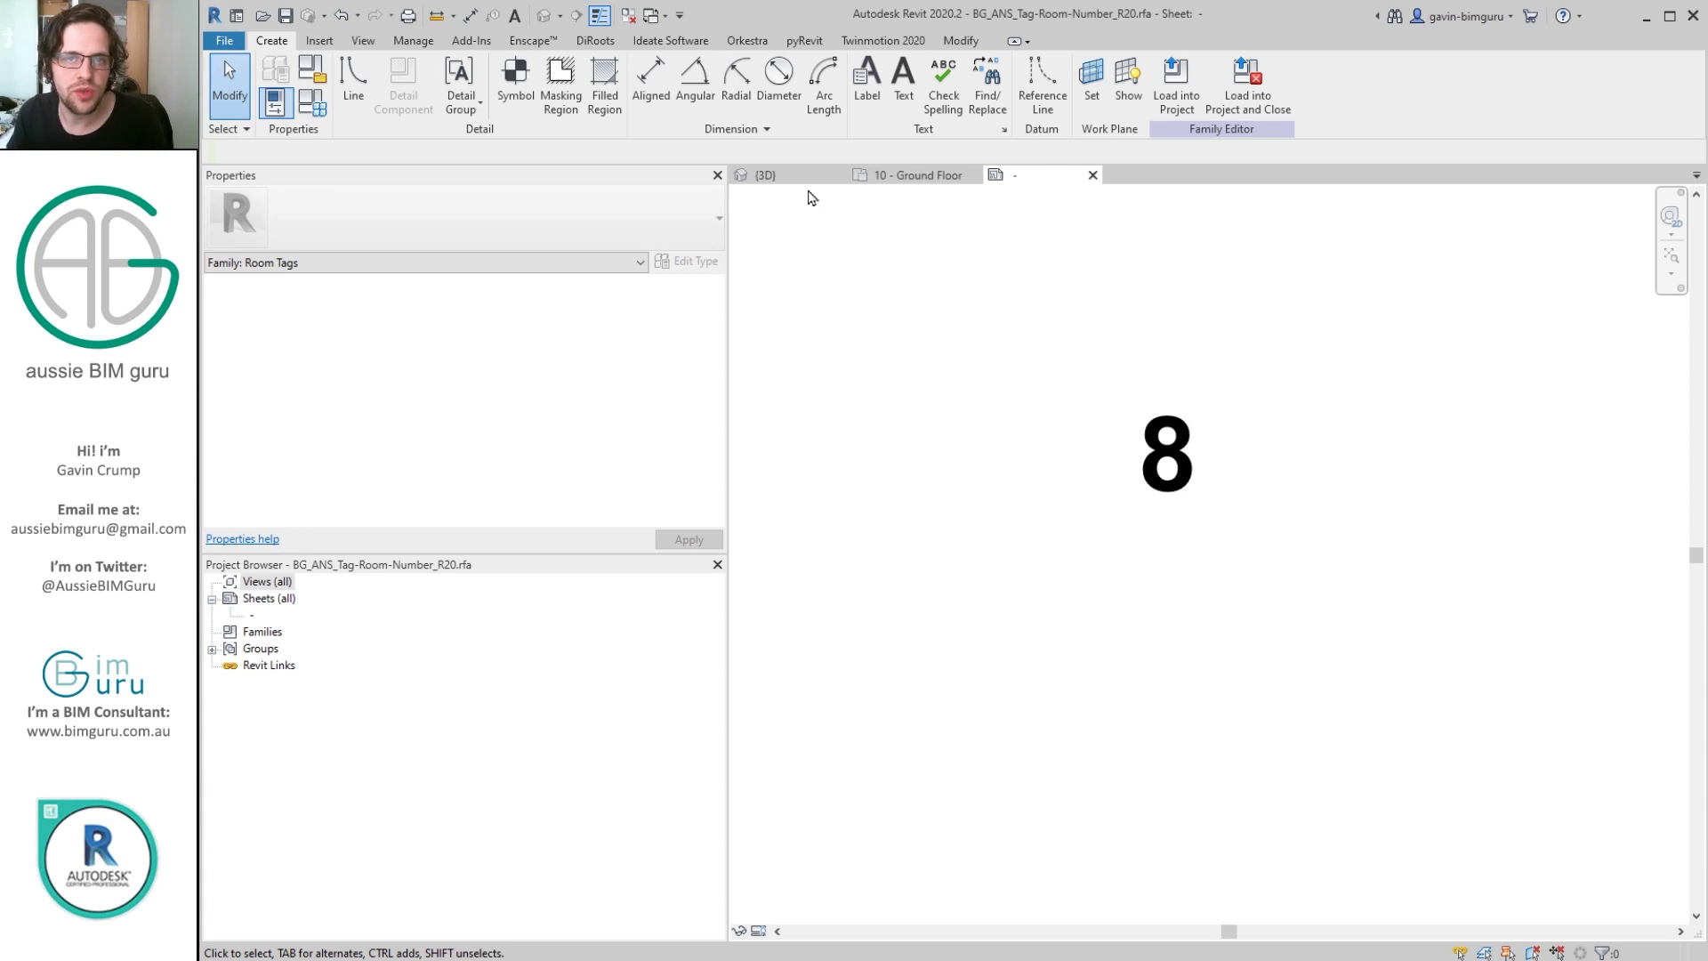
Show reference lines and planes, then move the 8 label onto the horizontal reference plane.
{"action": "key", "text": "v"}
{"action": "key", "text": "g"}
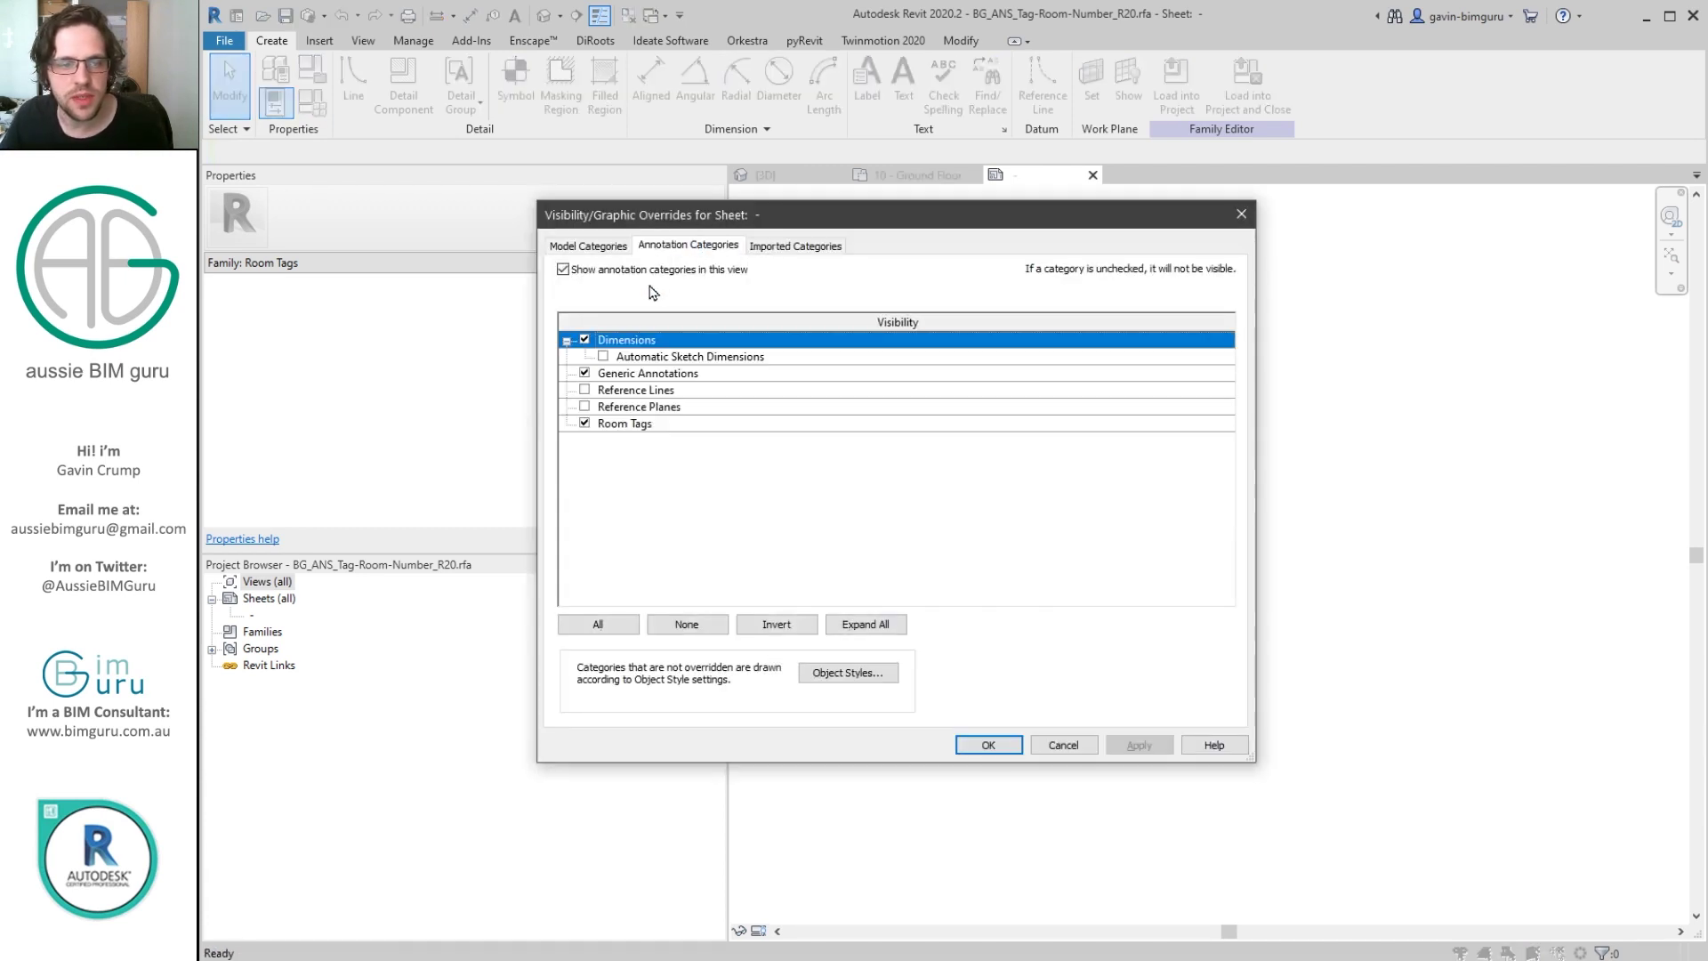
{"action": "left_click", "coordinate": [584, 391]}
{"action": "left_click", "coordinate": [584, 406]}
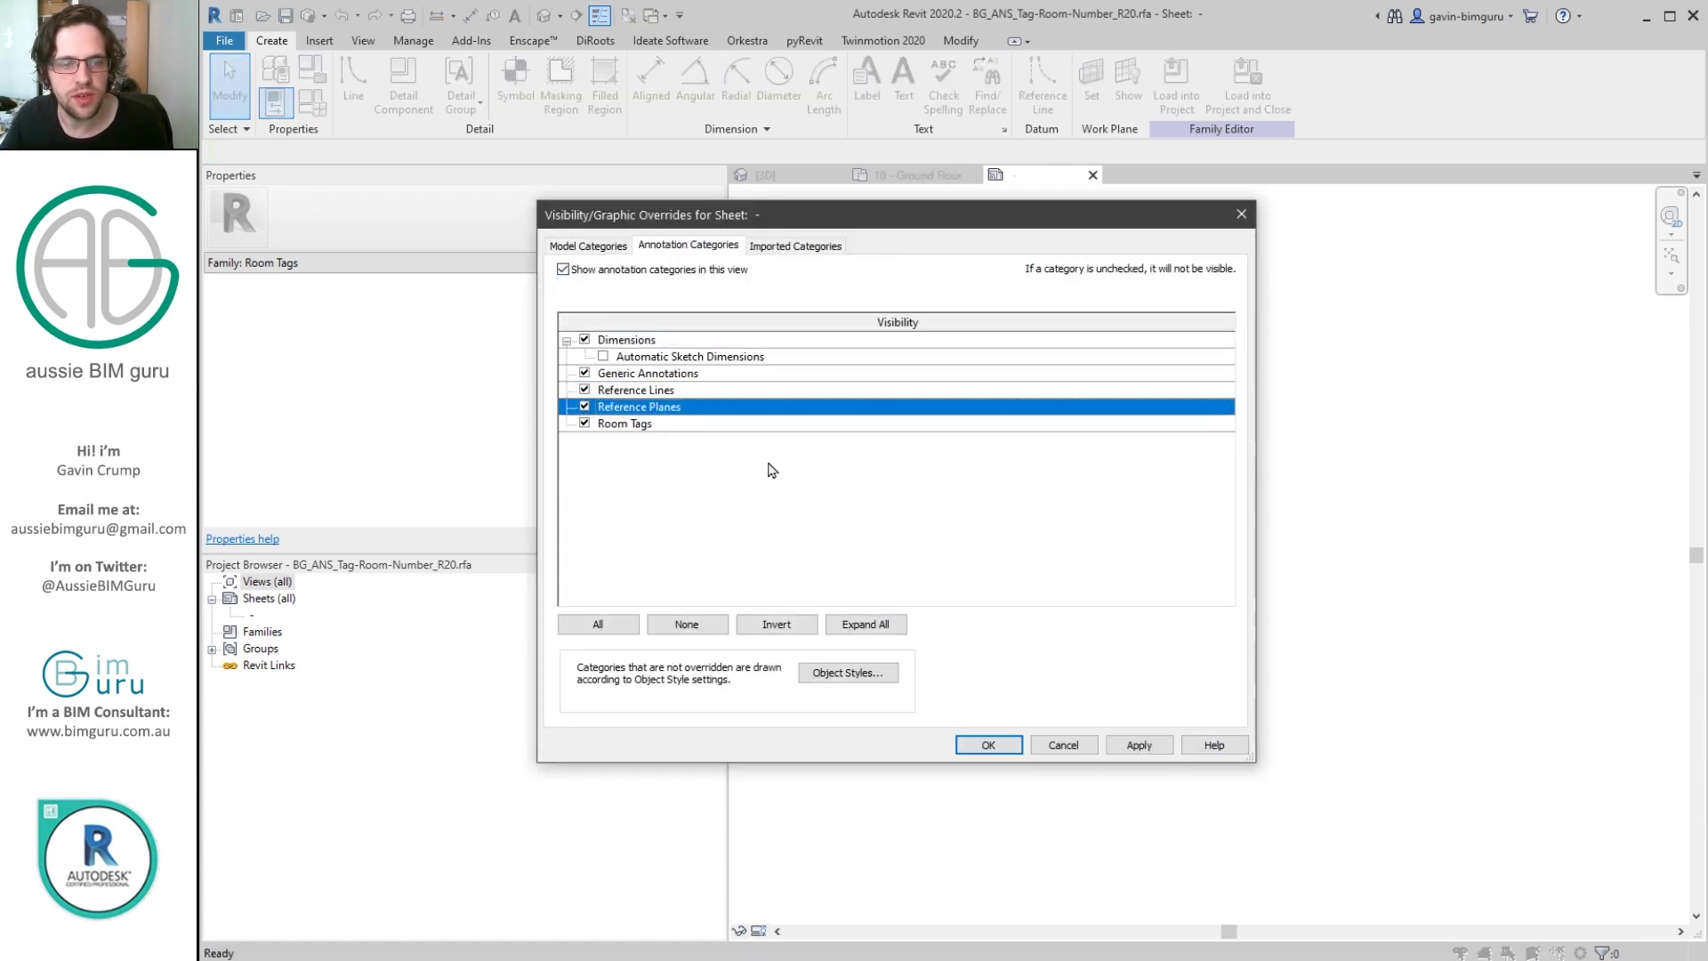
{"action": "left_click", "coordinate": [988, 746]}
{"action": "left_click", "coordinate": [1188, 453]}
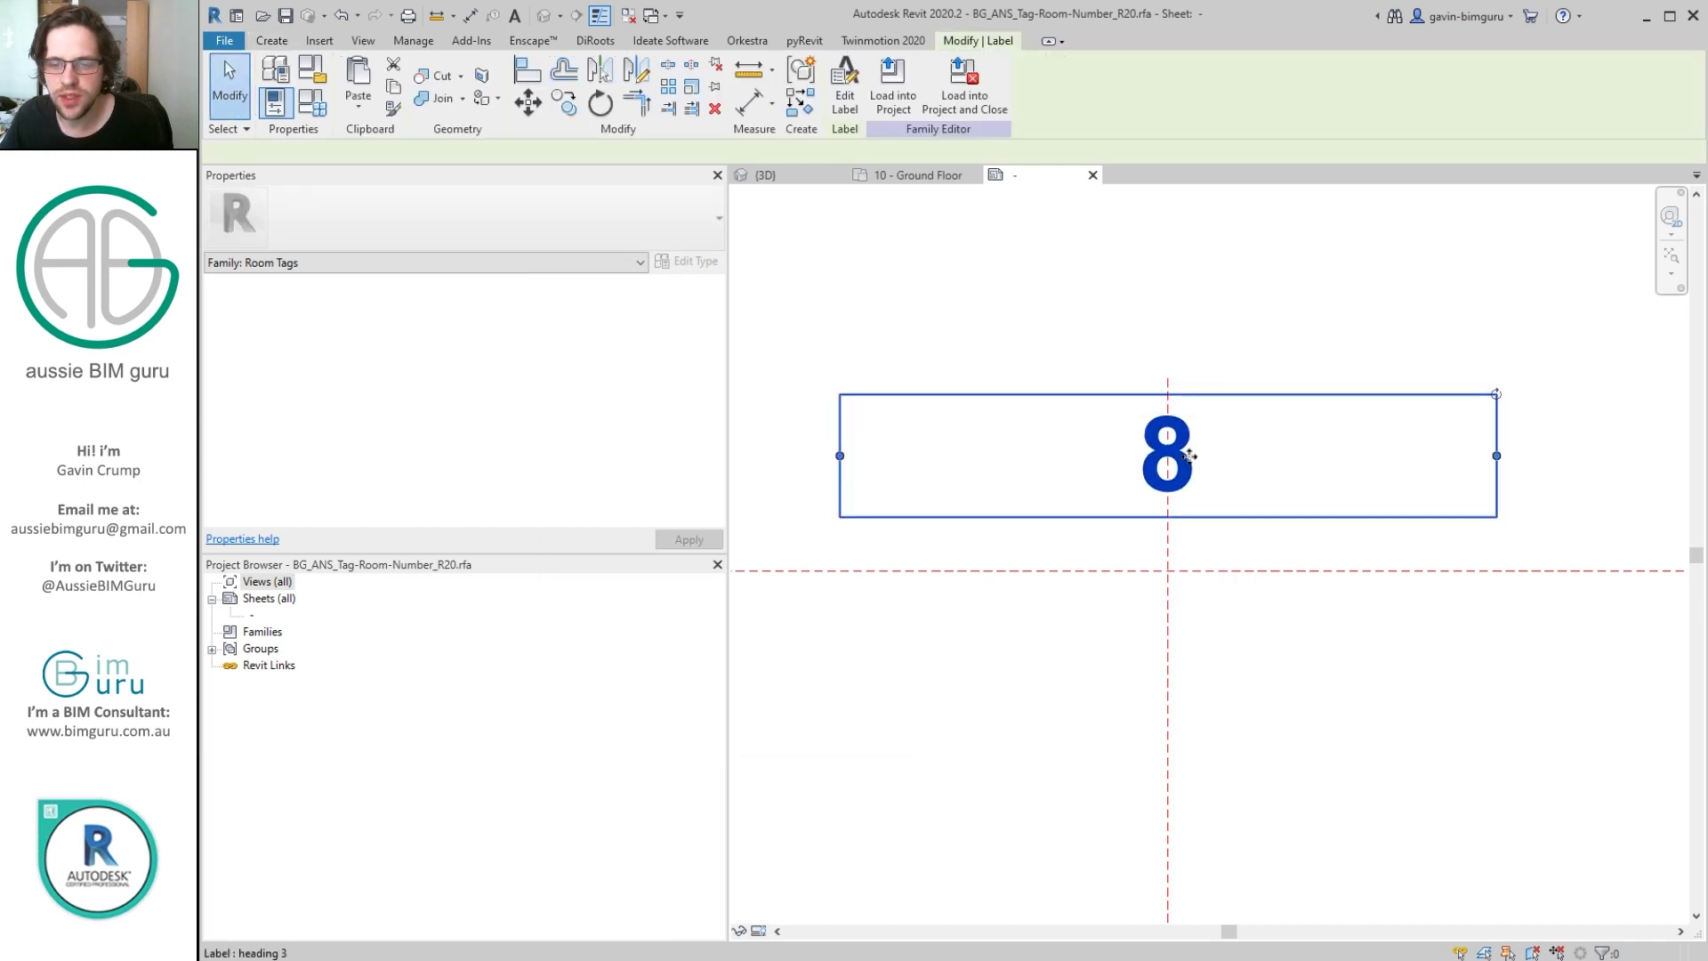
{"action": "left_click_drag", "start_coordinate": [1189, 453], "coordinate": [1193, 570]}
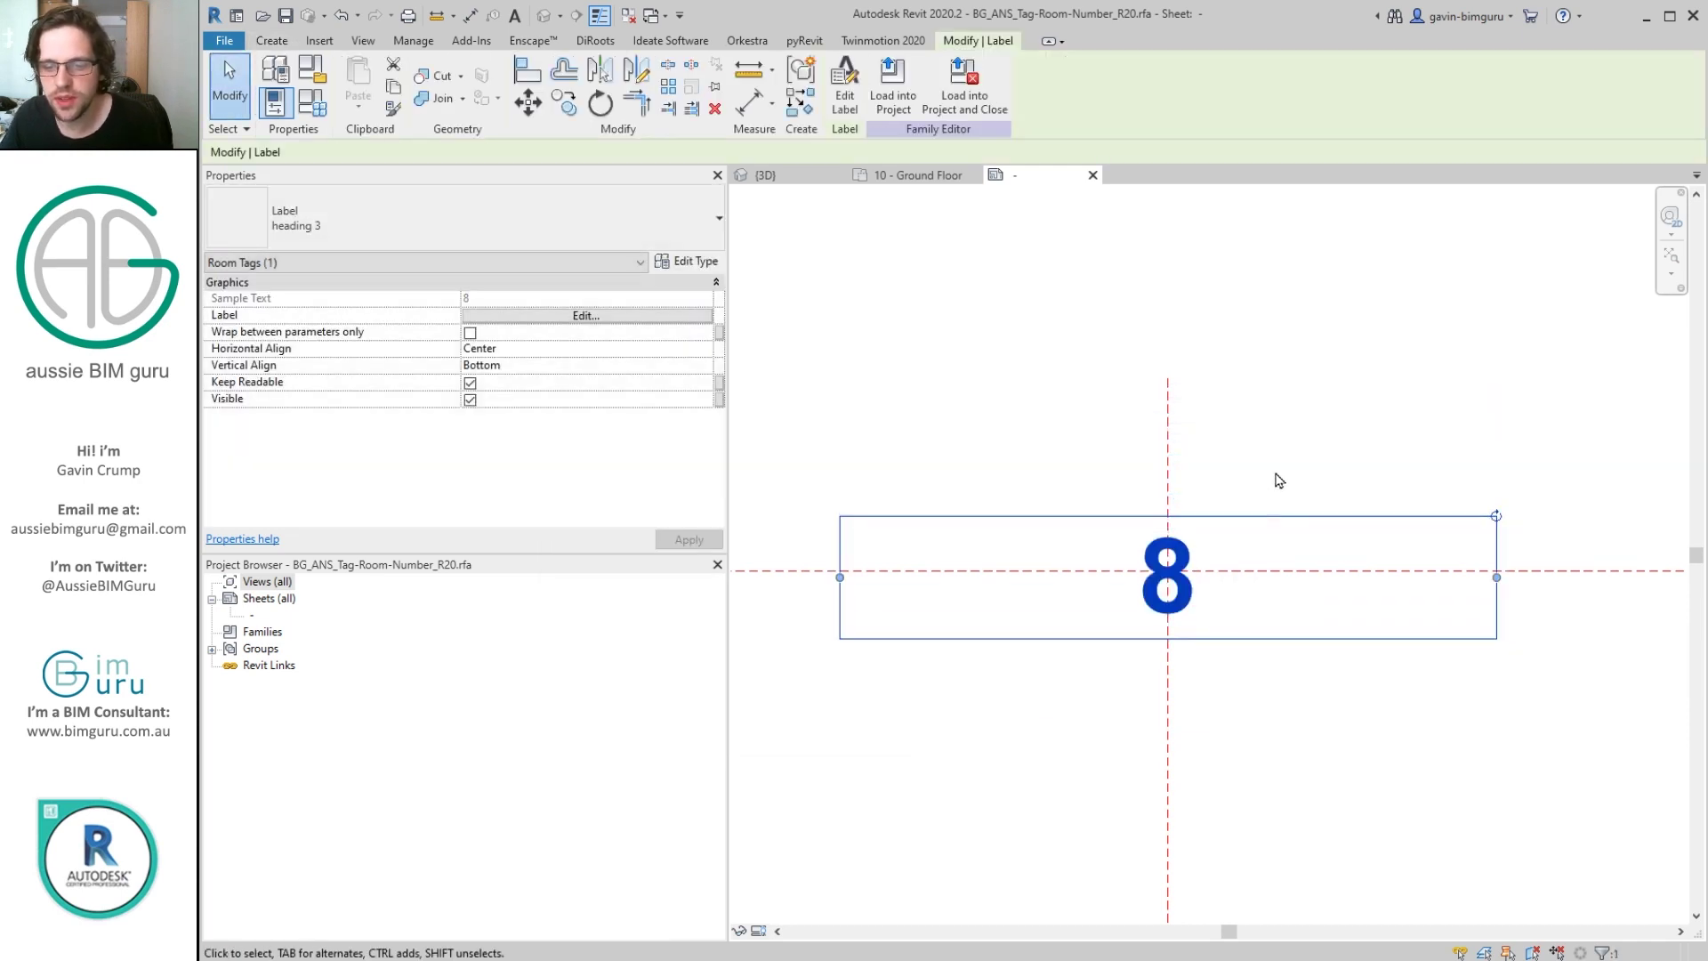
Turn off Bold in the label type, wrap between parameters only, and narrow the label box.
{"action": "left_click", "coordinate": [686, 261]}
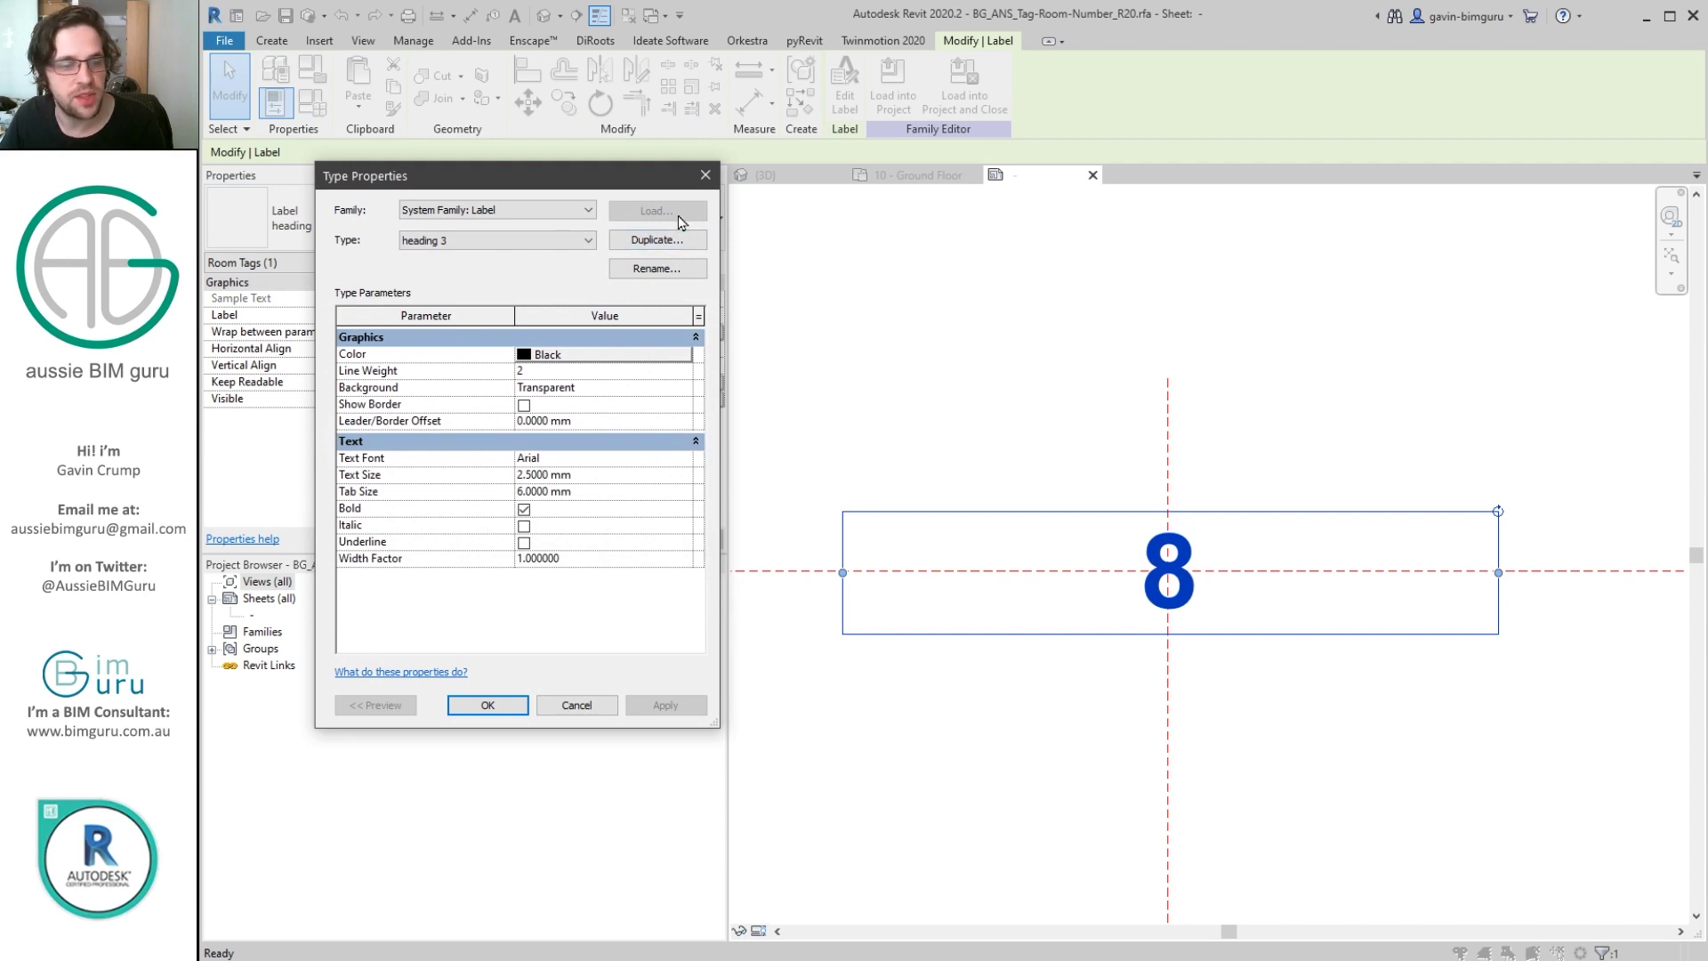
{"action": "left_click", "coordinate": [524, 508]}
{"action": "left_click", "coordinate": [488, 704]}
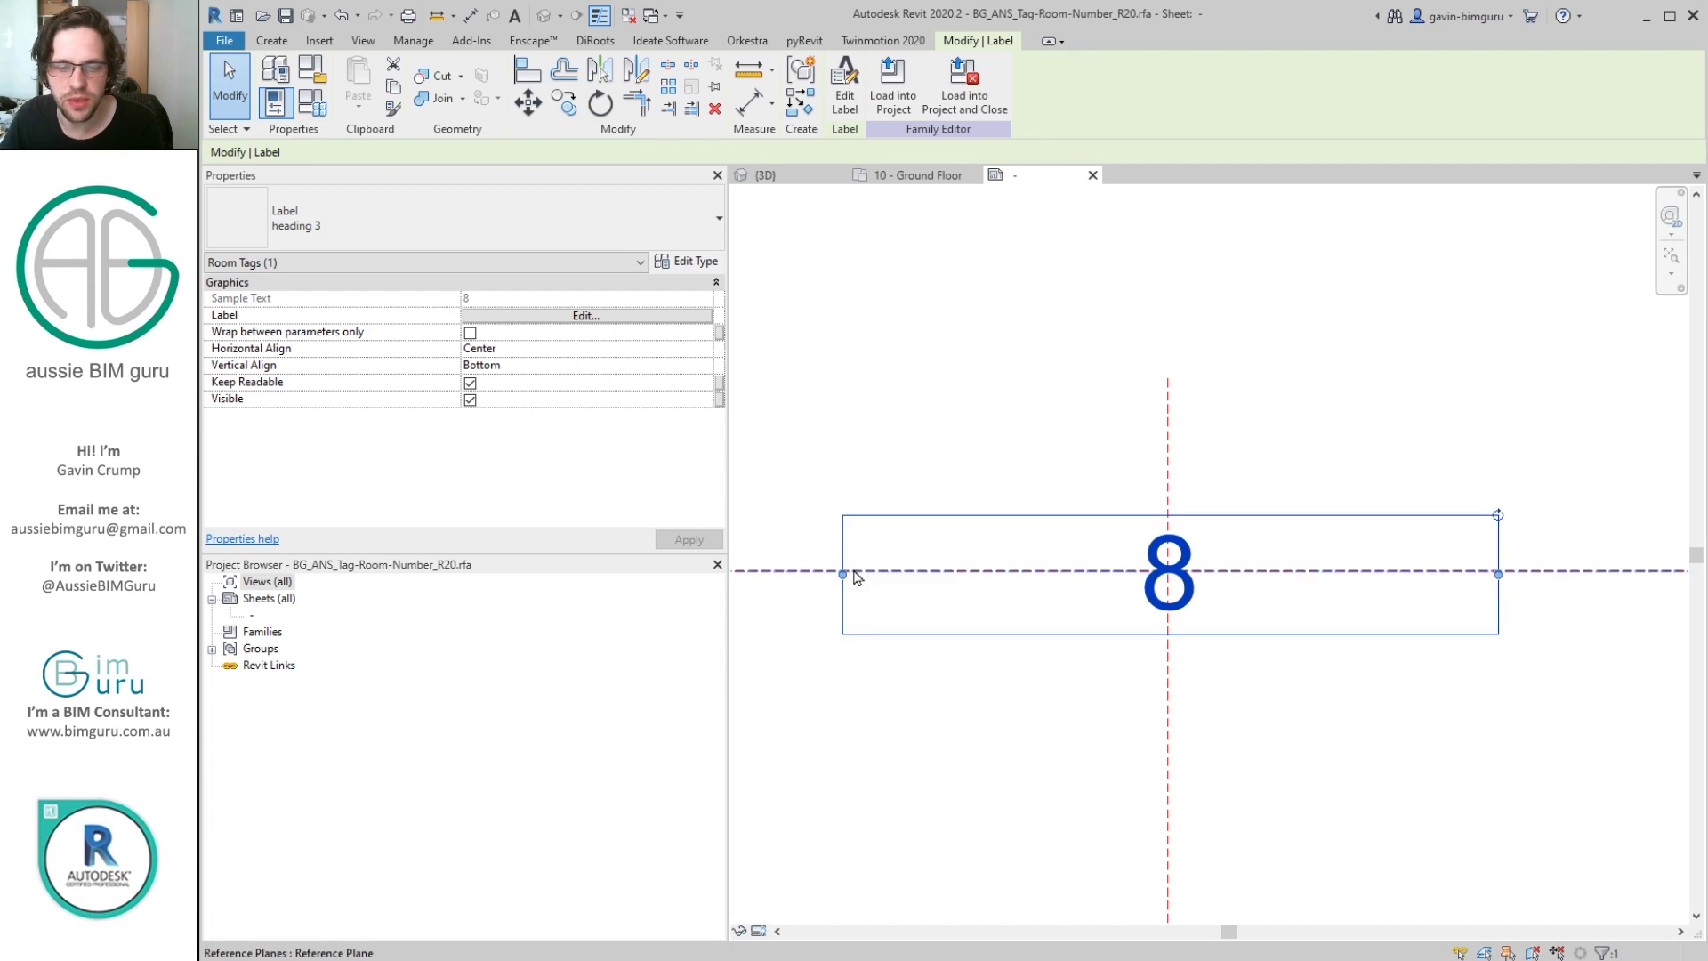
{"action": "left_click_drag", "start_coordinate": [843, 575], "coordinate": [1075, 574]}
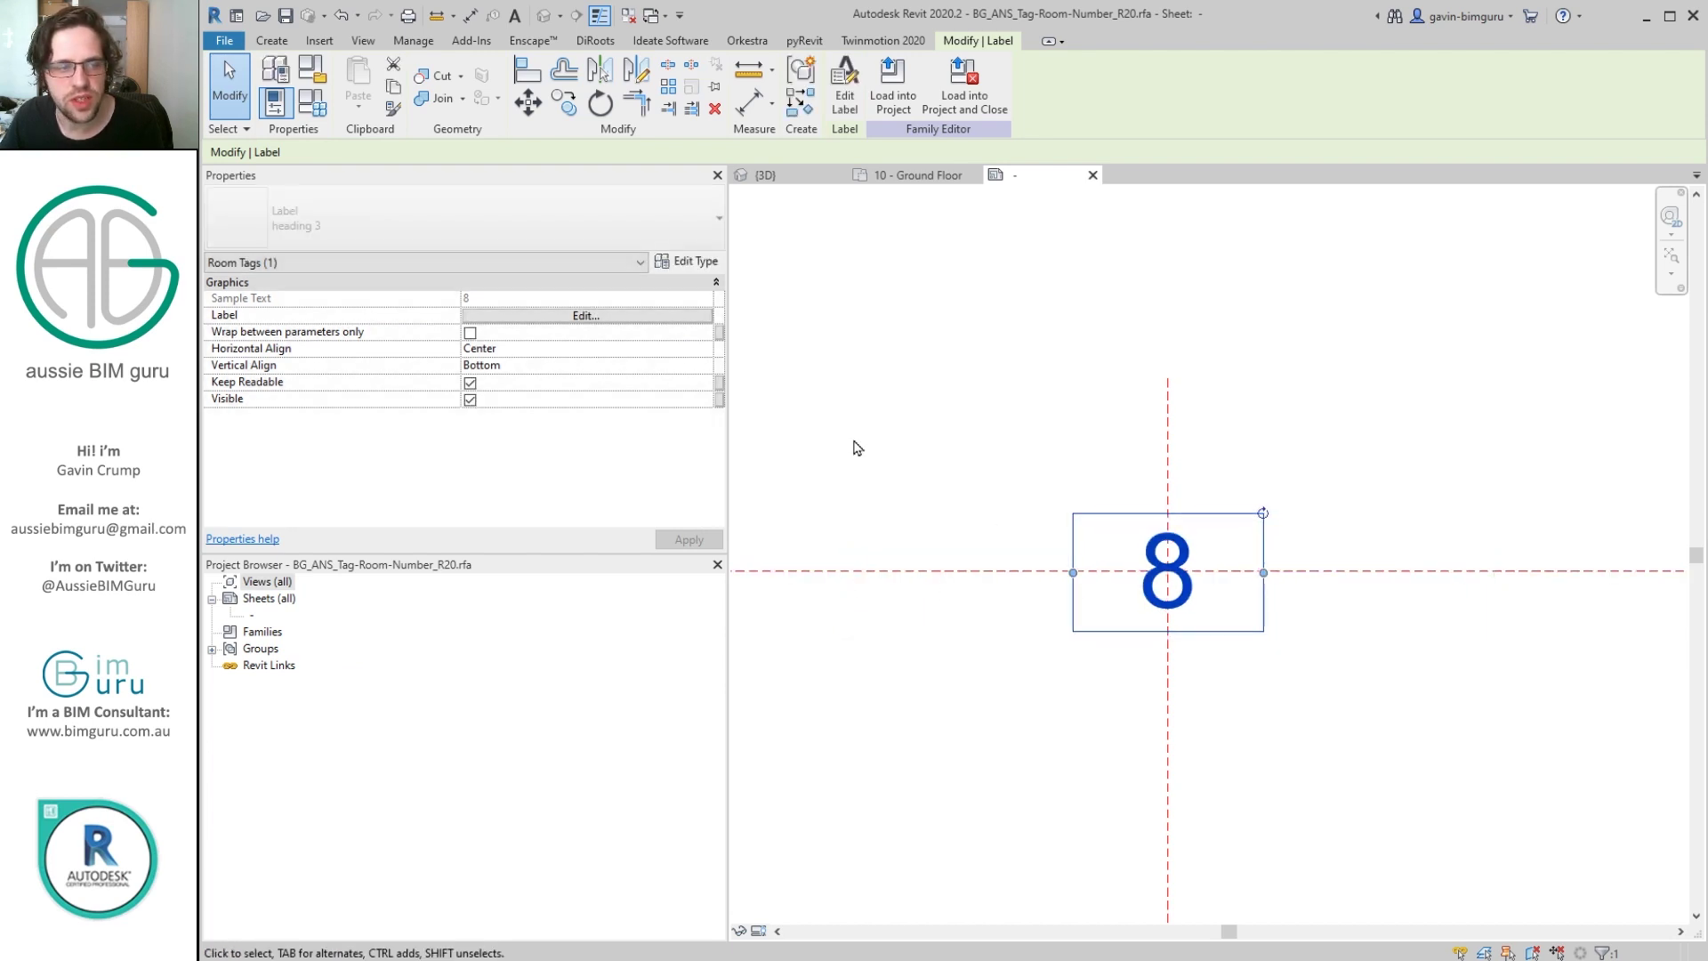
{"action": "left_click", "coordinate": [471, 333]}
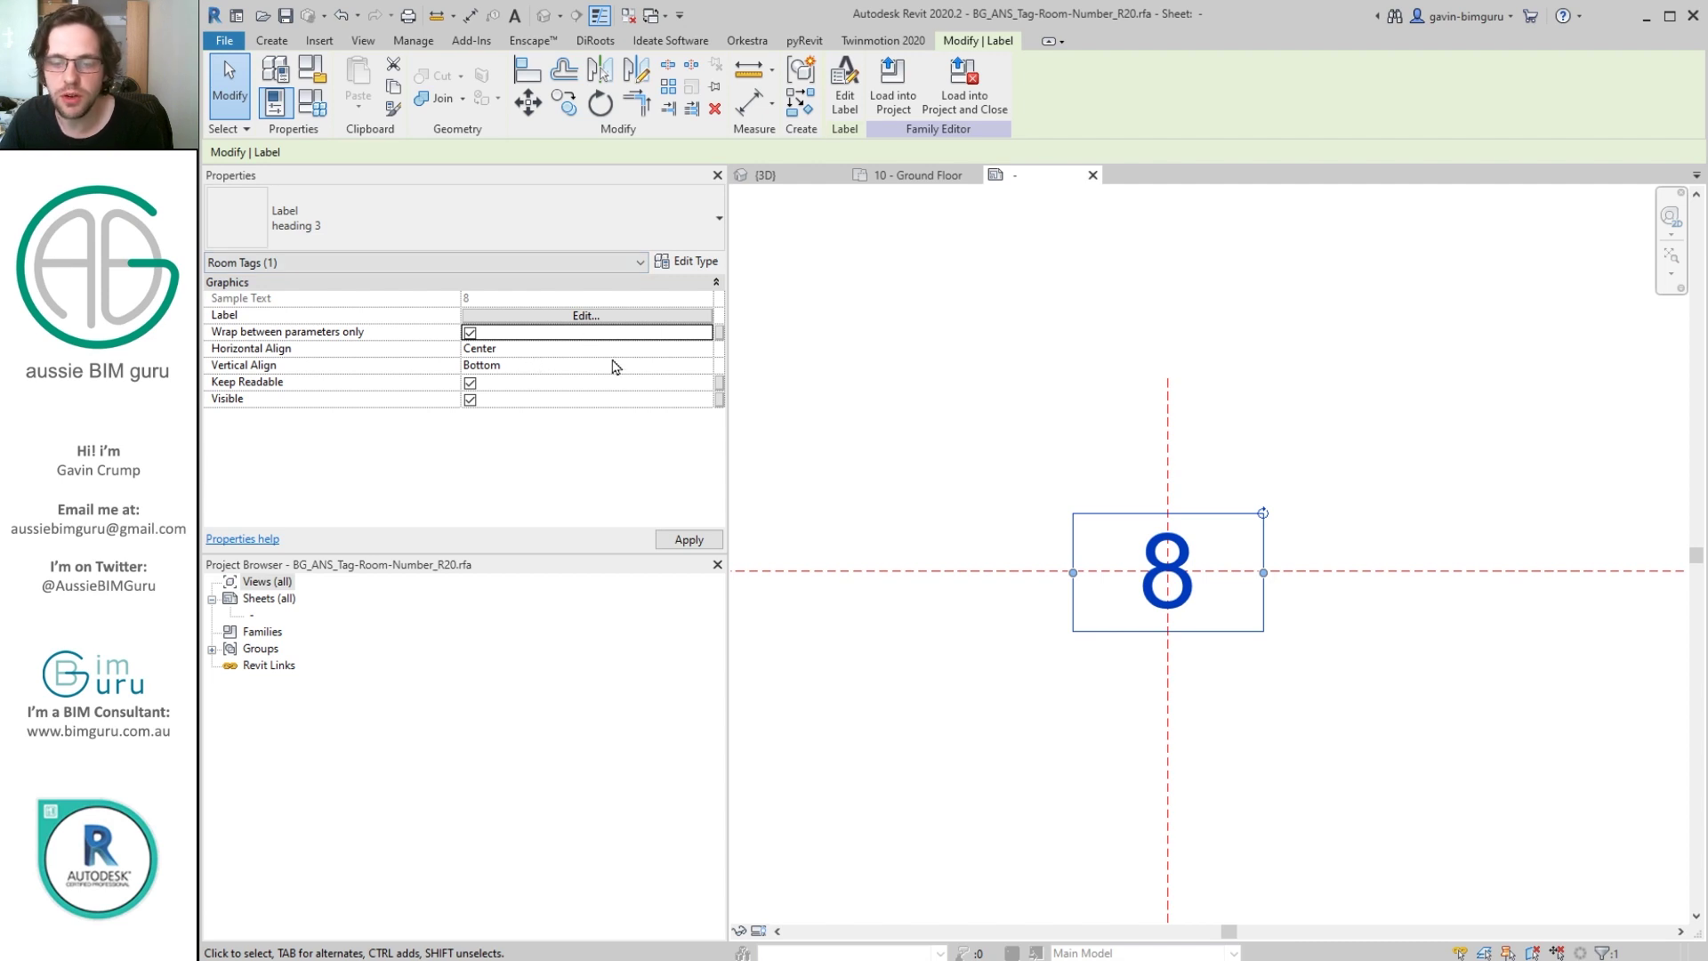
{"action": "left_click_drag", "start_coordinate": [1072, 577], "coordinate": [1103, 576]}
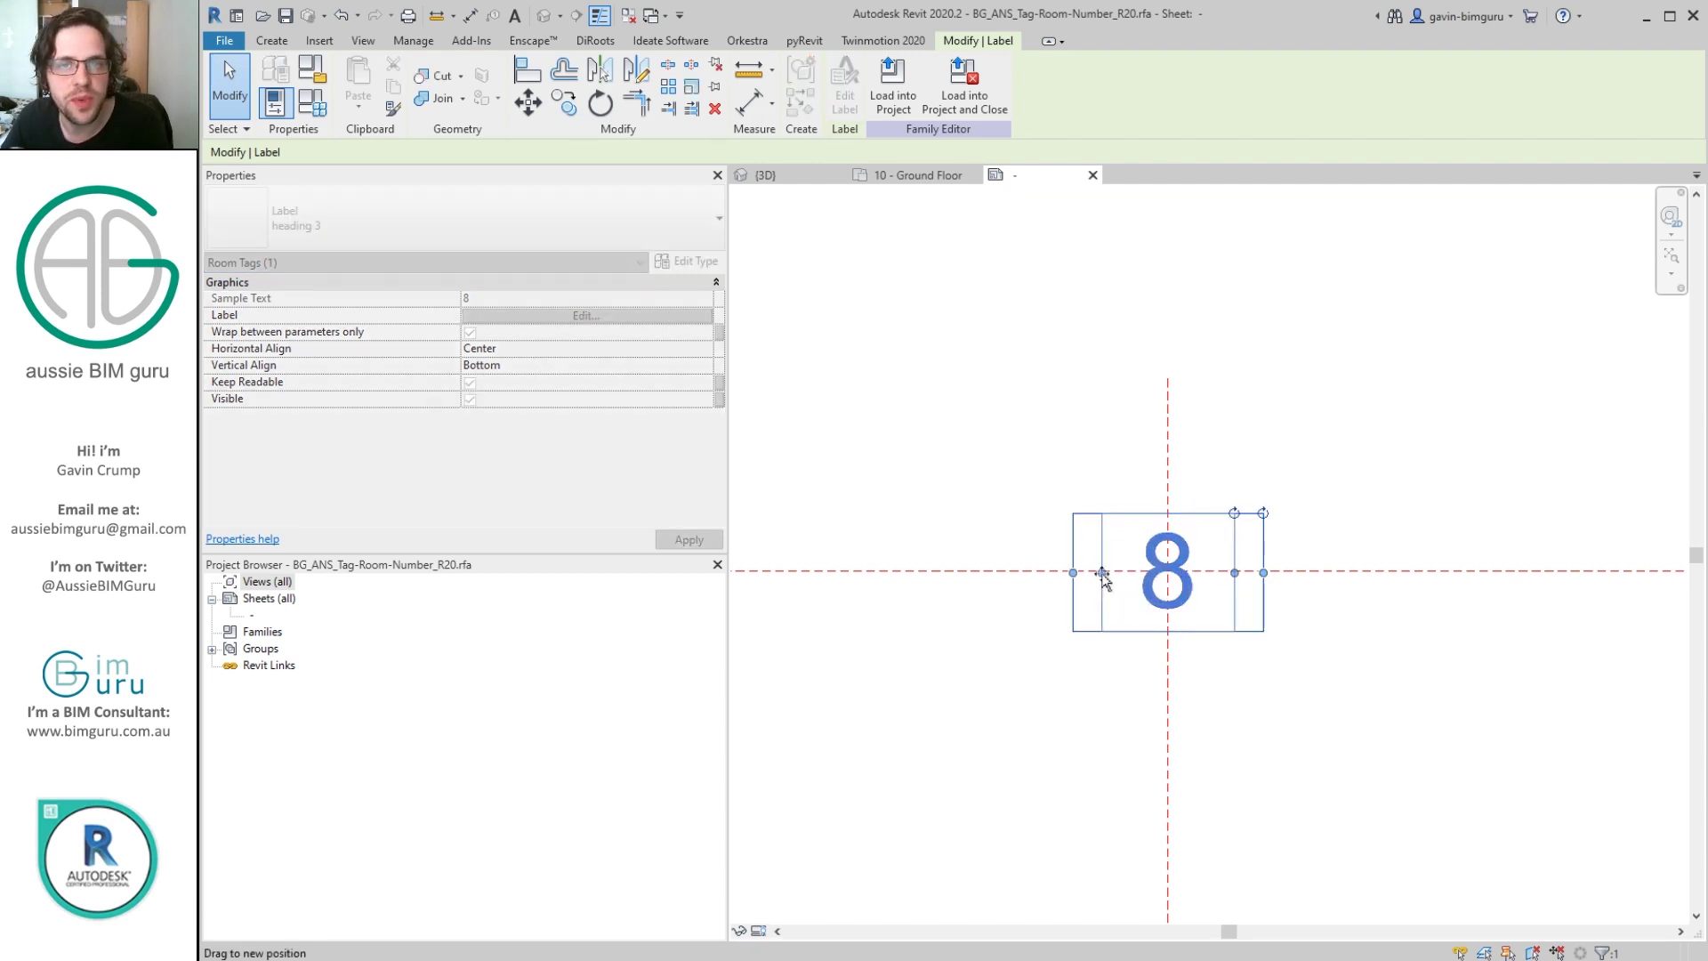
{"action": "left_click", "coordinate": [879, 323]}
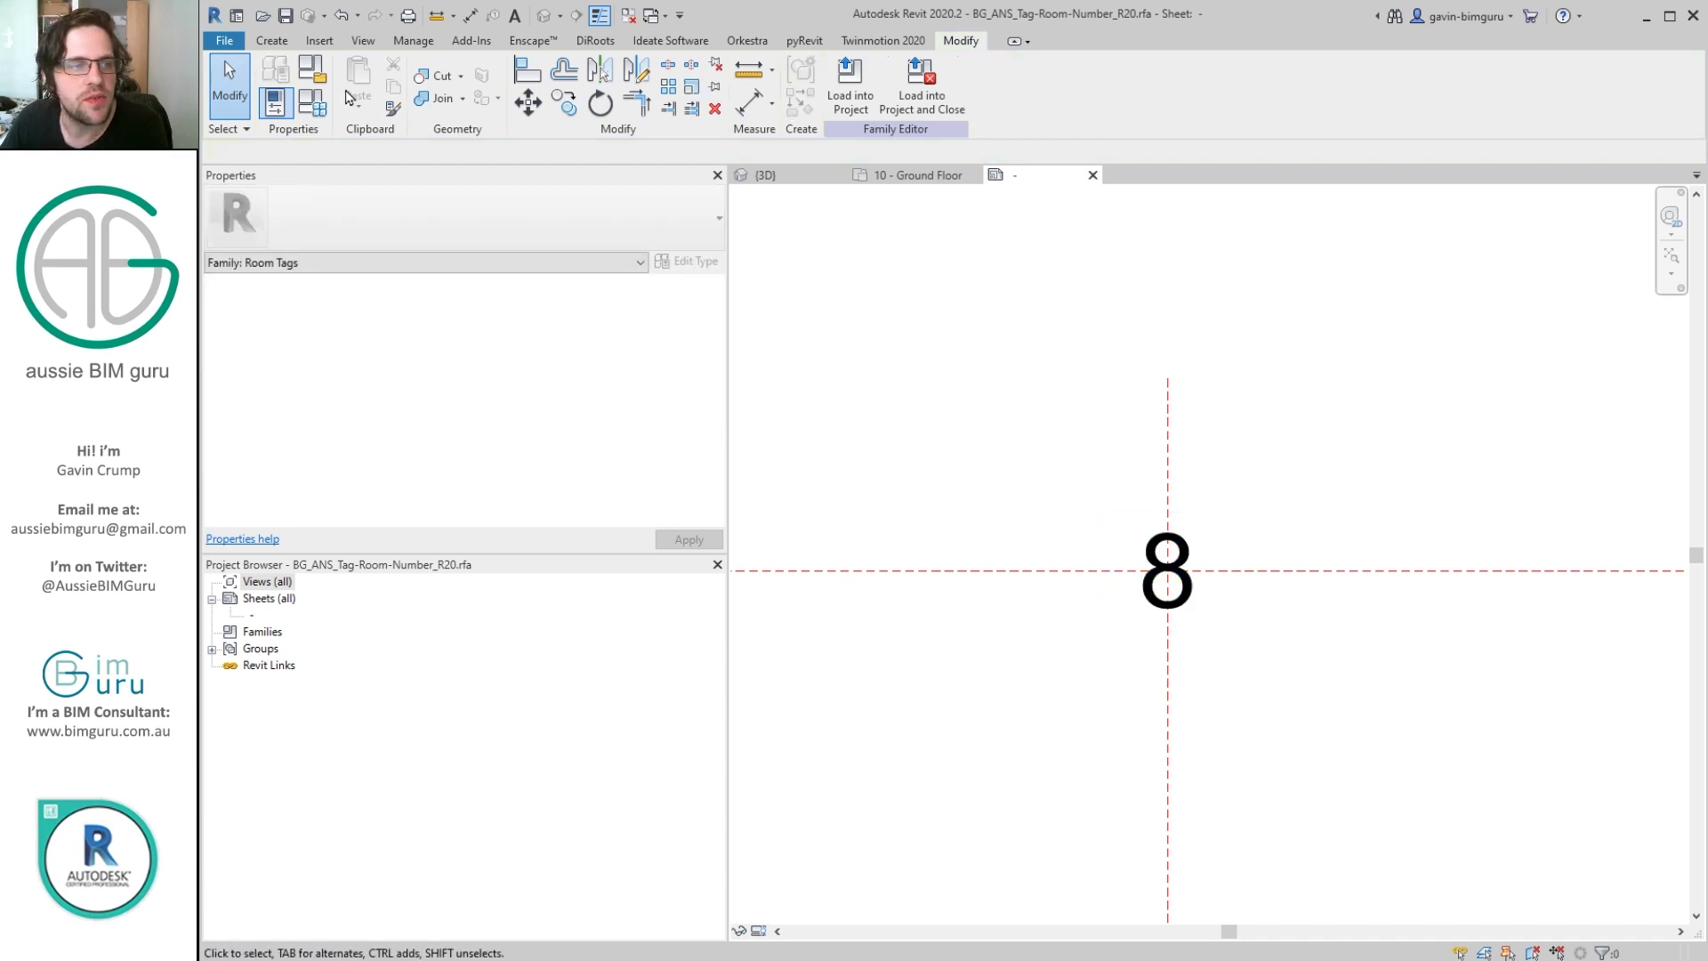
Draw a circular masking region around the 8, centred on the reference plane intersection.
{"action": "left_click", "coordinate": [272, 40]}
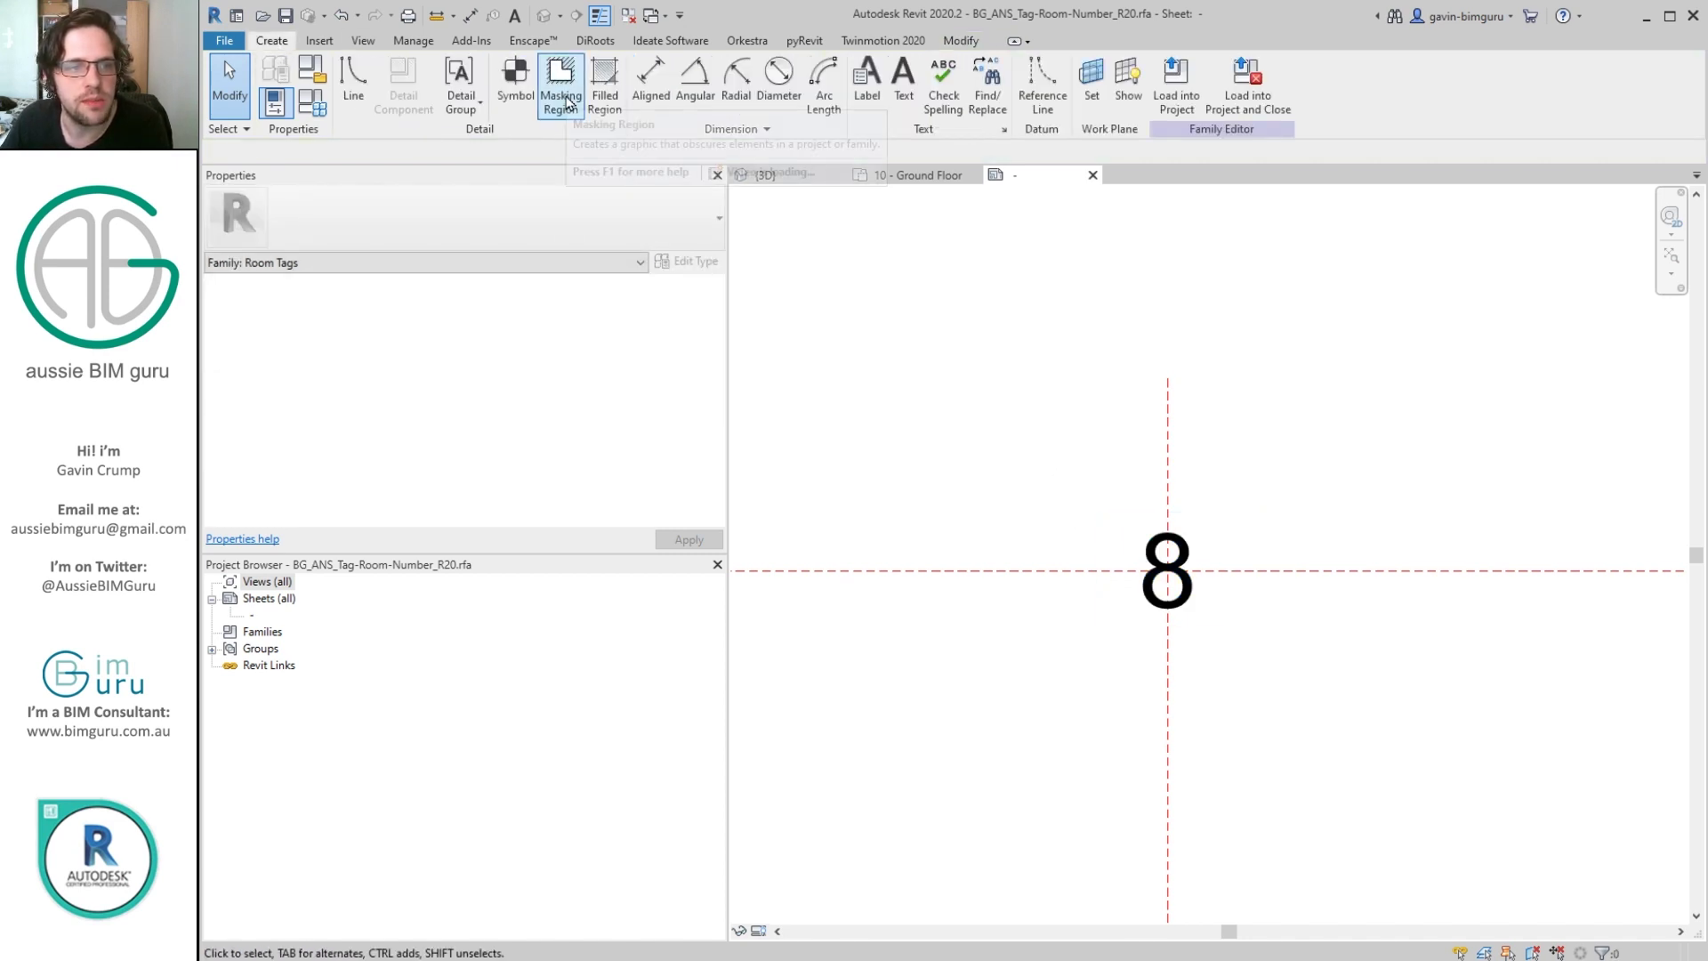
{"action": "left_click", "coordinate": [569, 100]}
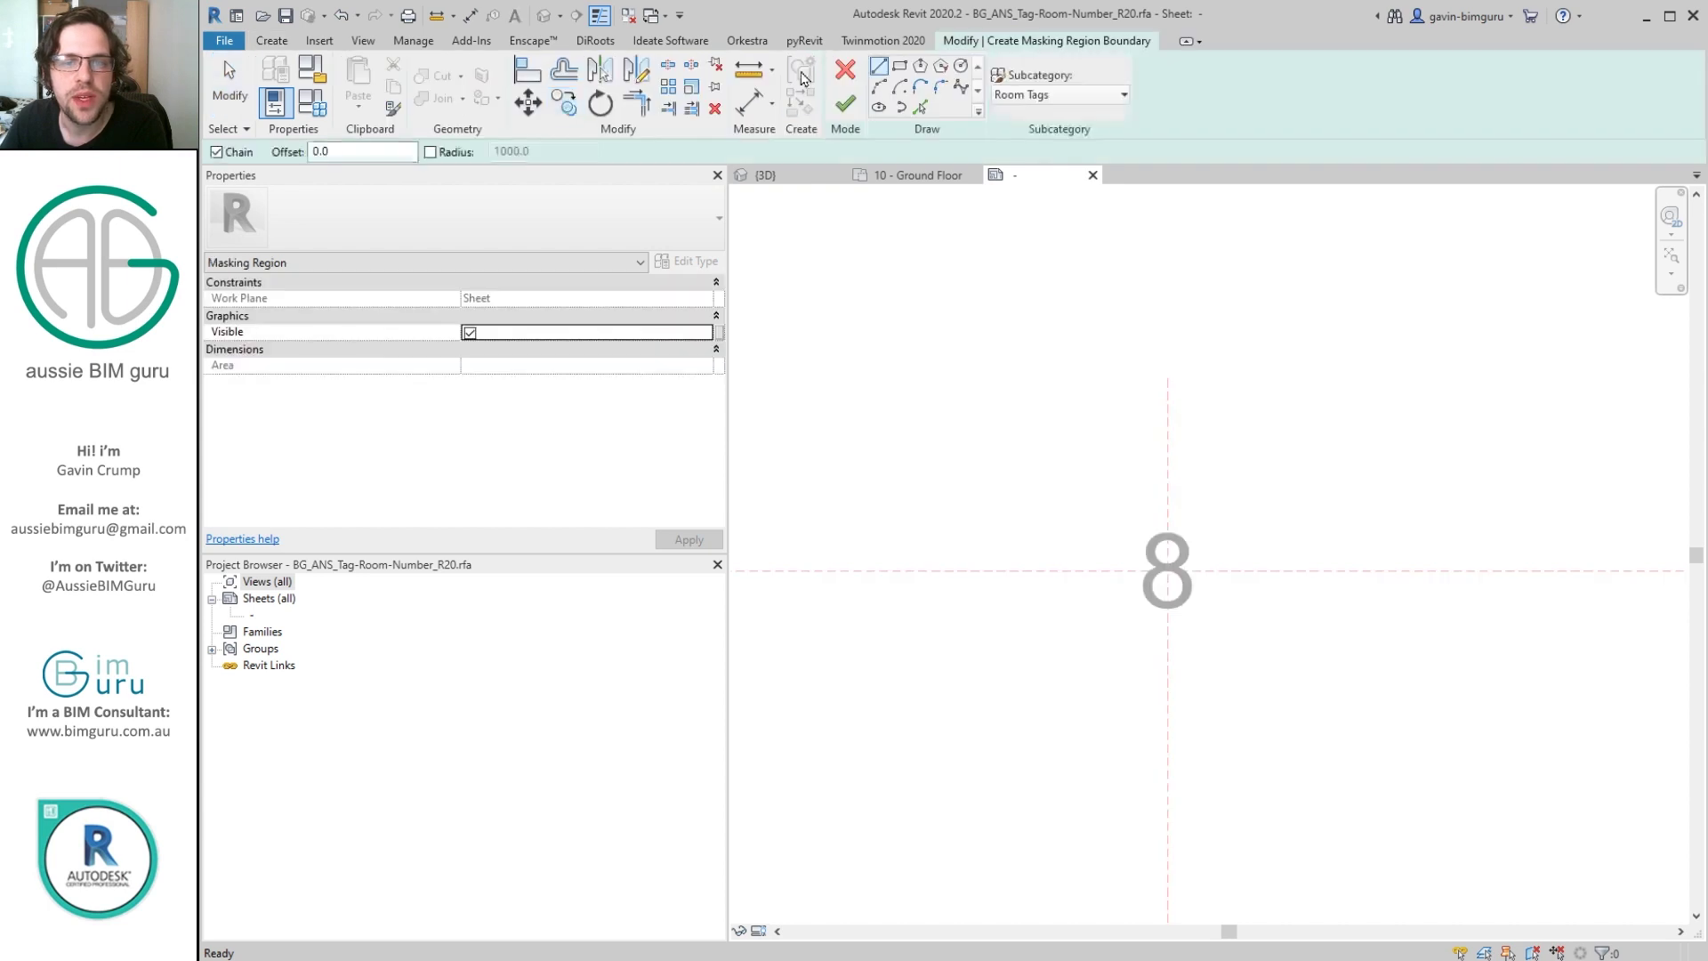
{"action": "left_click", "coordinate": [968, 70]}
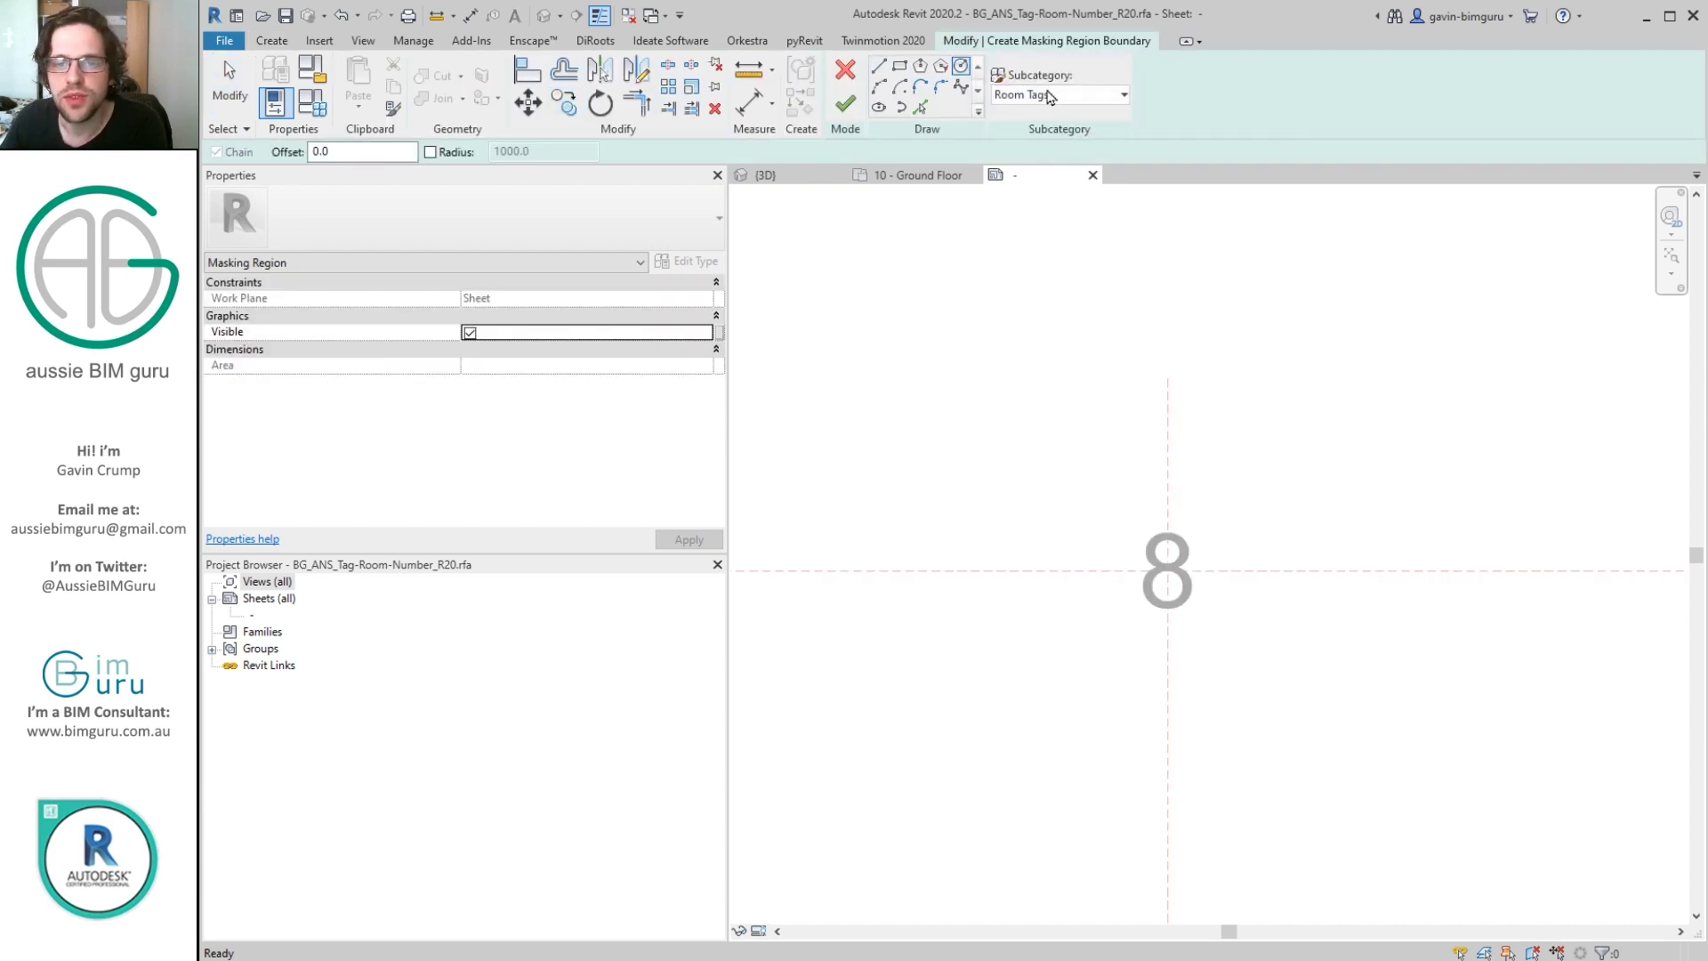
{"action": "left_click", "coordinate": [1168, 570]}
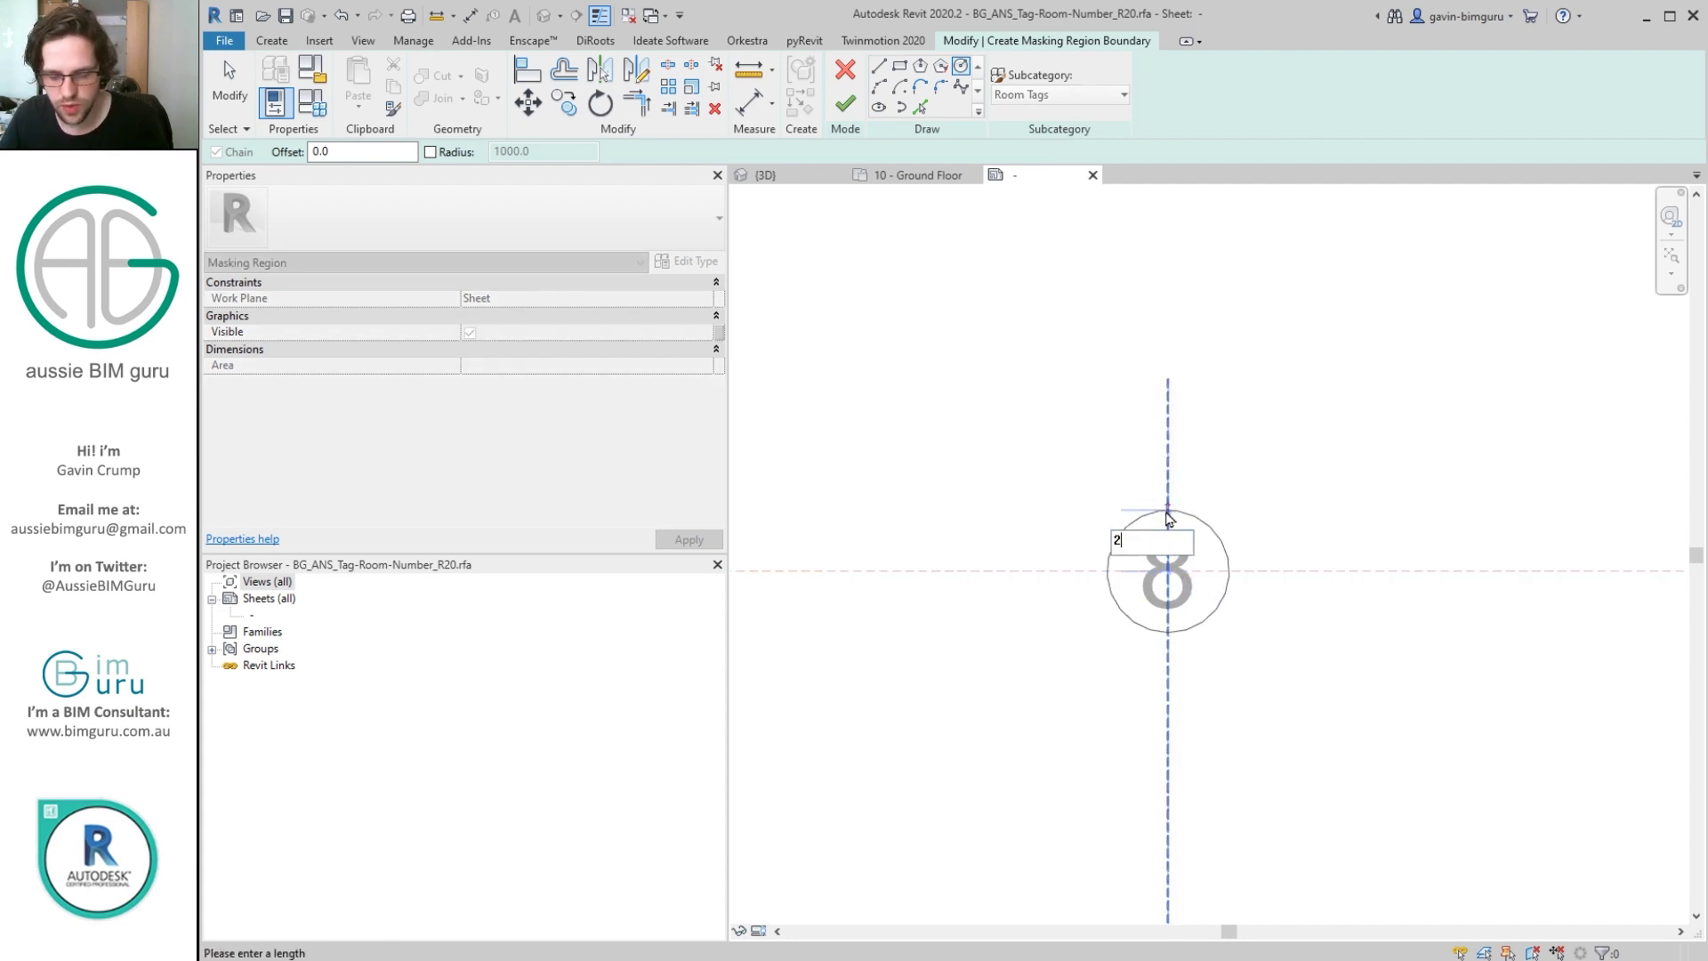
{"action": "left_click", "coordinate": [1168, 511]}
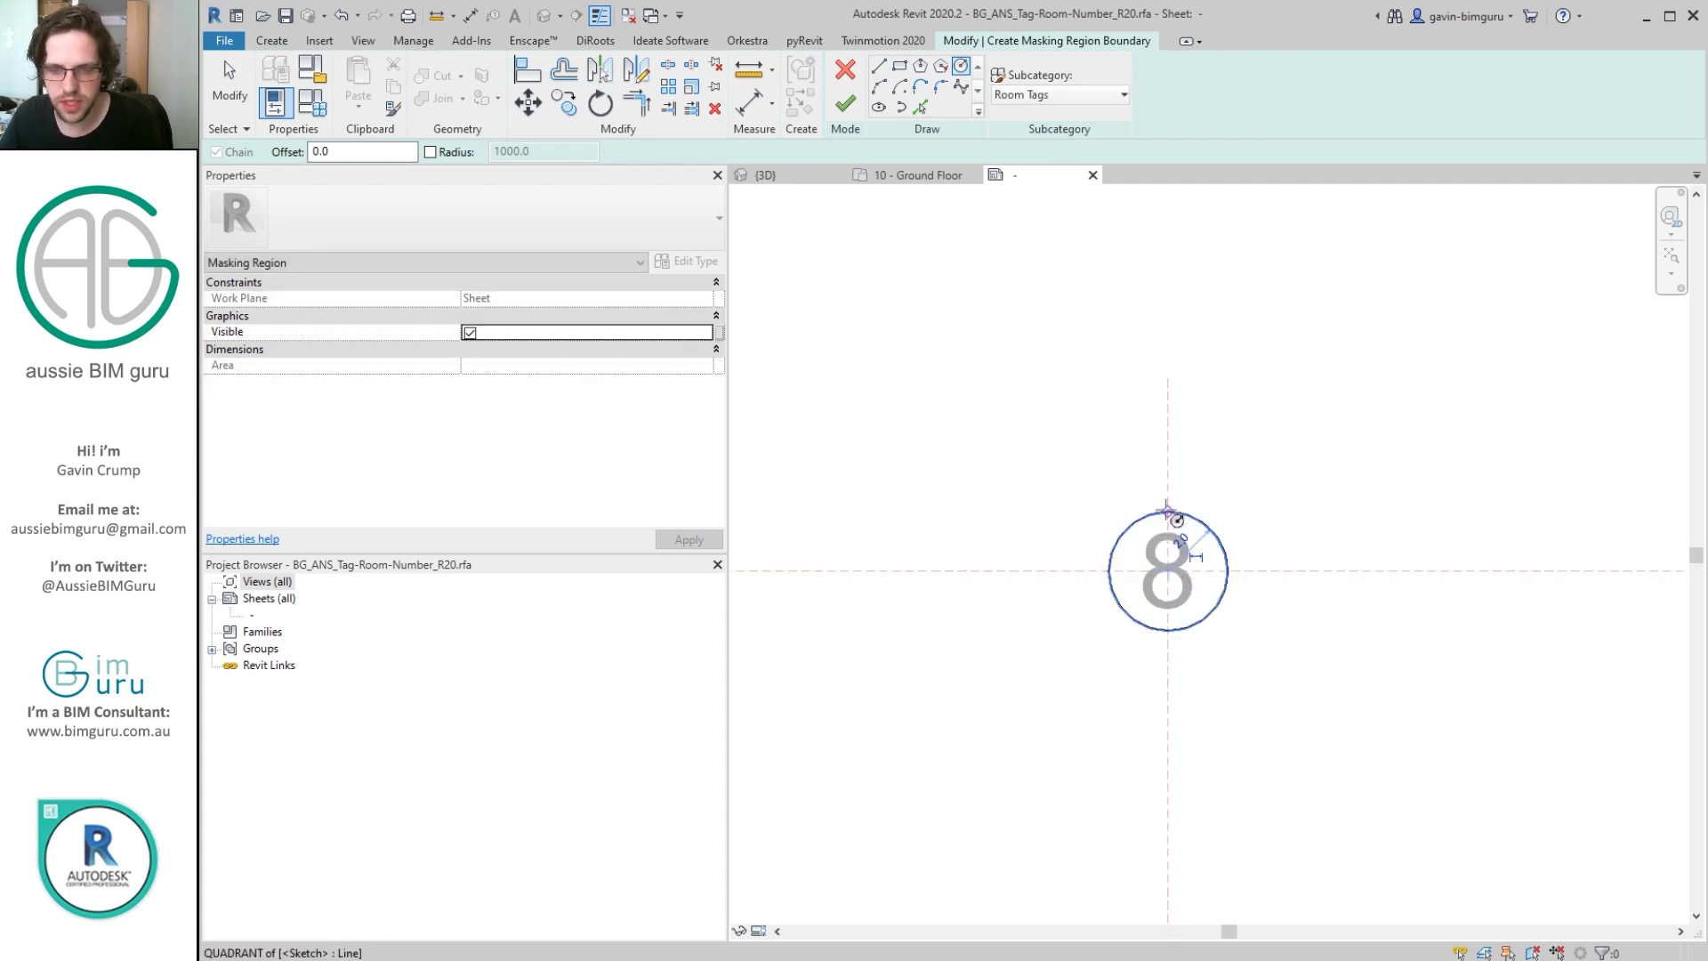
{"action": "left_click", "coordinate": [845, 104]}
Hide Reference Lines and Reference Planes in the Annotation Categories visibility settings.
{"action": "key", "text": "v"}
{"action": "key", "text": "g"}
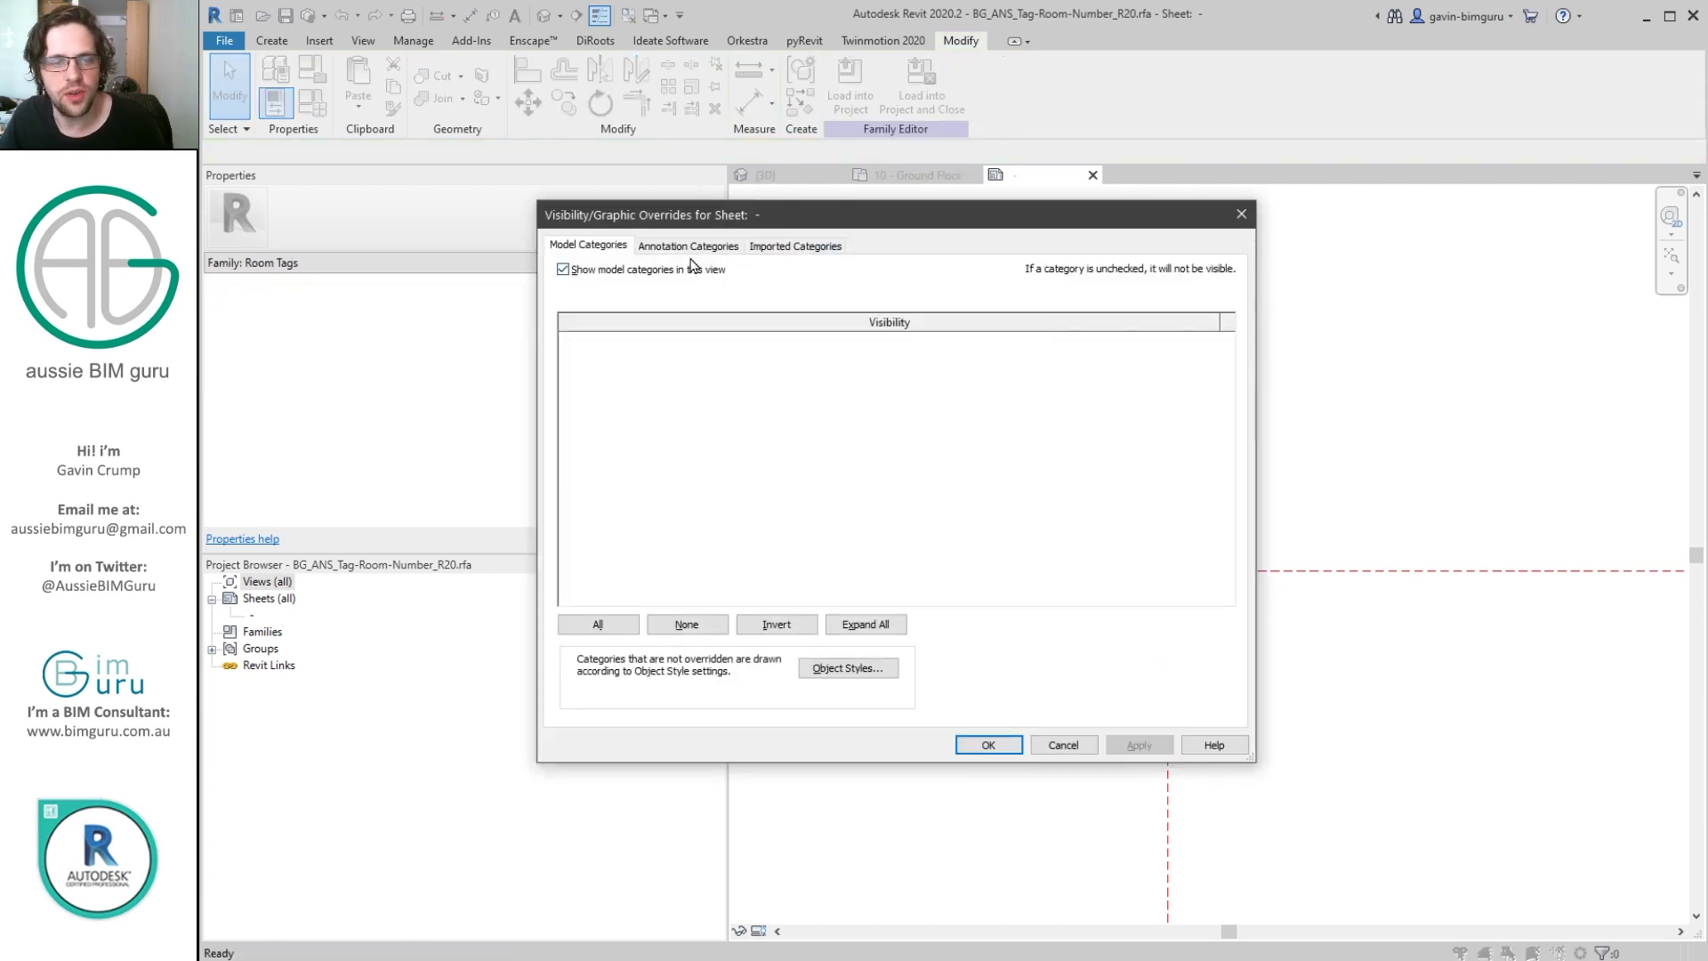
{"action": "left_click", "coordinate": [690, 248]}
{"action": "left_click", "coordinate": [584, 390]}
{"action": "left_click", "coordinate": [585, 406]}
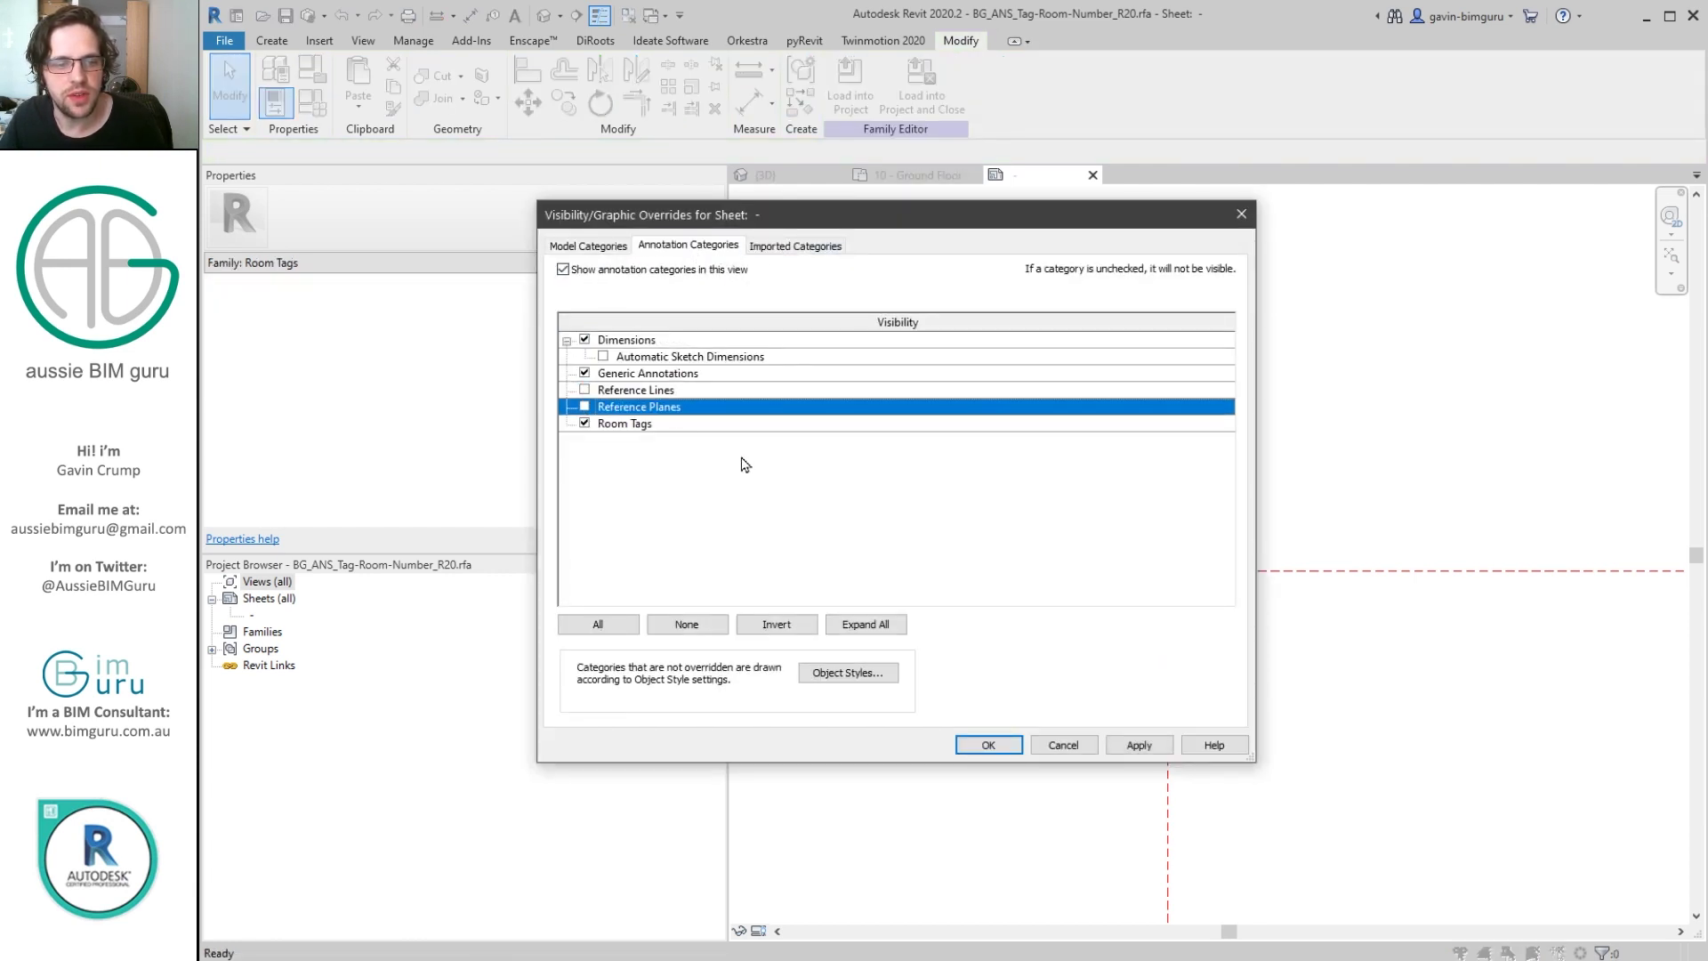
{"action": "left_click", "coordinate": [988, 746]}
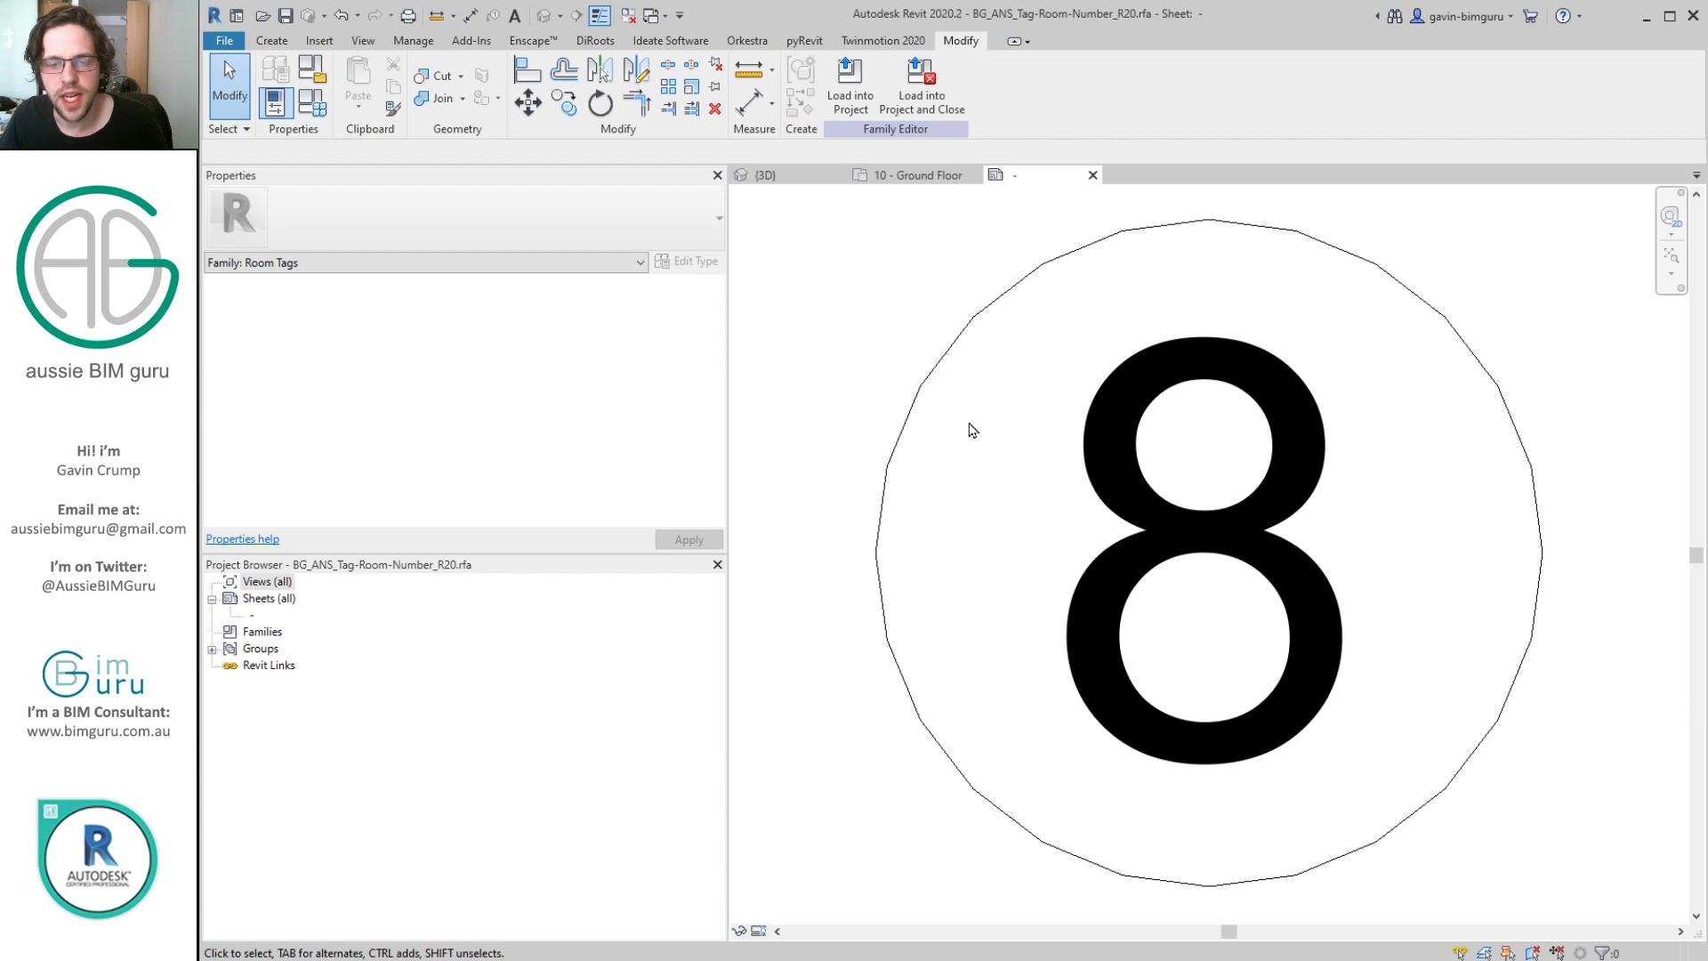
Check the 8 label, then load the tag family into the house project.
{"action": "left_click", "coordinate": [834, 235]}
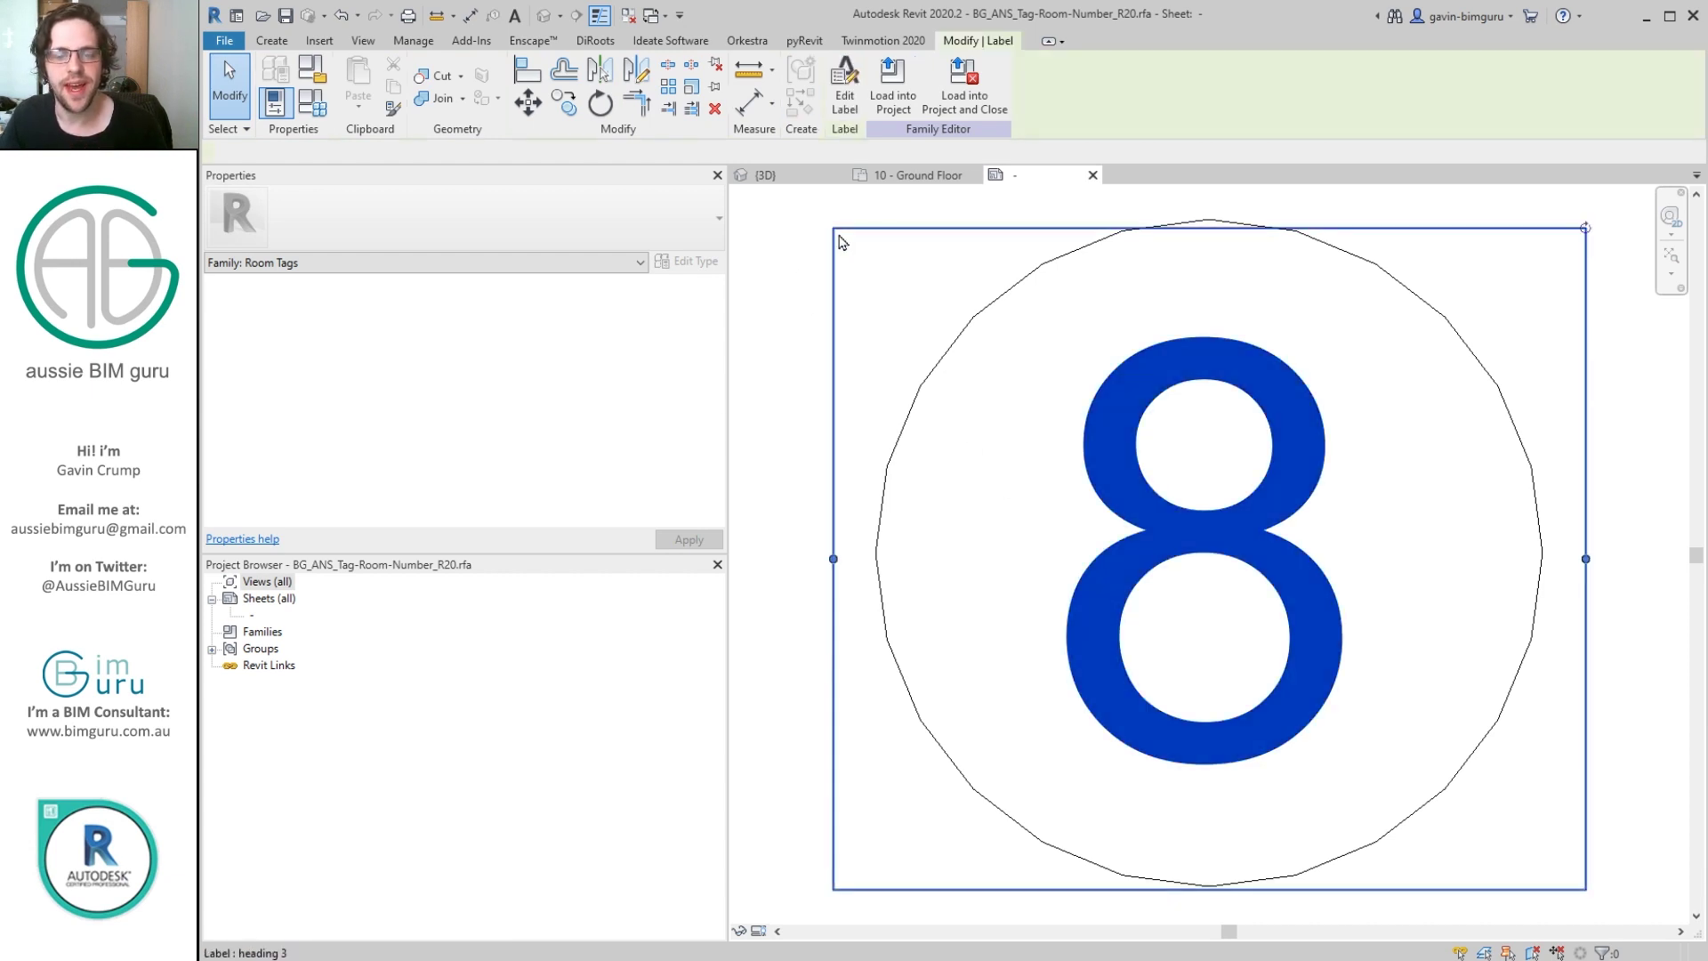
{"action": "left_click", "coordinate": [823, 253]}
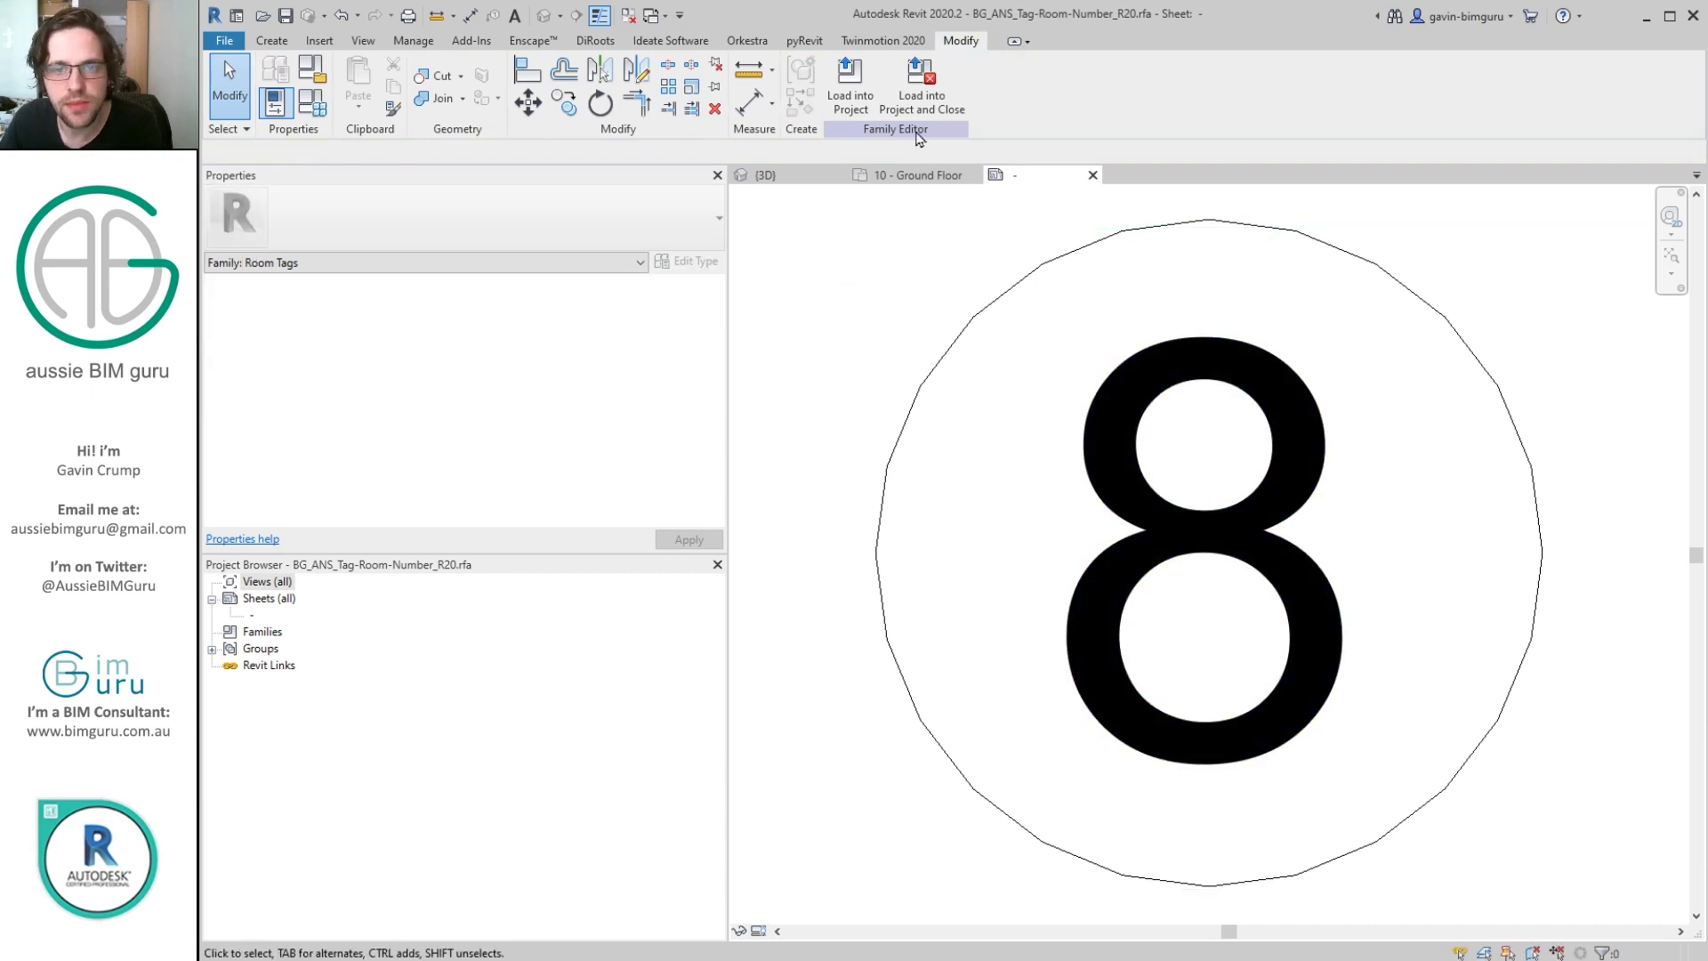
{"action": "left_click", "coordinate": [922, 84]}
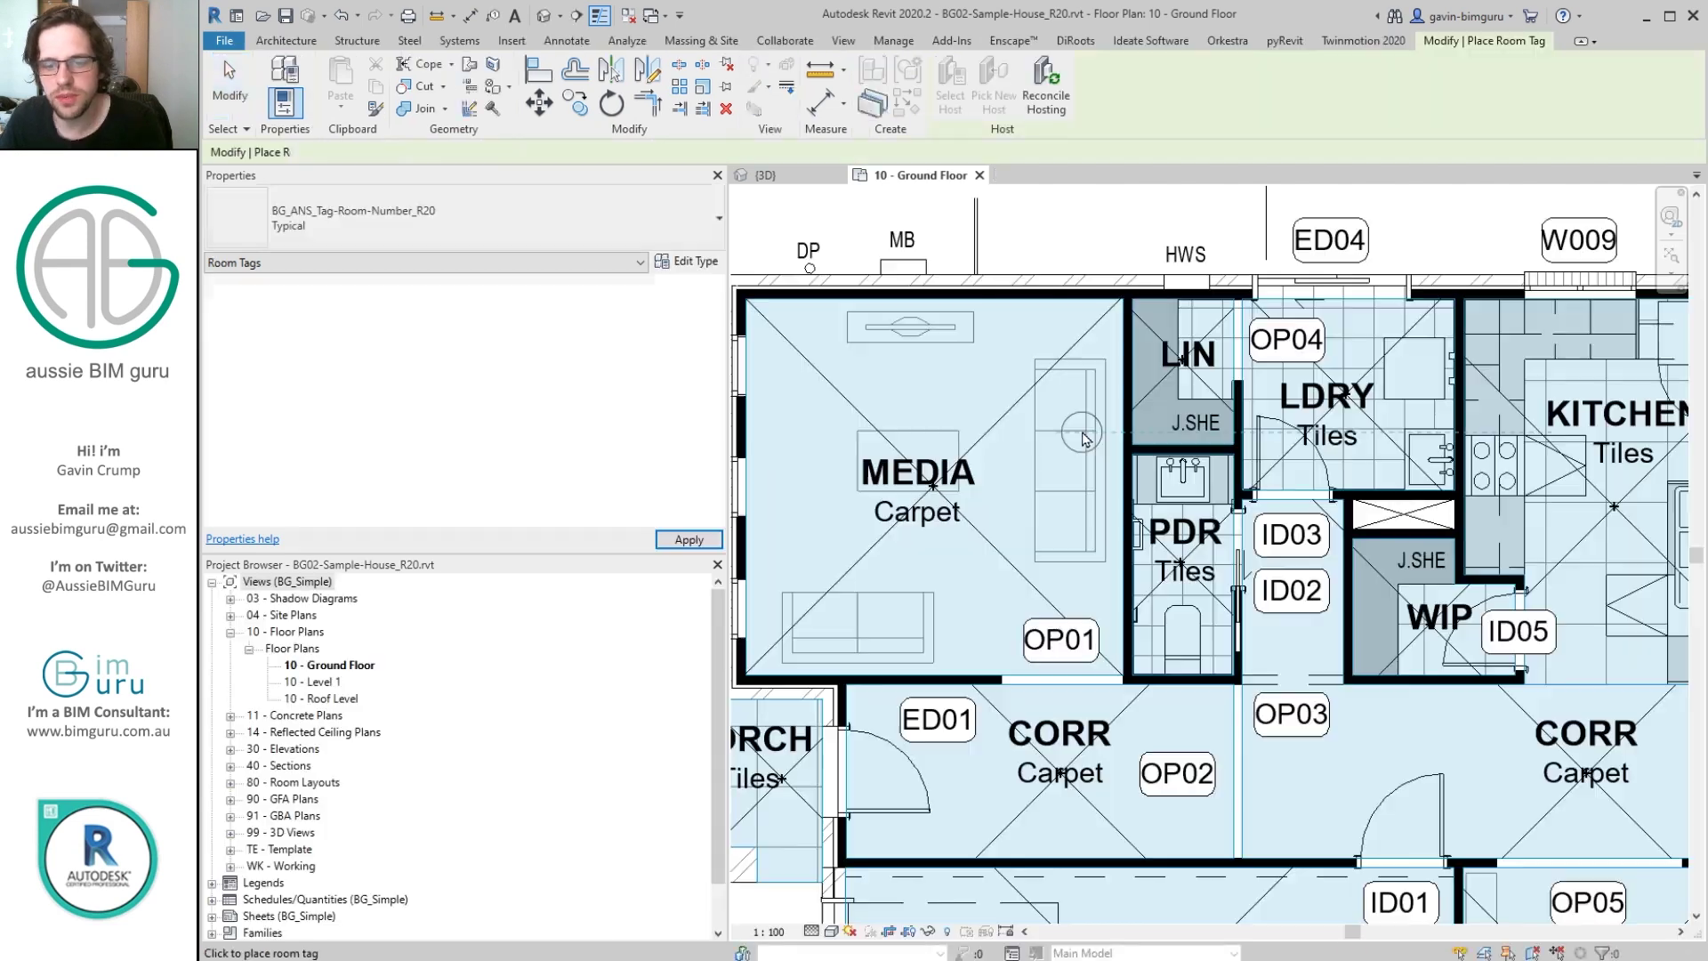
Set the MEDIA room's Number to 1 so its new tag shows a circled 1.
{"action": "key", "text": "Escape"}
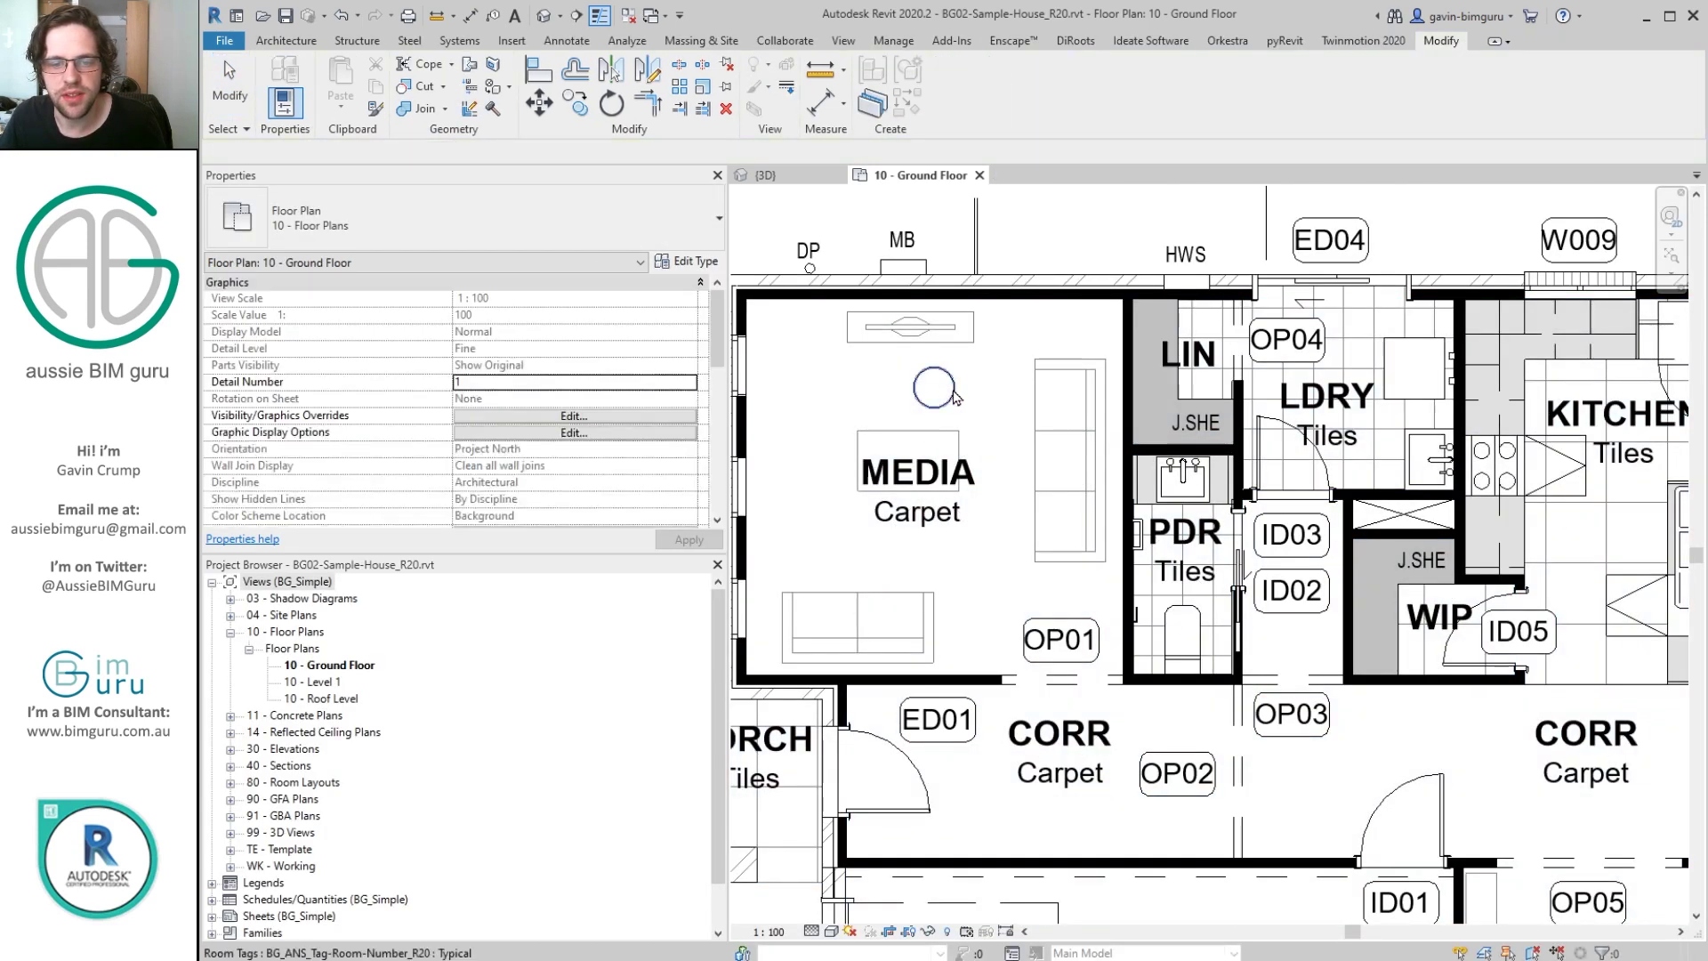
{"action": "left_click", "coordinate": [948, 398]}
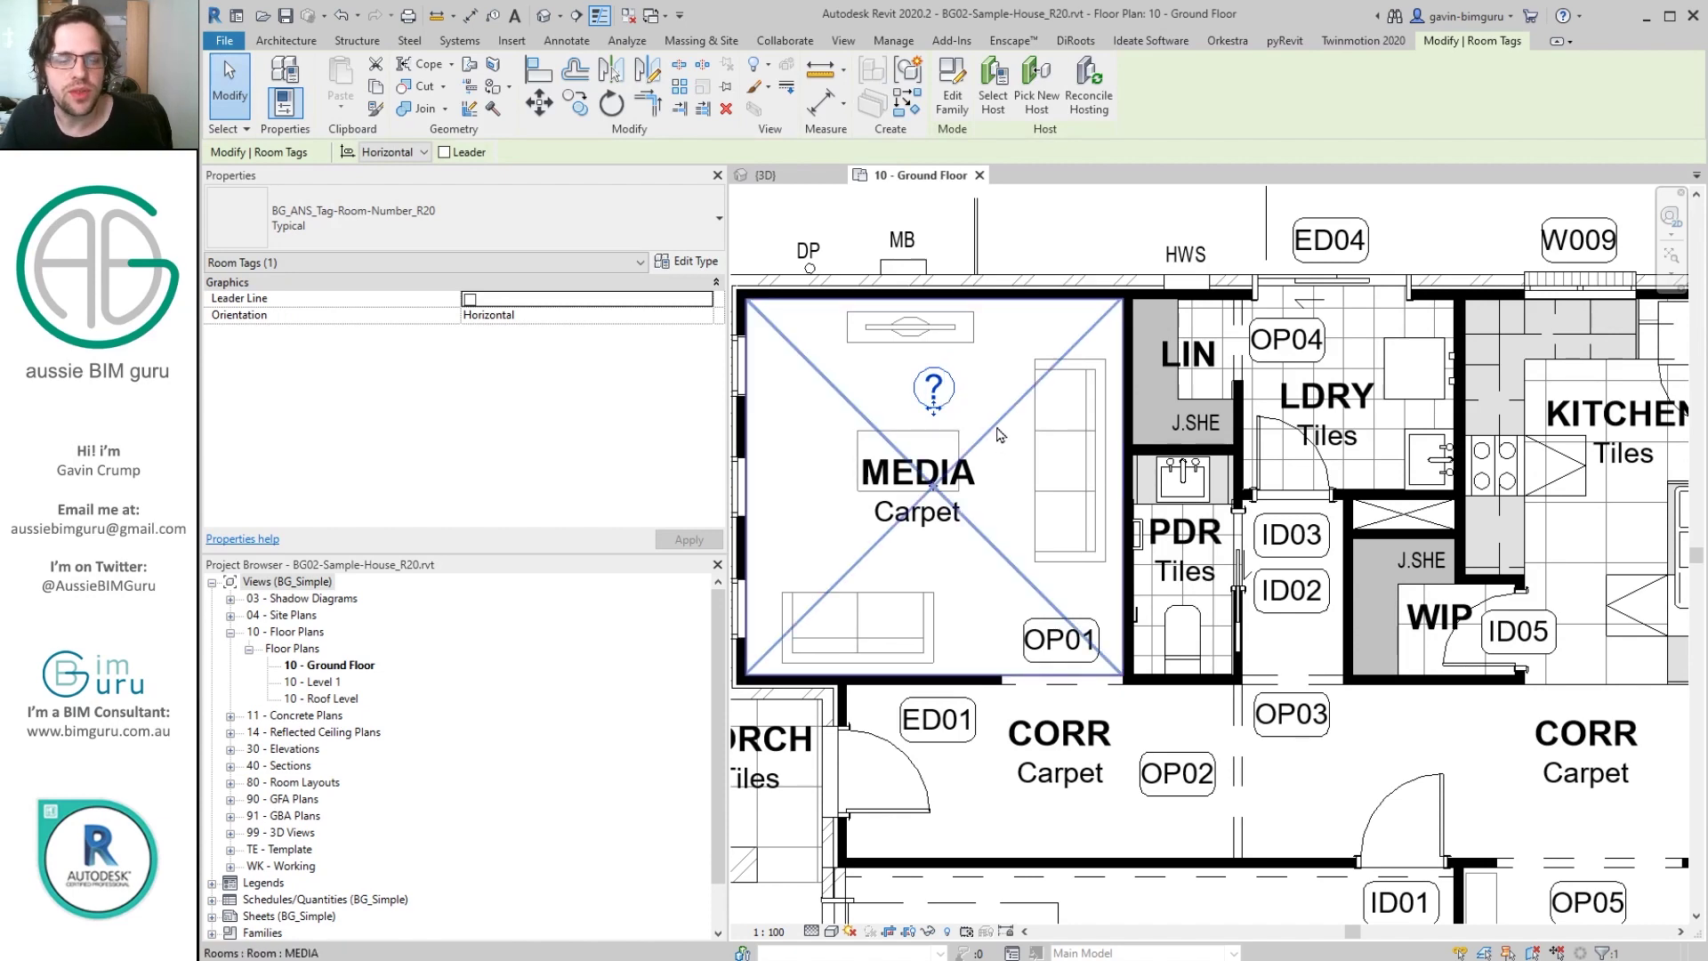
{"action": "left_click", "coordinate": [1000, 434]}
{"action": "left_click", "coordinate": [480, 432]}
{"action": "type", "text": "1"}
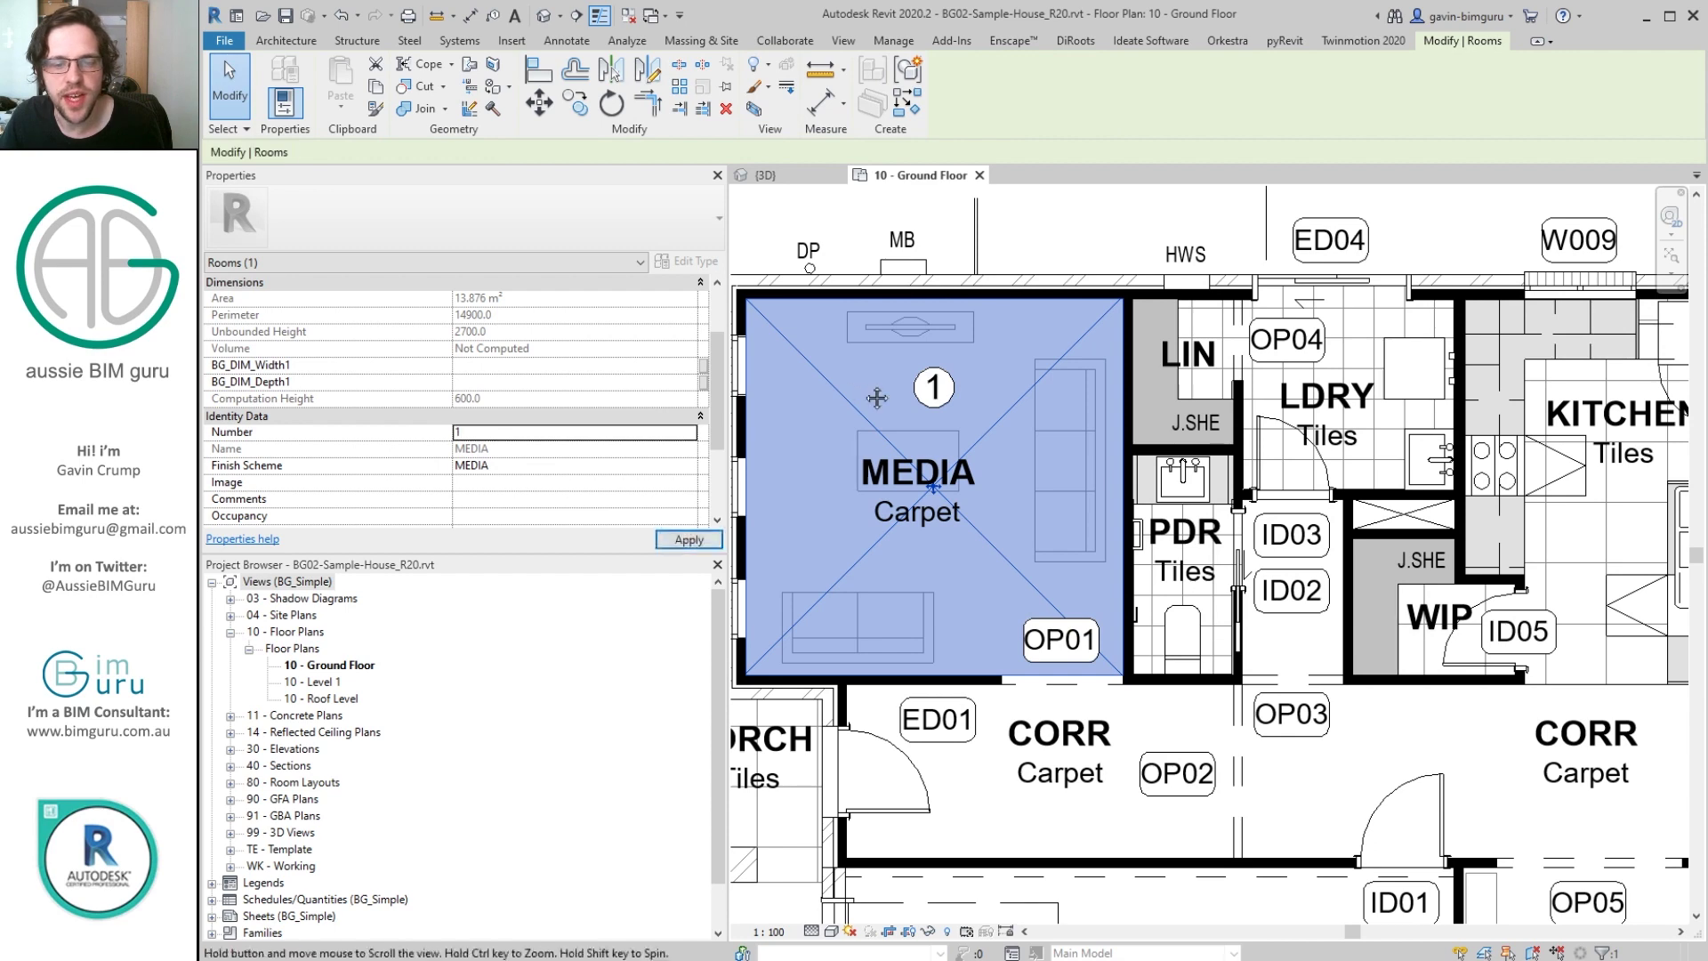
{"action": "key", "text": "Escape"}
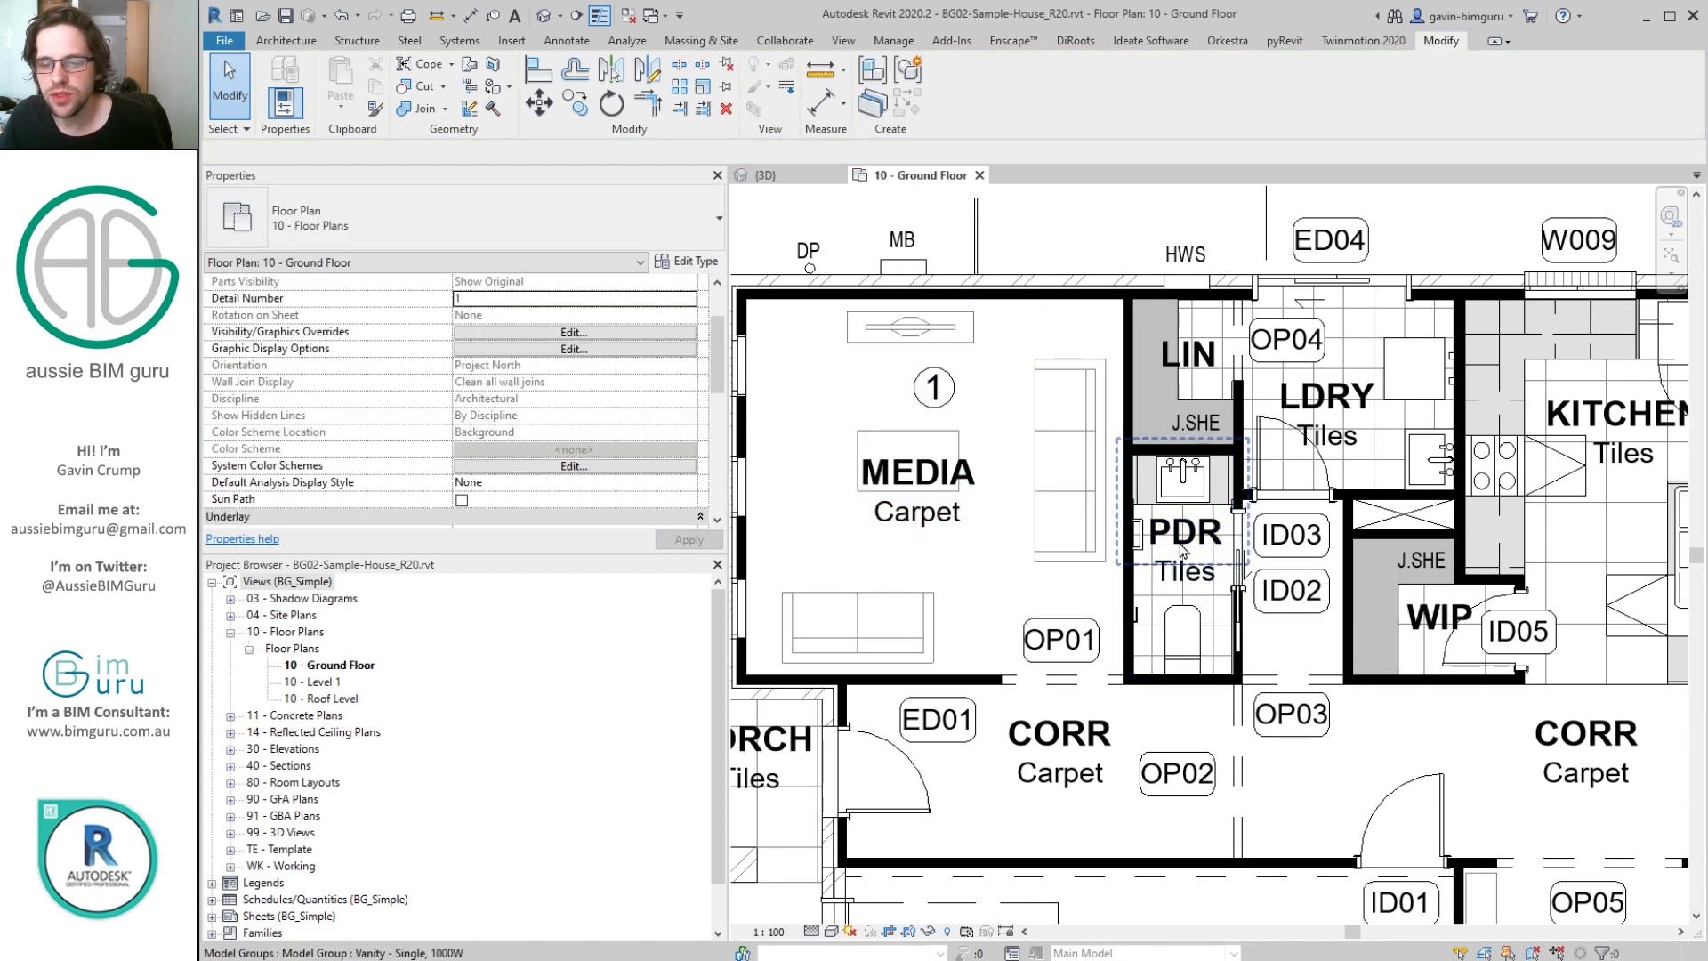
Switch the PDR, LIN, WIP, left CORR and STAIRS tags to BG_ANS_Tag-Room-Number_R20 : Typical.
{"action": "left_click", "coordinate": [1186, 545]}
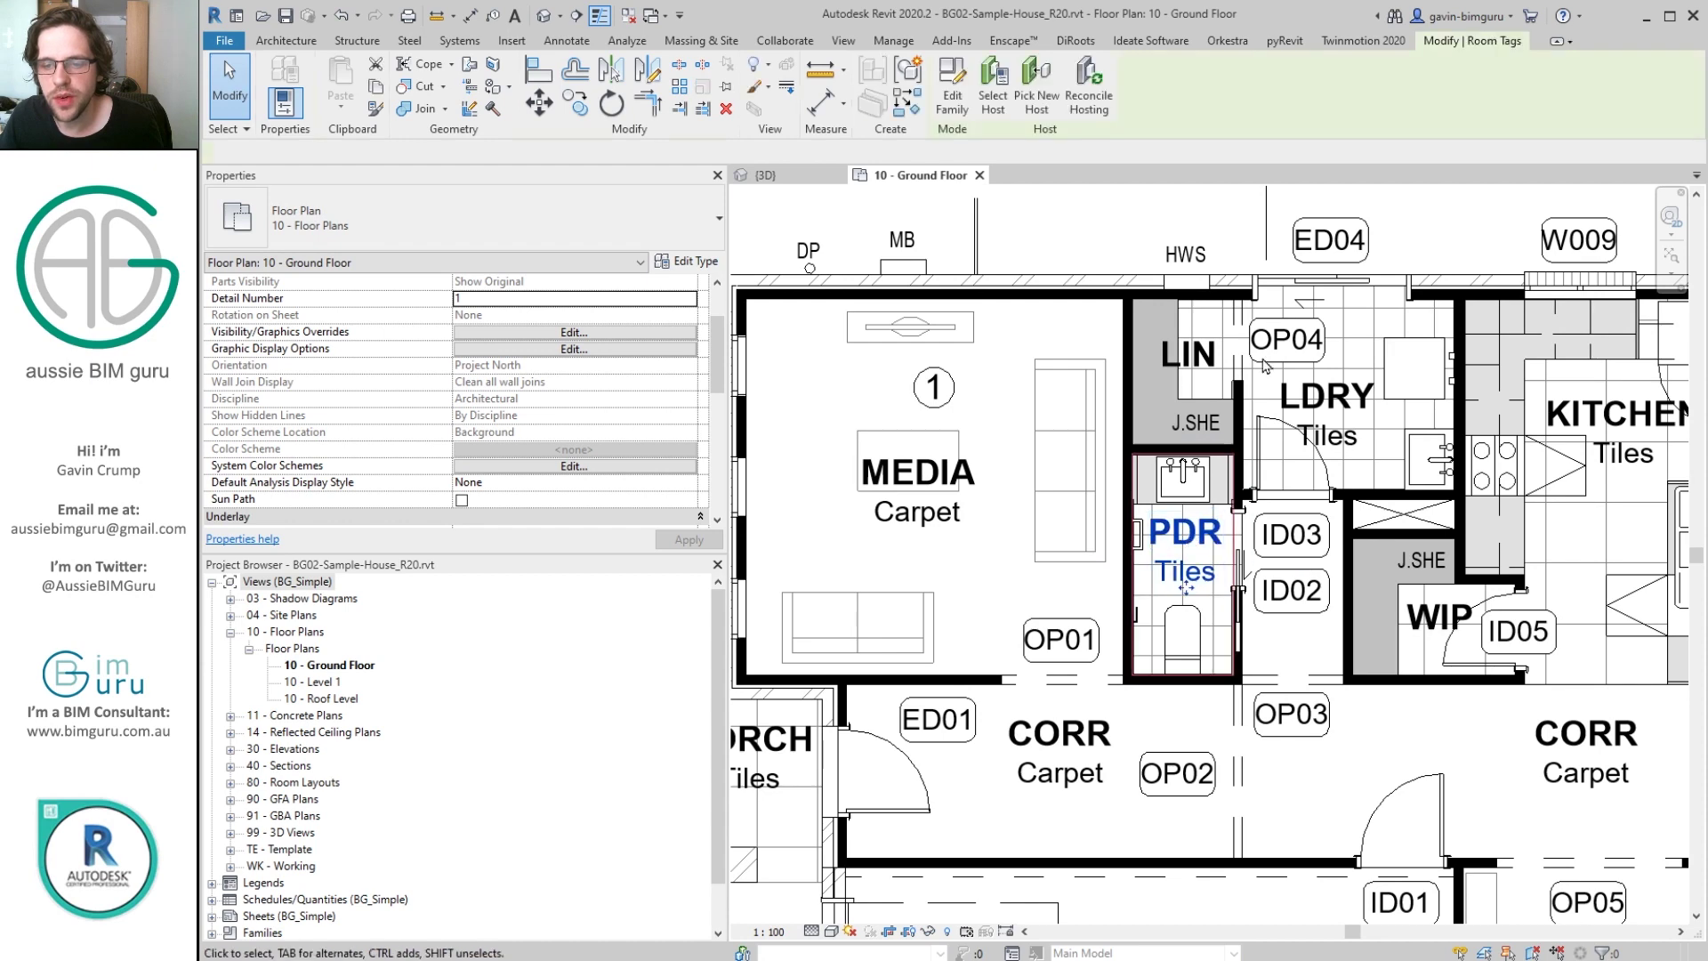
{"action": "left_click", "coordinate": [1218, 351], "text": "ctrl"}
{"action": "middle_click_drag", "start_coordinate": [1443, 647], "coordinate": [1226, 432]}
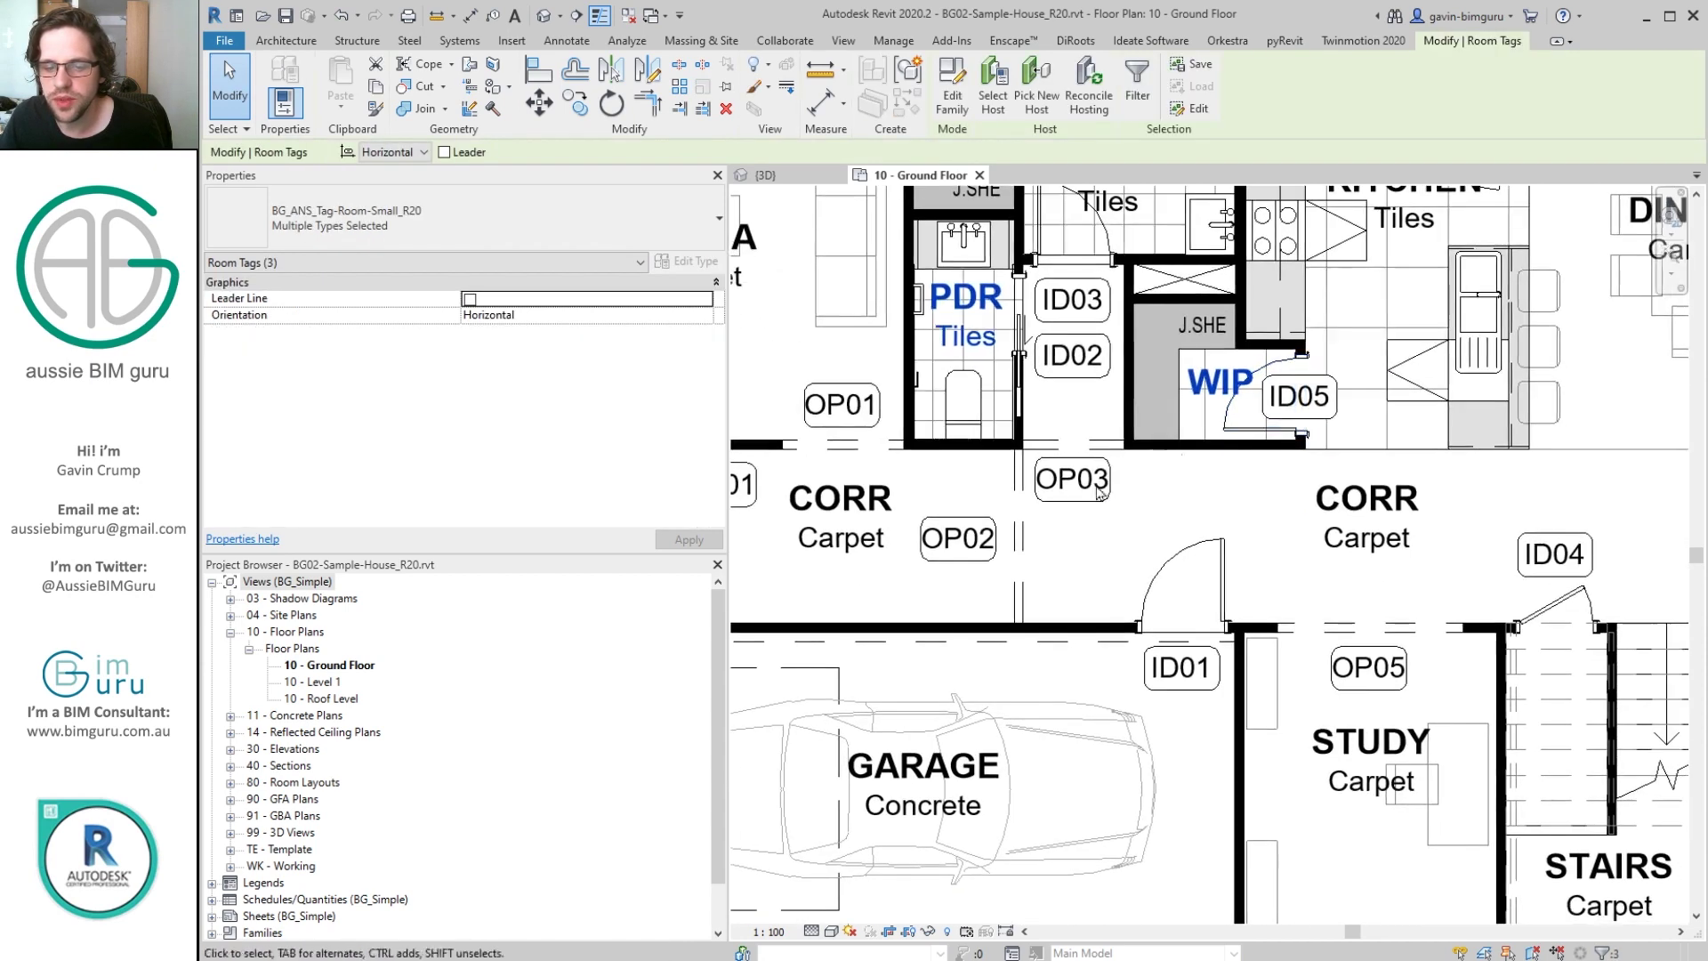
{"action": "left_click", "coordinate": [841, 518], "text": "ctrl"}
{"action": "middle_click_drag", "start_coordinate": [1305, 576], "coordinate": [838, 520]}
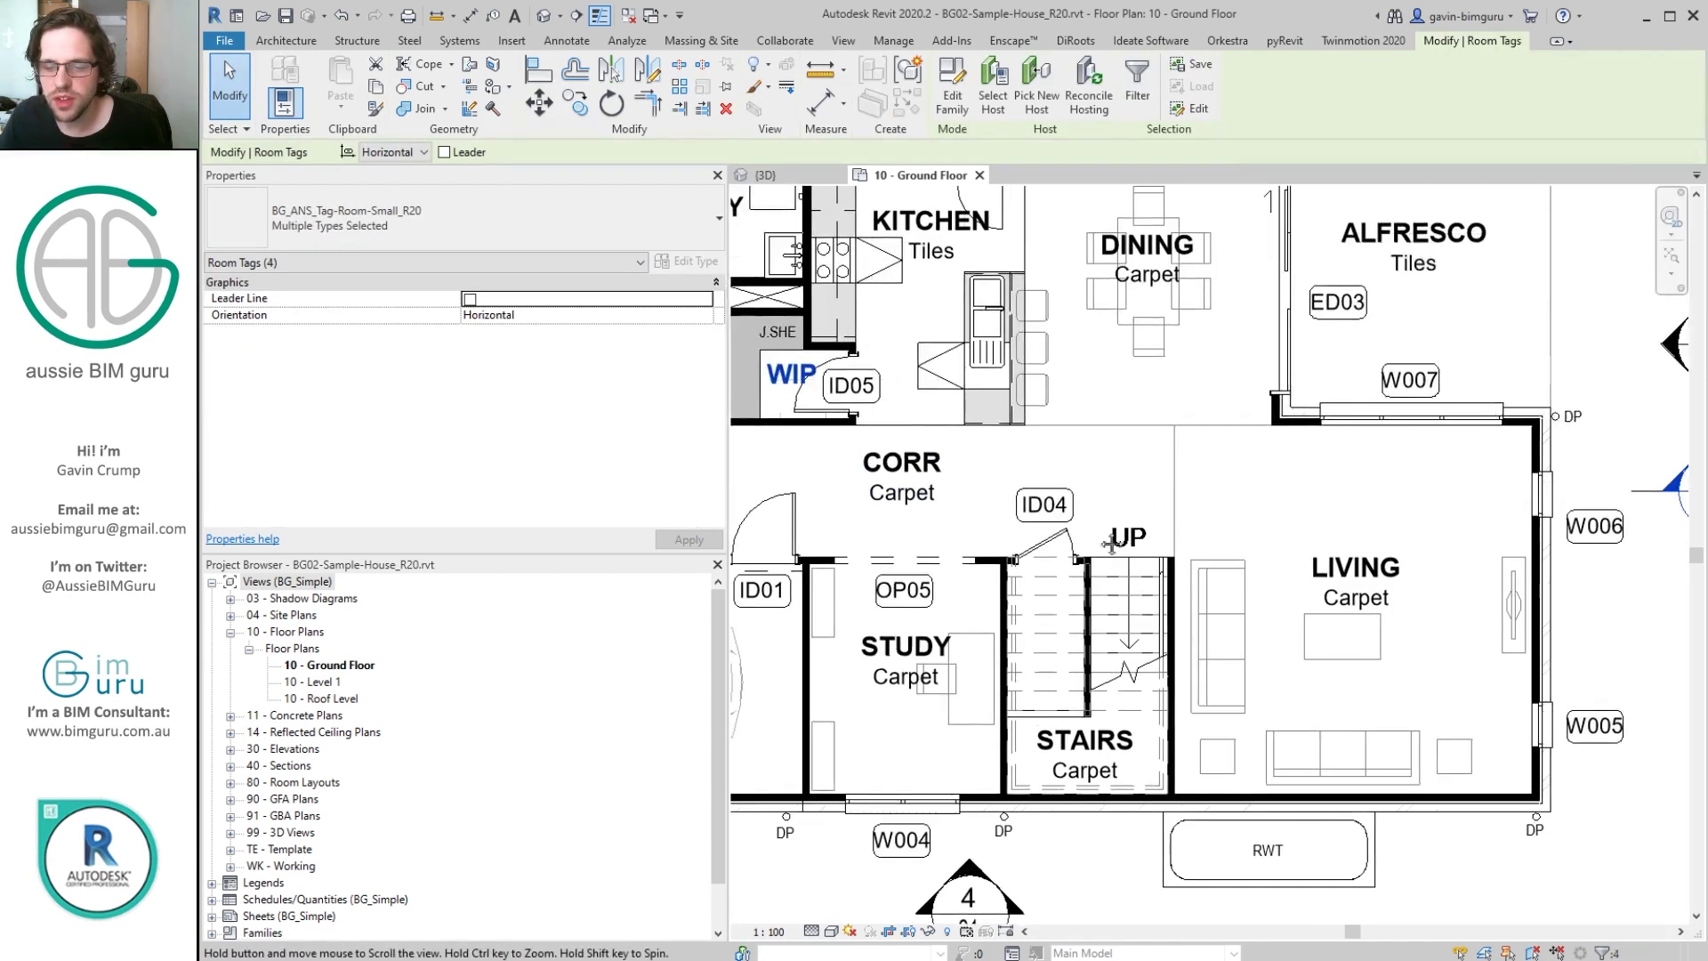
{"action": "left_click", "coordinate": [1106, 743], "text": "ctrl"}
{"action": "middle_click_drag", "start_coordinate": [1199, 561], "coordinate": [1666, 653]}
{"action": "left_click", "coordinate": [562, 234]}
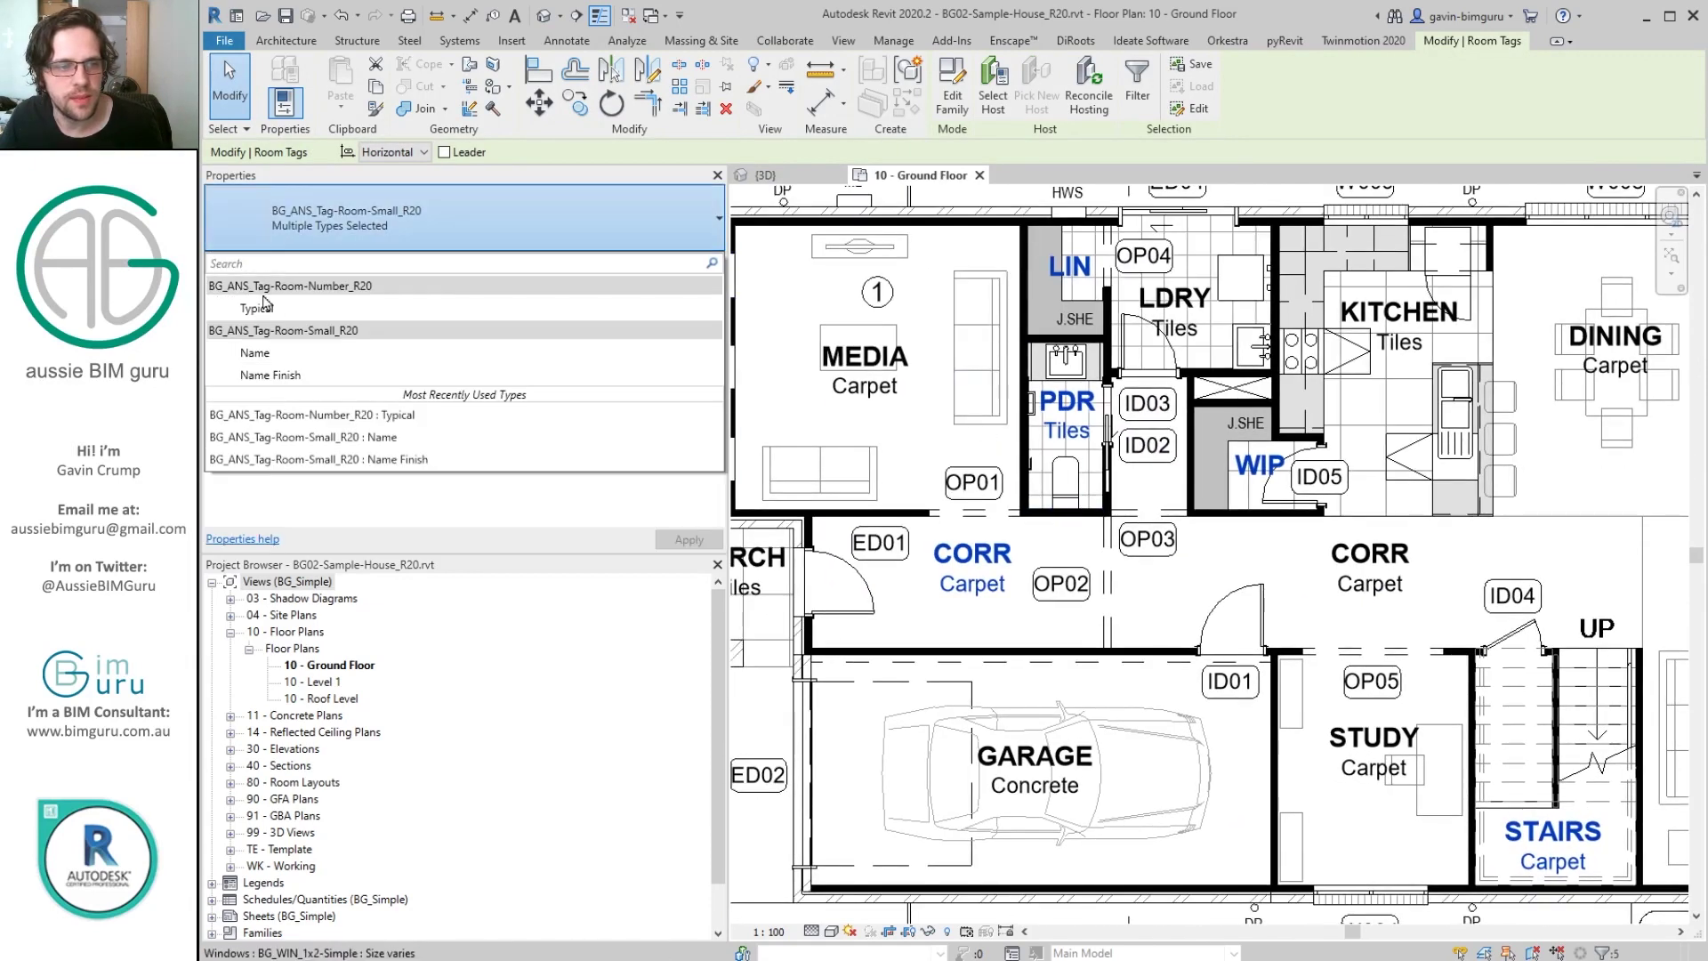
{"action": "left_click", "coordinate": [275, 307]}
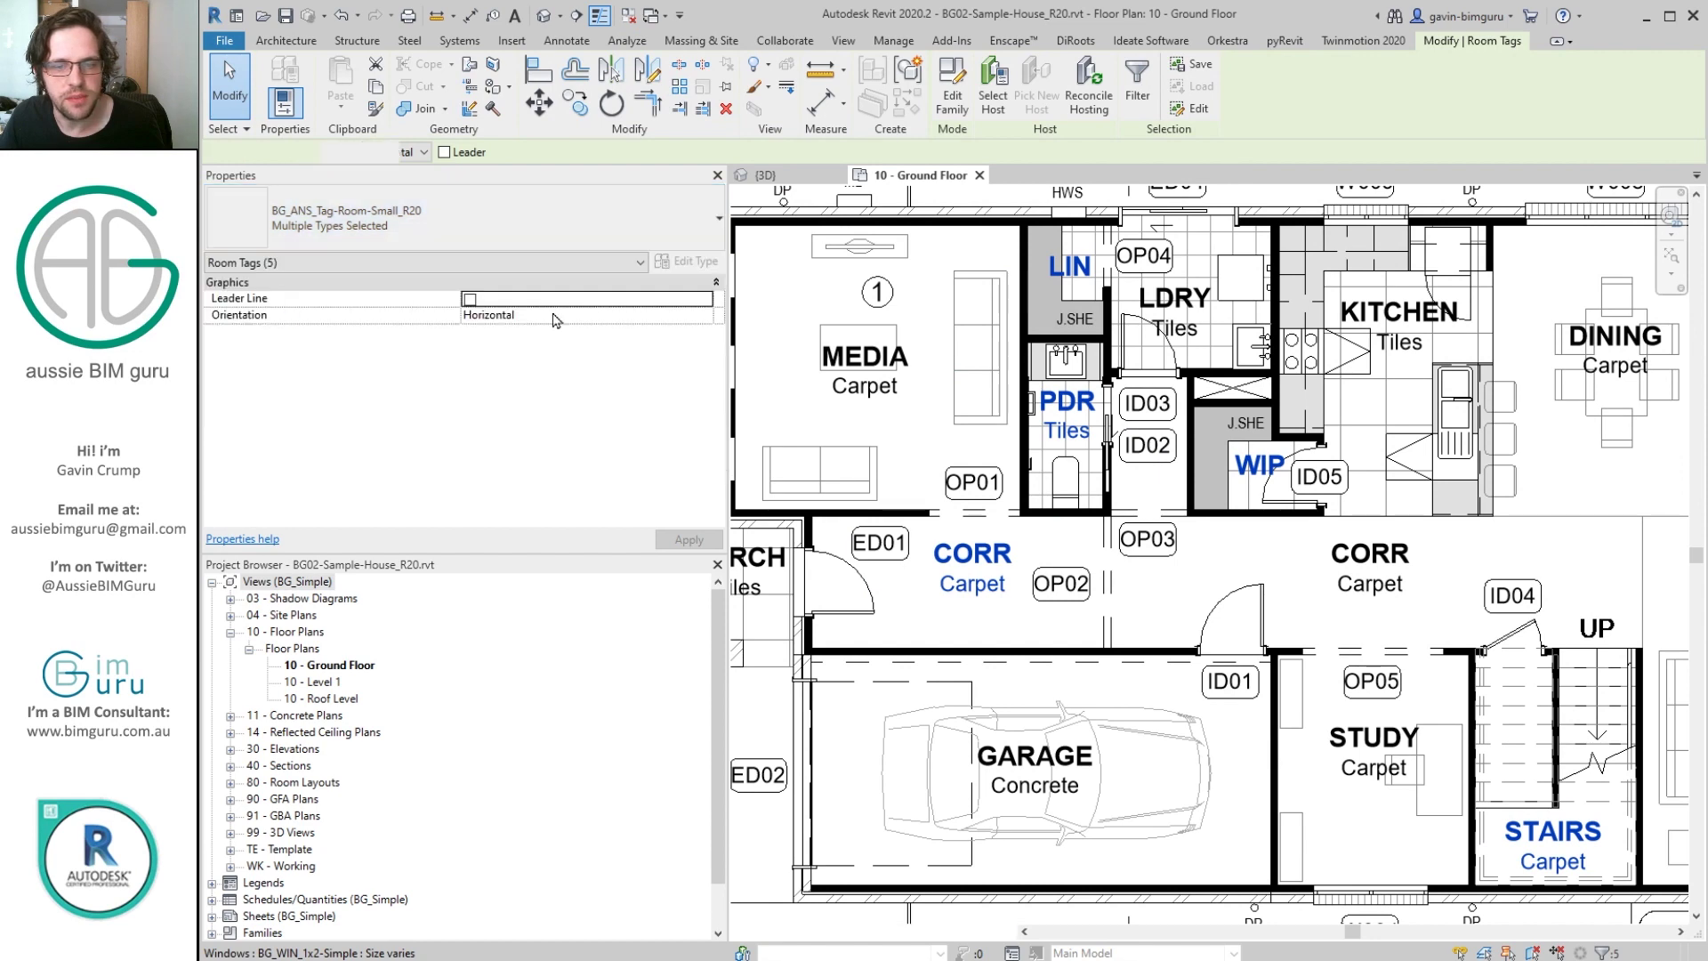
Number the powder room 2 and the linen room 3, moving tag 3 up inside the linen room.
{"action": "left_click", "coordinate": [1087, 415]}
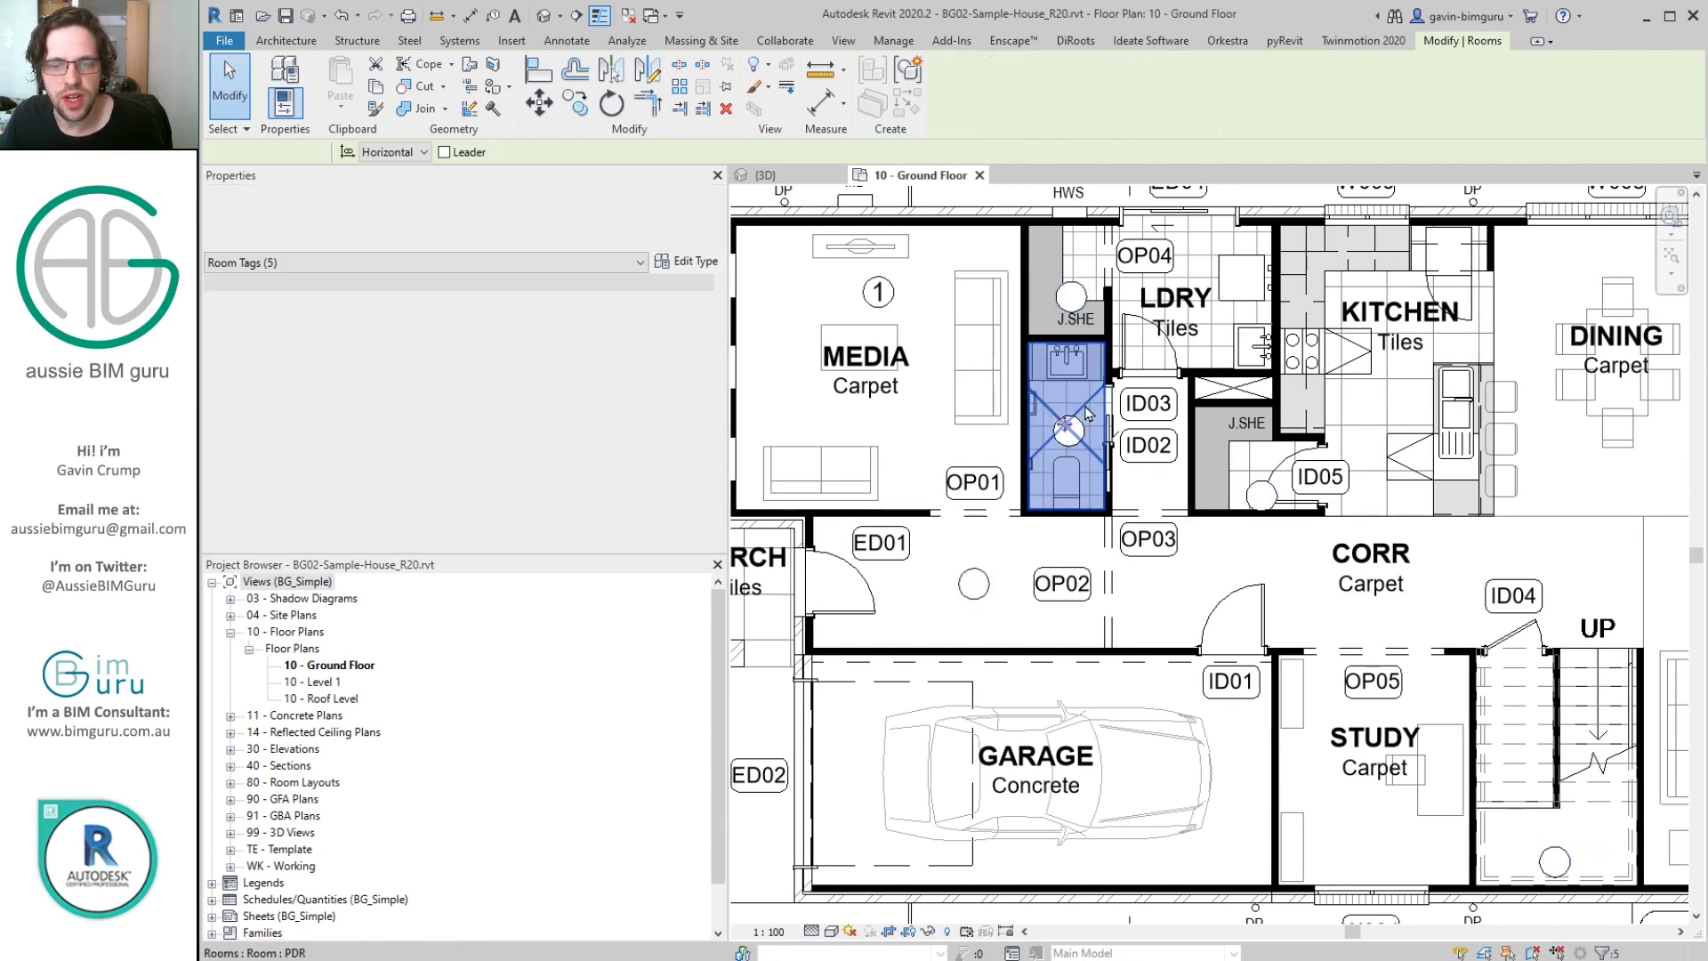
{"action": "scroll", "coordinate": [513, 406], "scroll_direction": "down", "scroll_amount": 5}
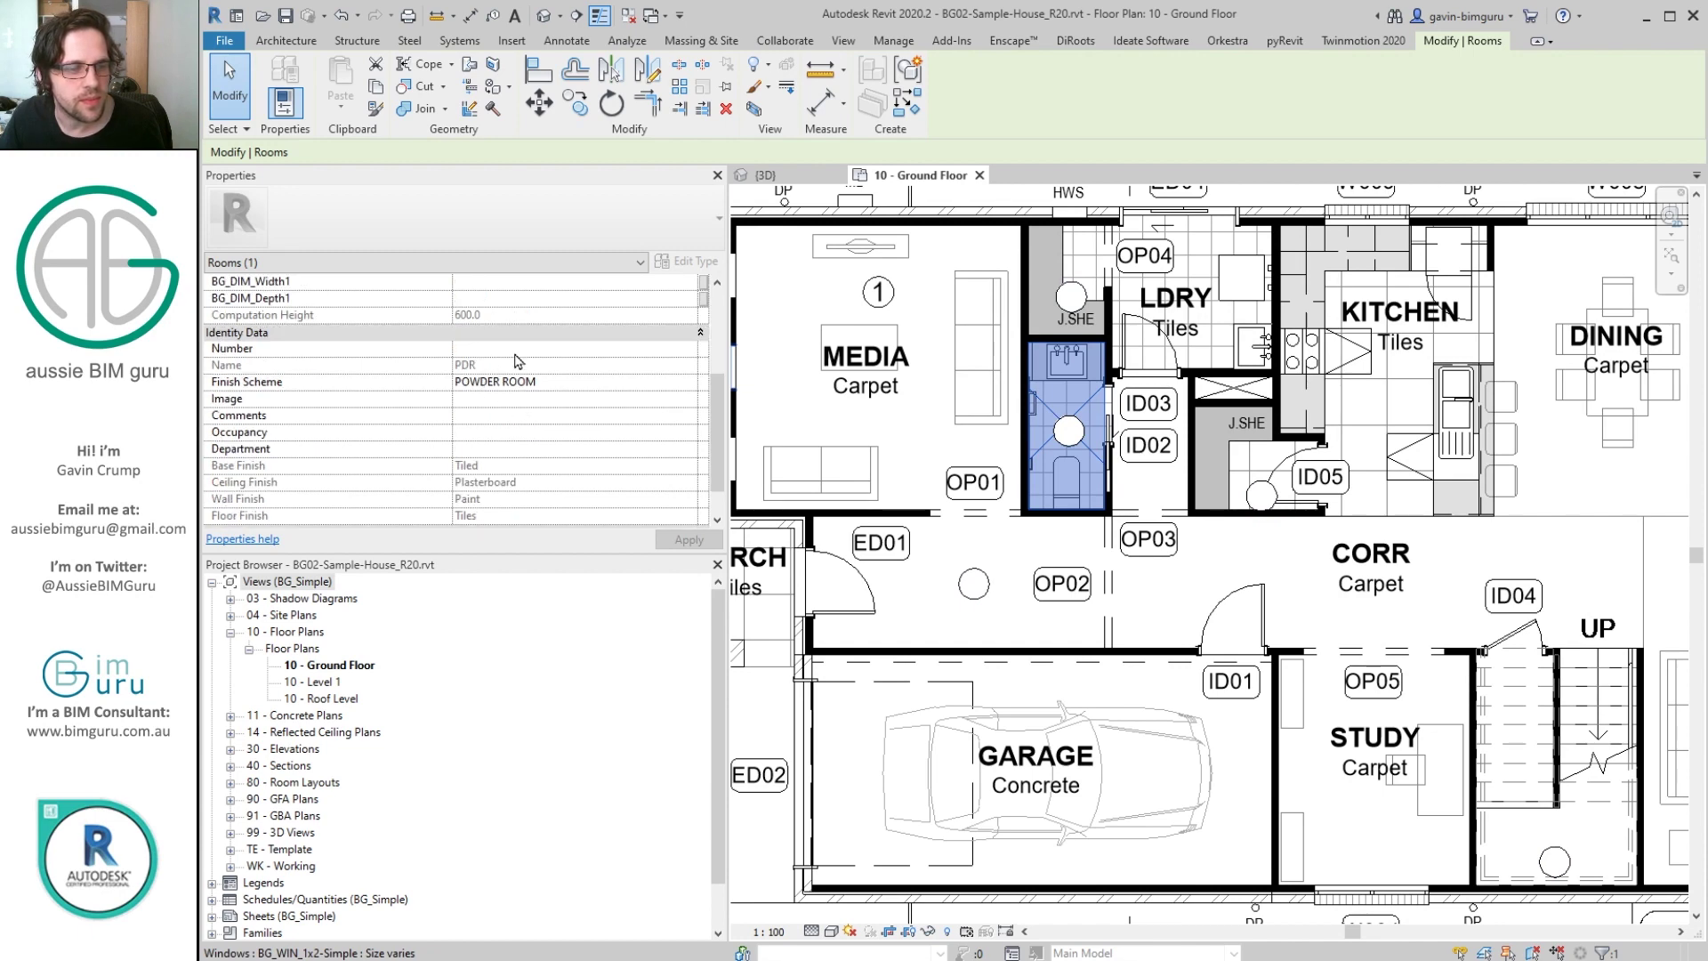
{"action": "key", "text": "Return"}
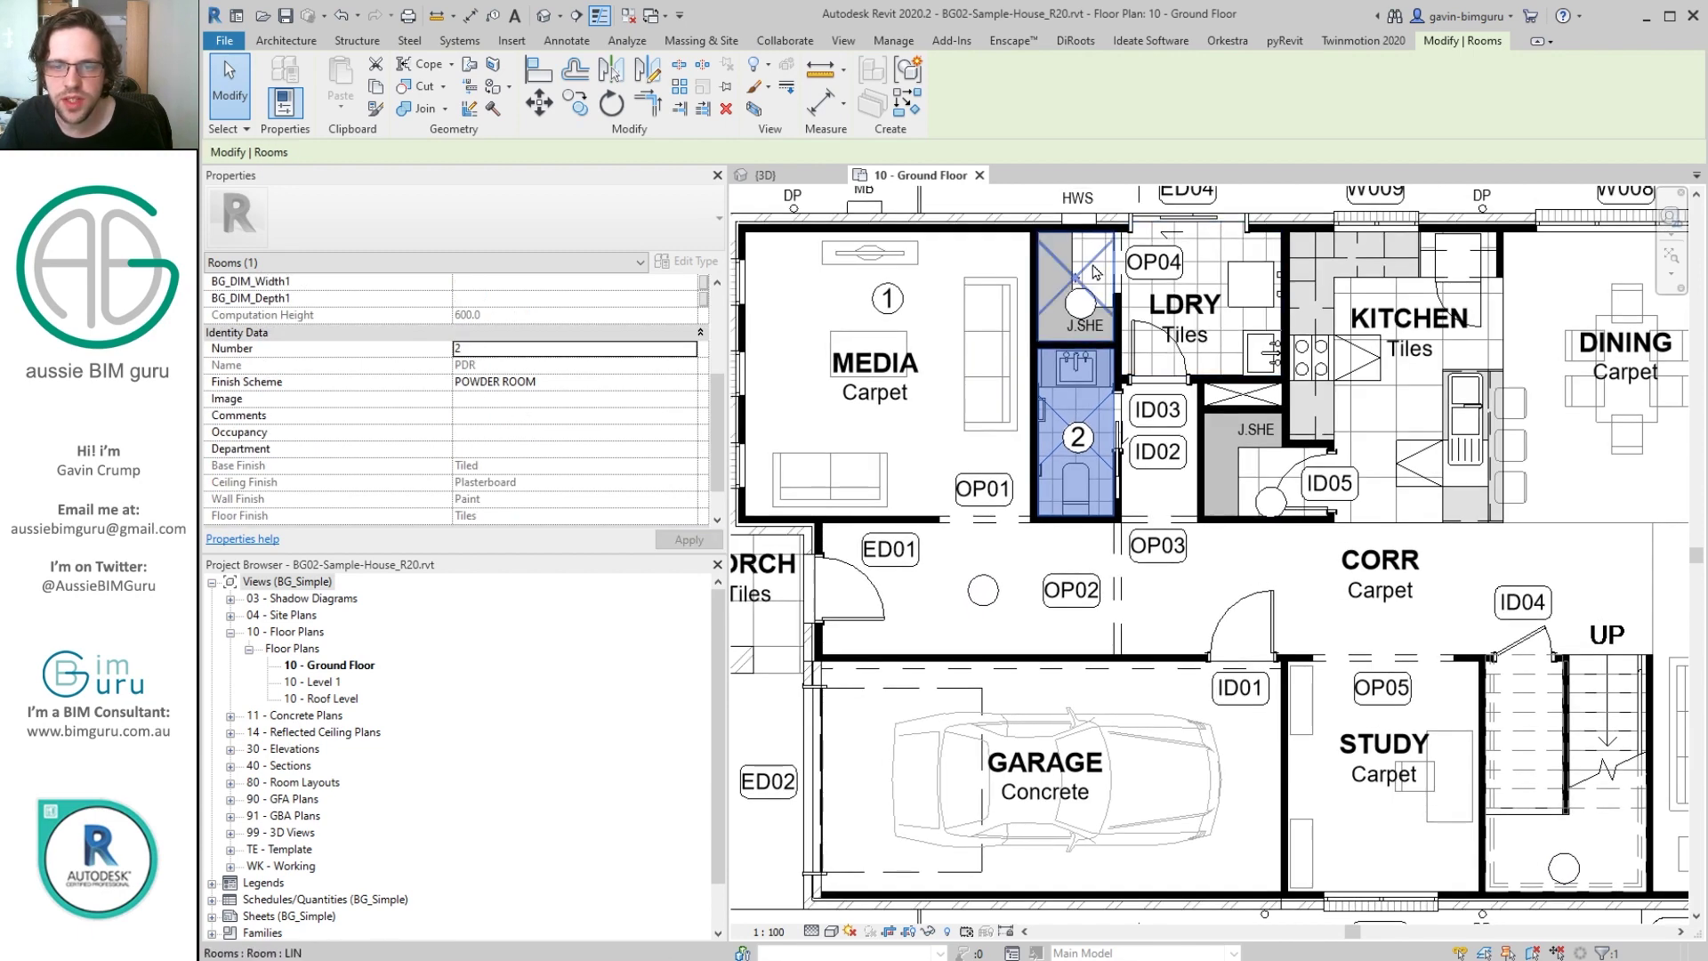
{"action": "left_click", "coordinate": [1099, 269]}
{"action": "type", "text": "3"}
{"action": "key", "text": "Return"}
{"action": "scroll", "coordinate": [1093, 300], "scroll_direction": "up", "scroll_amount": 2}
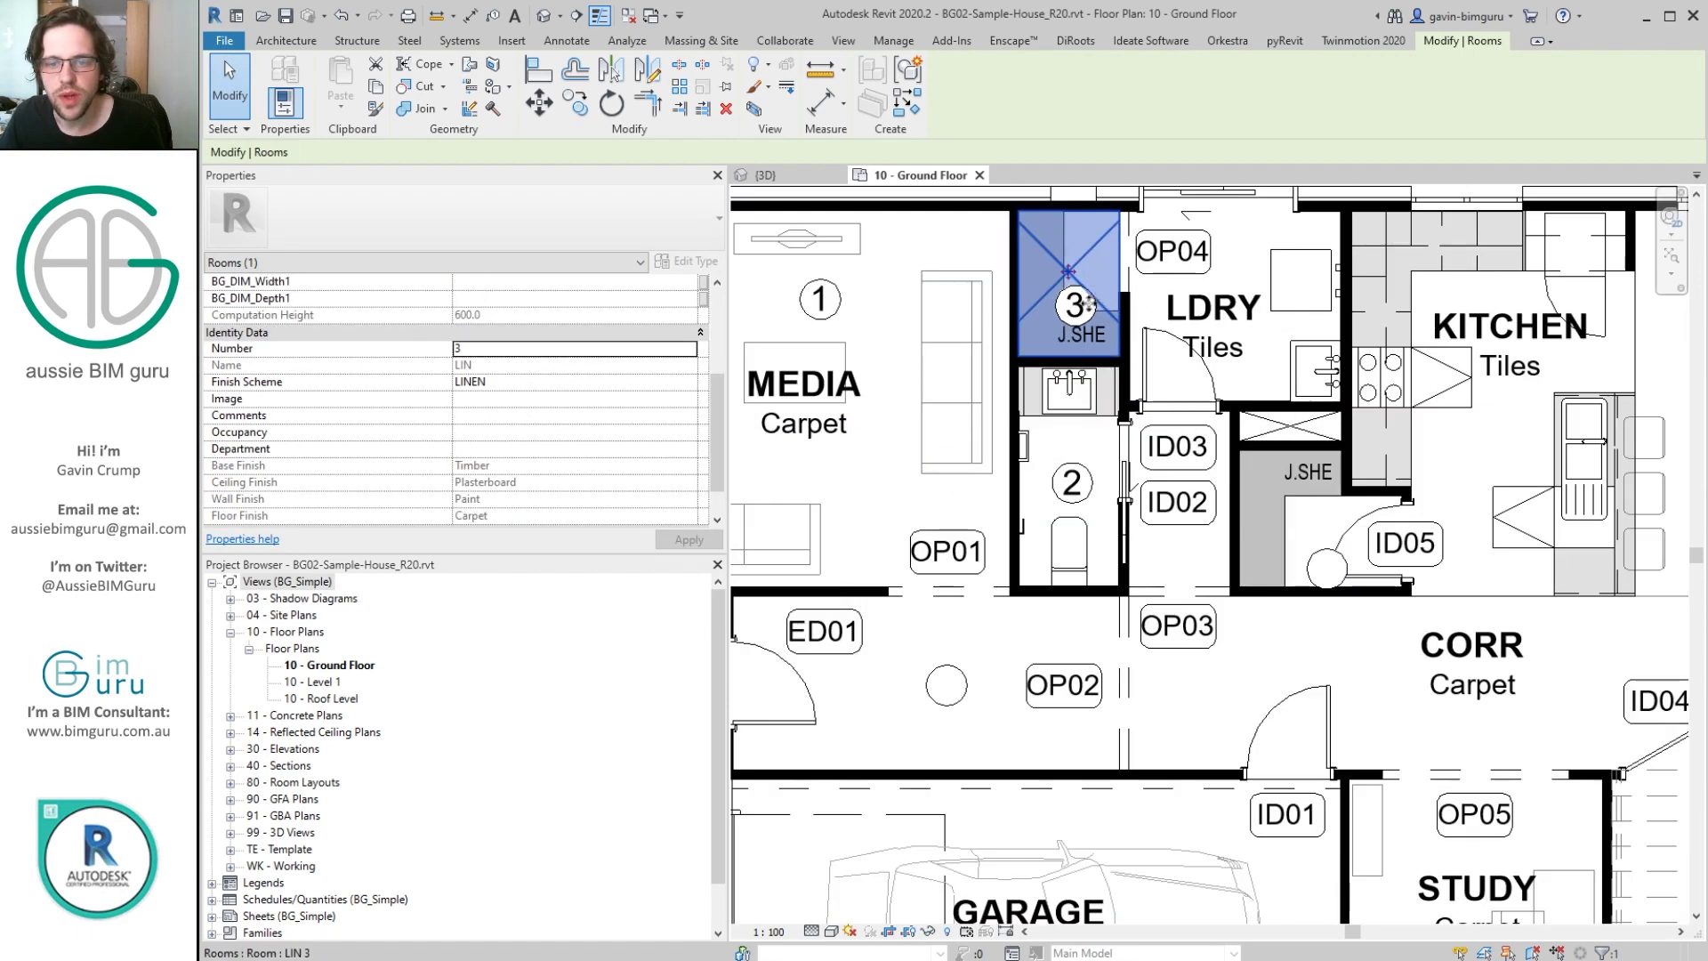
{"action": "key", "text": "Escape"}
{"action": "left_click", "coordinate": [1092, 307]}
{"action": "left_click_drag", "start_coordinate": [1093, 307], "coordinate": [1092, 263]}
Move the walk-in pantry's number tag into the room and number the pantry 4.
{"action": "middle_click_drag", "start_coordinate": [1149, 452], "coordinate": [1128, 358]}
{"action": "key", "text": "Escape"}
{"action": "middle_click_drag", "start_coordinate": [1315, 502], "coordinate": [1275, 483]}
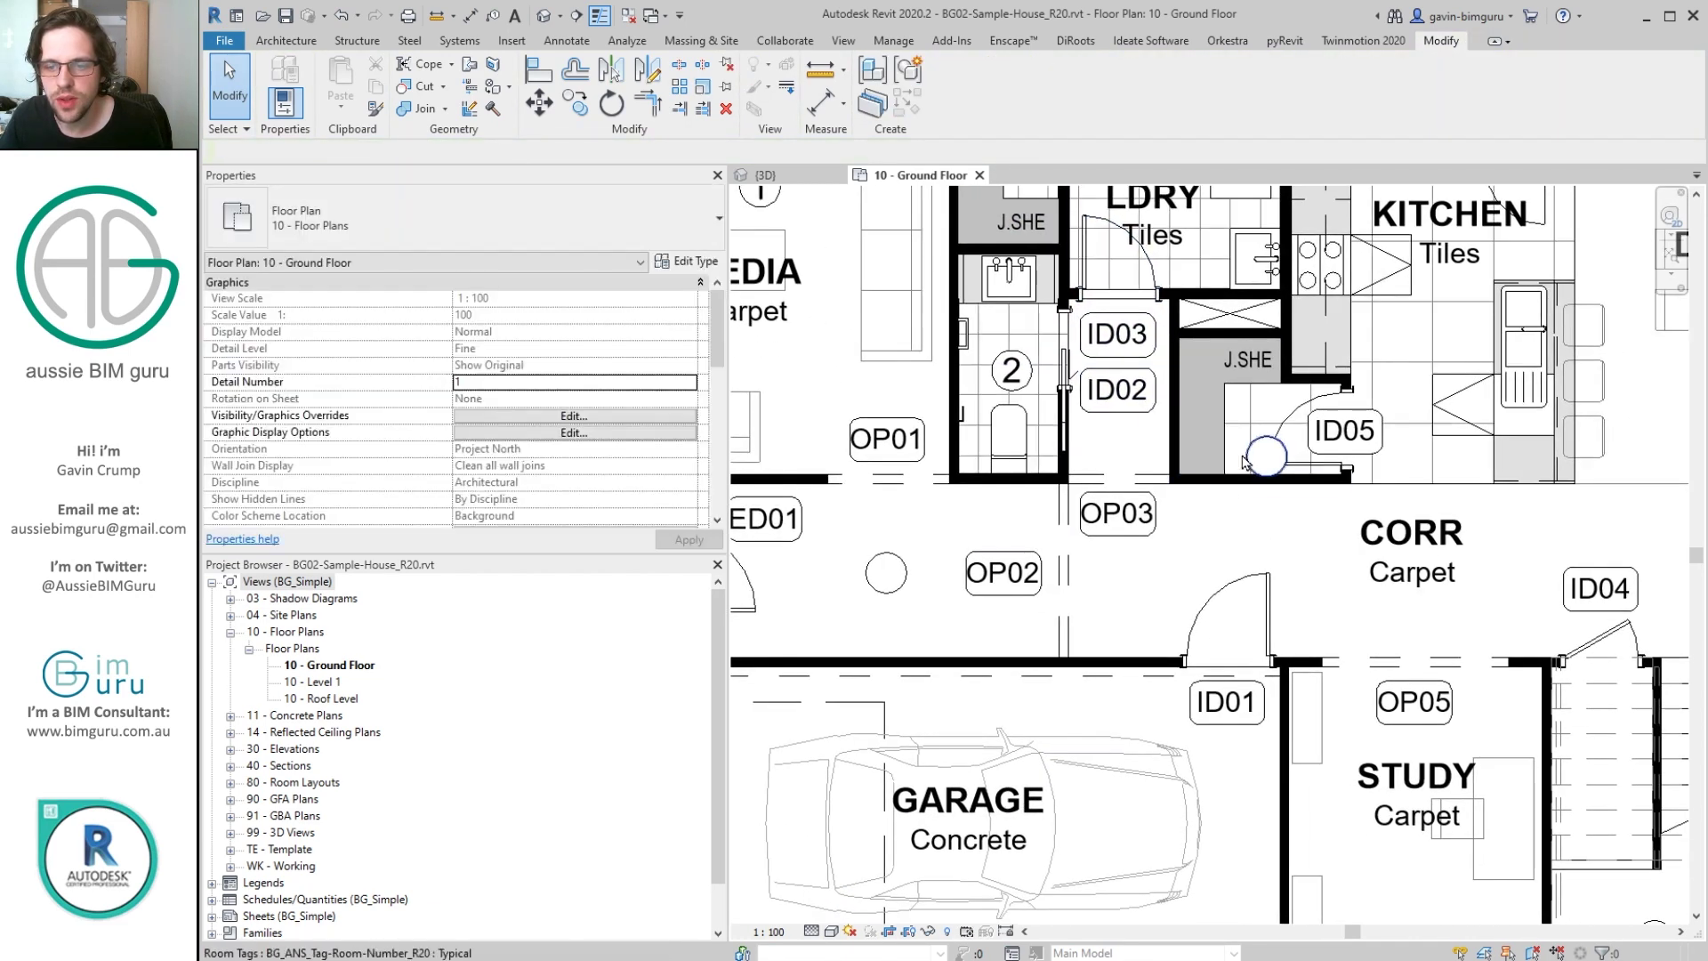
{"action": "left_click", "coordinate": [1274, 479]}
{"action": "left_click_drag", "start_coordinate": [1264, 459], "coordinate": [1253, 427]}
{"action": "left_click", "coordinate": [1253, 430]}
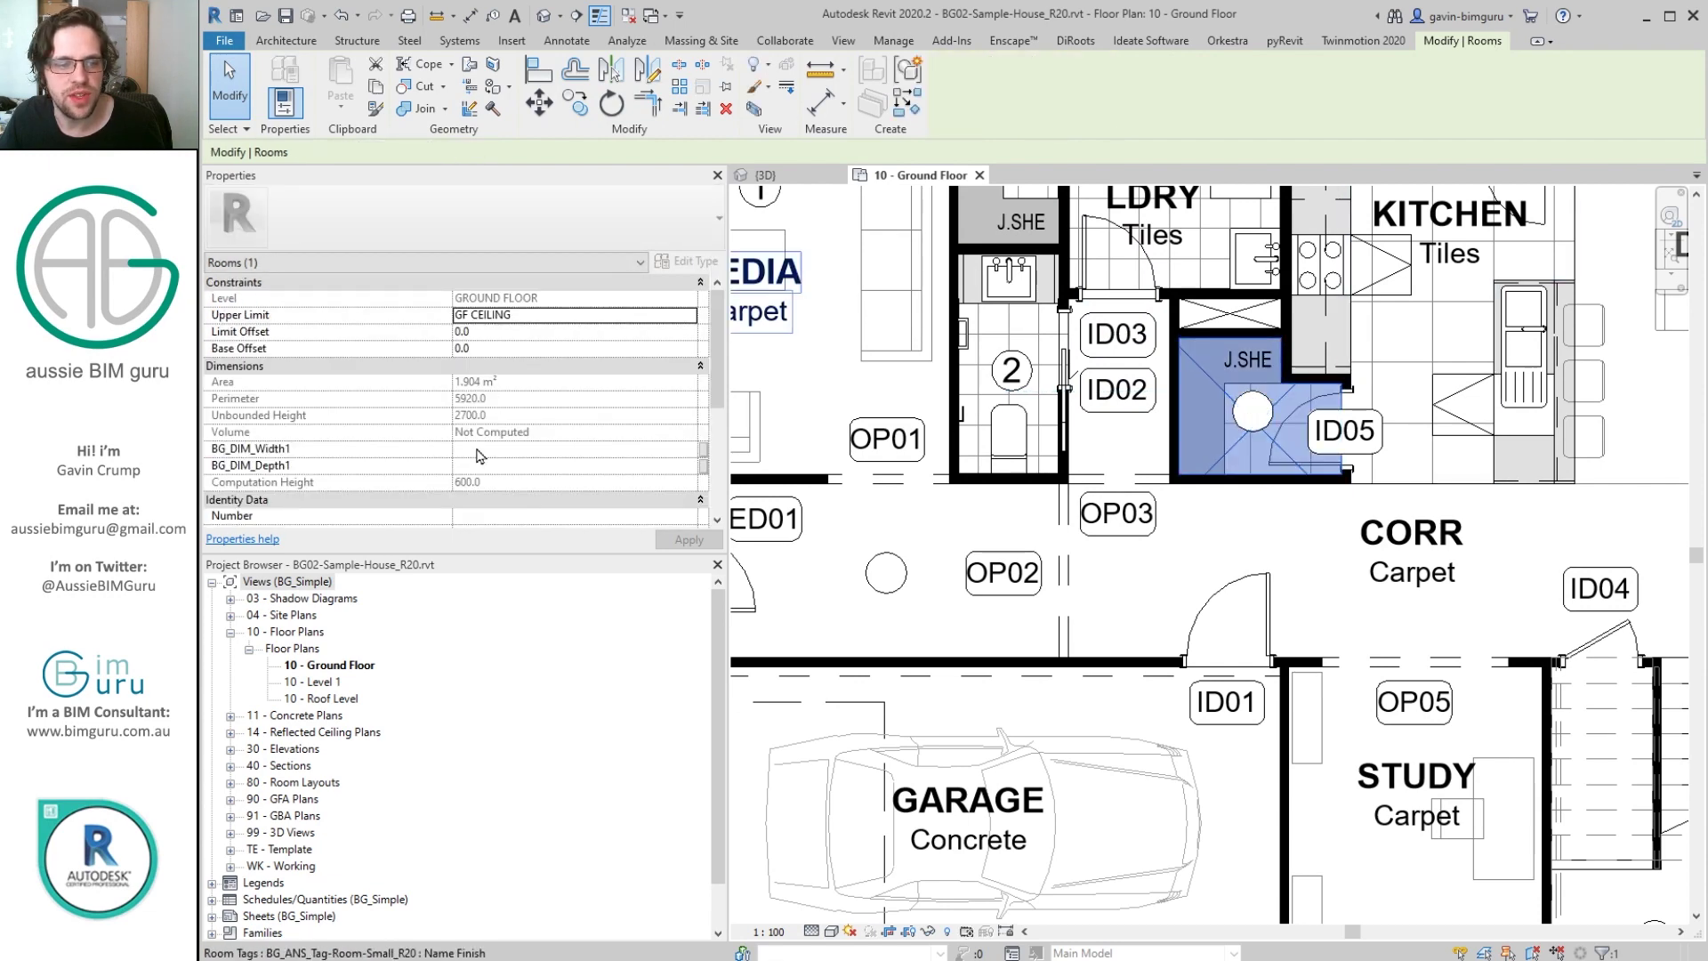
{"action": "scroll", "coordinate": [484, 455], "scroll_direction": "down", "scroll_amount": 3}
{"action": "type", "text": "4"}
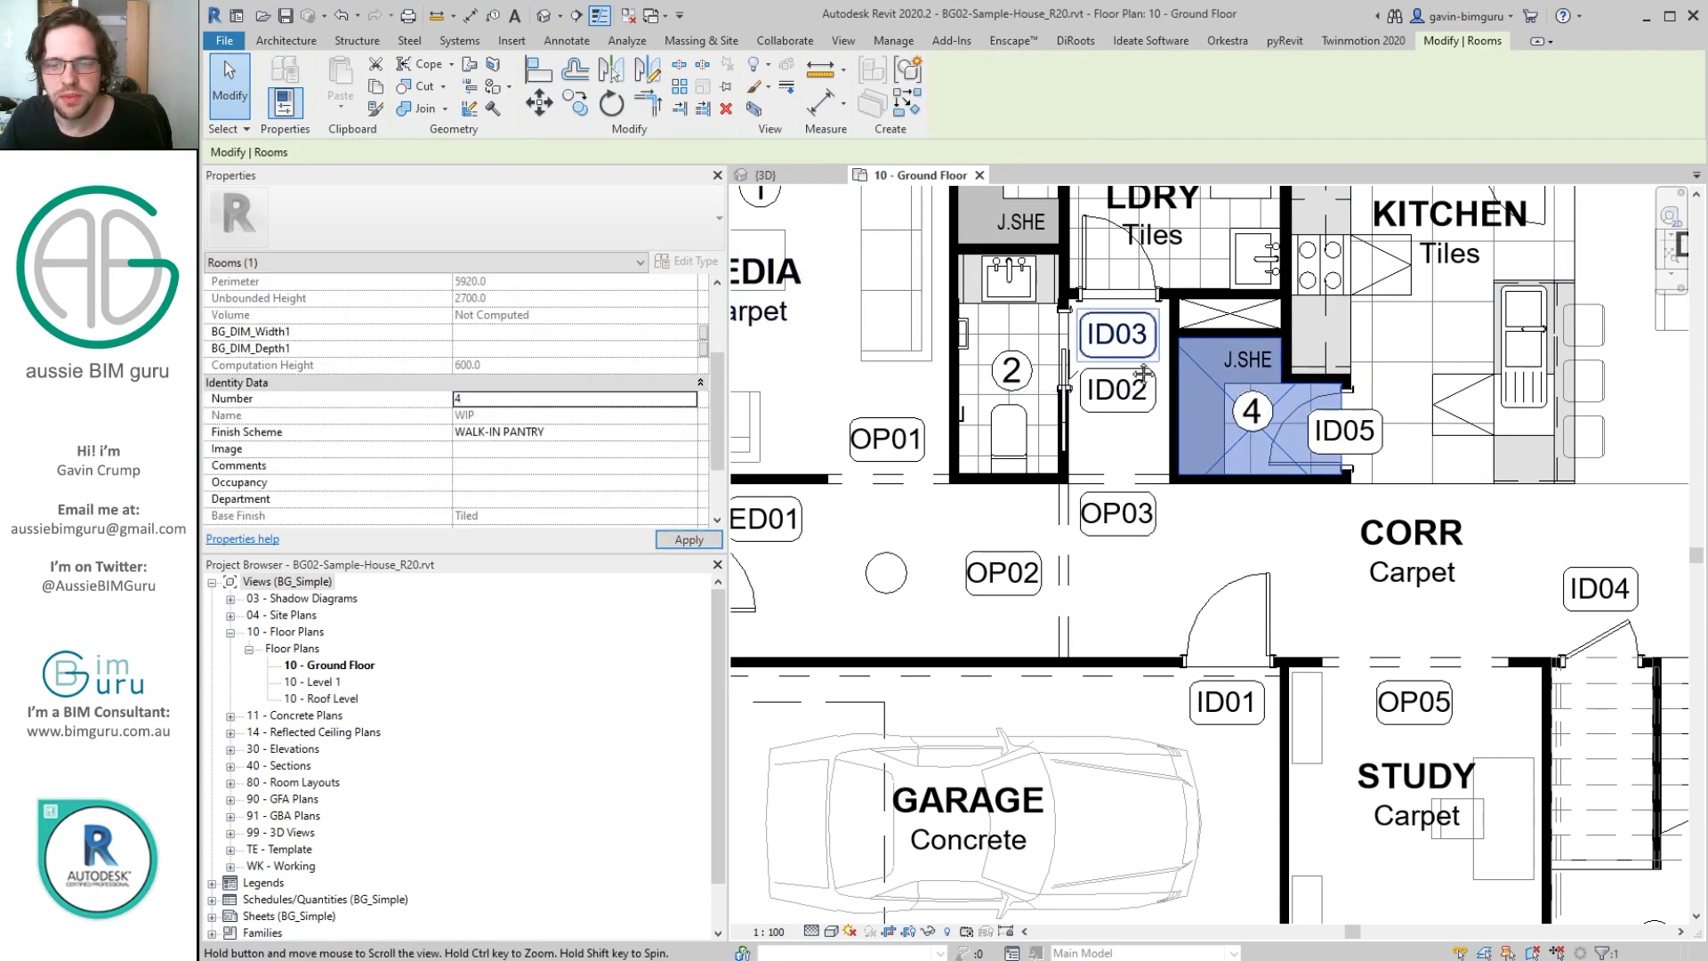
Number the corridor by the entry door 5 and the stairs 6.
{"action": "middle_click_drag", "start_coordinate": [925, 569], "coordinate": [1023, 516]}
{"action": "scroll", "coordinate": [1019, 521], "scroll_direction": "down", "scroll_amount": 1}
{"action": "left_click", "coordinate": [1017, 515]}
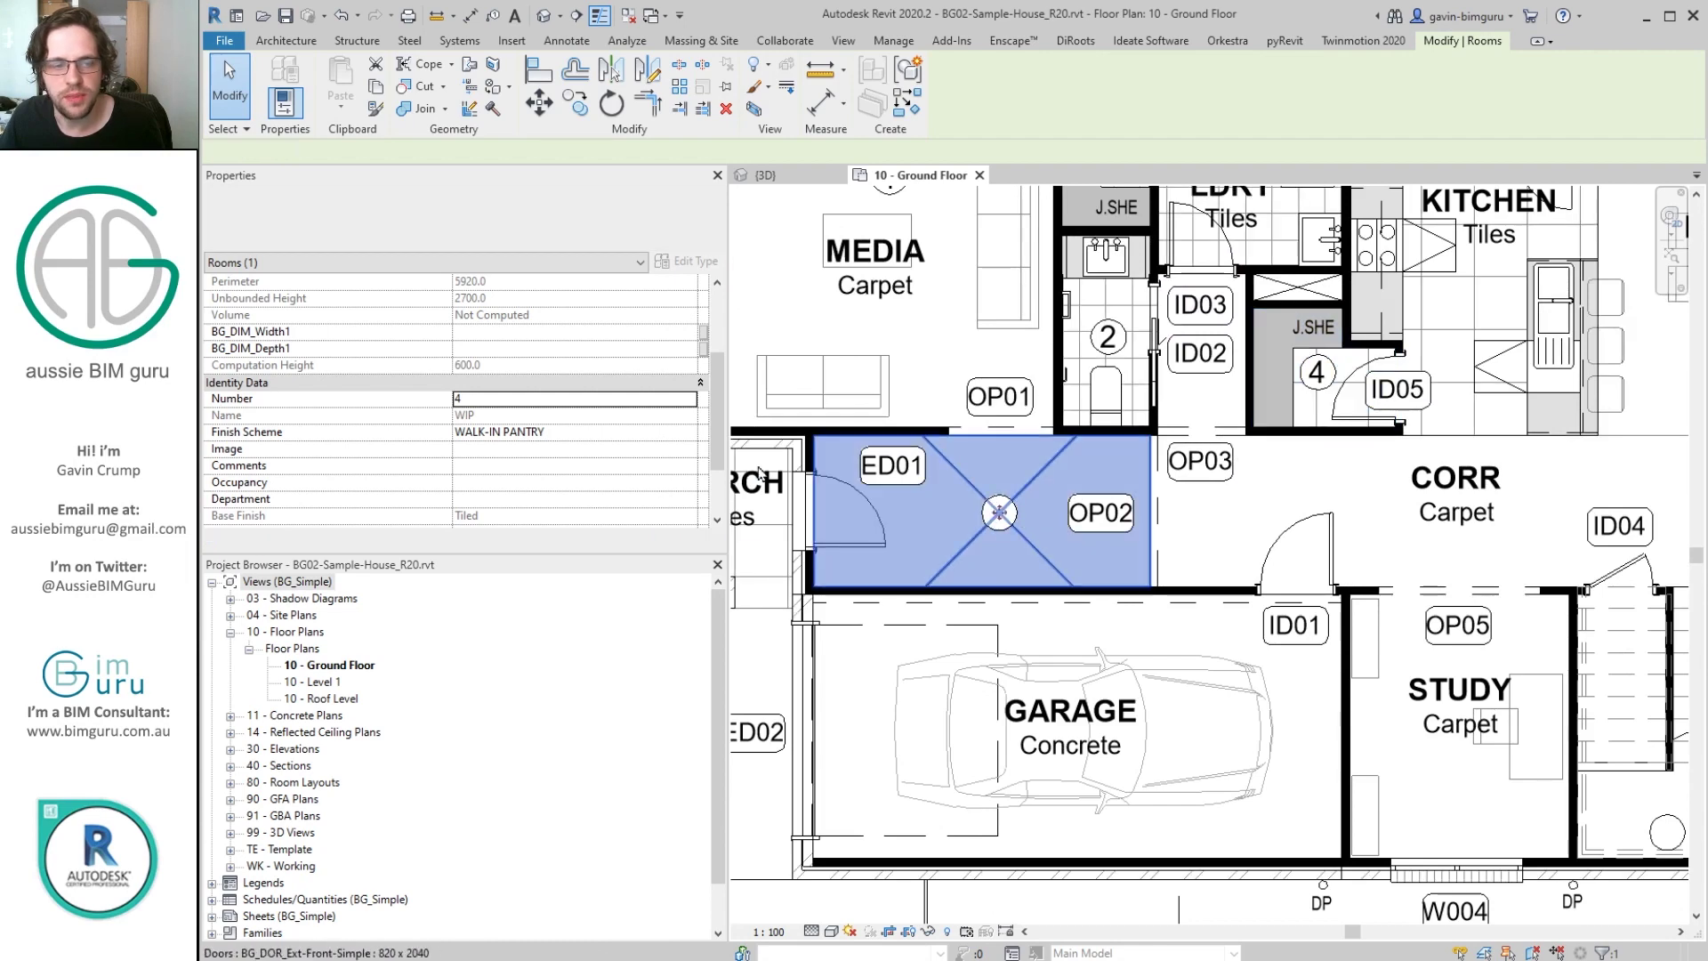
{"action": "middle_click_drag", "start_coordinate": [1669, 821], "coordinate": [1286, 698]}
{"action": "left_click", "coordinate": [1286, 699]}
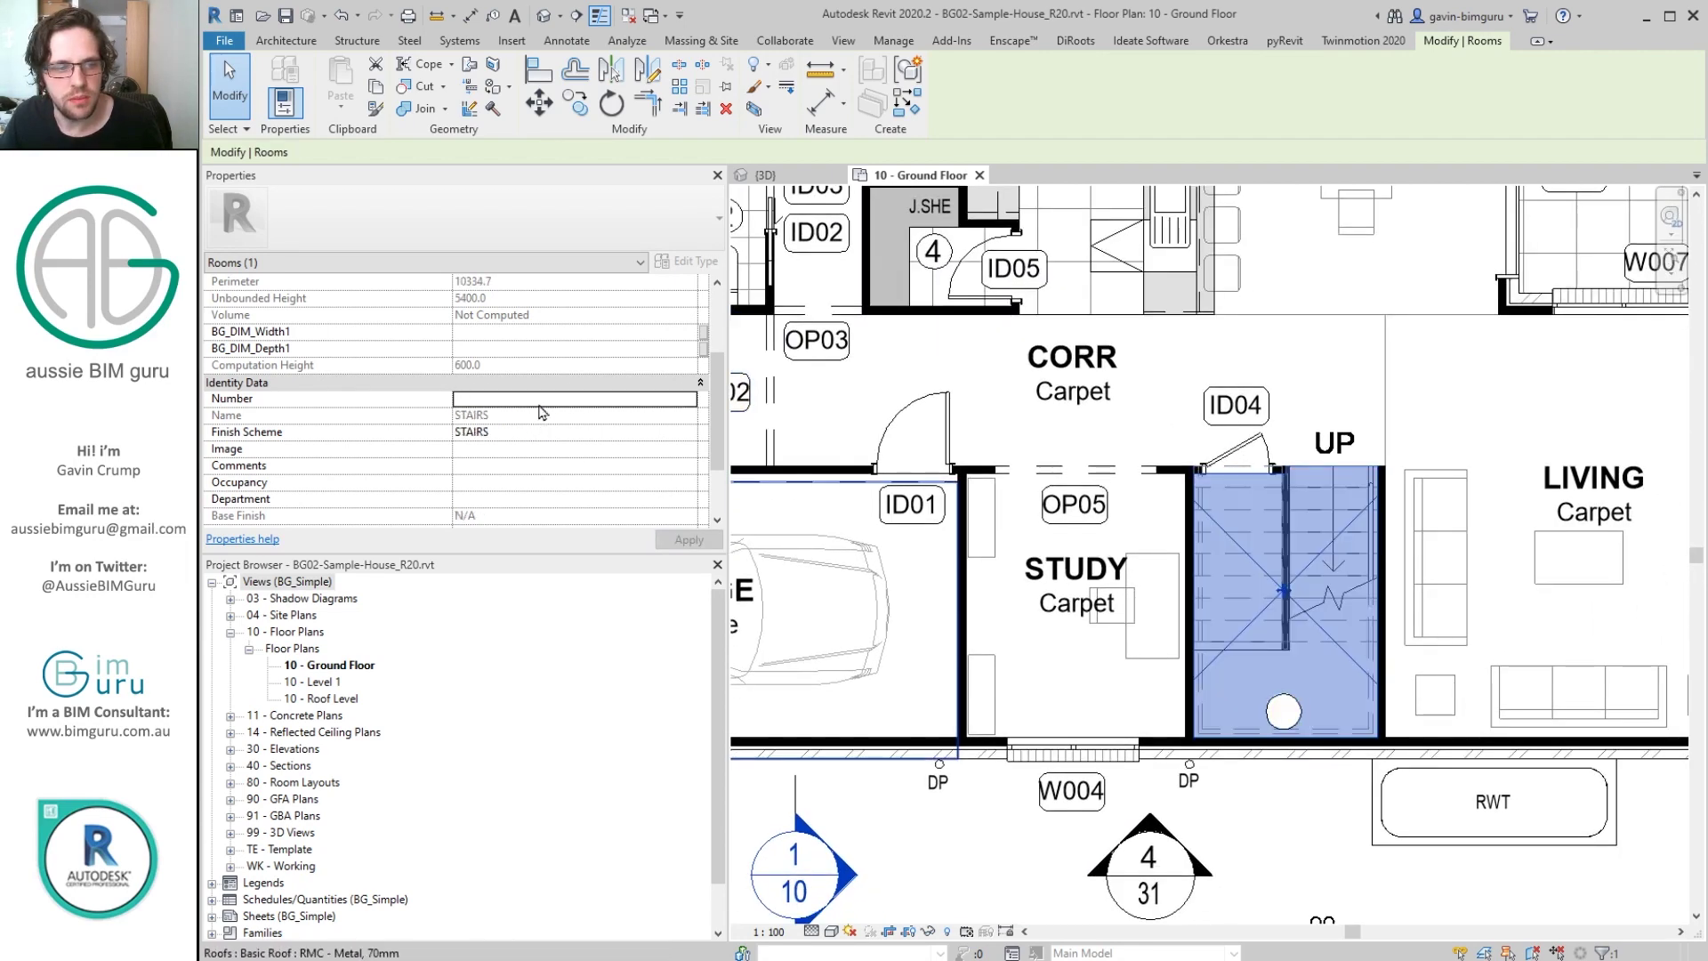
{"action": "type", "text": "6"}
{"action": "left_click", "coordinate": [1282, 709]}
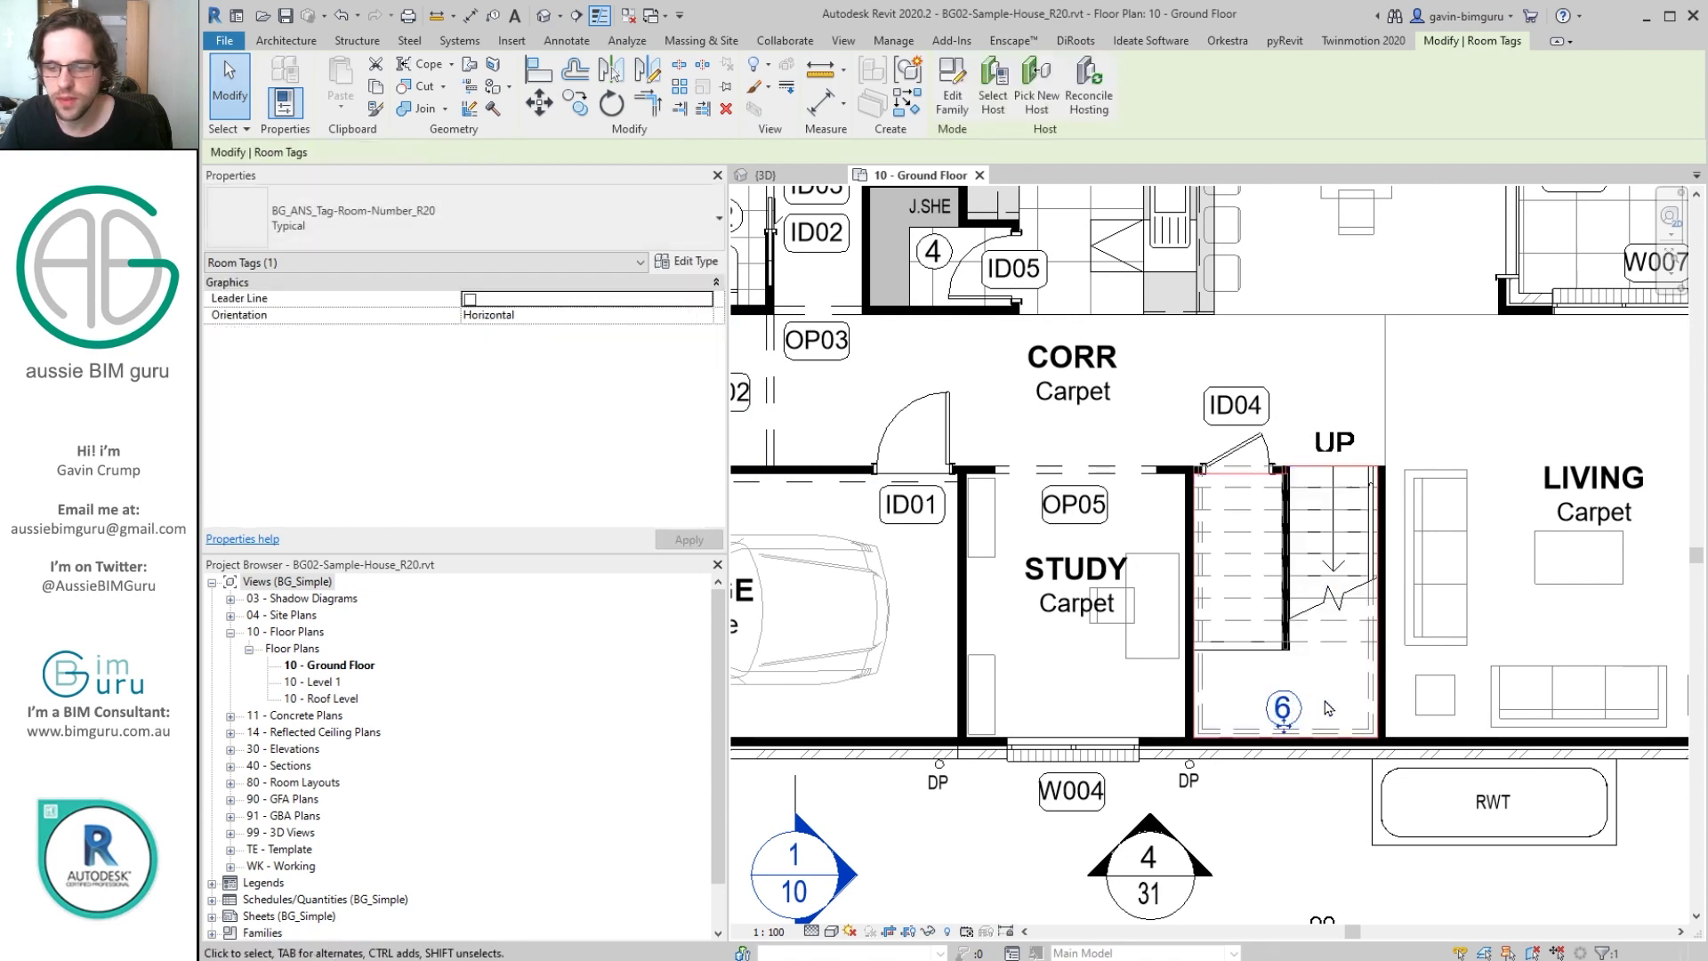
{"action": "left_click", "coordinate": [1407, 536]}
{"action": "scroll", "coordinate": [1407, 536], "scroll_direction": "down", "scroll_amount": 3}
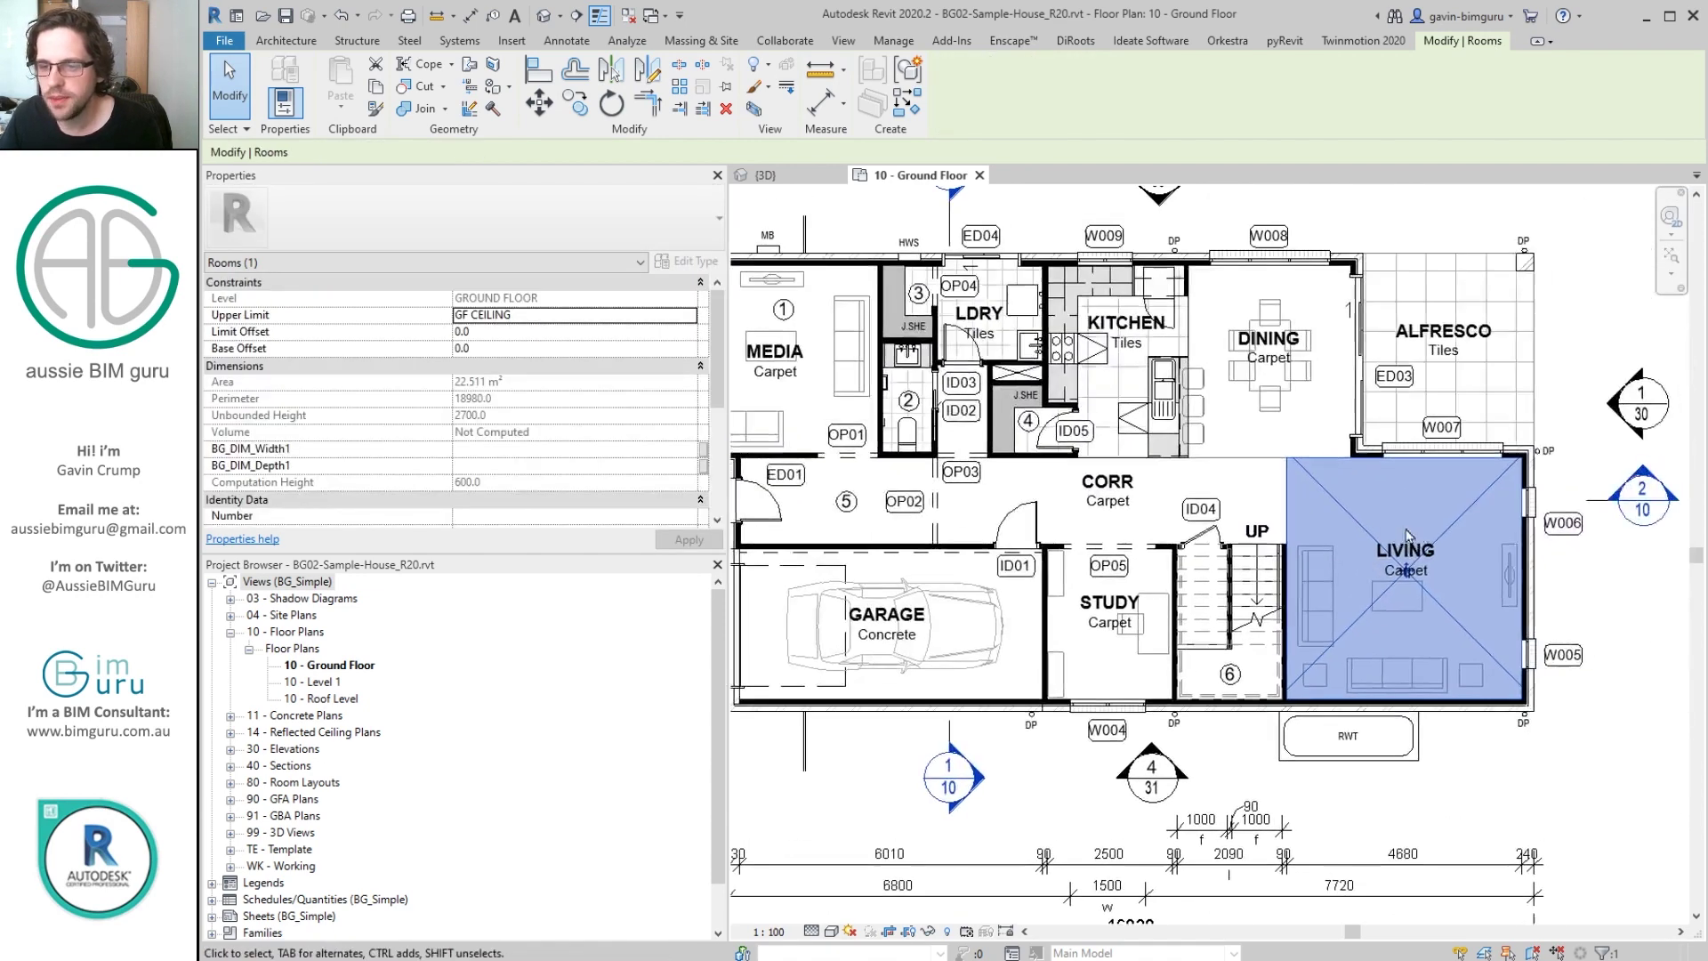
{"action": "key", "text": "Escape"}
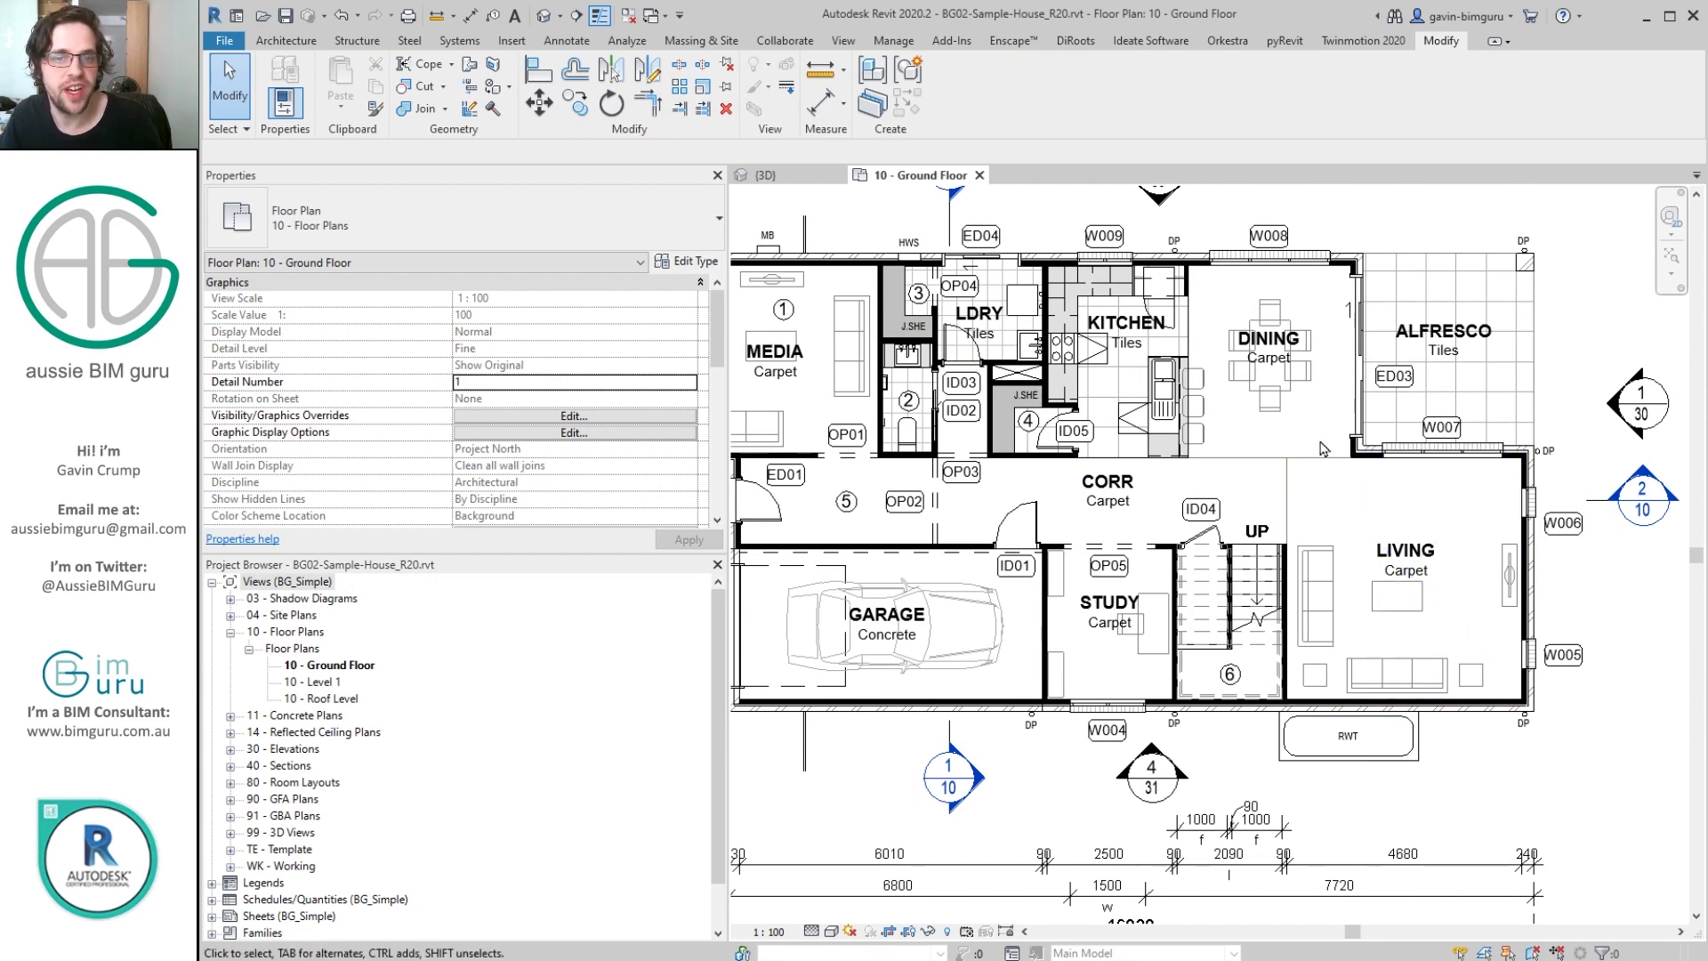
{"action": "left_click", "coordinate": [287, 581]}
Open the 10 - Level 1 floor plan and move the ENS tag to the ensuite's centre.
{"action": "double_click", "coordinate": [313, 682]}
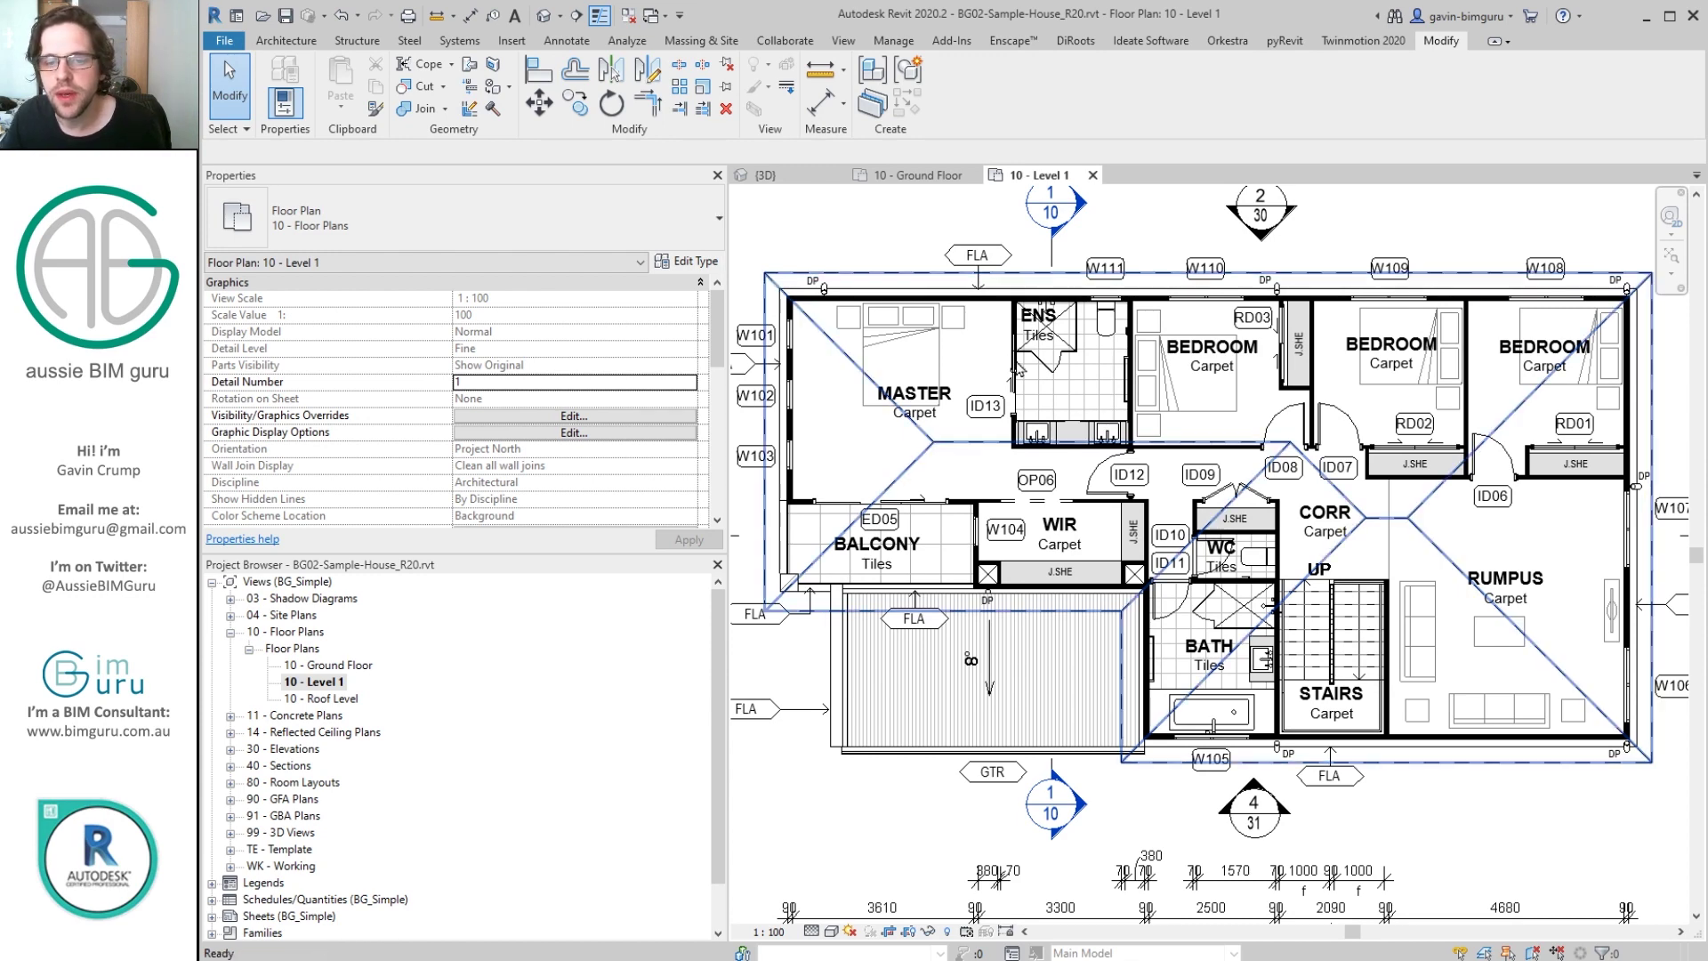
{"action": "scroll", "coordinate": [1017, 367], "scroll_direction": "up", "scroll_amount": 3}
{"action": "left_click", "coordinate": [1024, 355]}
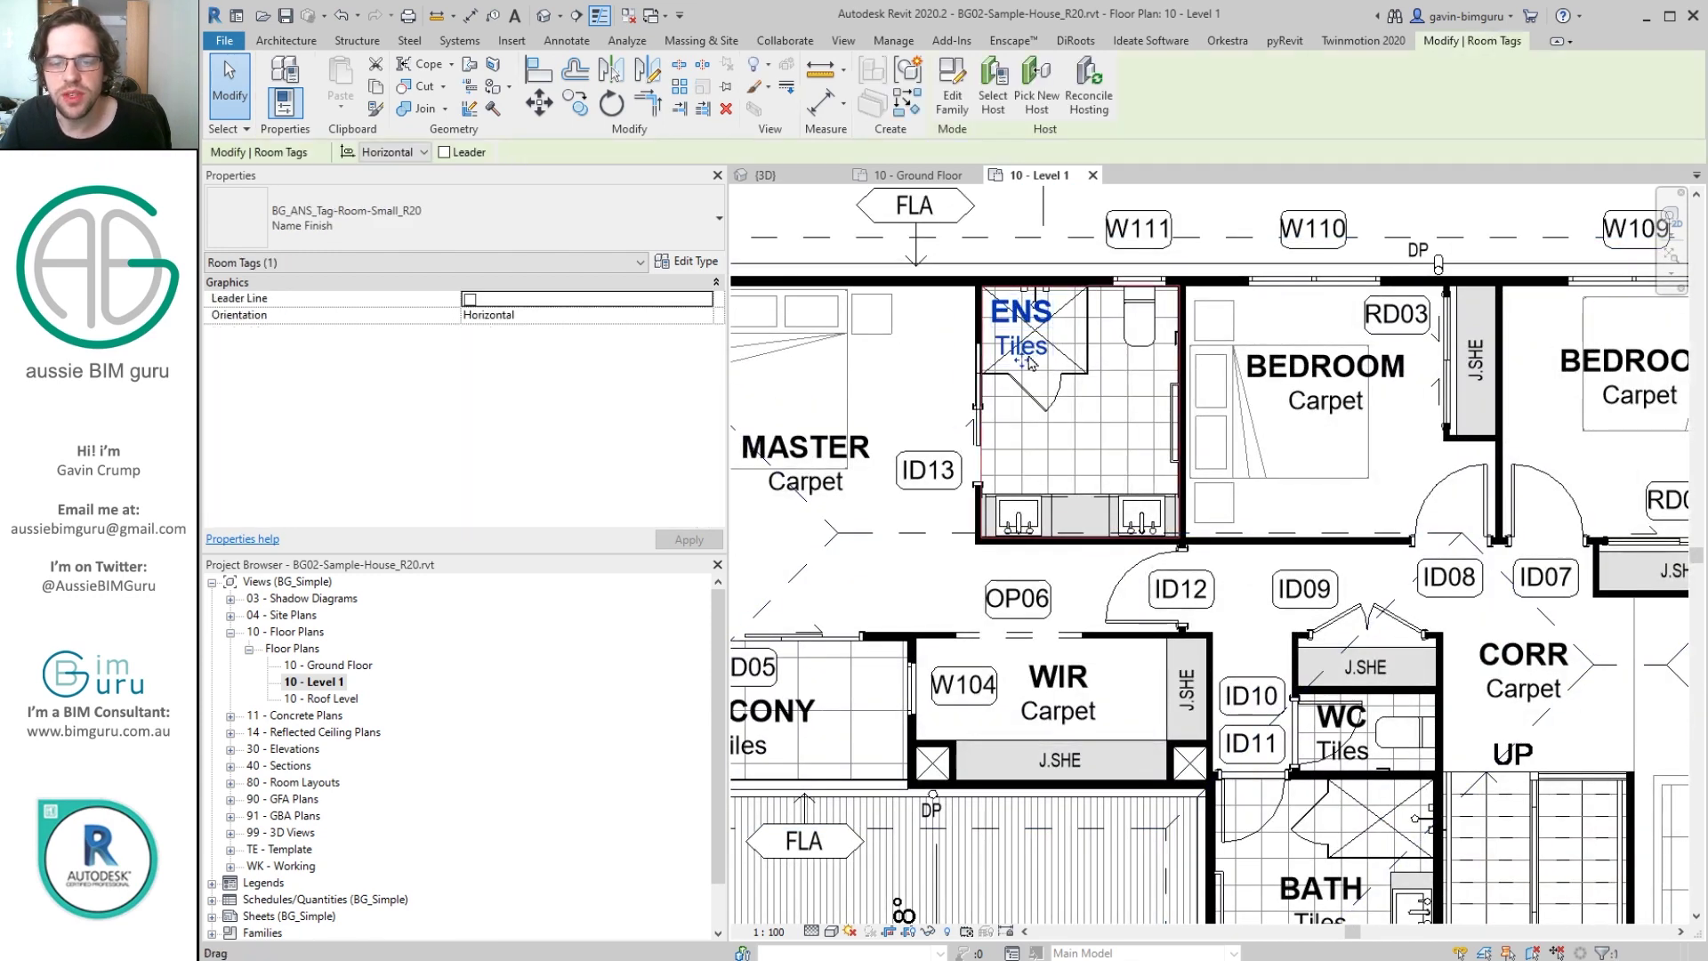
{"action": "left_click_drag", "start_coordinate": [1027, 363], "coordinate": [1119, 463]}
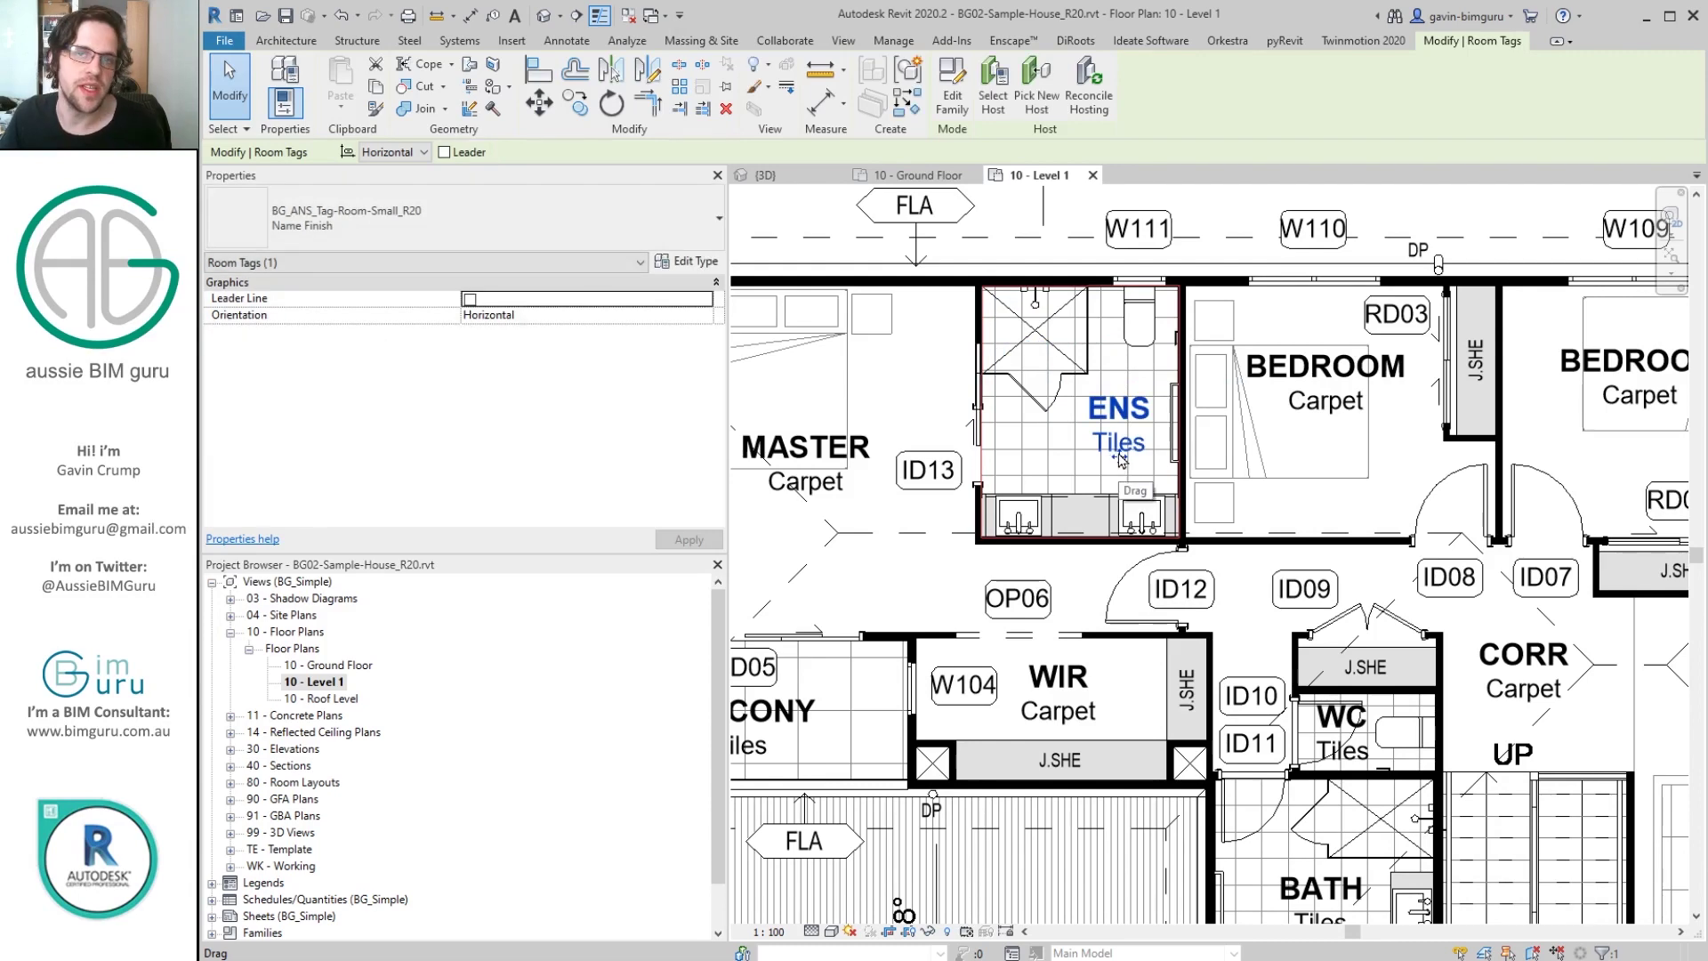
Select the WIR, ENS, BALCONY, WC and STAIRS name tags together.
{"action": "middle_click_drag", "start_coordinate": [1120, 459], "coordinate": [1070, 434]}
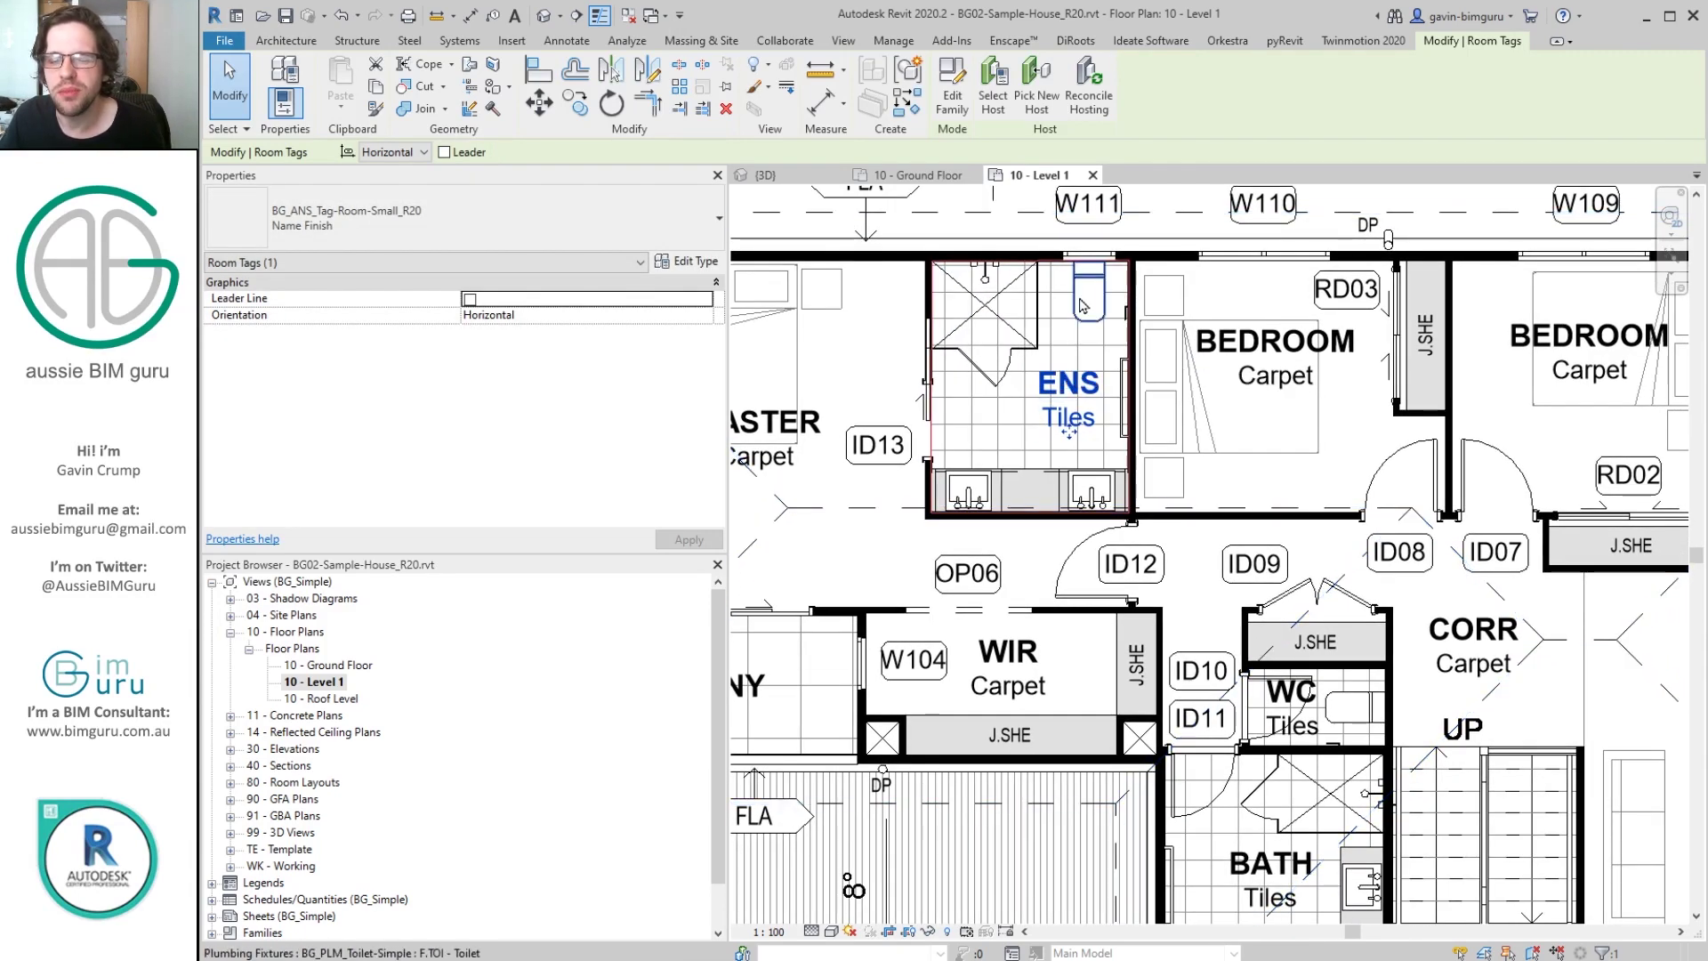
{"action": "scroll", "coordinate": [1099, 404], "scroll_direction": "down", "scroll_amount": 2}
{"action": "middle_click_drag", "start_coordinate": [1059, 569], "coordinate": [1112, 444]}
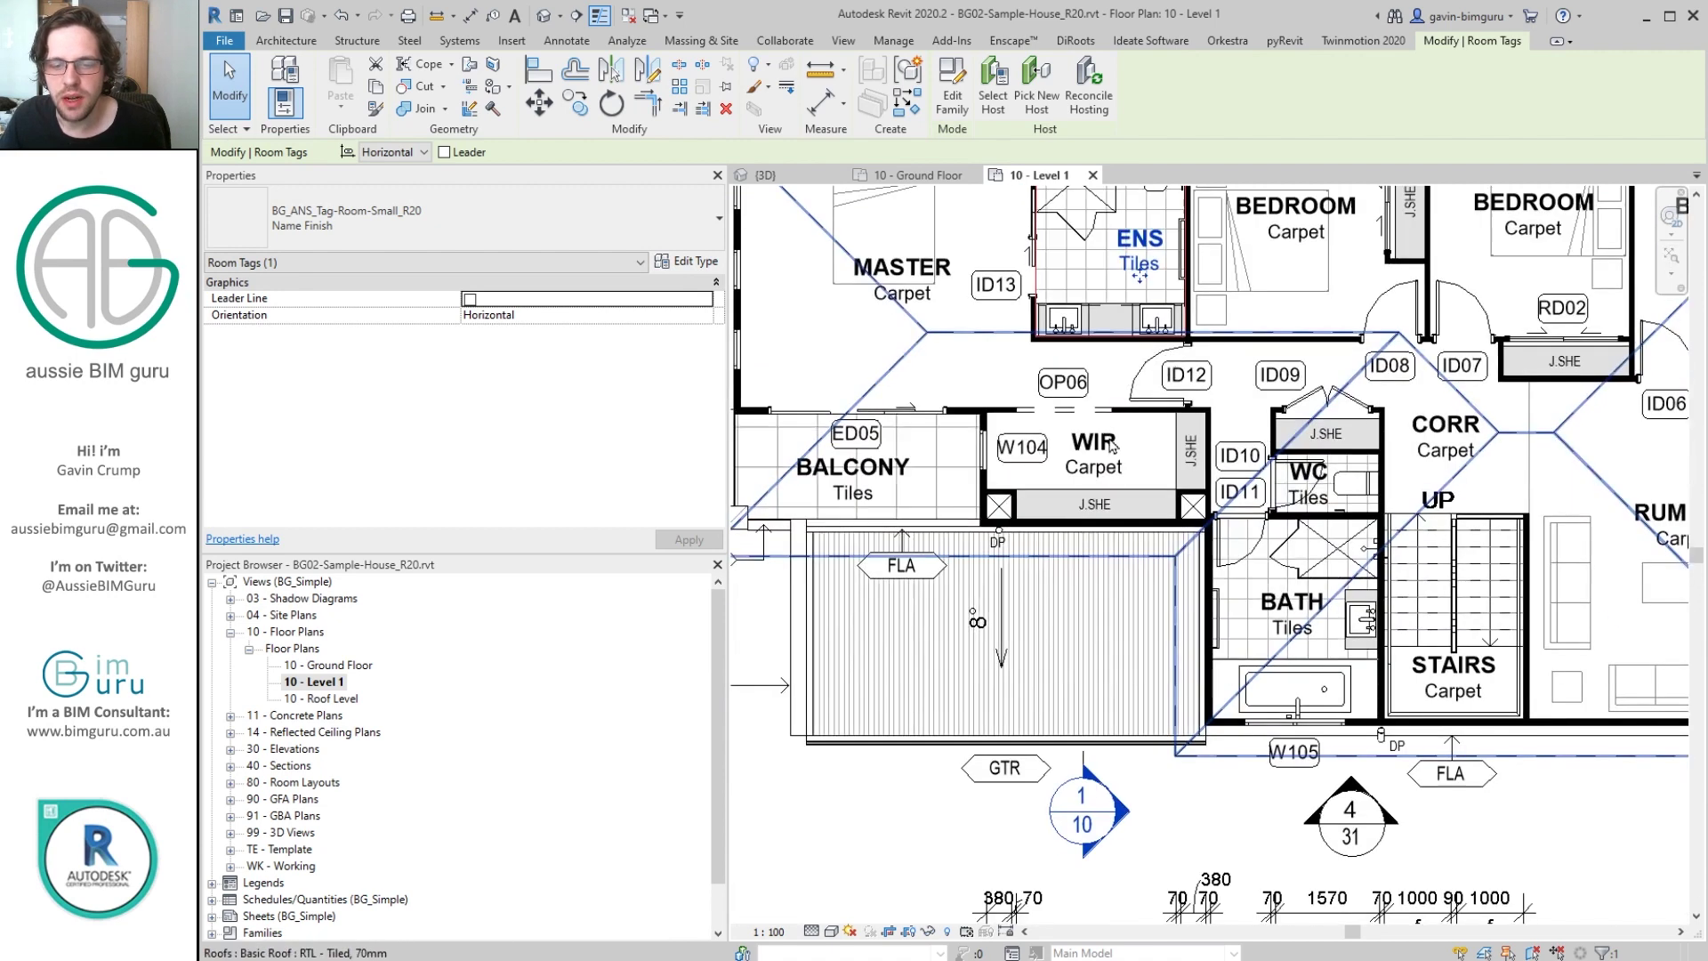
{"action": "left_click", "coordinate": [1100, 461]}
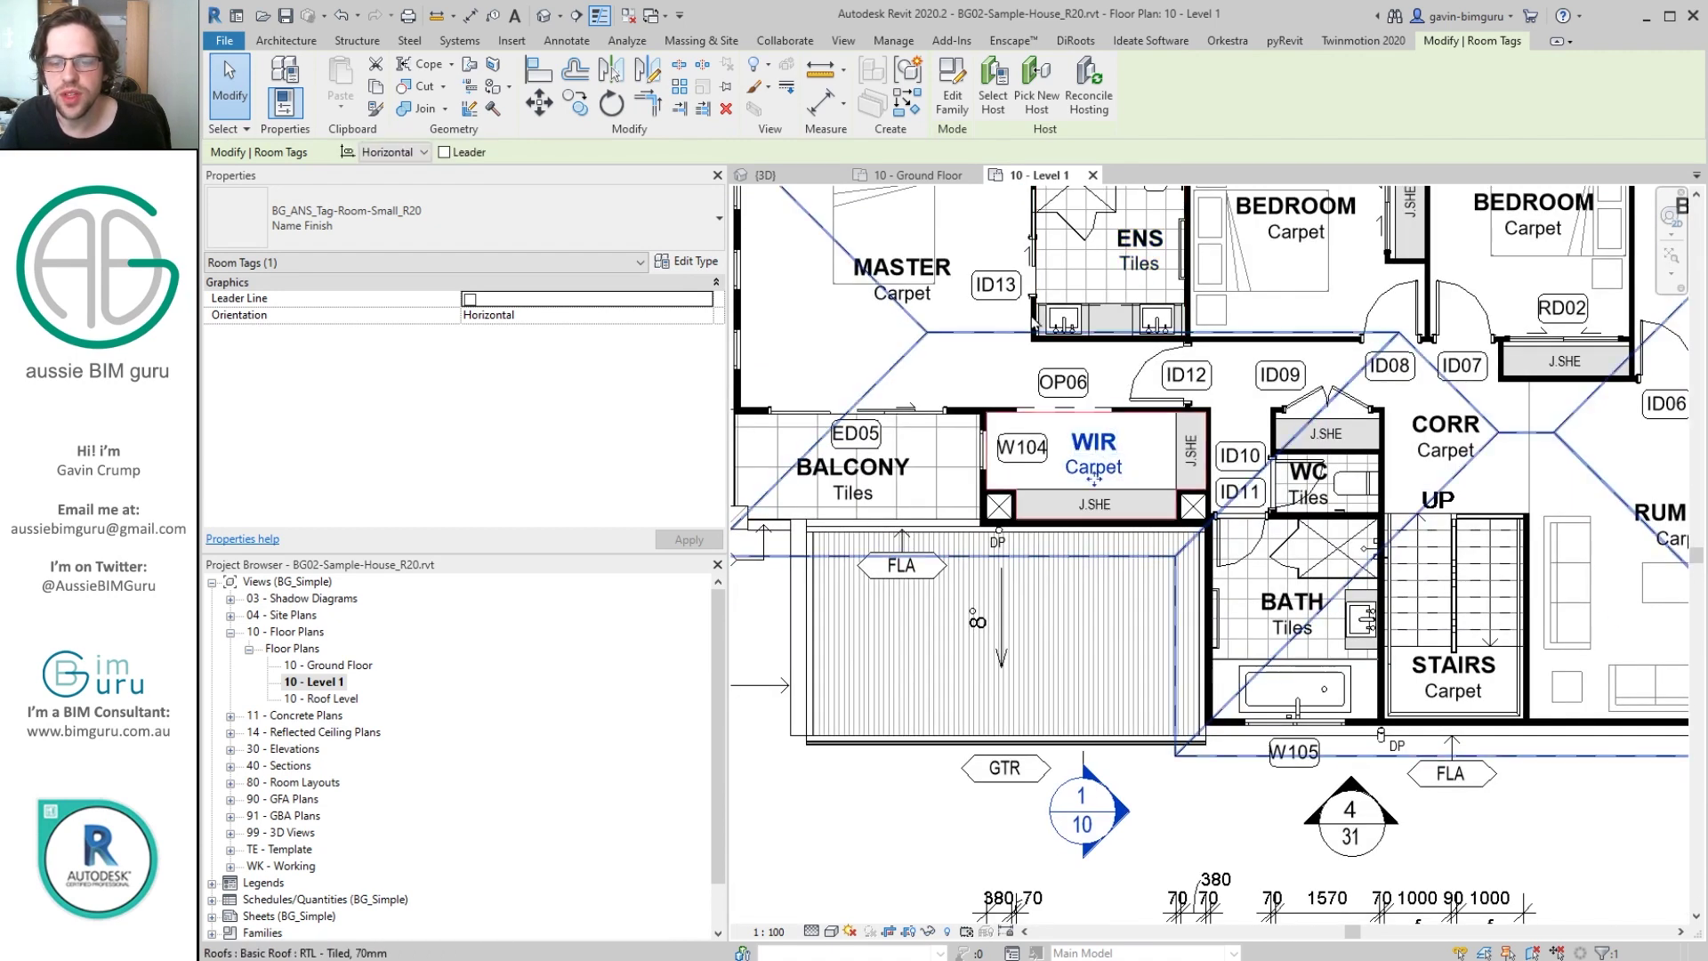
{"action": "left_click", "coordinate": [1143, 267], "text": "ctrl"}
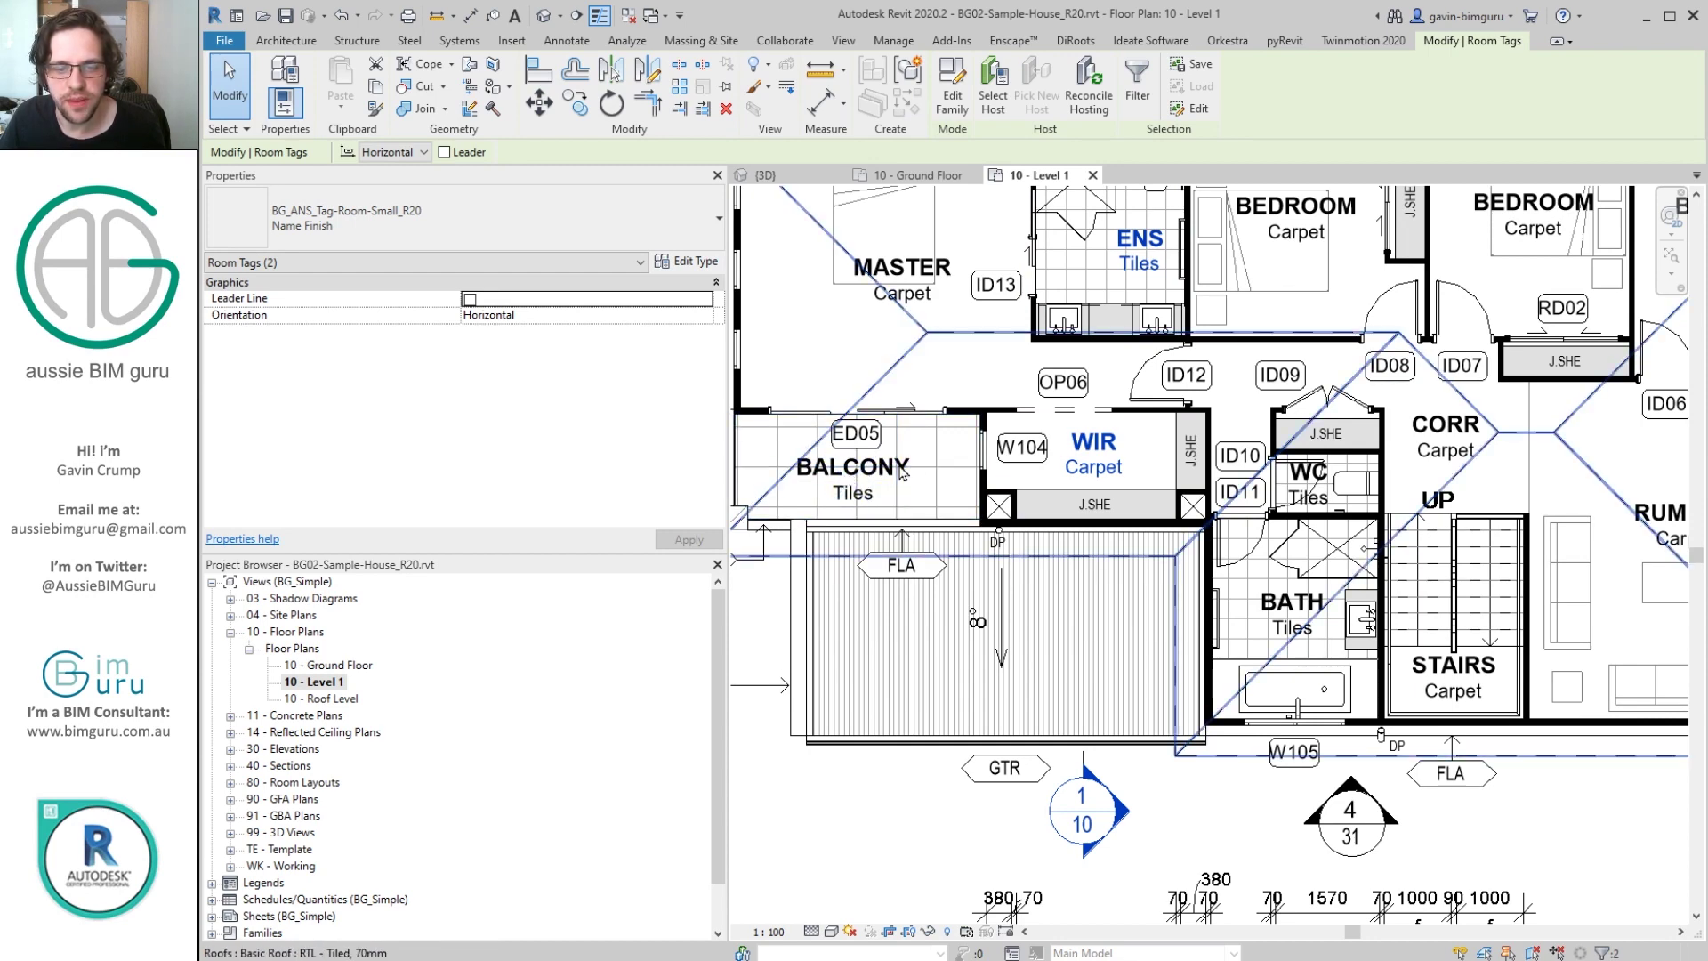
{"action": "left_click", "coordinate": [901, 460], "text": "ctrl"}
{"action": "scroll", "coordinate": [1068, 453], "scroll_direction": "up", "scroll_amount": 2}
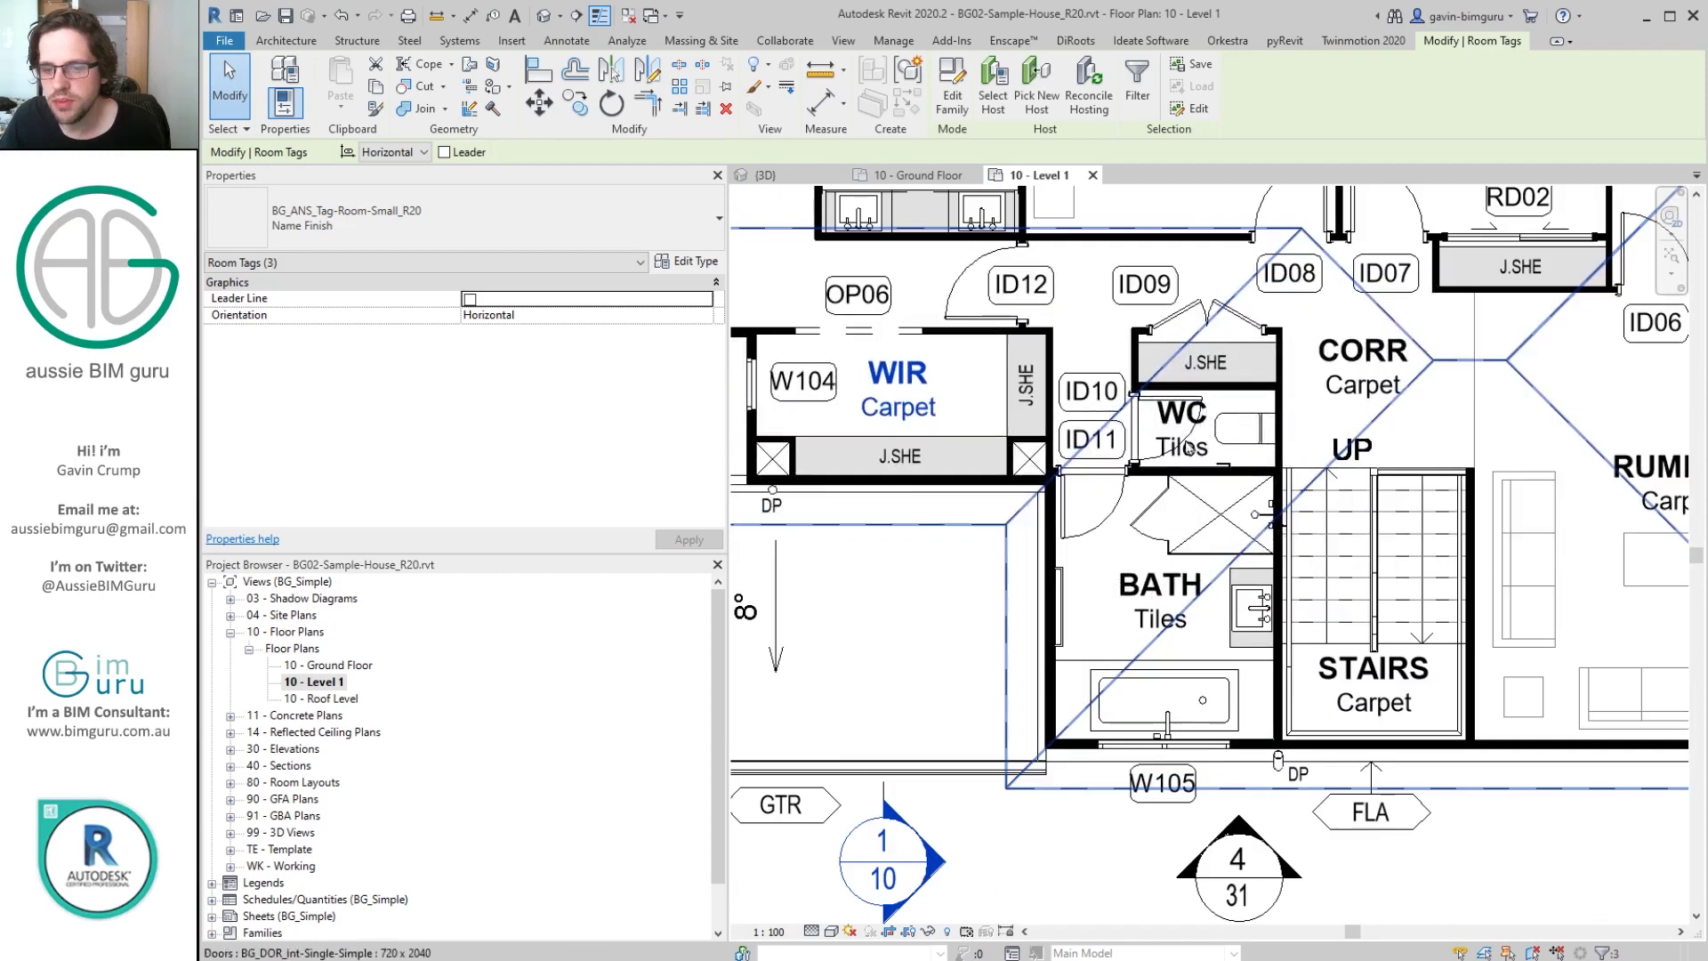
{"action": "left_click", "coordinate": [1201, 450], "text": "ctrl"}
{"action": "middle_click_drag", "start_coordinate": [1201, 450], "coordinate": [885, 515]}
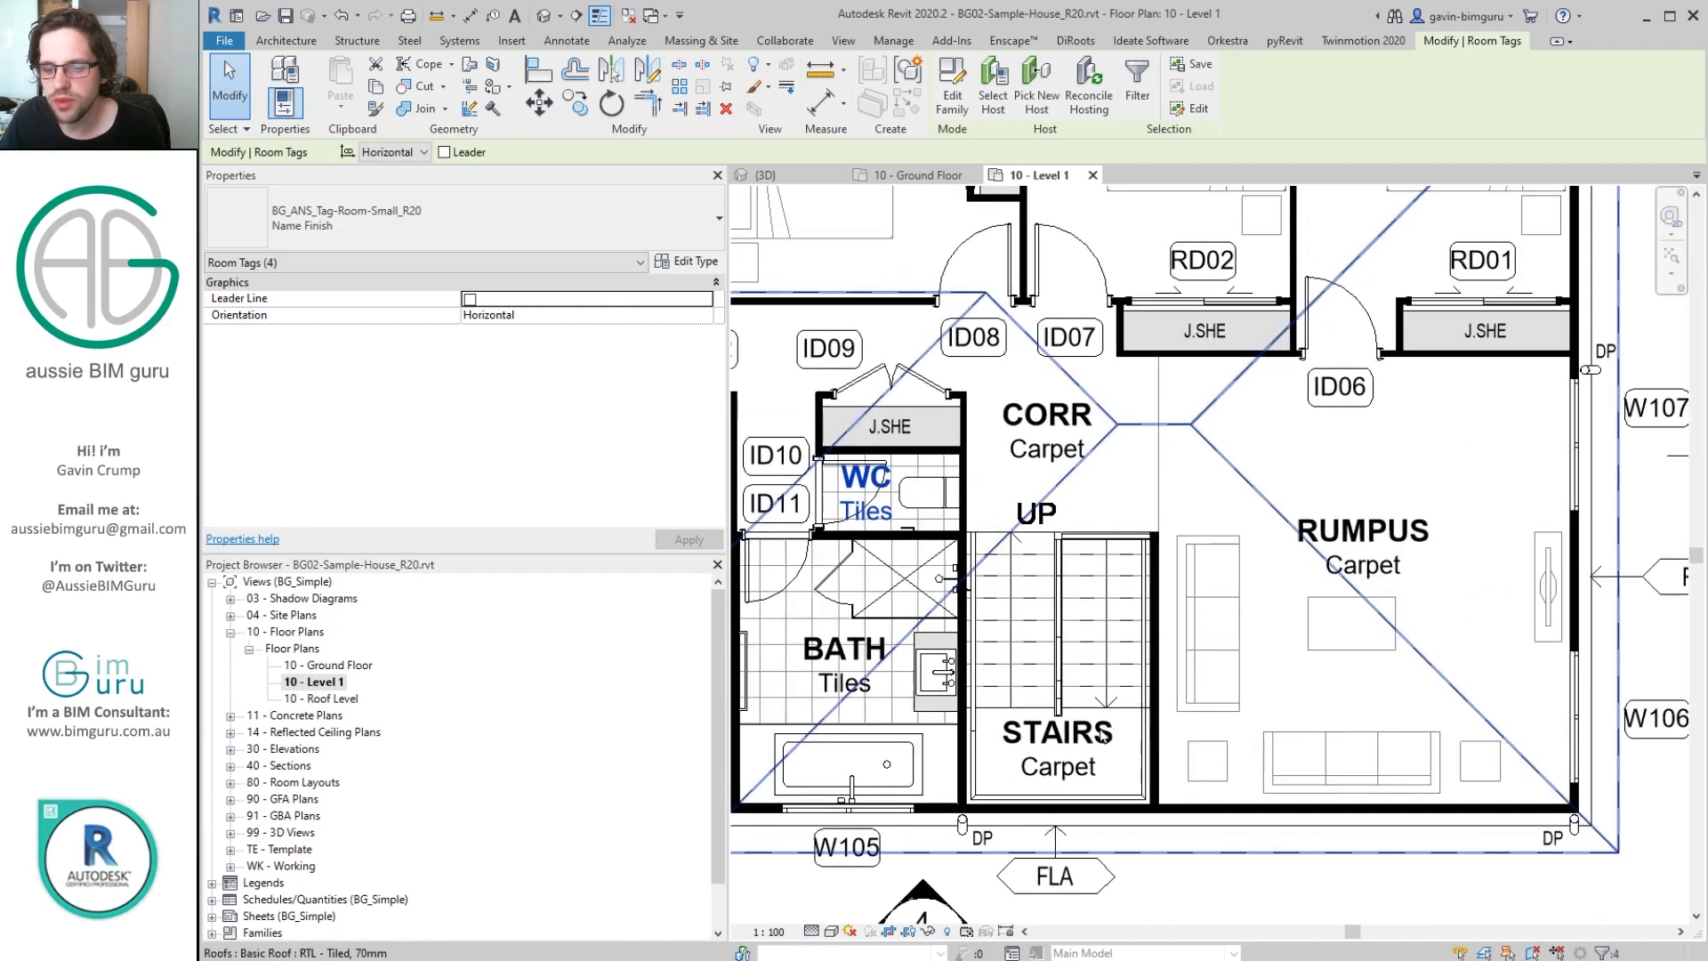
{"action": "left_click", "coordinate": [1083, 772], "text": "ctrl"}
{"action": "scroll", "coordinate": [1084, 772], "scroll_direction": "down", "scroll_amount": 2}
{"action": "middle_click_drag", "start_coordinate": [1084, 772], "coordinate": [1566, 756]}
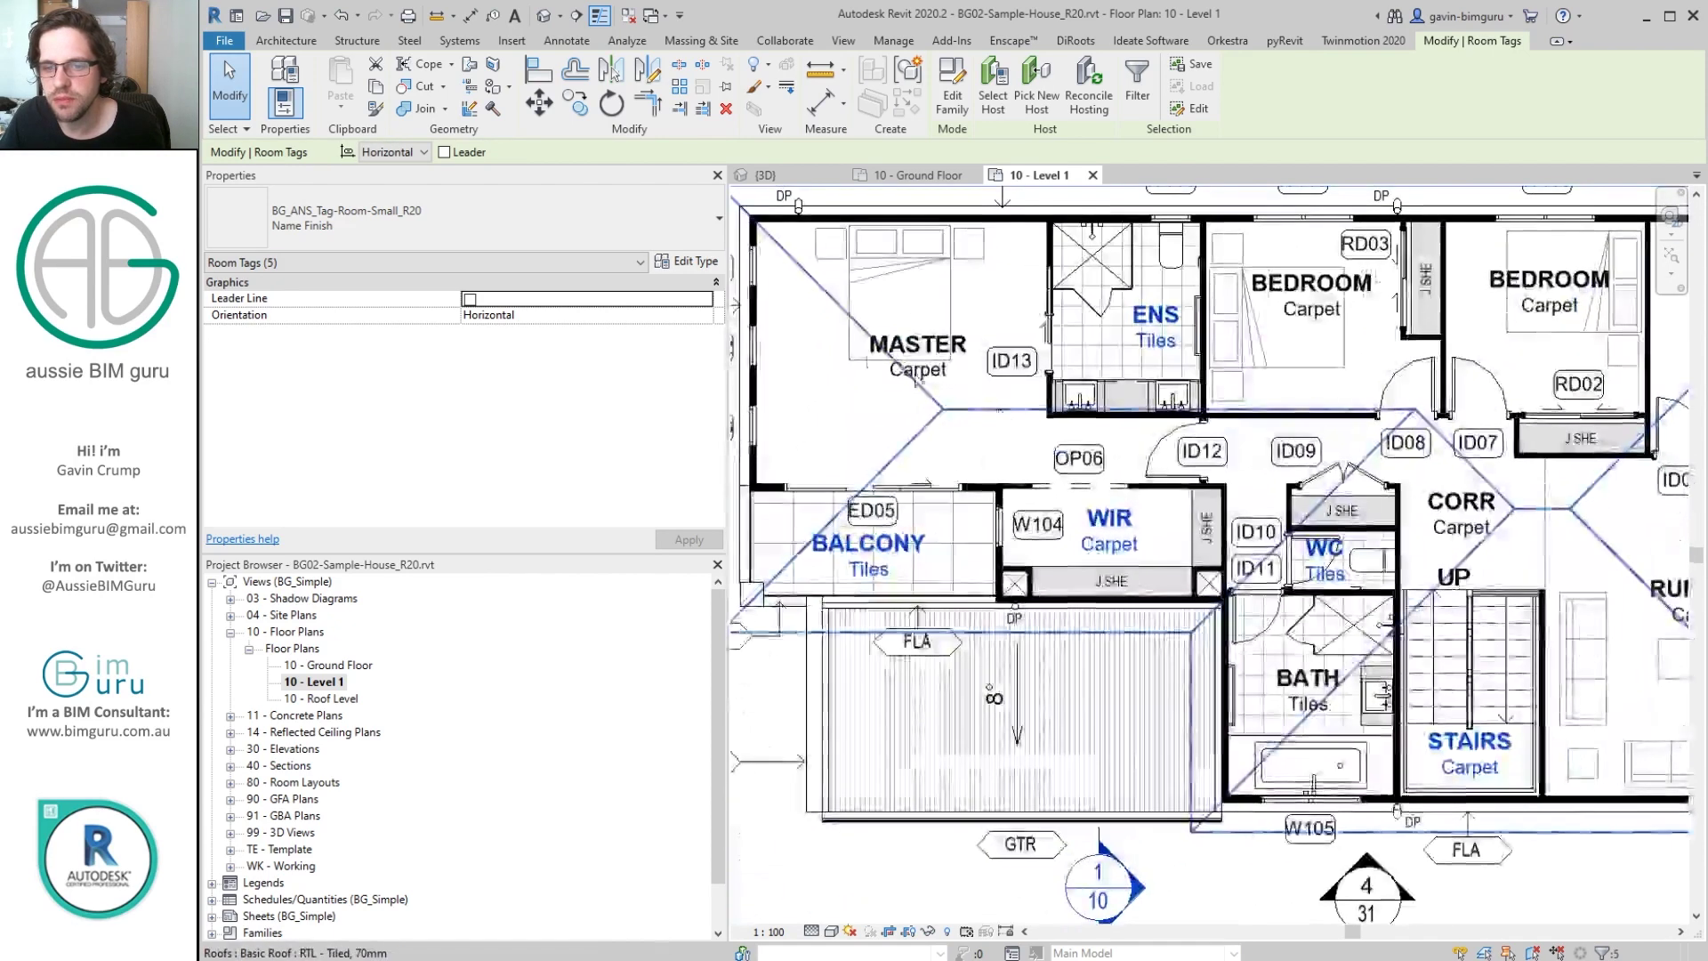
{"action": "left_click", "coordinate": [480, 215]}
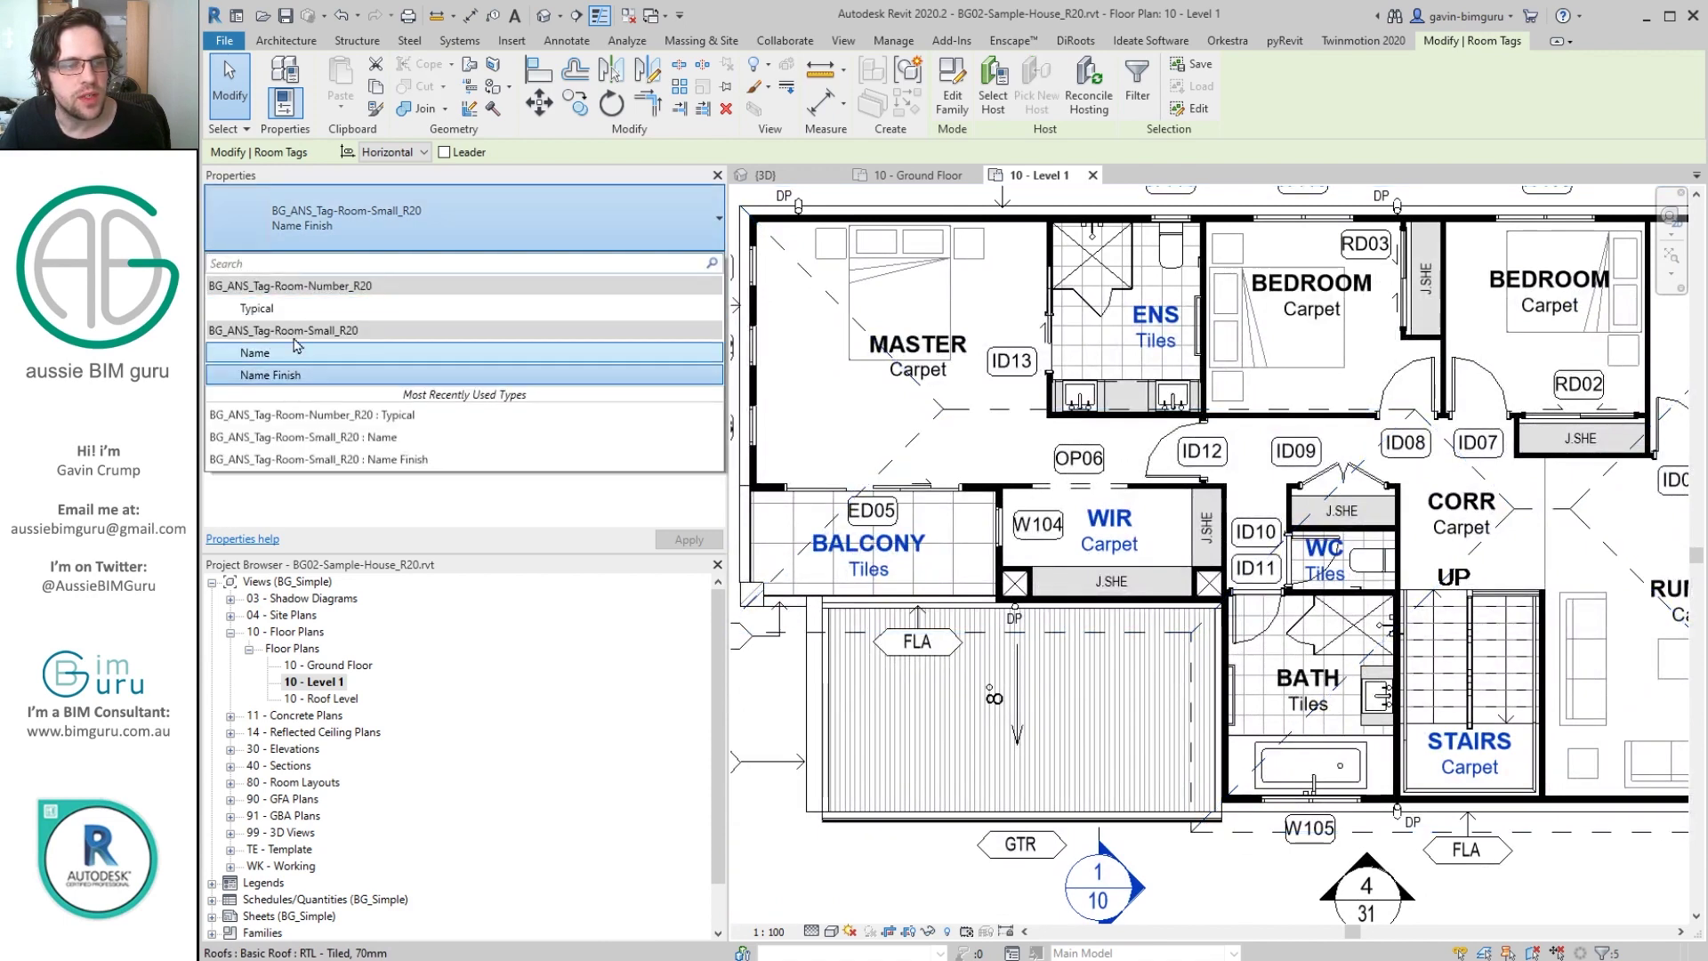
Convert the five Level 1 tags to room-number tags and start numbering the balcony.
{"action": "left_click", "coordinate": [299, 316]}
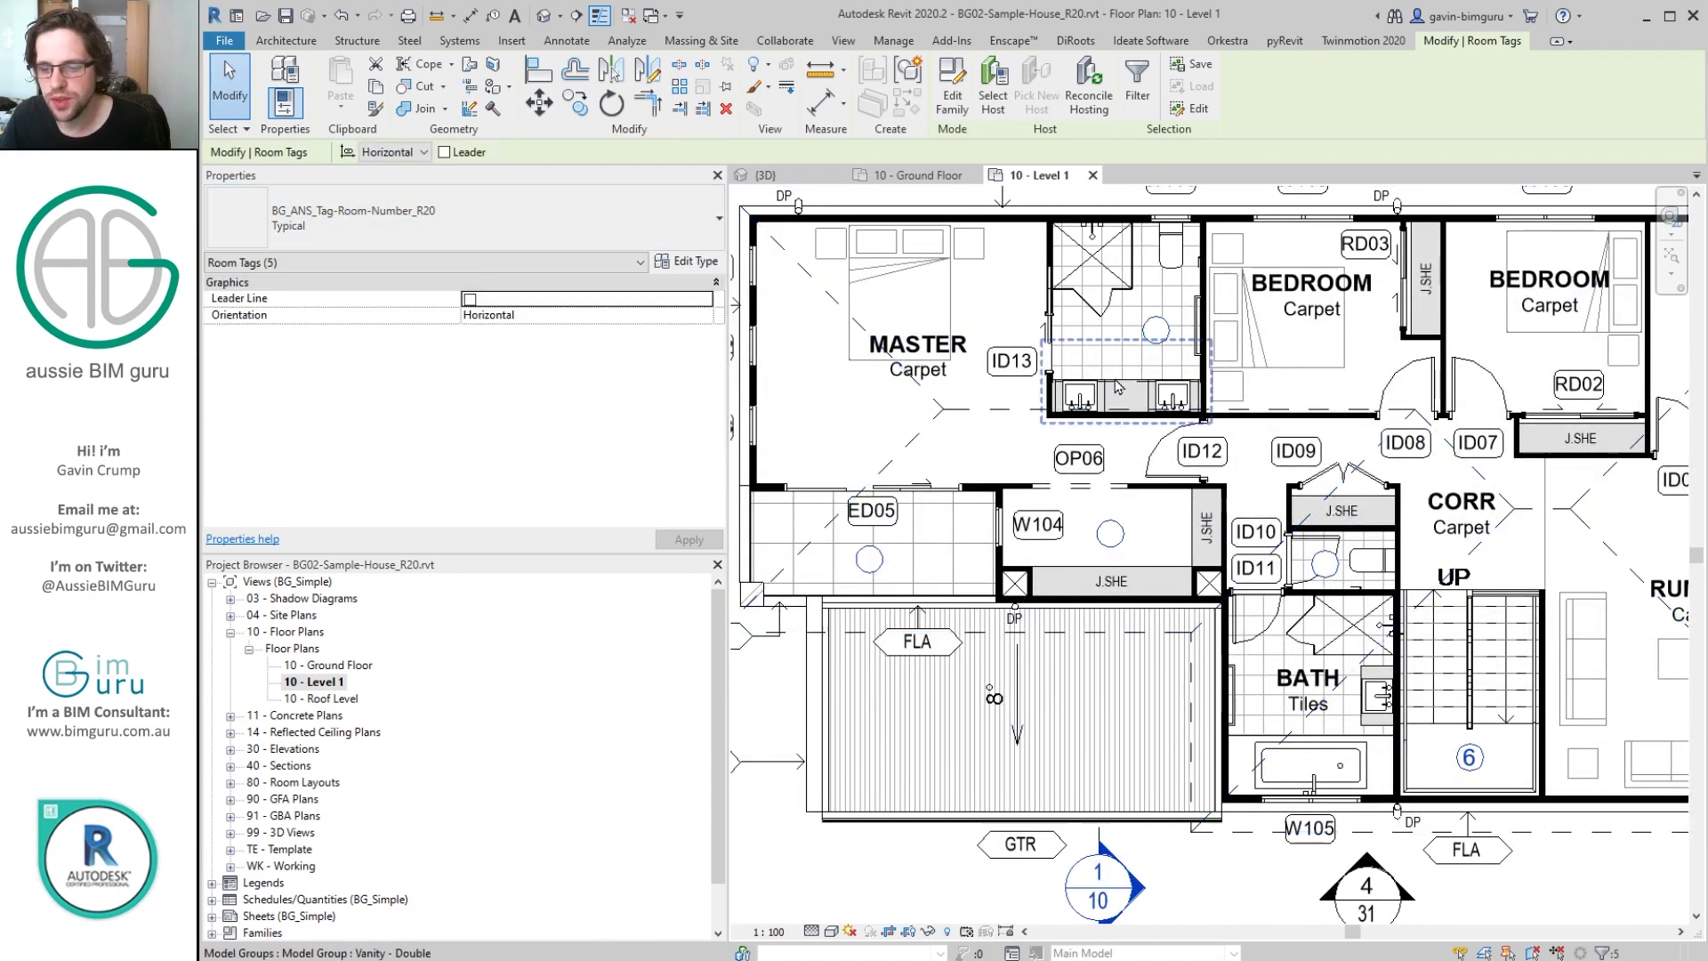
{"action": "left_click", "coordinate": [867, 566]}
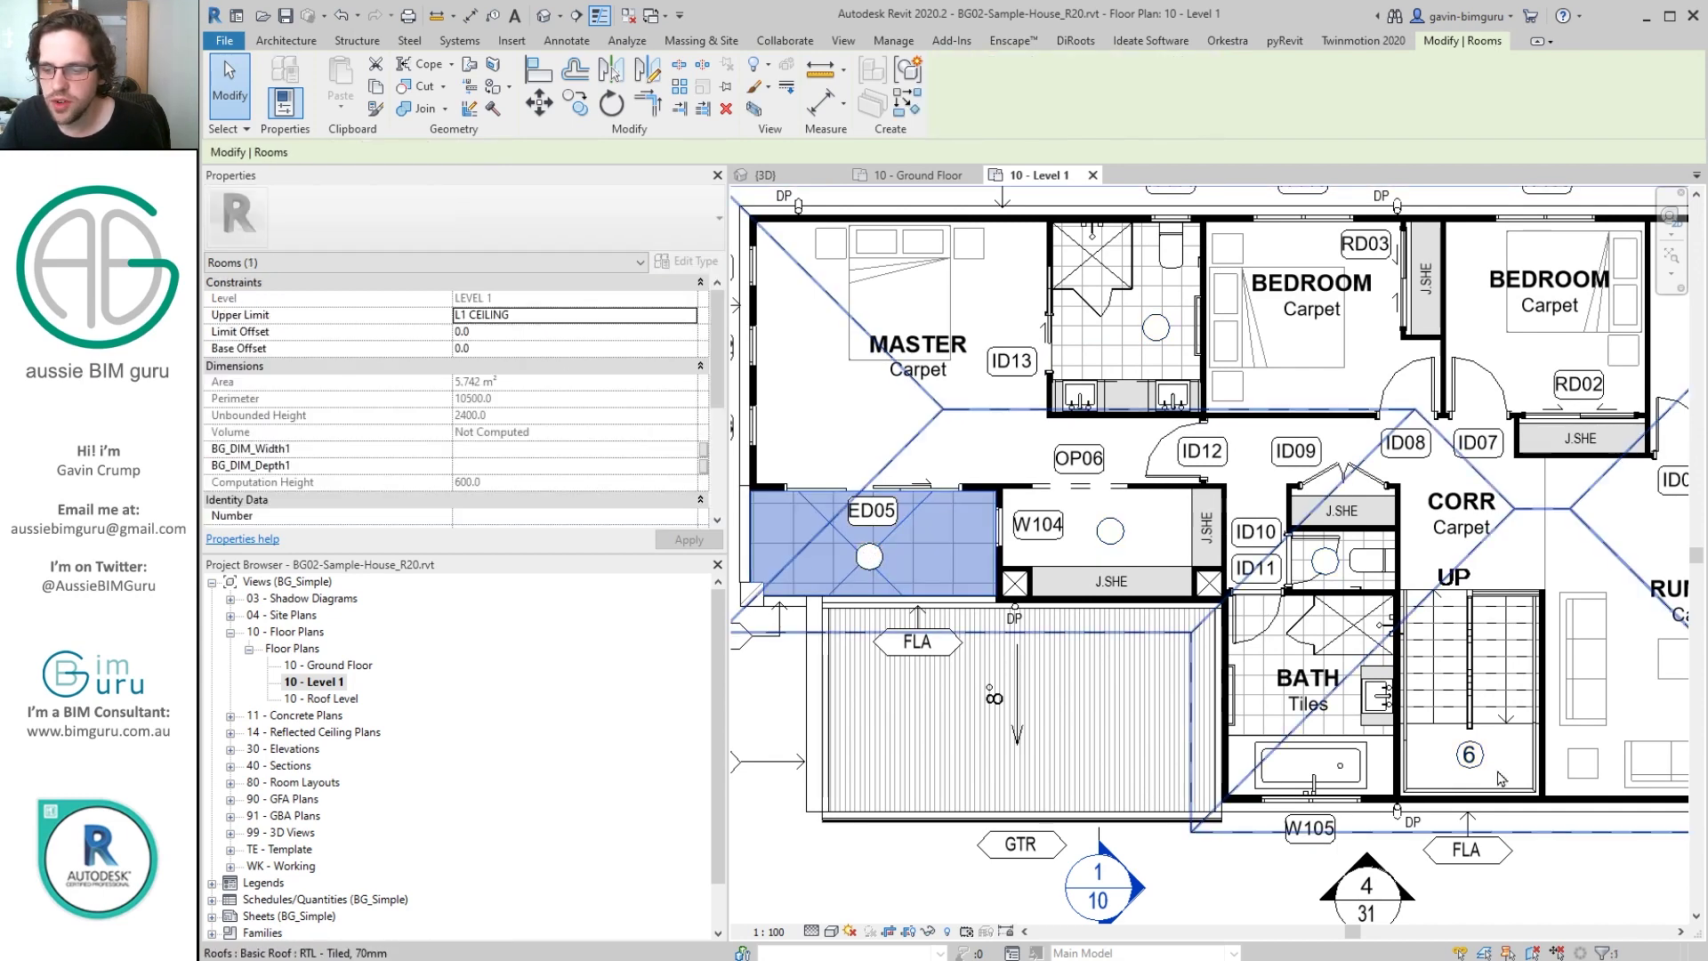
{"action": "scroll", "coordinate": [1502, 780], "scroll_direction": "up", "scroll_amount": 4}
{"action": "middle_click_drag", "start_coordinate": [1501, 780], "coordinate": [763, 498]}
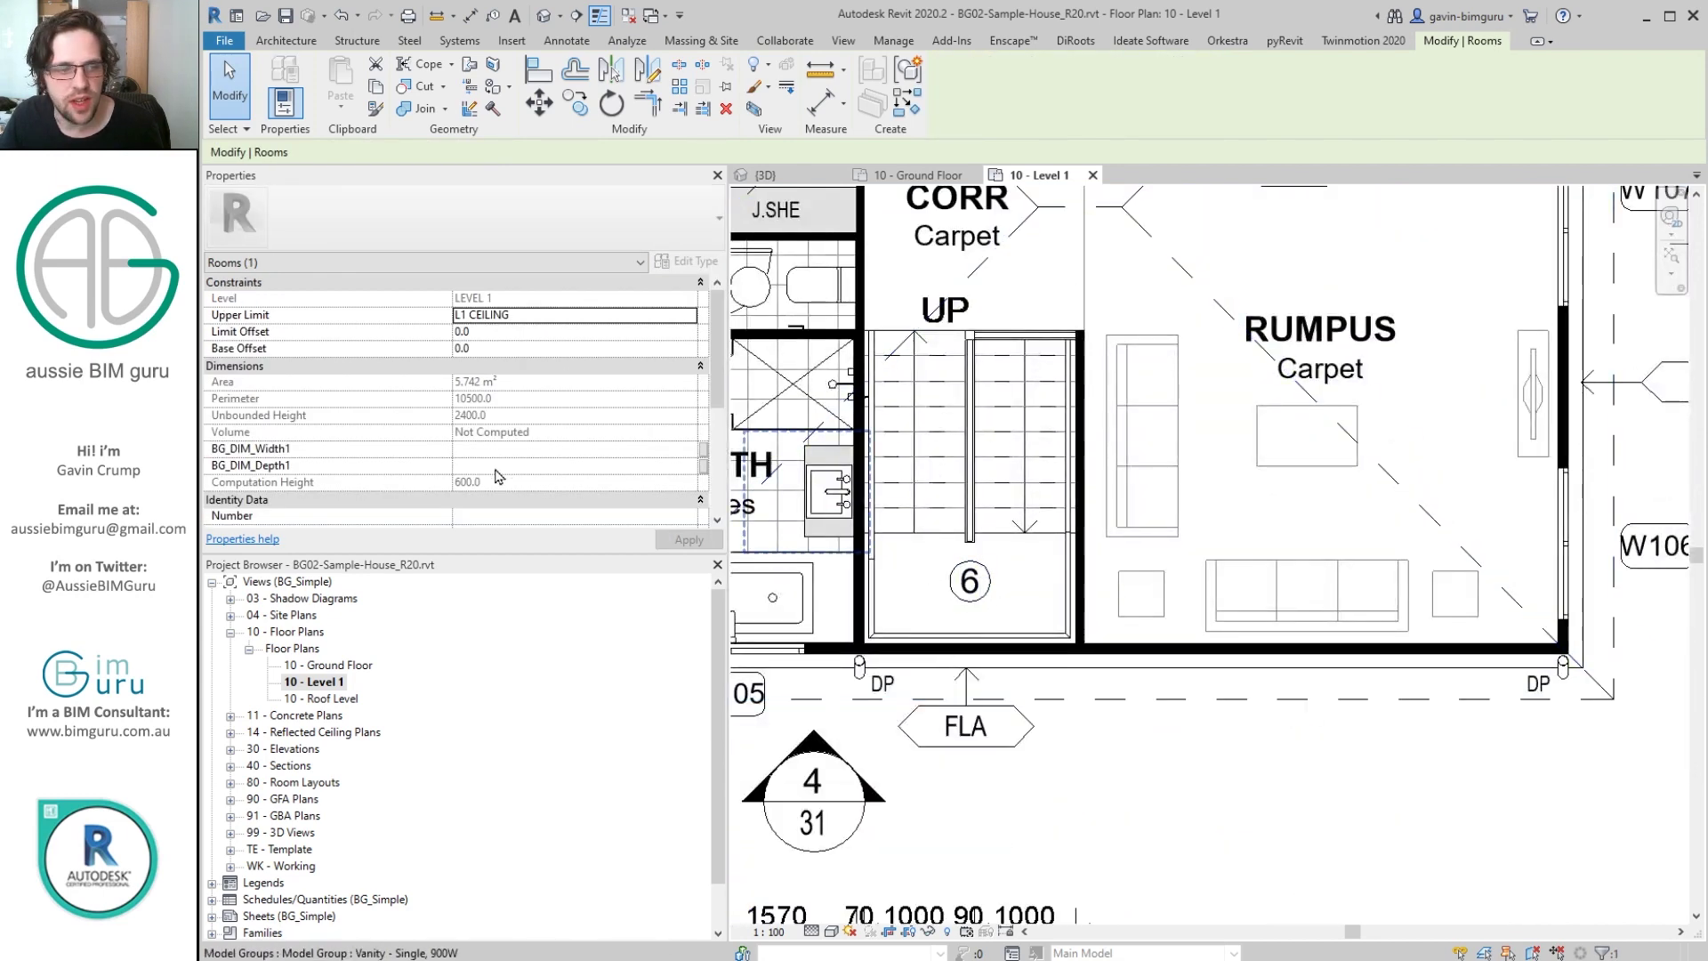
{"action": "scroll", "coordinate": [498, 476], "scroll_direction": "down", "scroll_amount": 3}
{"action": "key", "text": "Return"}
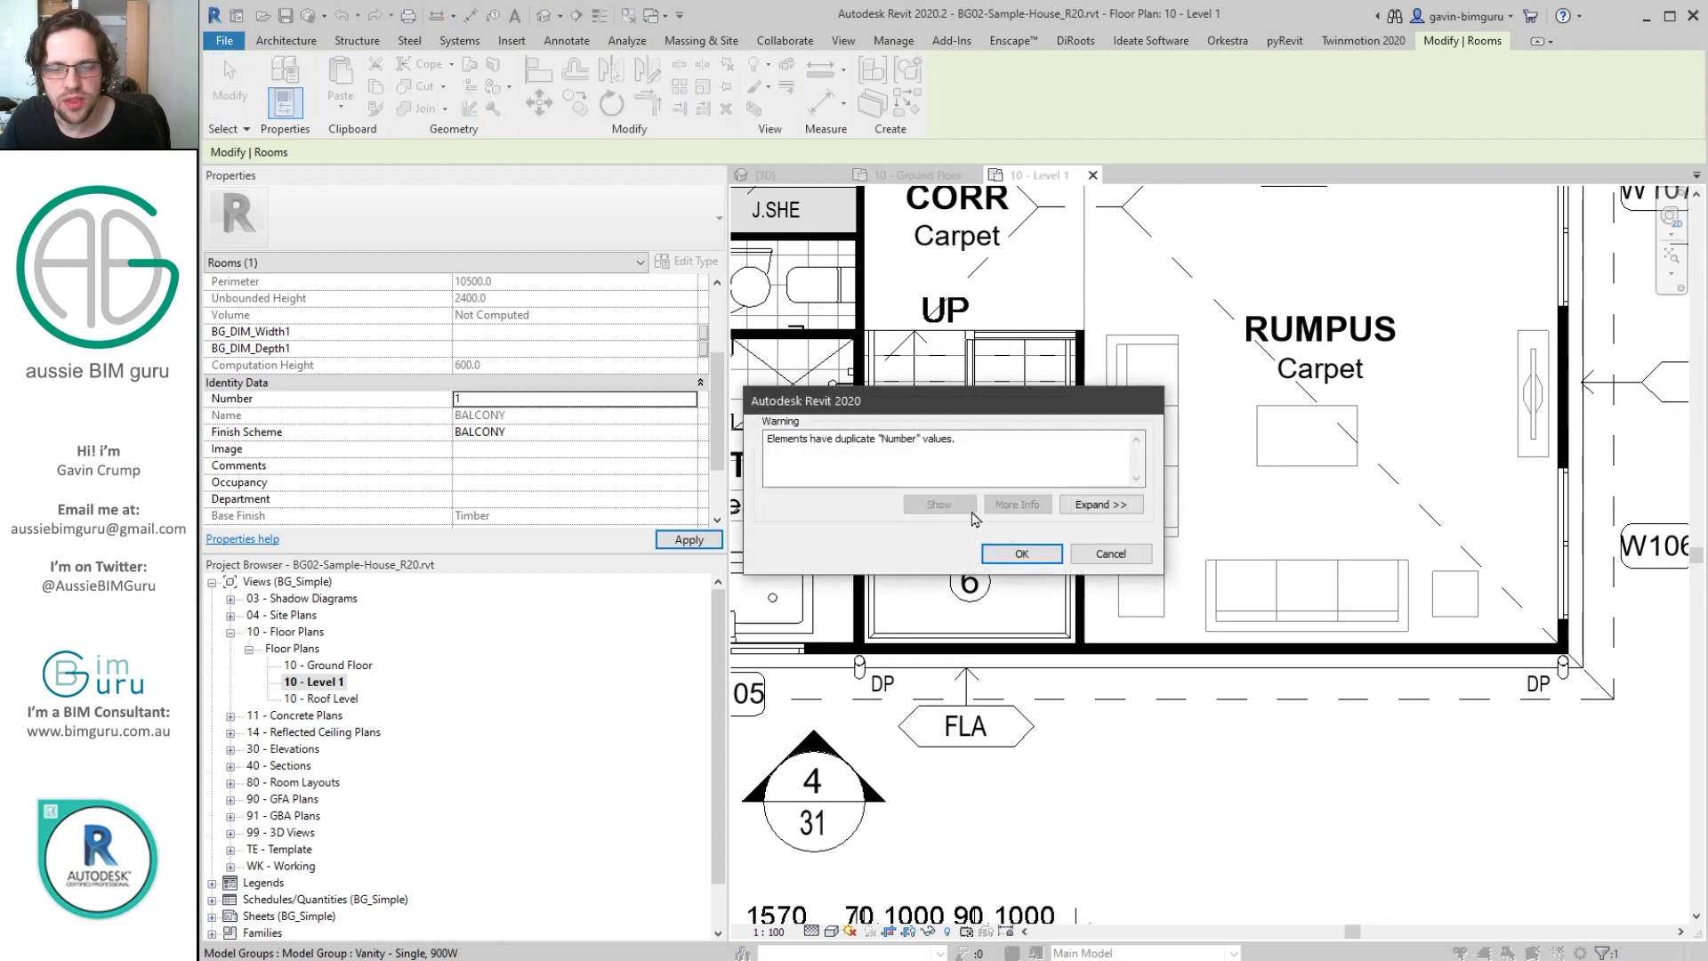
{"action": "left_click", "coordinate": [1022, 552]}
{"action": "scroll", "coordinate": [1173, 511], "scroll_direction": "down", "scroll_amount": 3}
{"action": "scroll", "coordinate": [1173, 511], "scroll_direction": "up", "scroll_amount": 2}
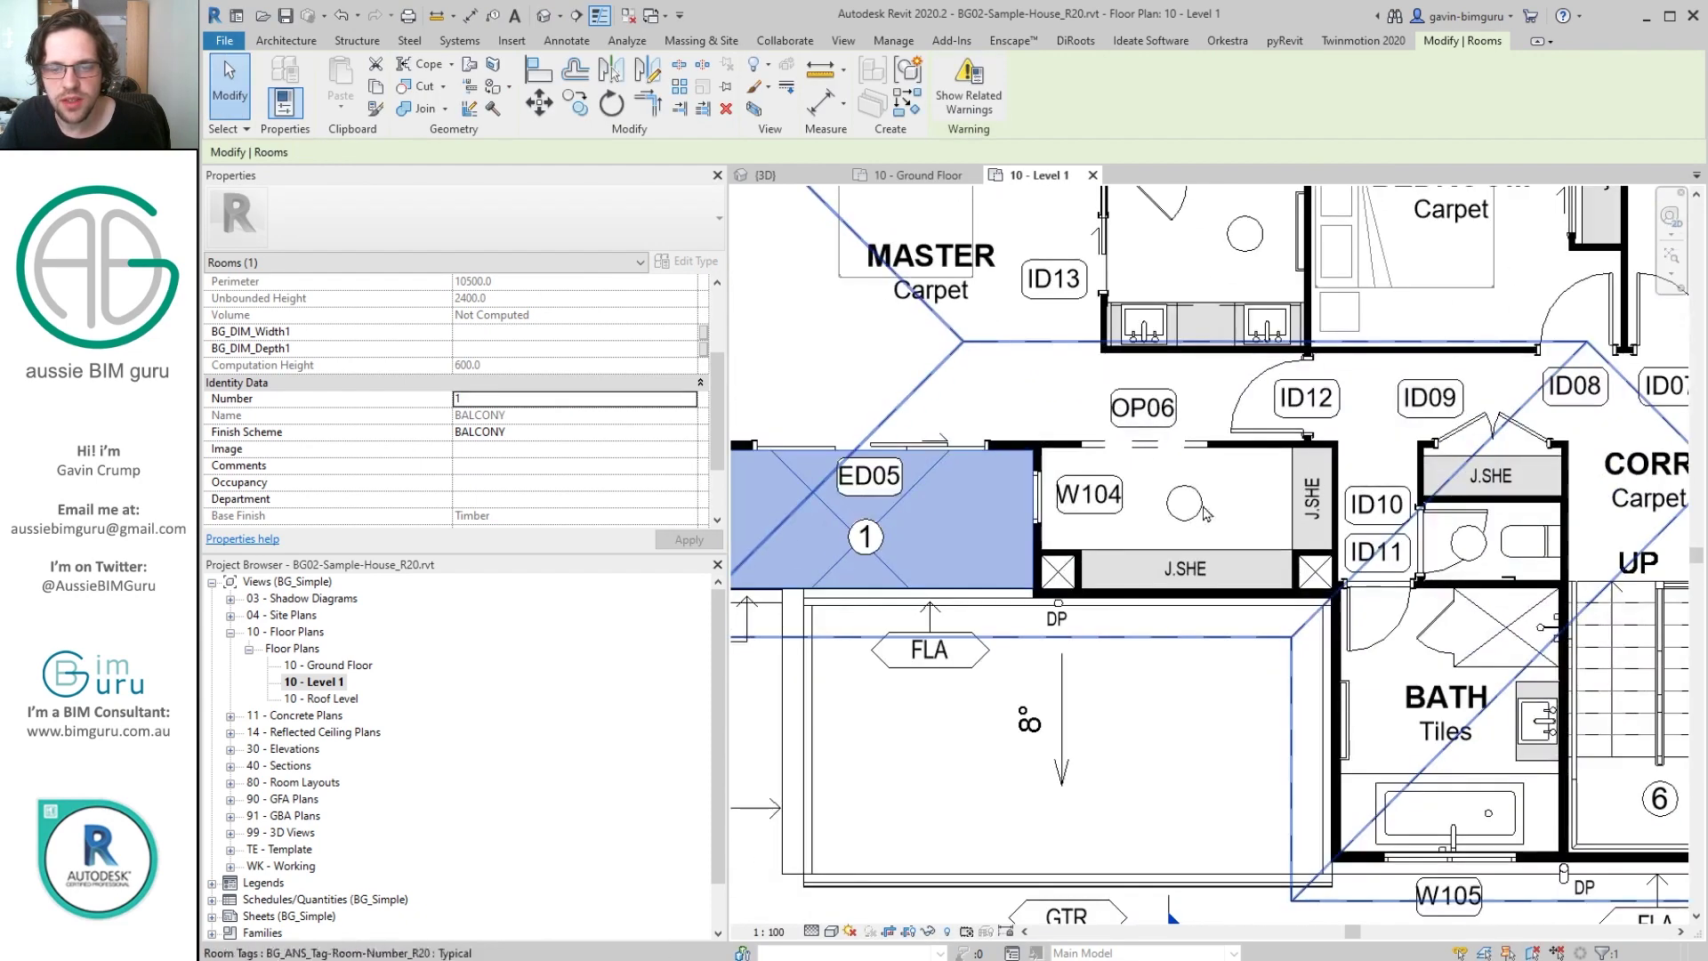
{"action": "left_click", "coordinate": [977, 534]}
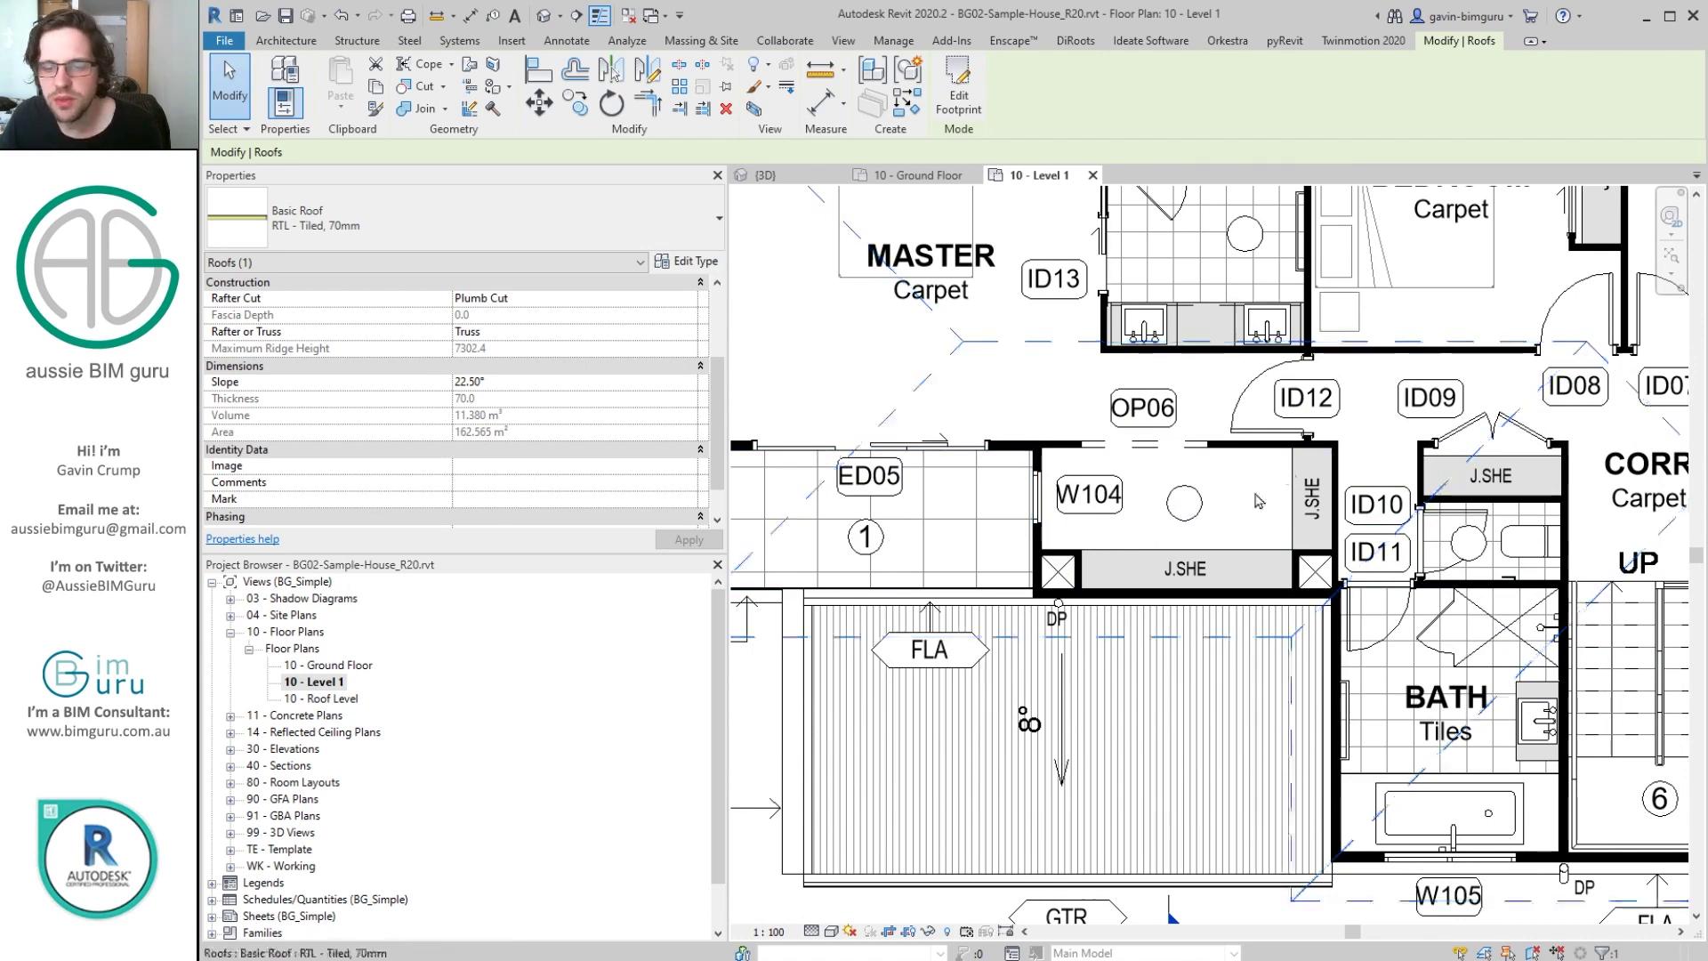
Number the balcony 7, dismissing the duplicate-number warning.
{"action": "left_click", "coordinate": [876, 540]}
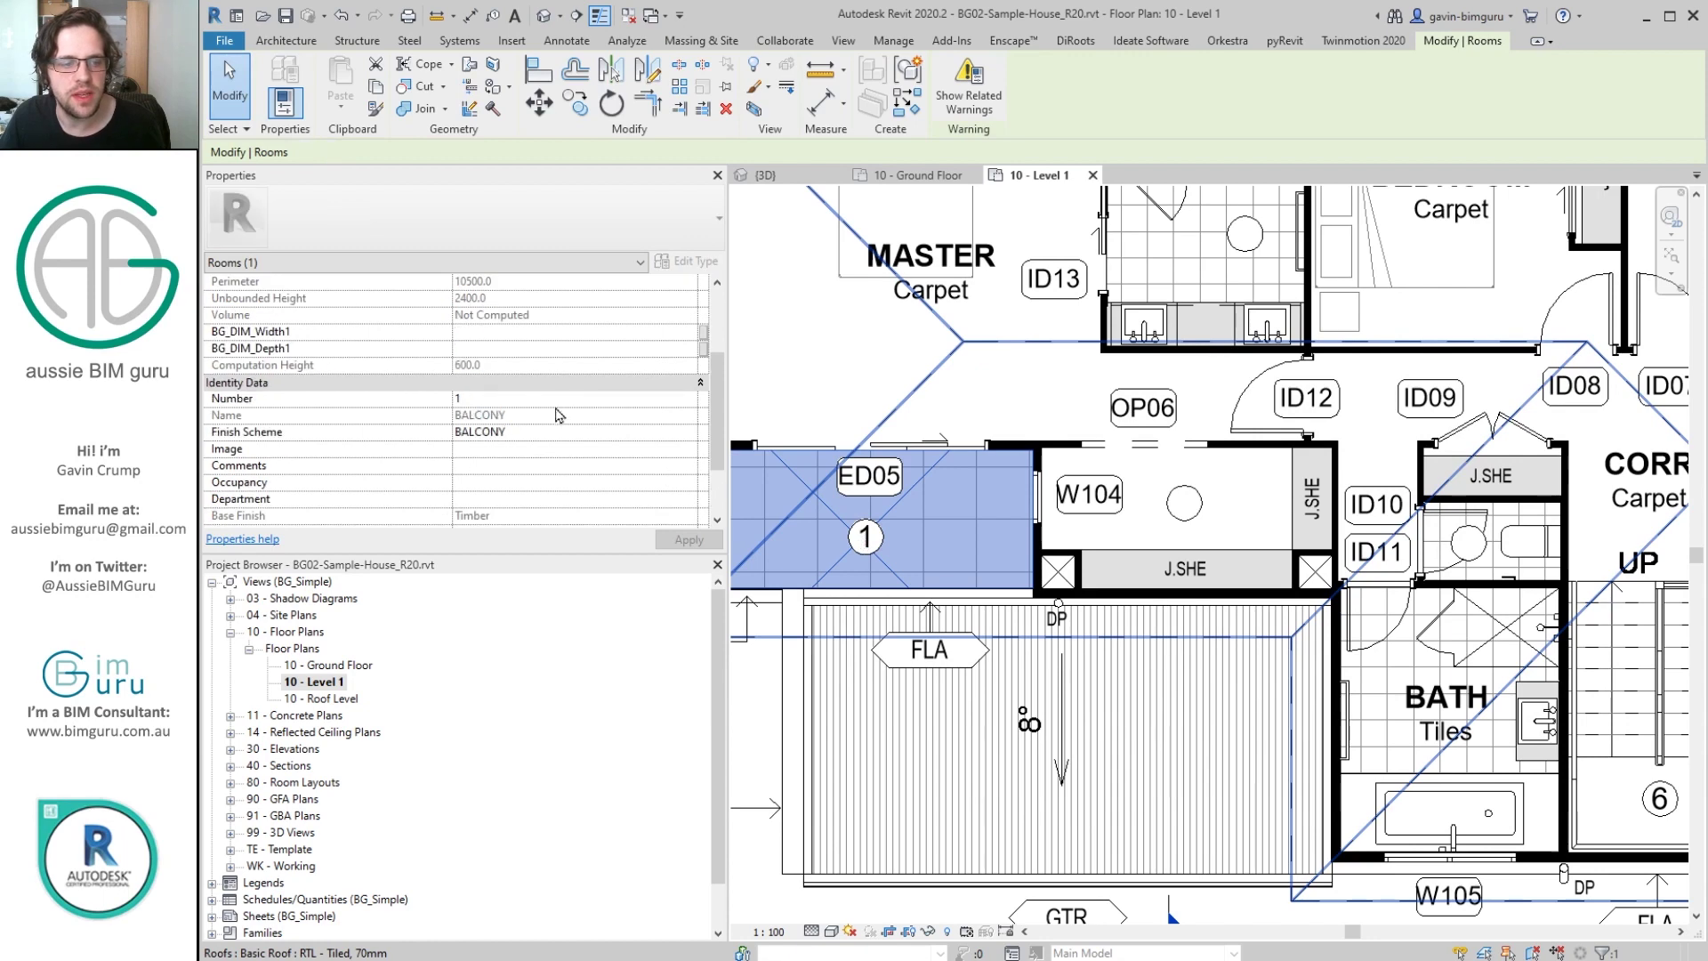
{"action": "left_click", "coordinate": [556, 399]}
{"action": "type", "text": "6"}
{"action": "key", "text": "Return"}
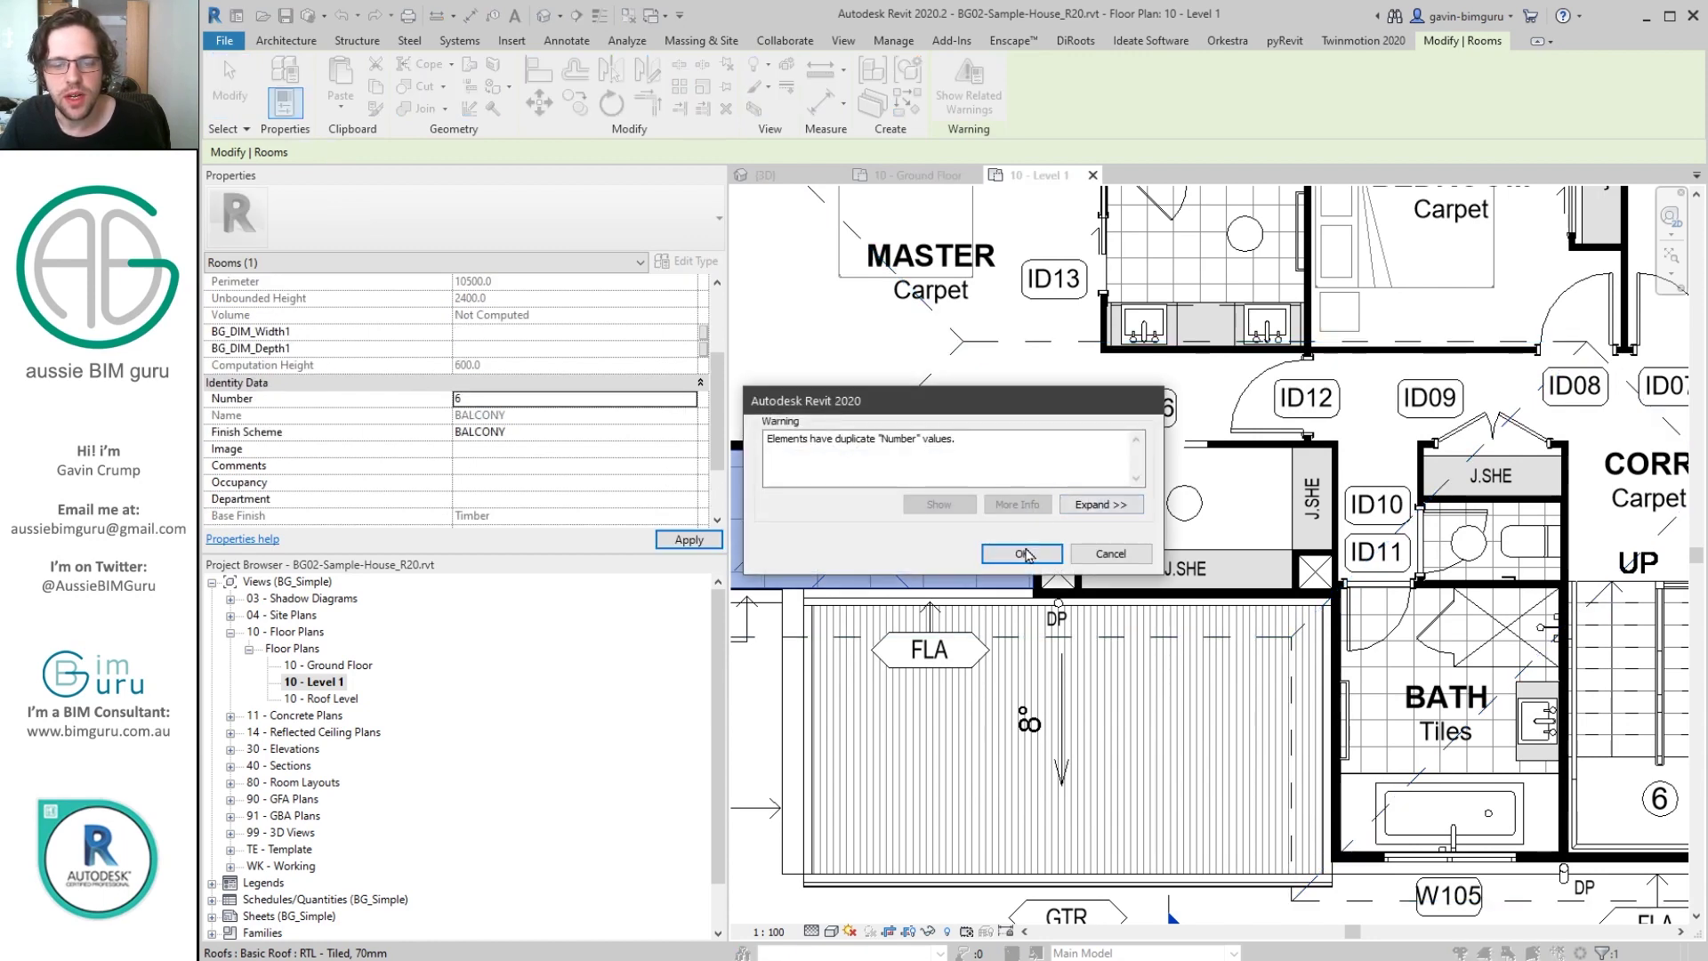
{"action": "left_click", "coordinate": [1021, 554]}
{"action": "key", "text": "Return"}
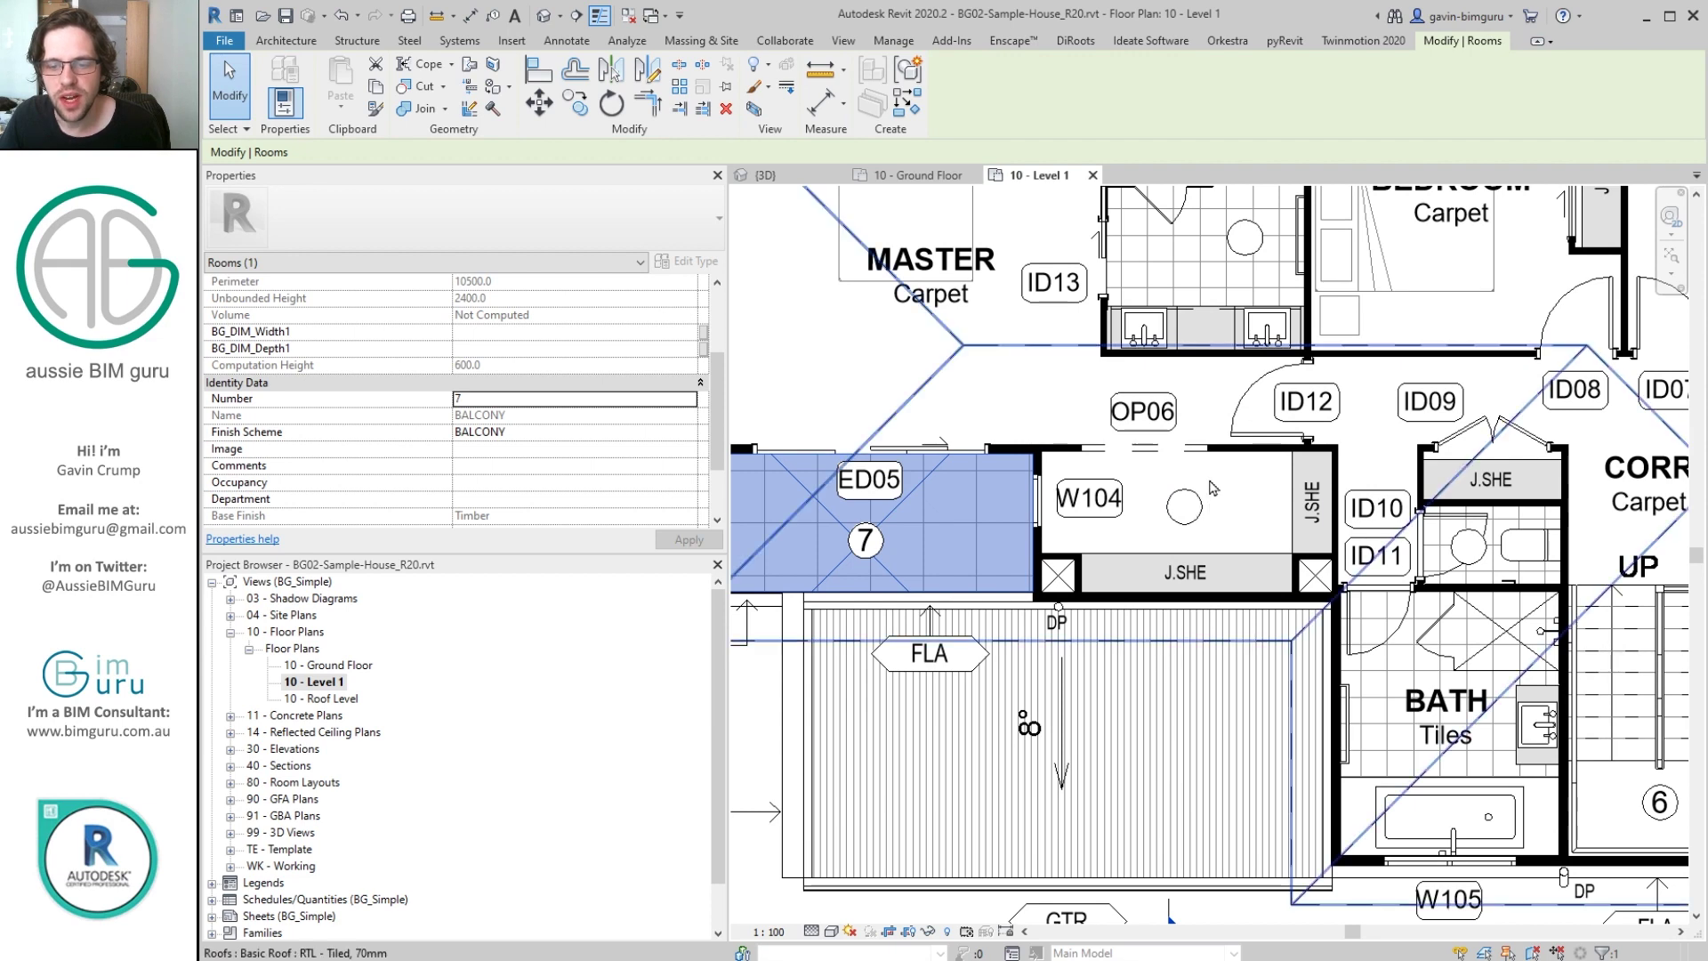
Number the walk-in robe 8, the ensuite 9 and the WC 10.
{"action": "left_click", "coordinate": [1157, 473]}
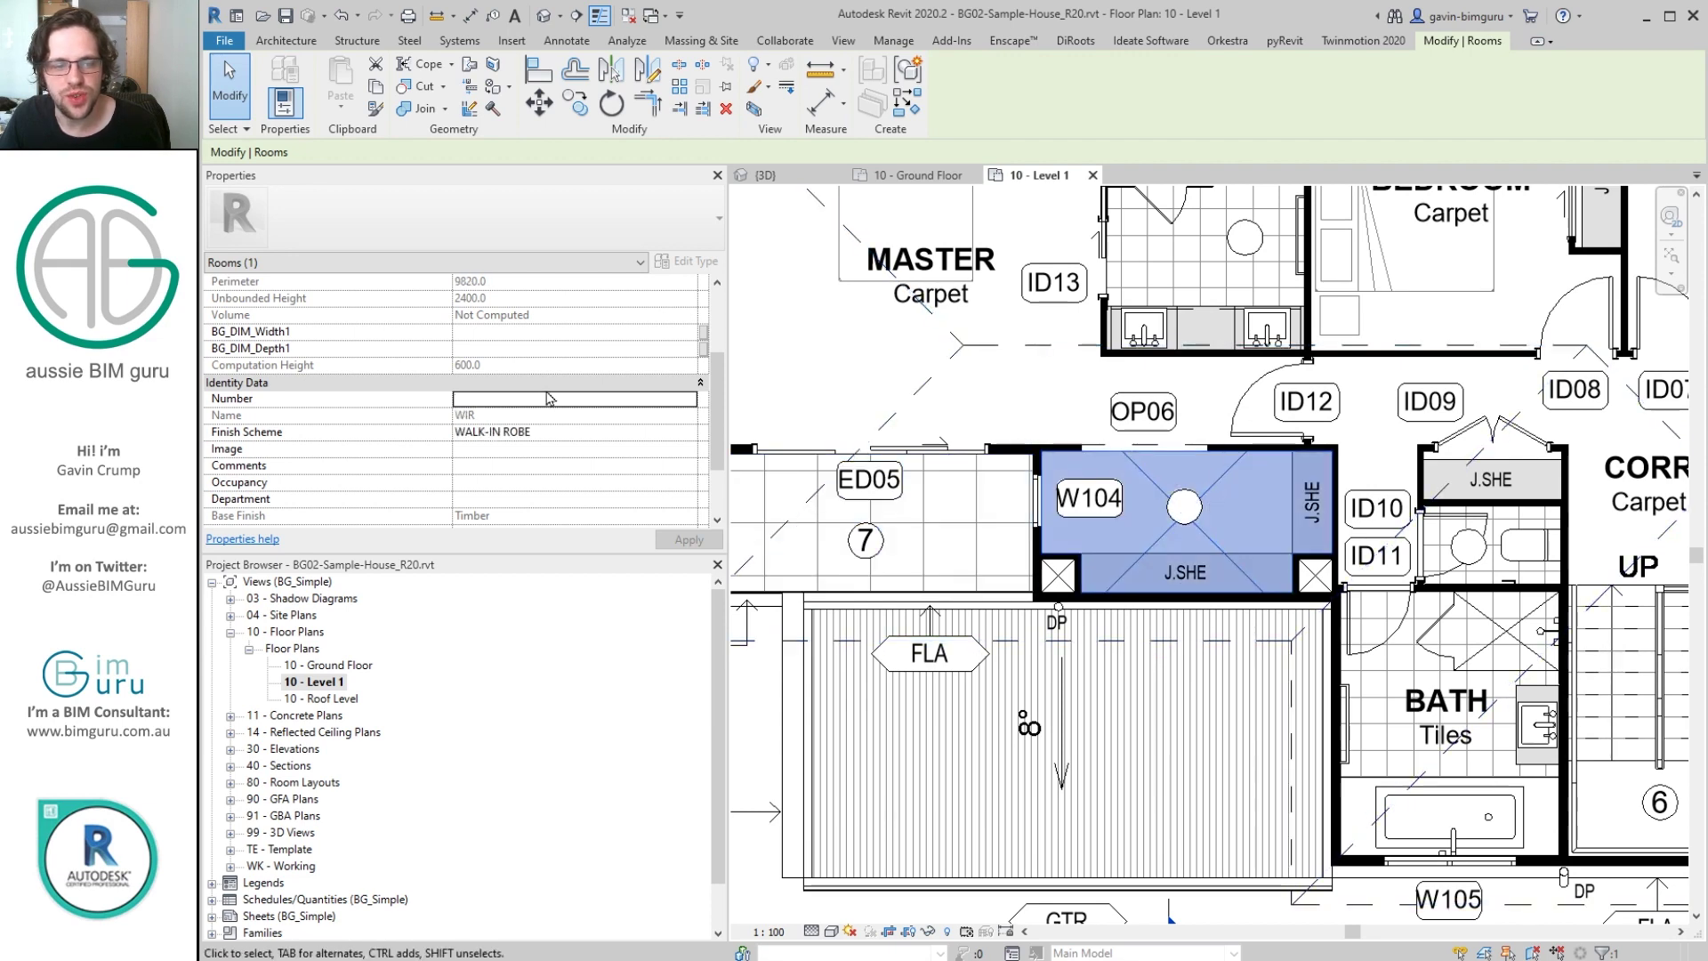
{"action": "left_click", "coordinate": [551, 402]}
{"action": "type", "text": "8"}
{"action": "middle_click_drag", "start_coordinate": [1245, 240], "coordinate": [1193, 435]}
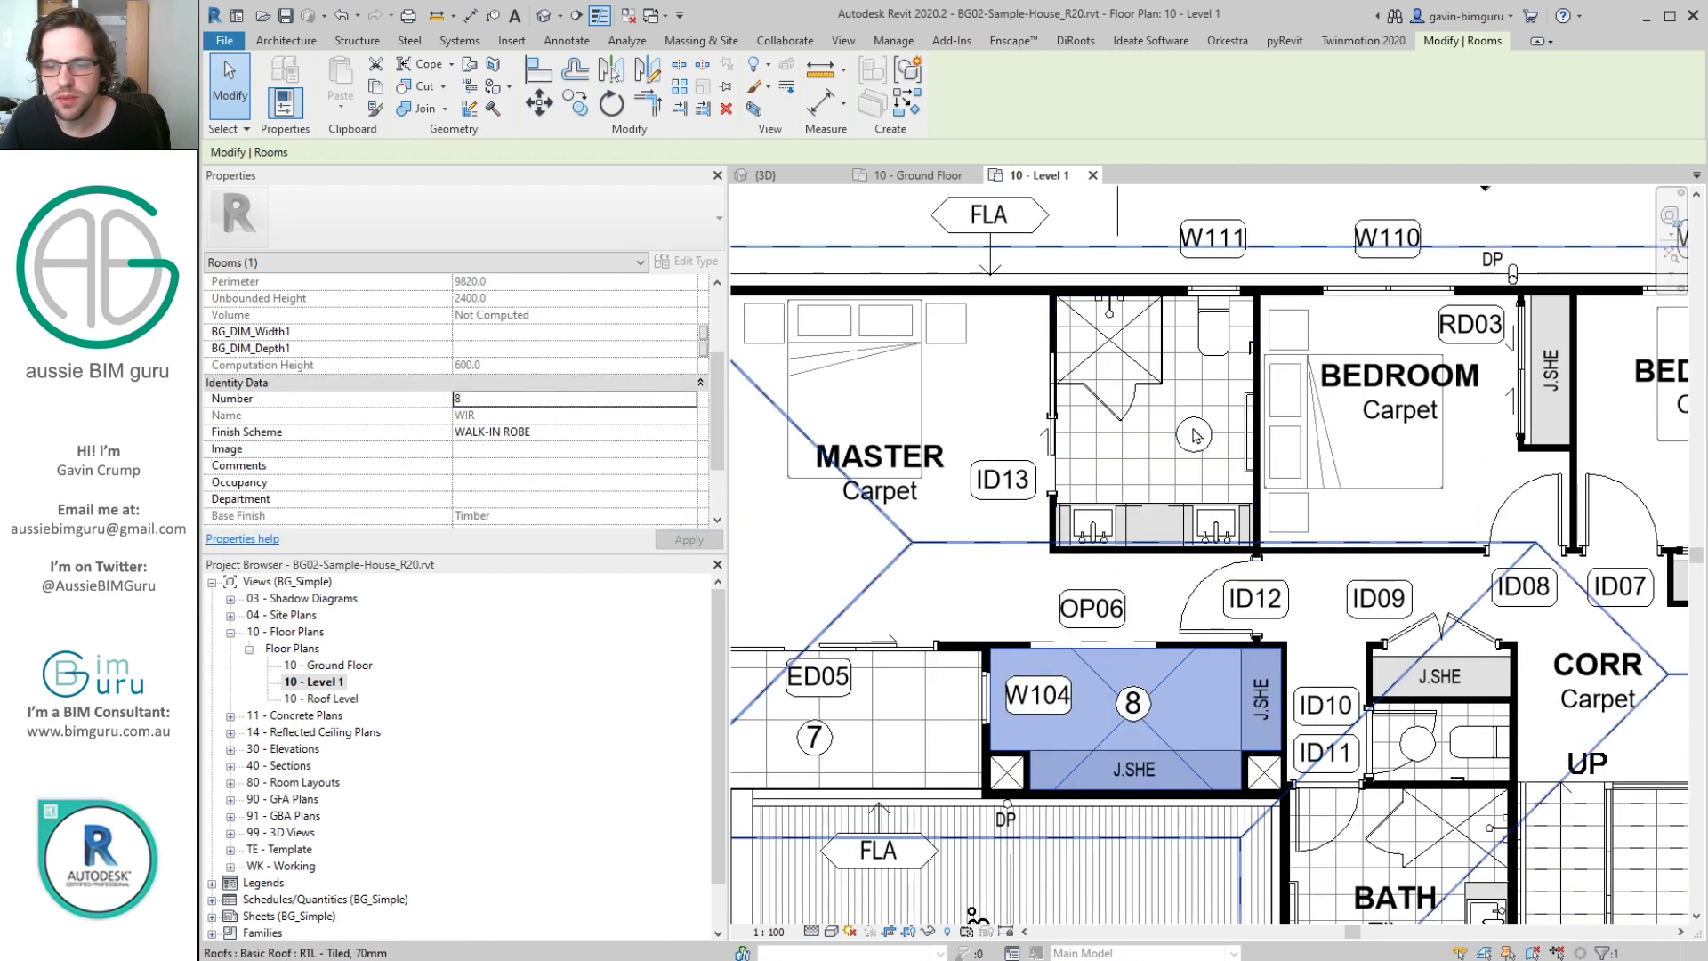
{"action": "left_click", "coordinate": [1194, 436]}
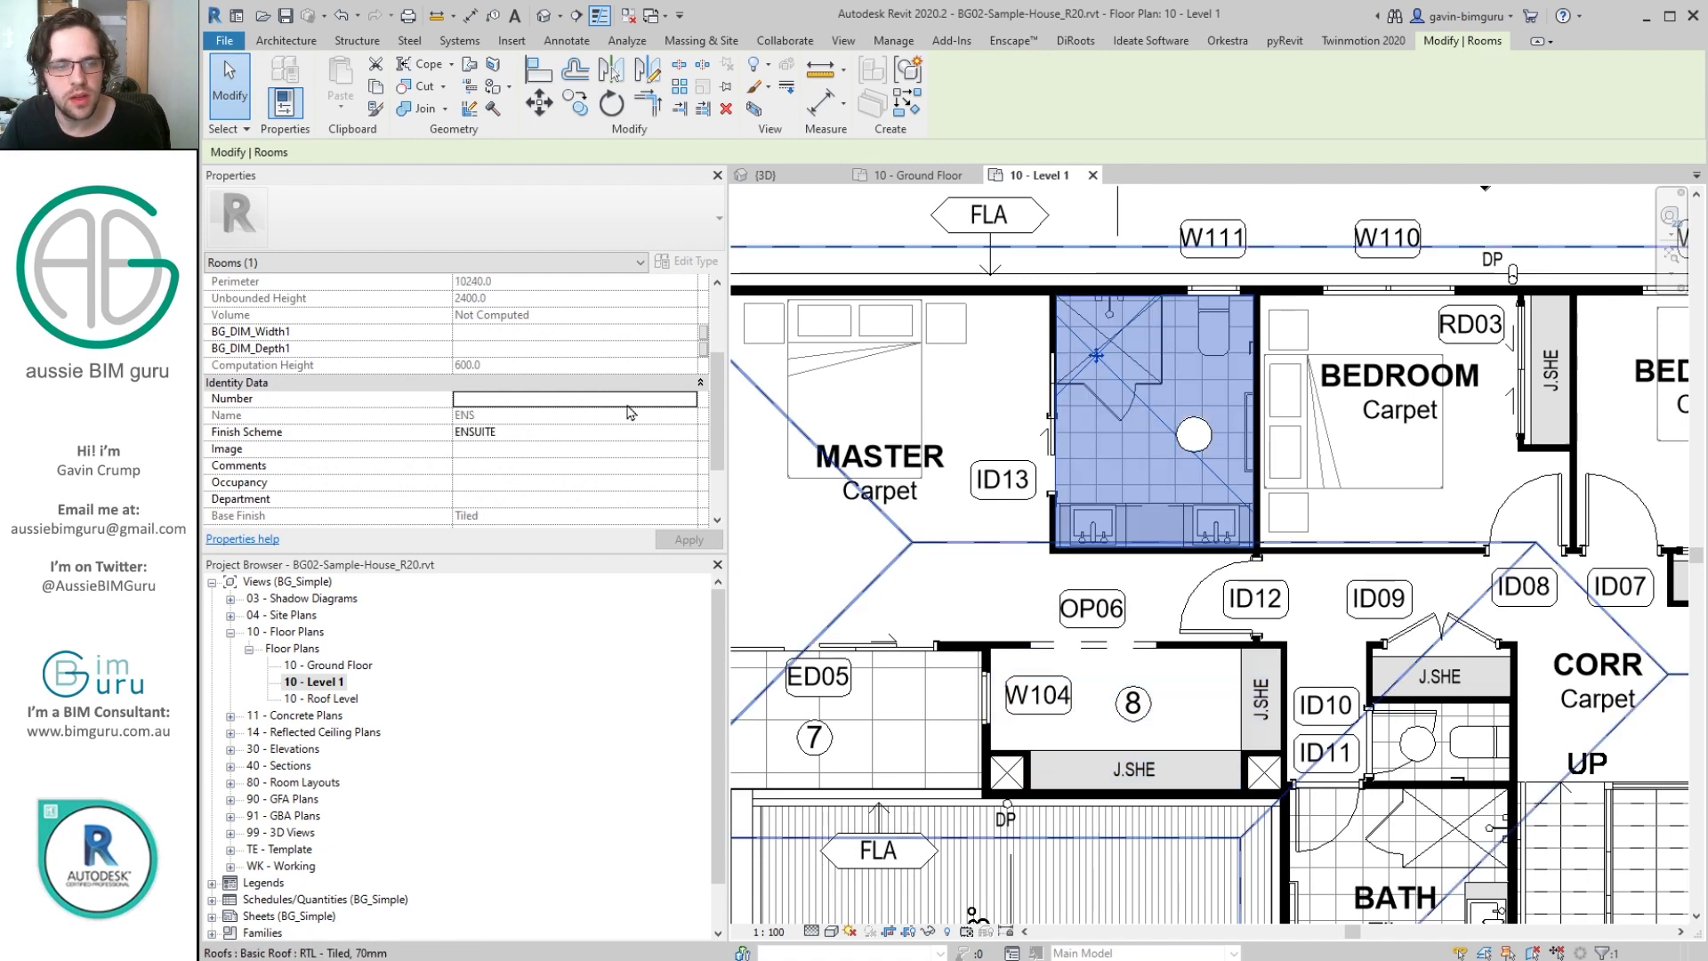
{"action": "left_click", "coordinate": [578, 398]}
{"action": "type", "text": "9"}
{"action": "middle_click_drag", "start_coordinate": [1531, 707], "coordinate": [1195, 425]}
{"action": "scroll", "coordinate": [1045, 468], "scroll_direction": "up", "scroll_amount": 2}
{"action": "left_click", "coordinate": [1103, 458]}
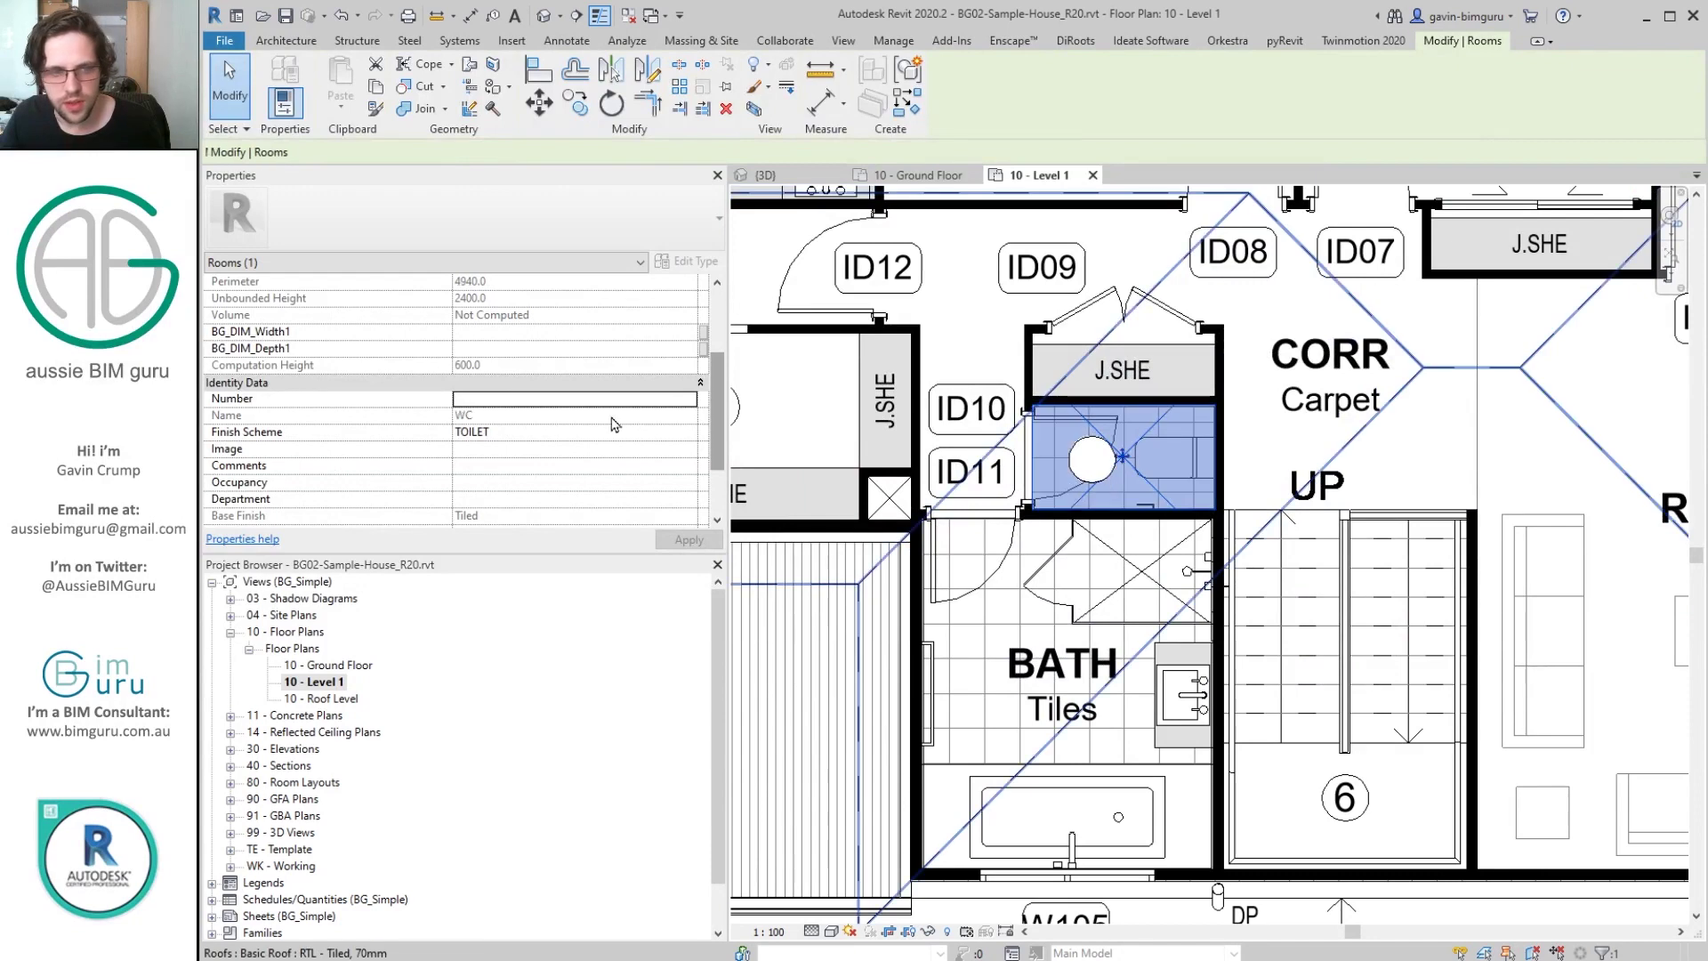
{"action": "left_click", "coordinate": [579, 400]}
{"action": "type", "text": "10"}
{"action": "key", "text": "Return"}
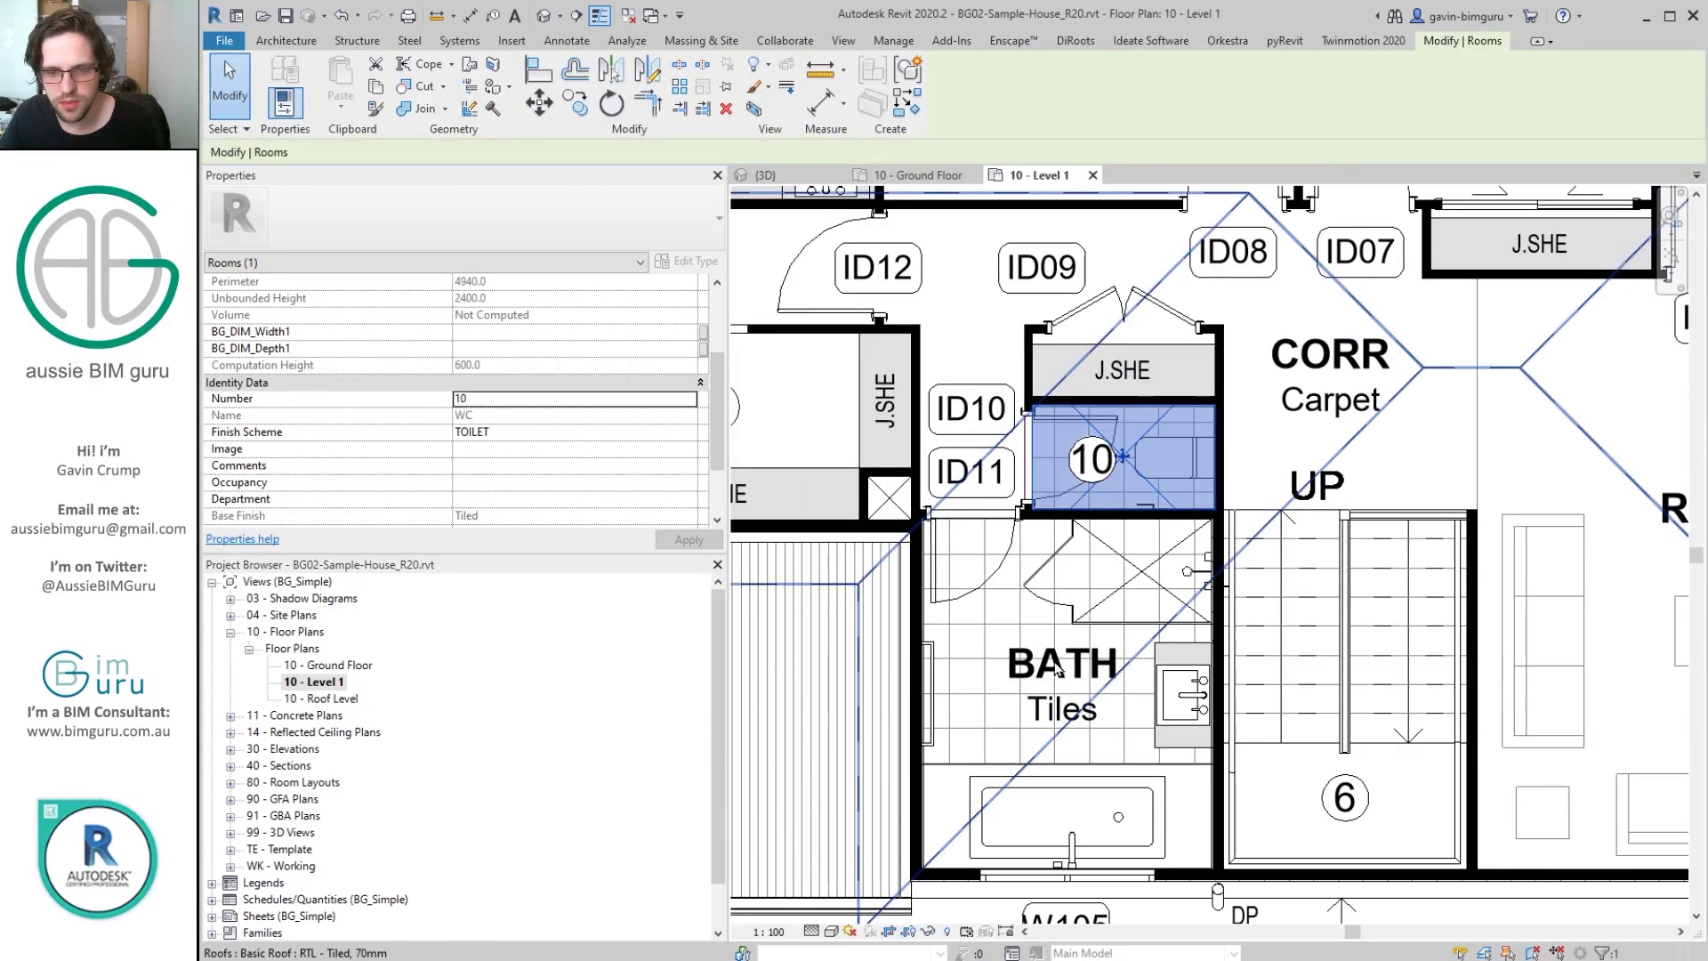
Switch the bathroom tag to BG_ANS_Tag-Room-Number_R20 and number the bathroom 11.
{"action": "left_click", "coordinate": [1063, 707]}
{"action": "left_click", "coordinate": [356, 218]}
{"action": "left_click", "coordinate": [310, 308]}
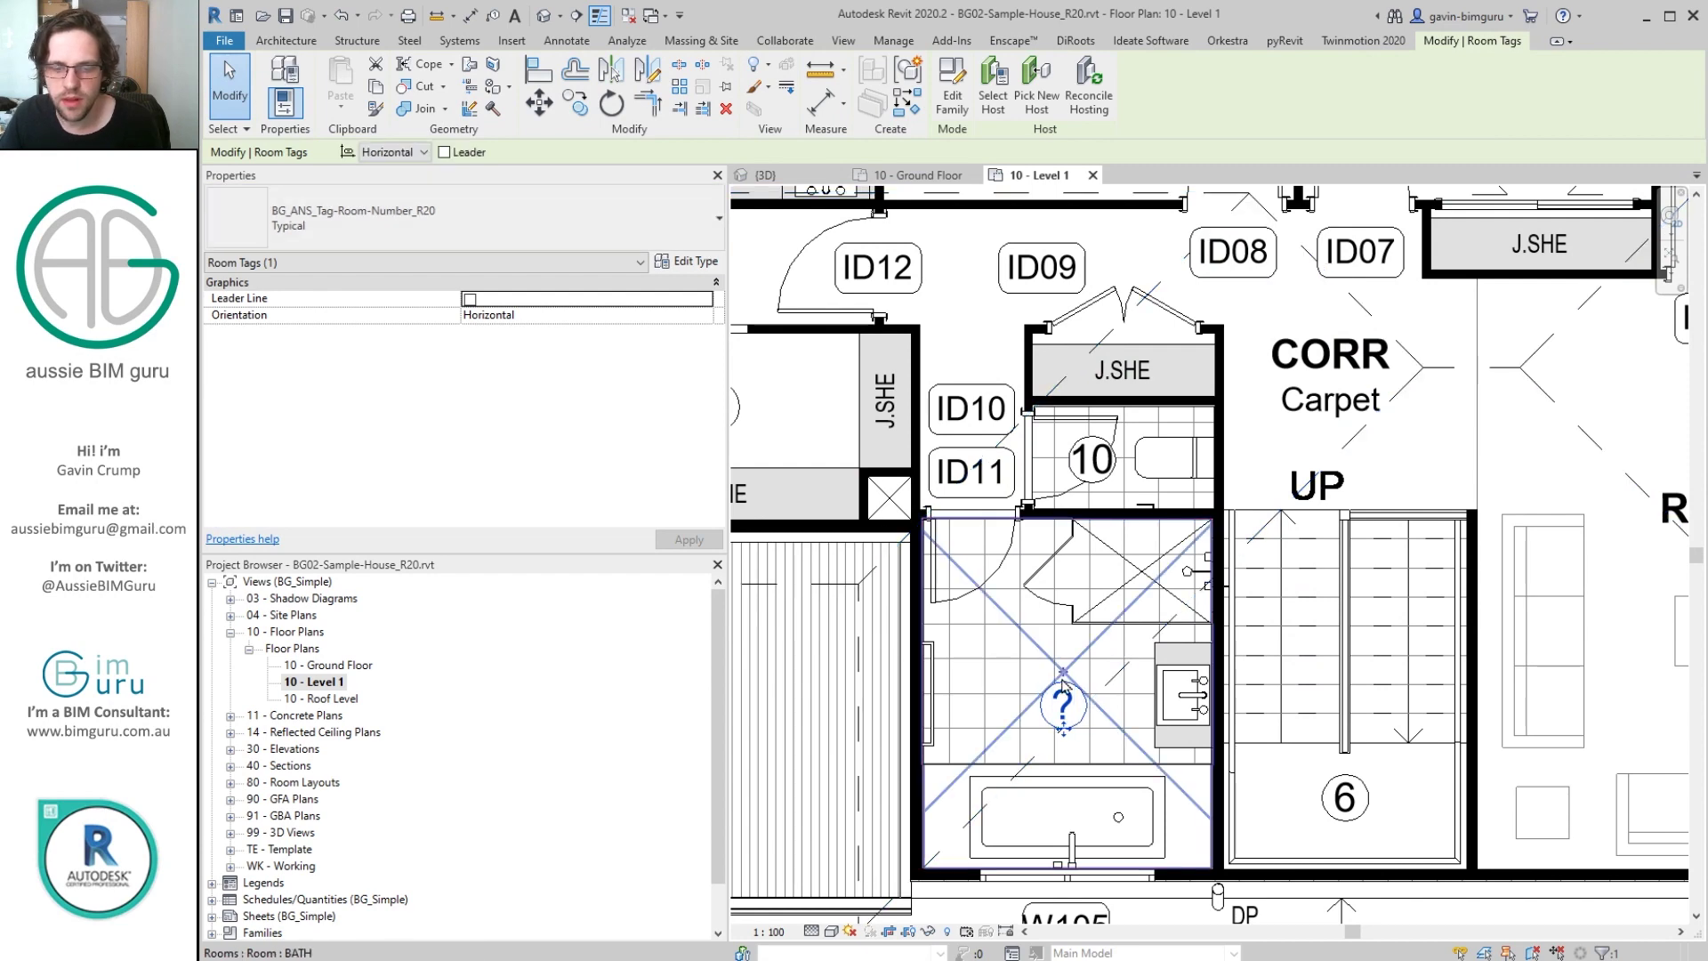
{"action": "left_click", "coordinate": [1063, 689]}
{"action": "scroll", "coordinate": [503, 443], "scroll_direction": "down", "scroll_amount": 3}
{"action": "left_click", "coordinate": [503, 400]}
{"action": "type", "text": "11"}
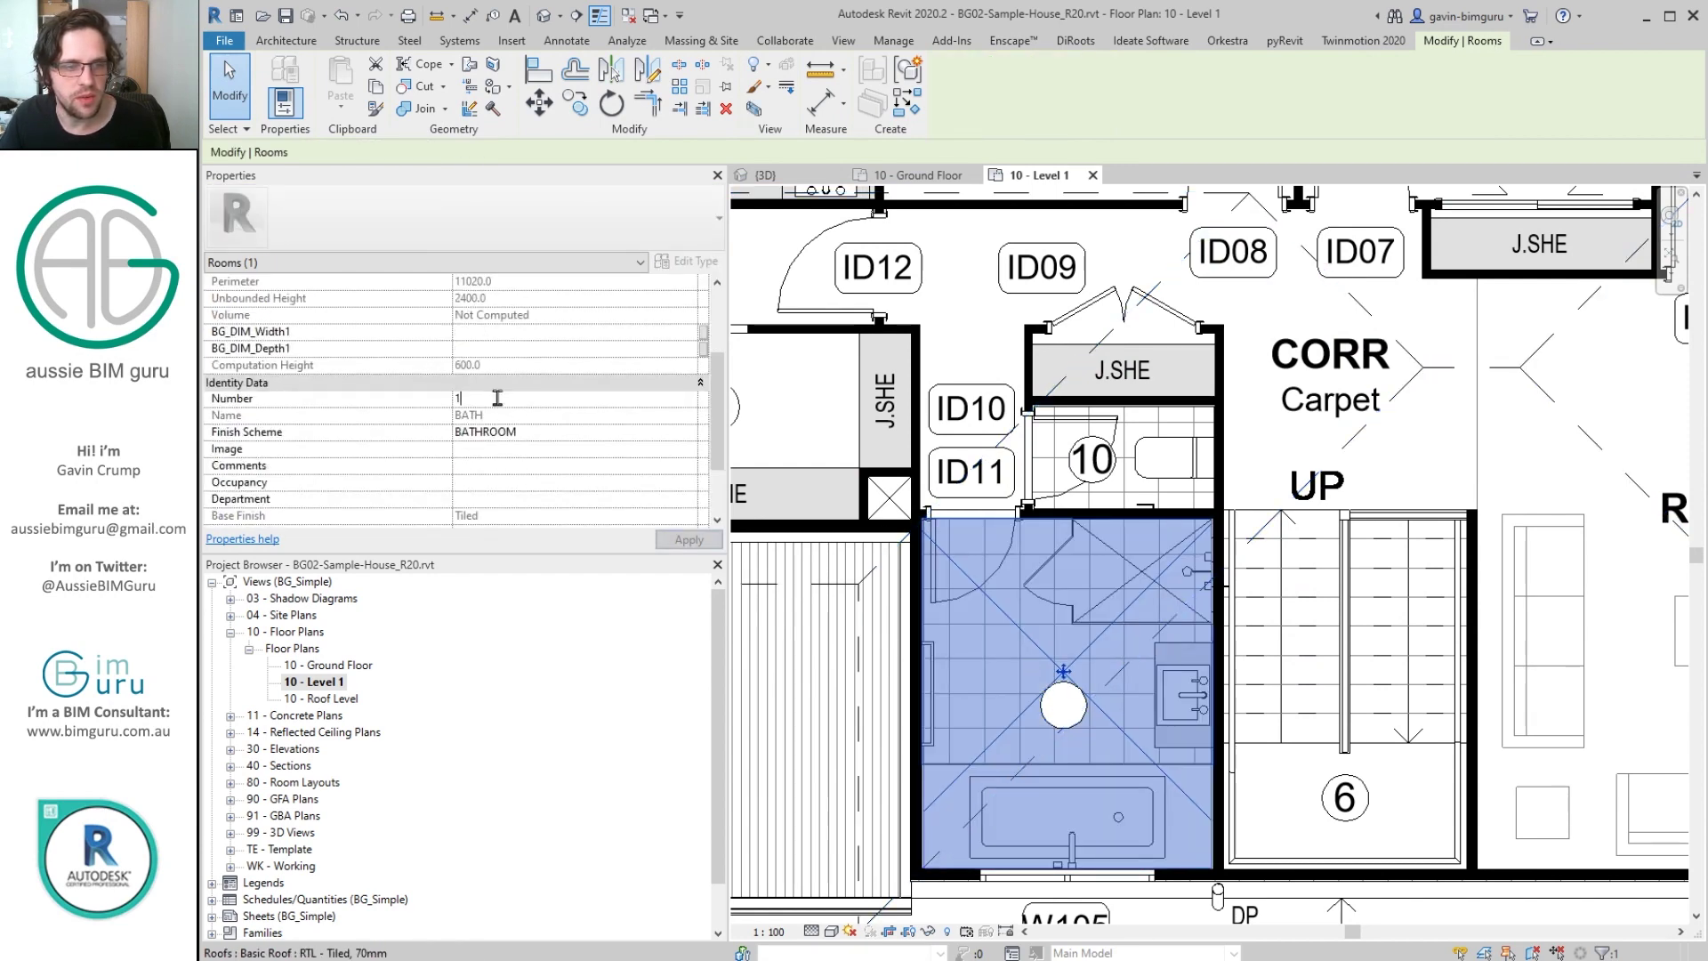
{"action": "key", "text": "Return"}
{"action": "key", "text": "Escape"}
{"action": "scroll", "coordinate": [1392, 625], "scroll_direction": "down", "scroll_amount": 1}
{"action": "scroll", "coordinate": [1392, 626], "scroll_direction": "down", "scroll_amount": 3}
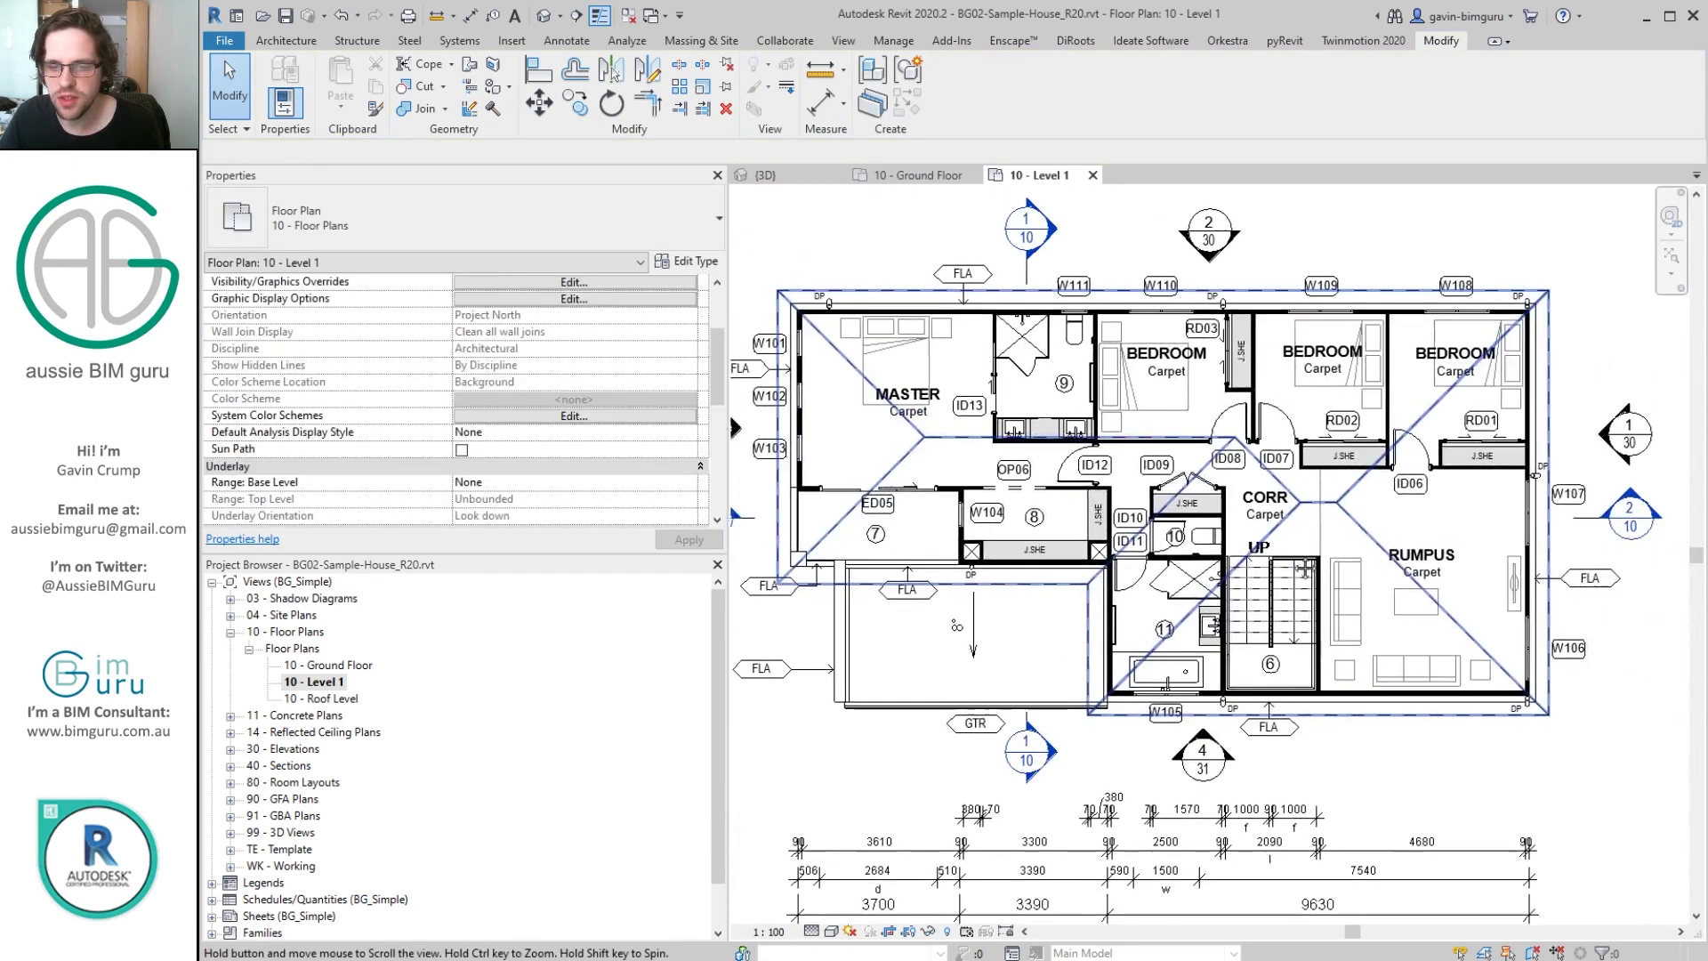
{"action": "scroll", "coordinate": [1119, 476], "scroll_direction": "up", "scroll_amount": 1}
{"action": "scroll", "coordinate": [1179, 703], "scroll_direction": "up", "scroll_amount": 5}
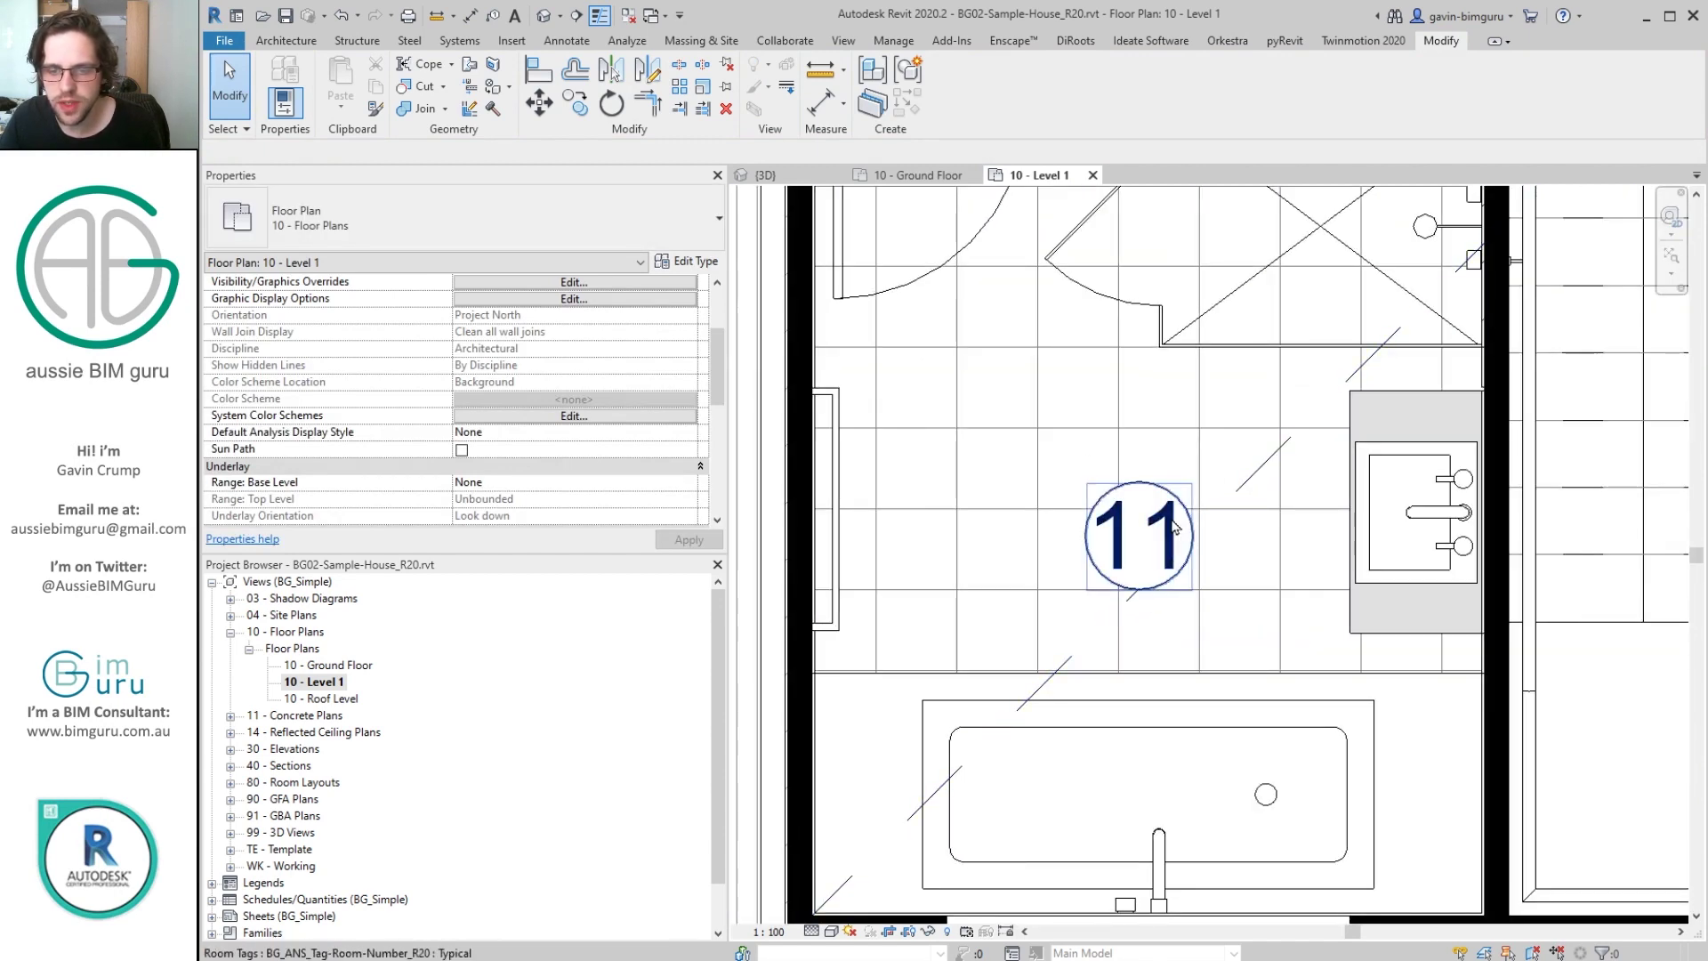
{"action": "left_click", "coordinate": [1139, 589]}
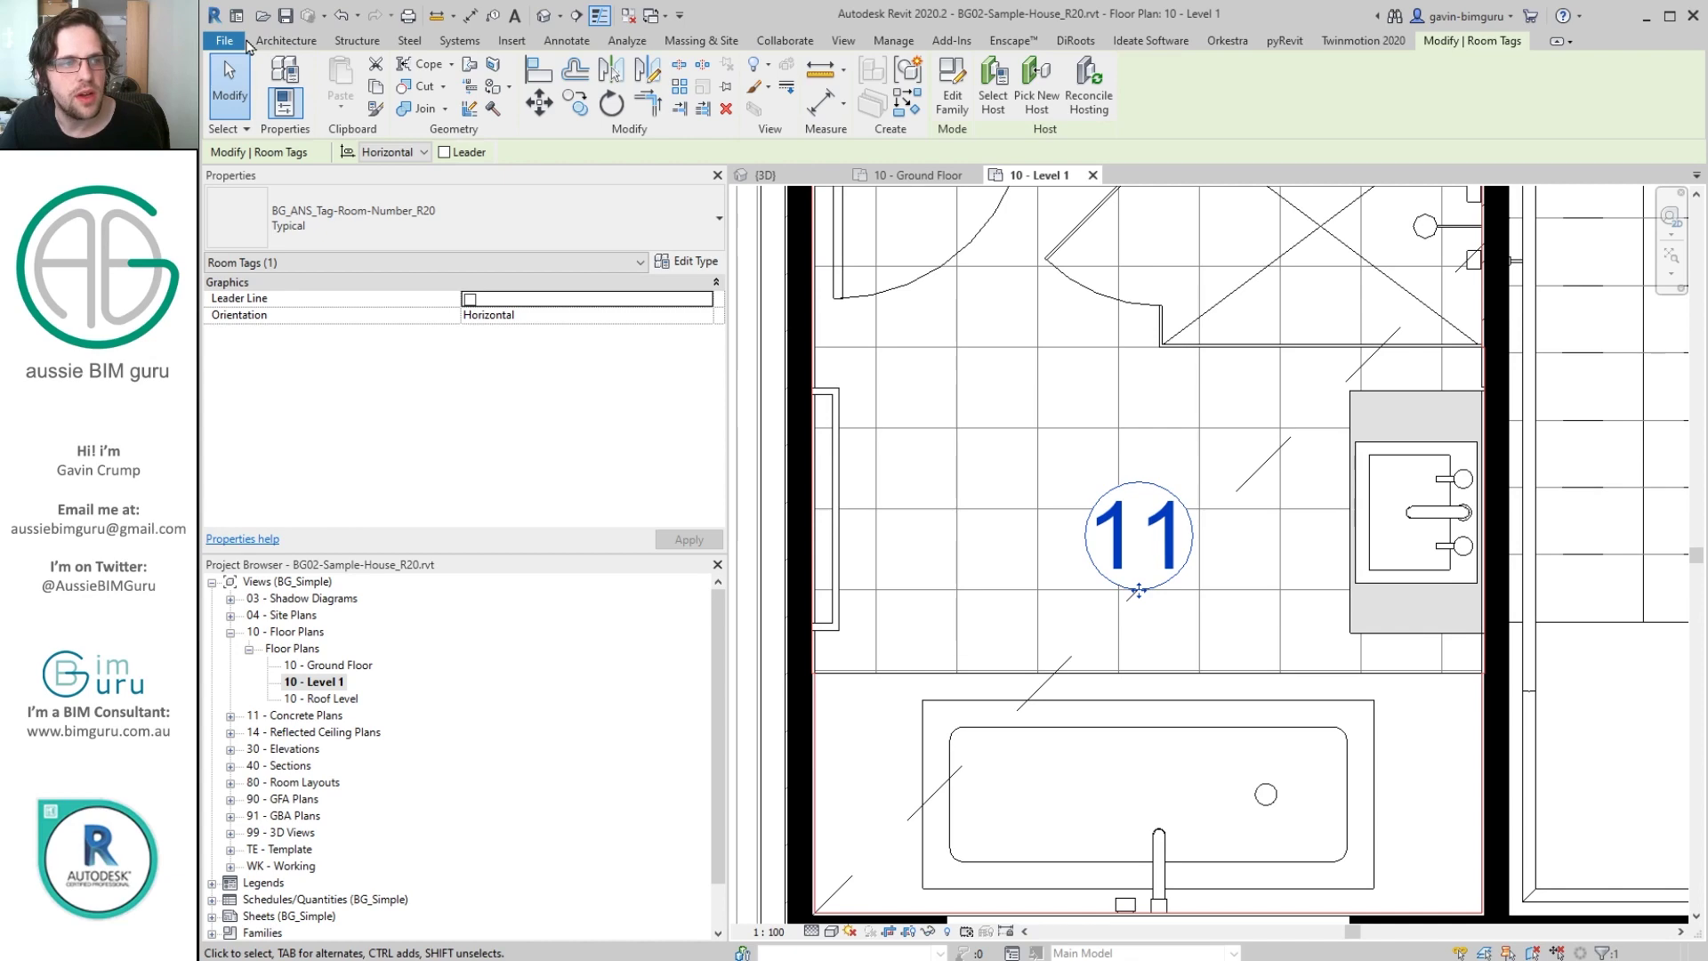
Enlarge the masking circle radius in BG_ANS_Tag-Room-Number_R20.rfa and reload it, overwriting the existing version.
{"action": "left_click", "coordinate": [222, 41]}
{"action": "left_click", "coordinate": [423, 131]}
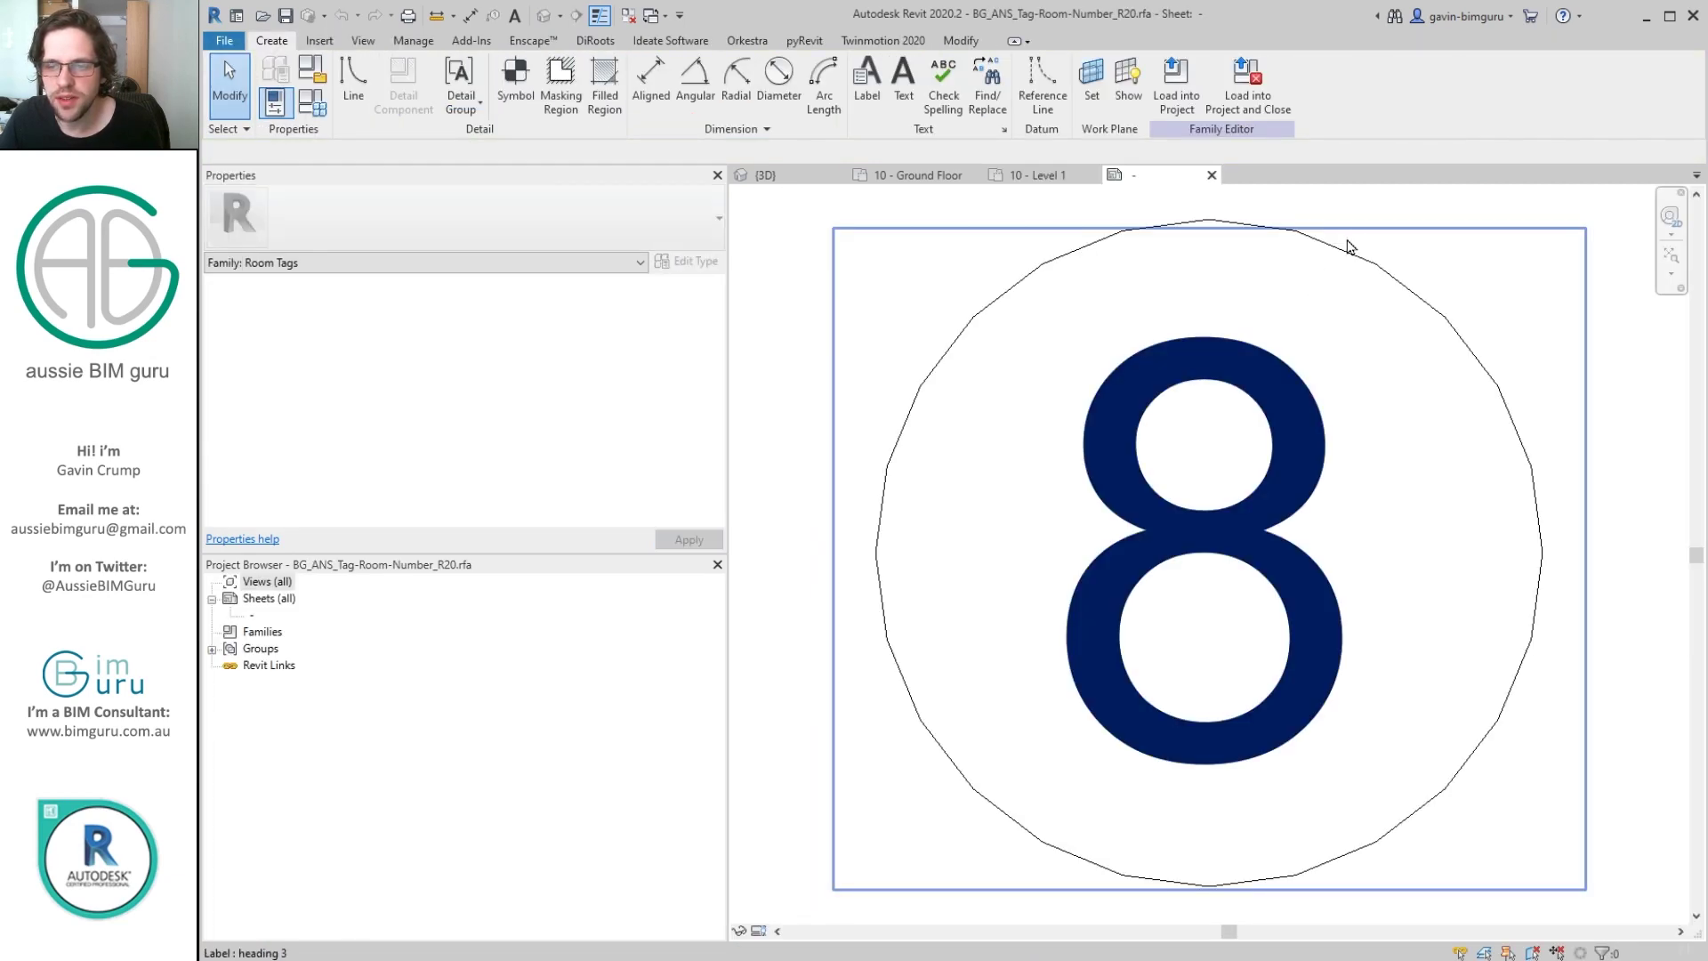
{"action": "double_click", "coordinate": [1347, 247]}
{"action": "left_click", "coordinate": [1341, 237]}
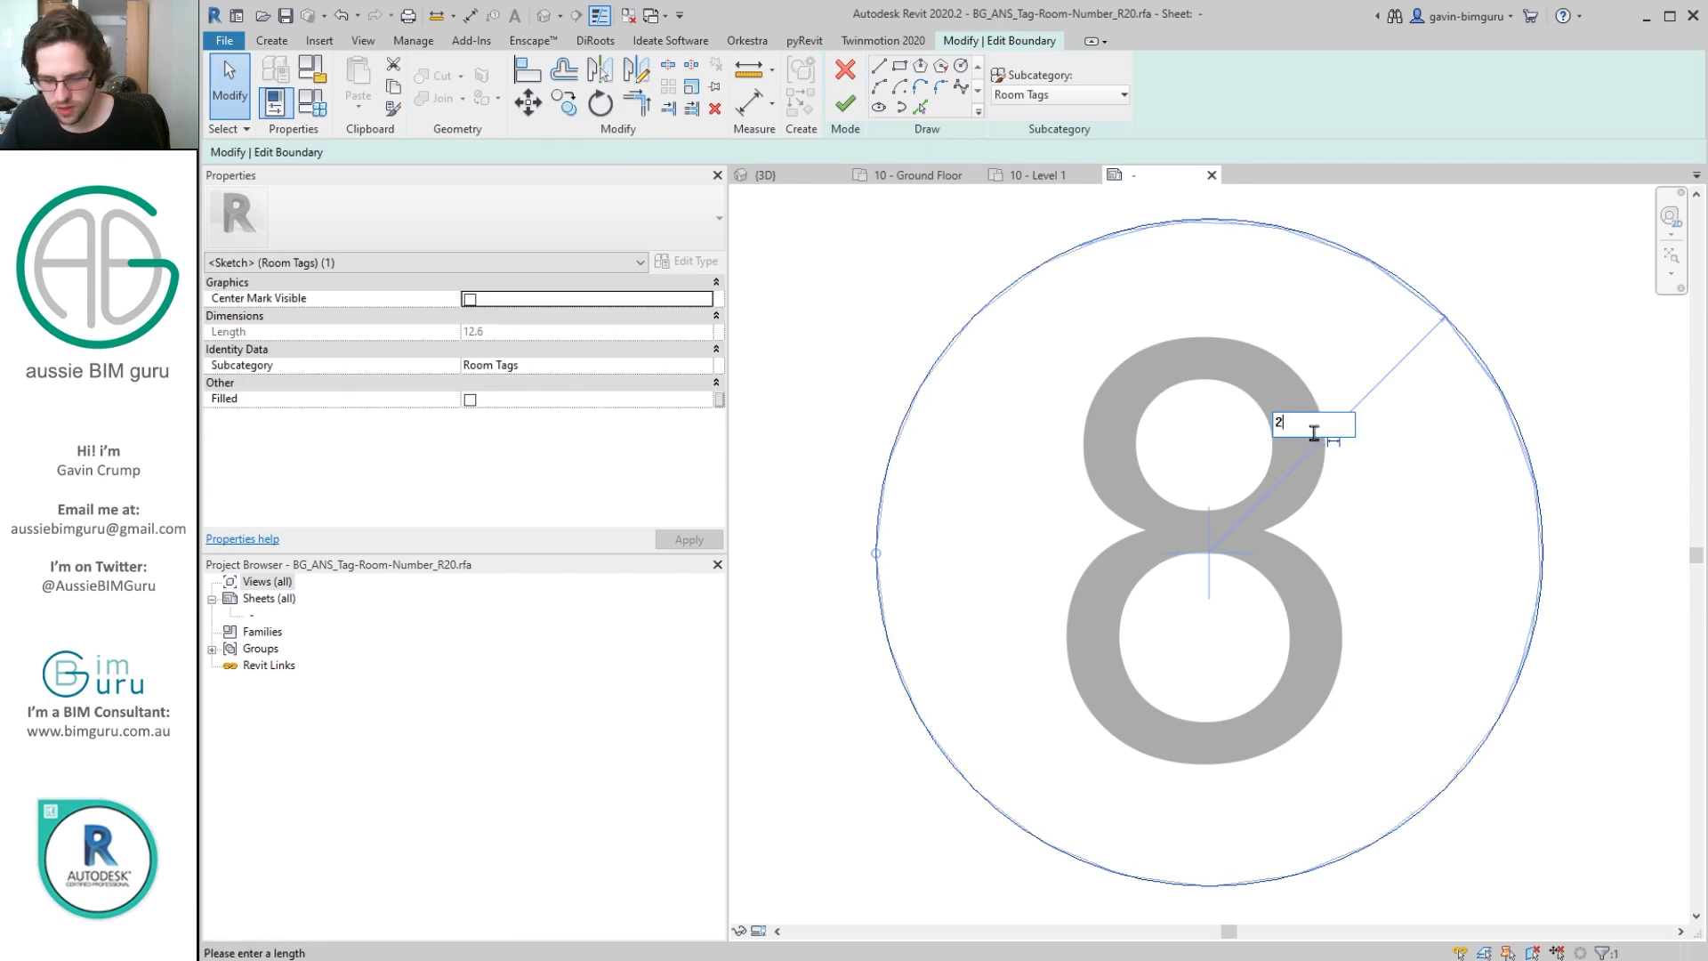
{"action": "left_click", "coordinate": [859, 107]}
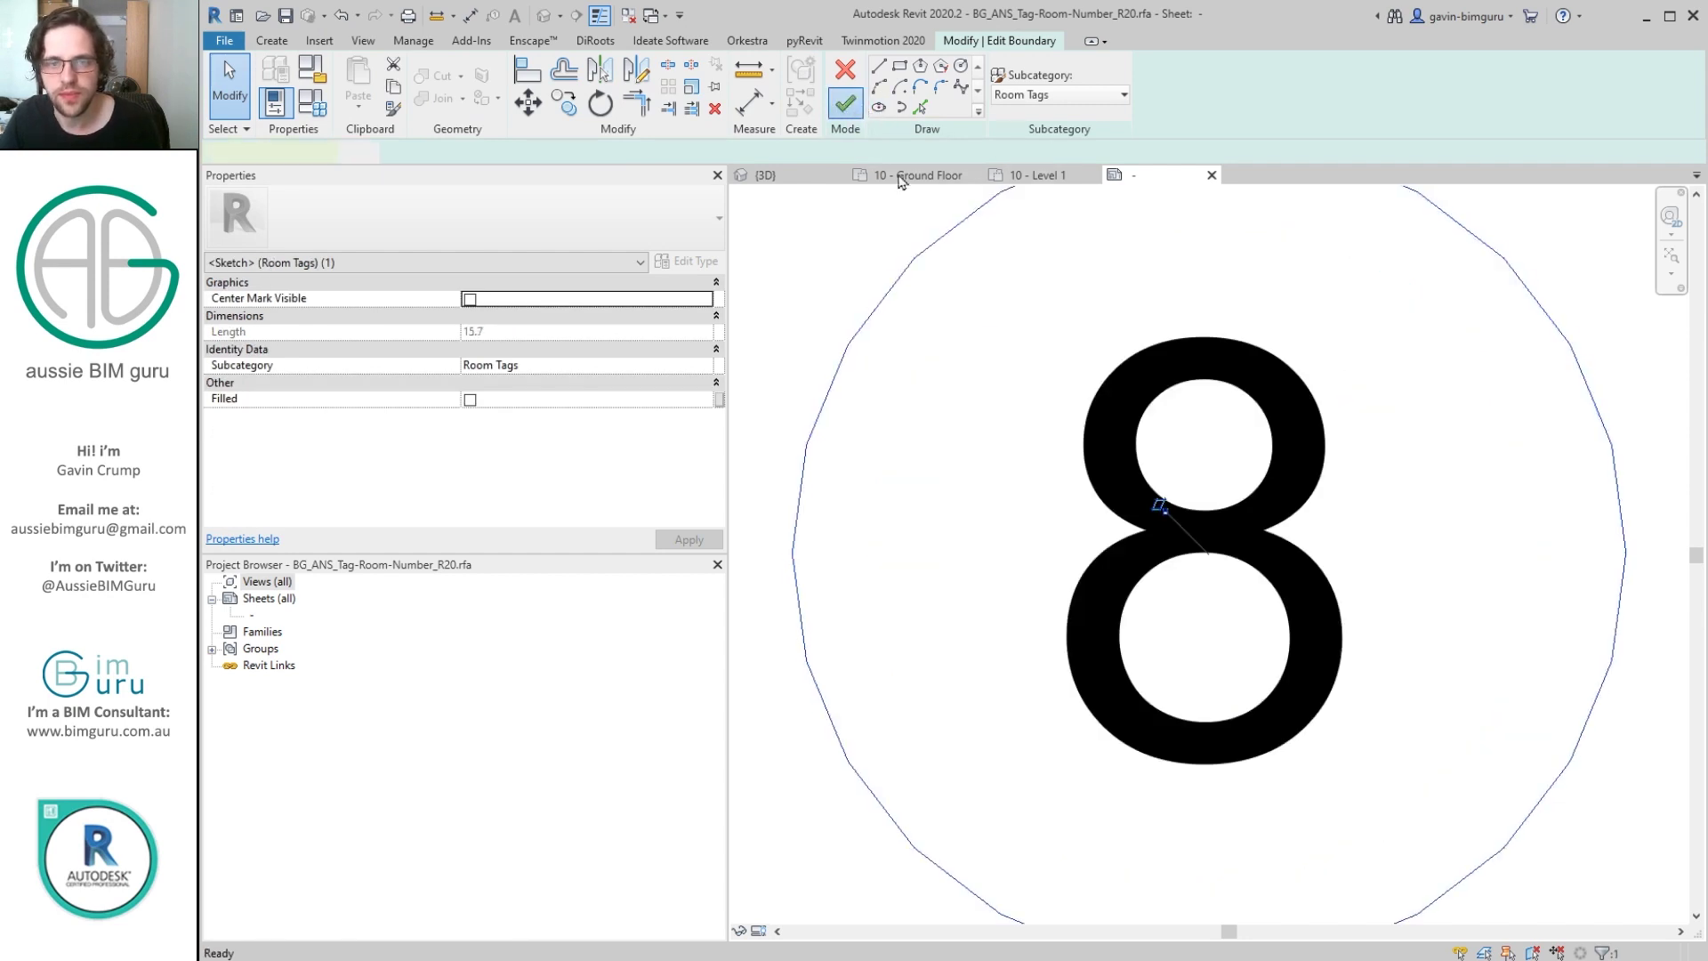
{"action": "left_click", "coordinate": [922, 89]}
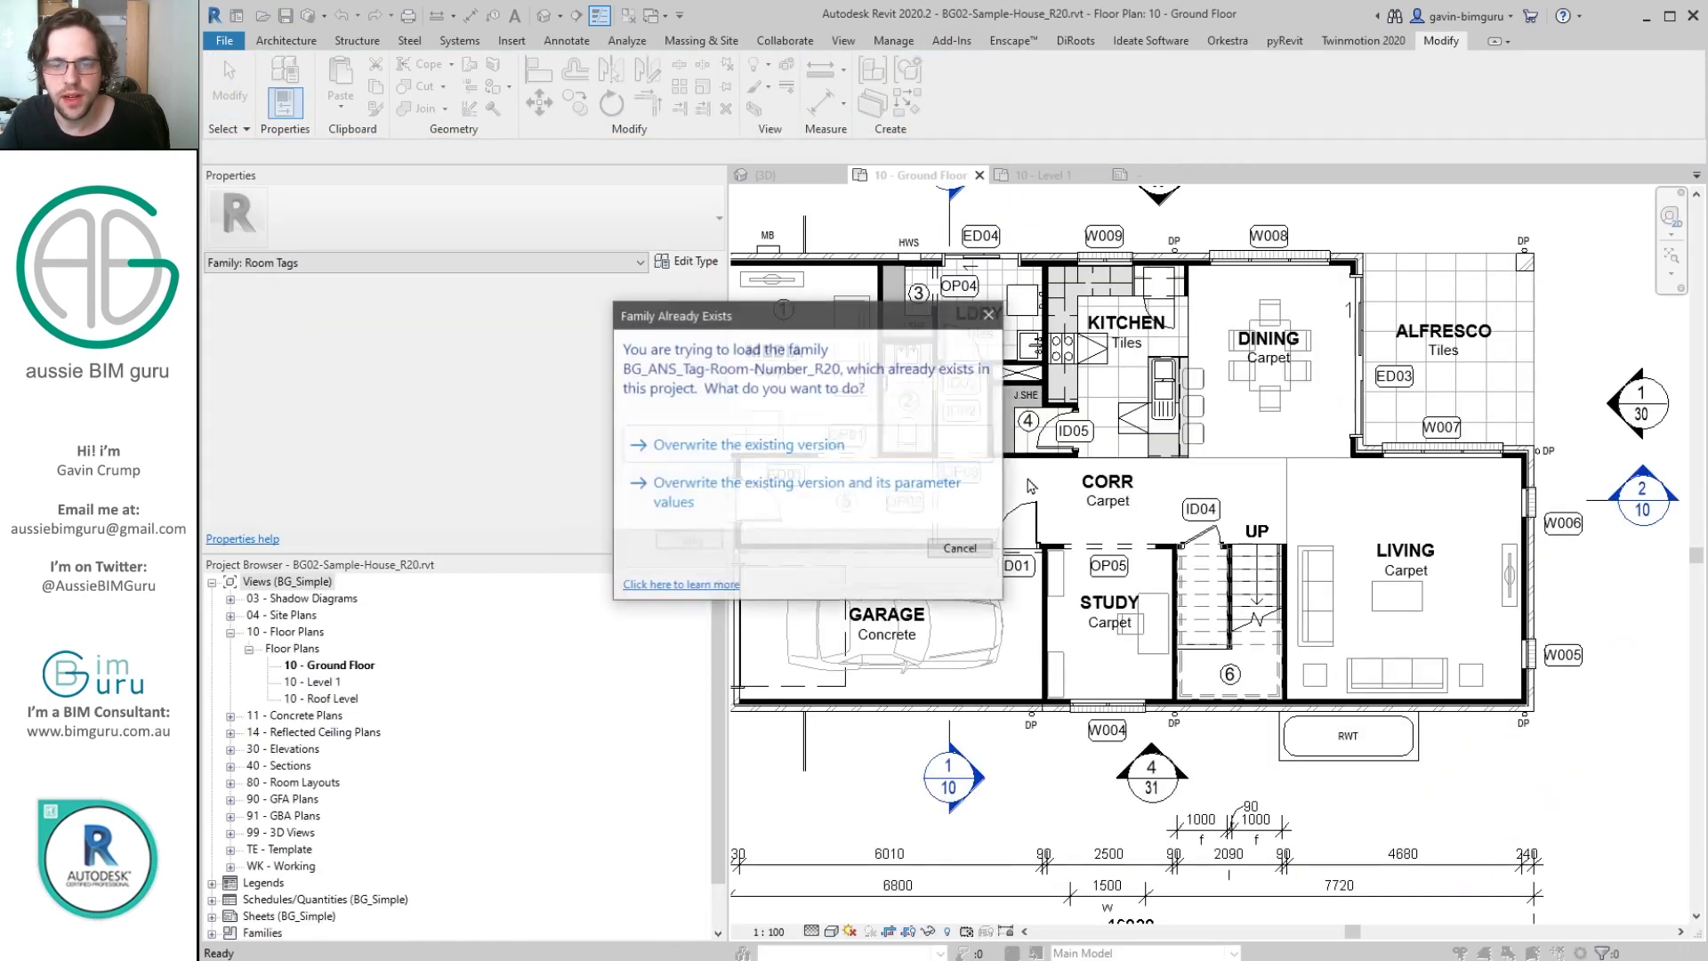
{"action": "left_click", "coordinate": [922, 494]}
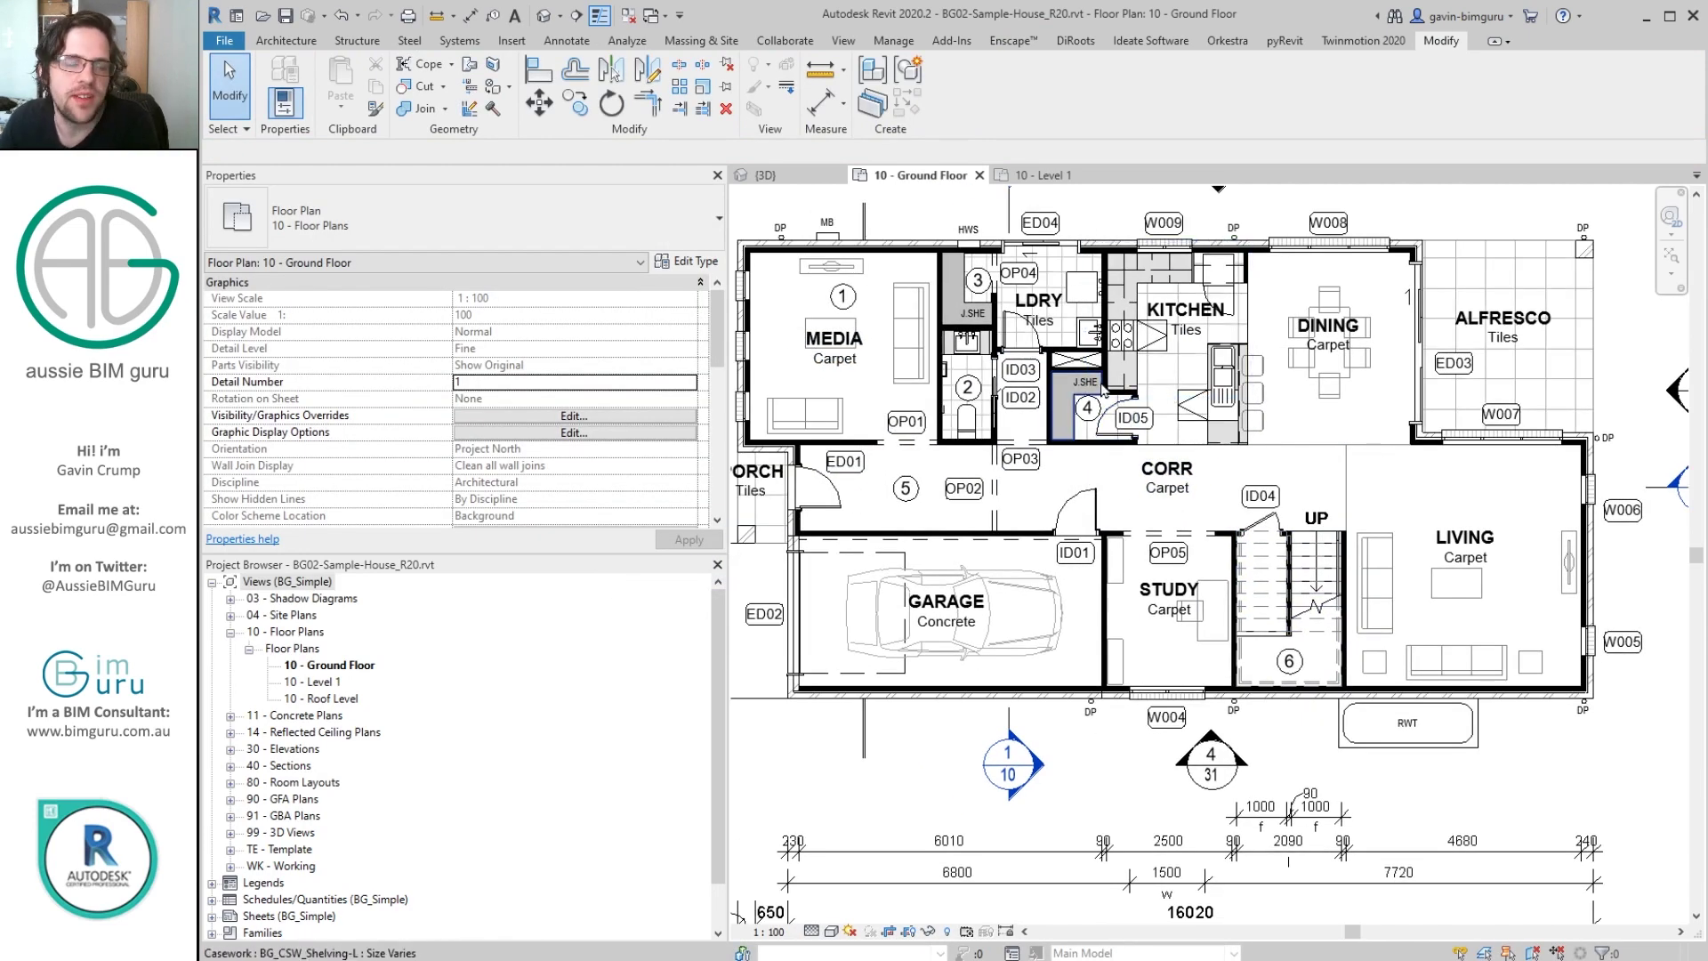
Create a Schedule/Quantities view for Rooms, phase New Construction, named GF Room numbers.
{"action": "left_click", "coordinate": [843, 41]}
{"action": "left_click", "coordinate": [1171, 71]}
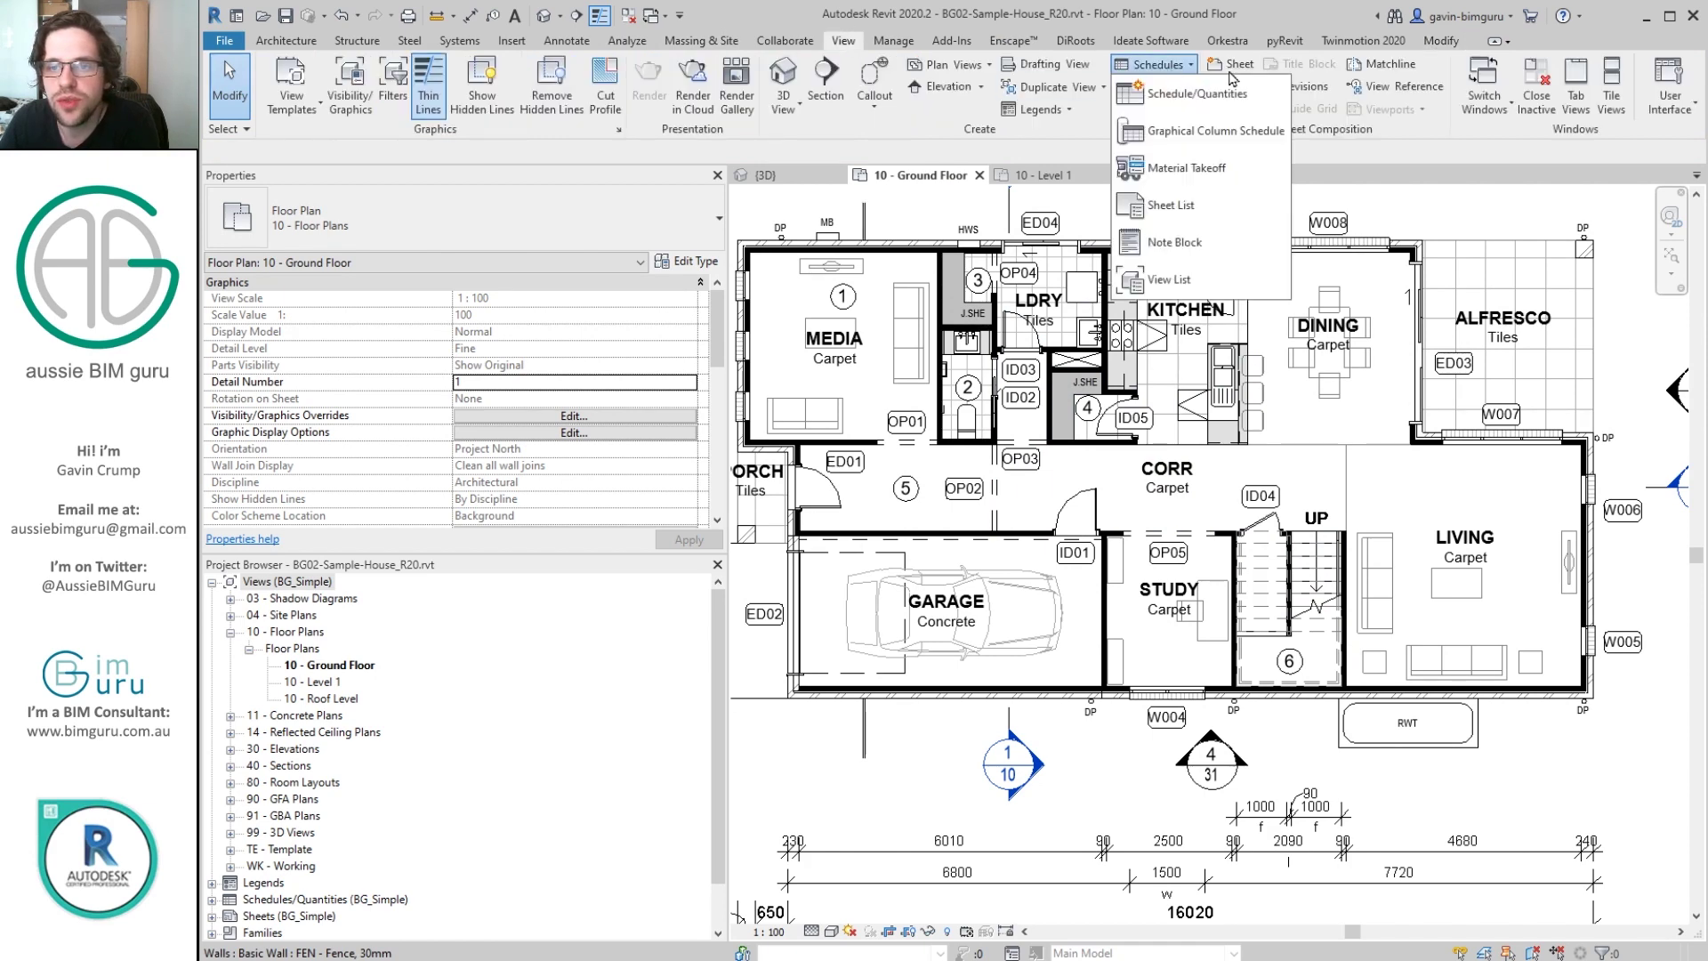
{"action": "left_click", "coordinate": [1196, 93]}
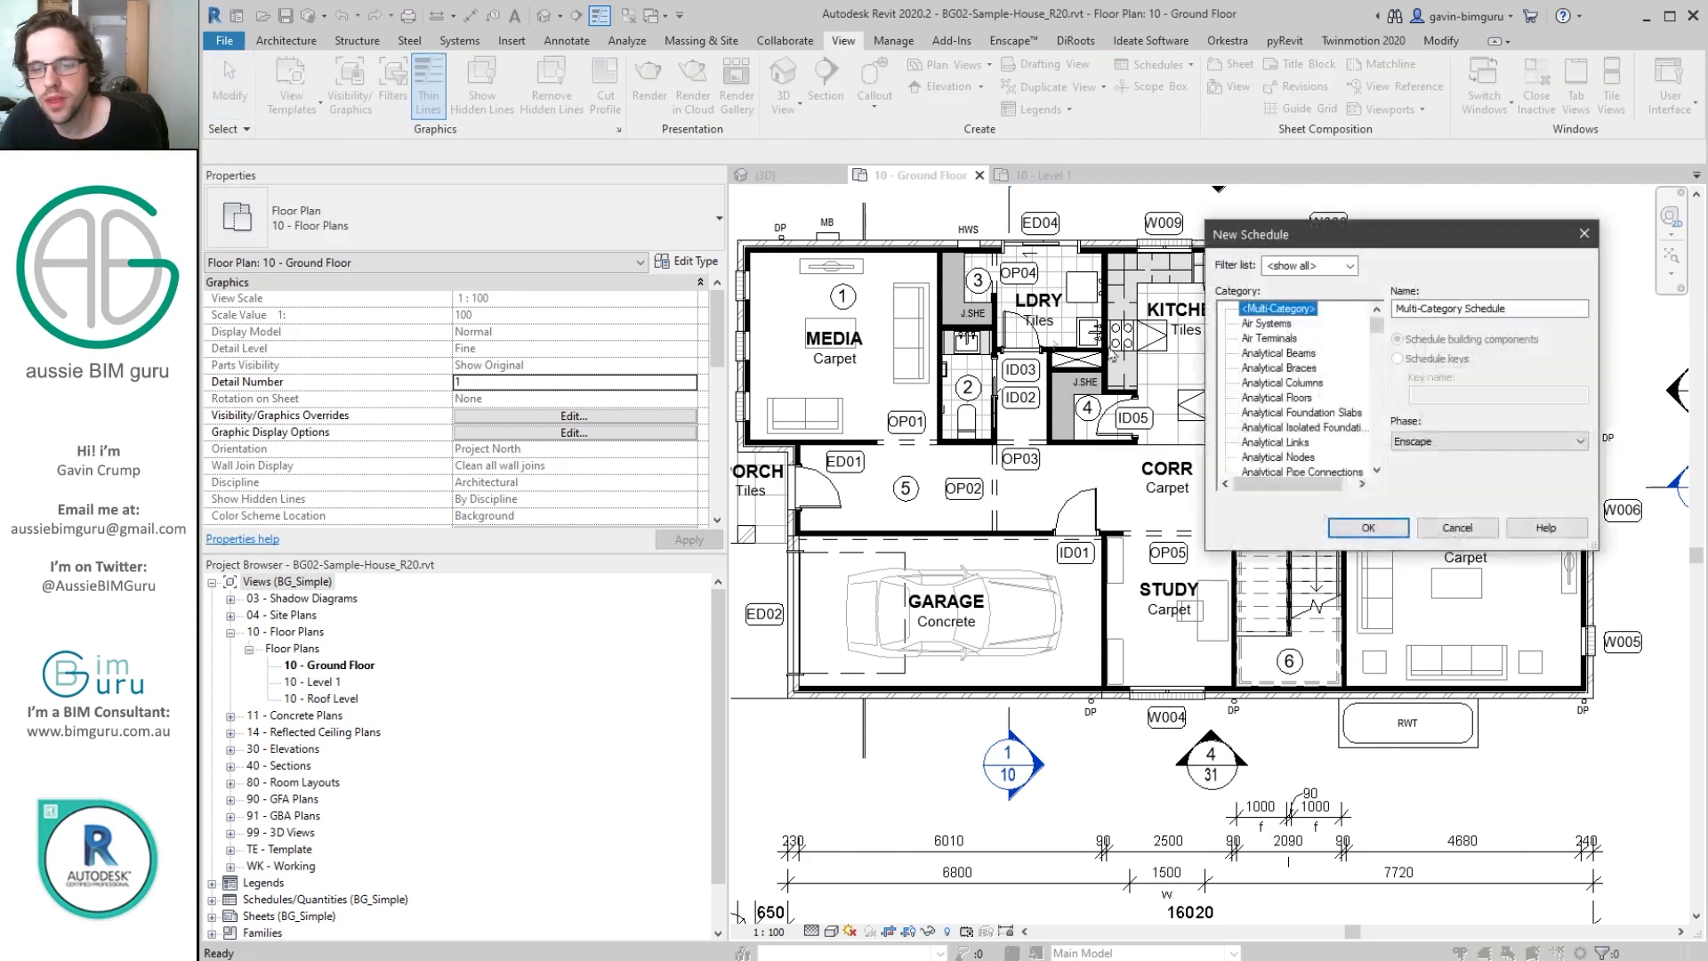
{"action": "key", "text": "r"}
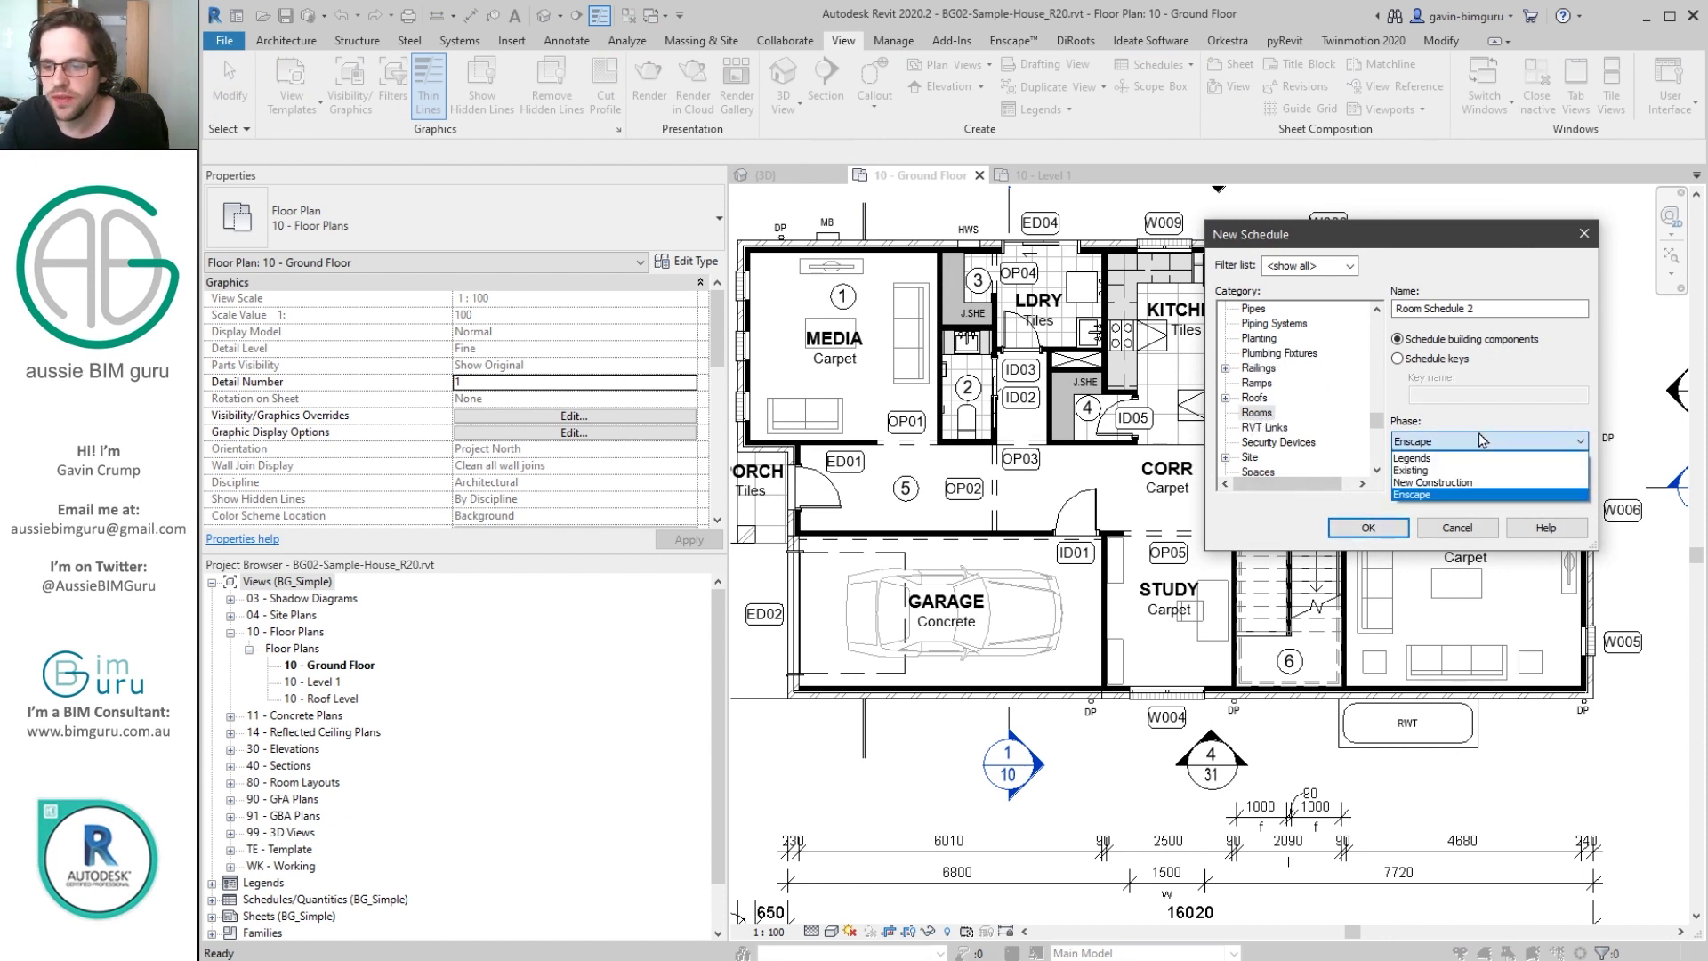
{"action": "left_click", "coordinate": [1441, 482]}
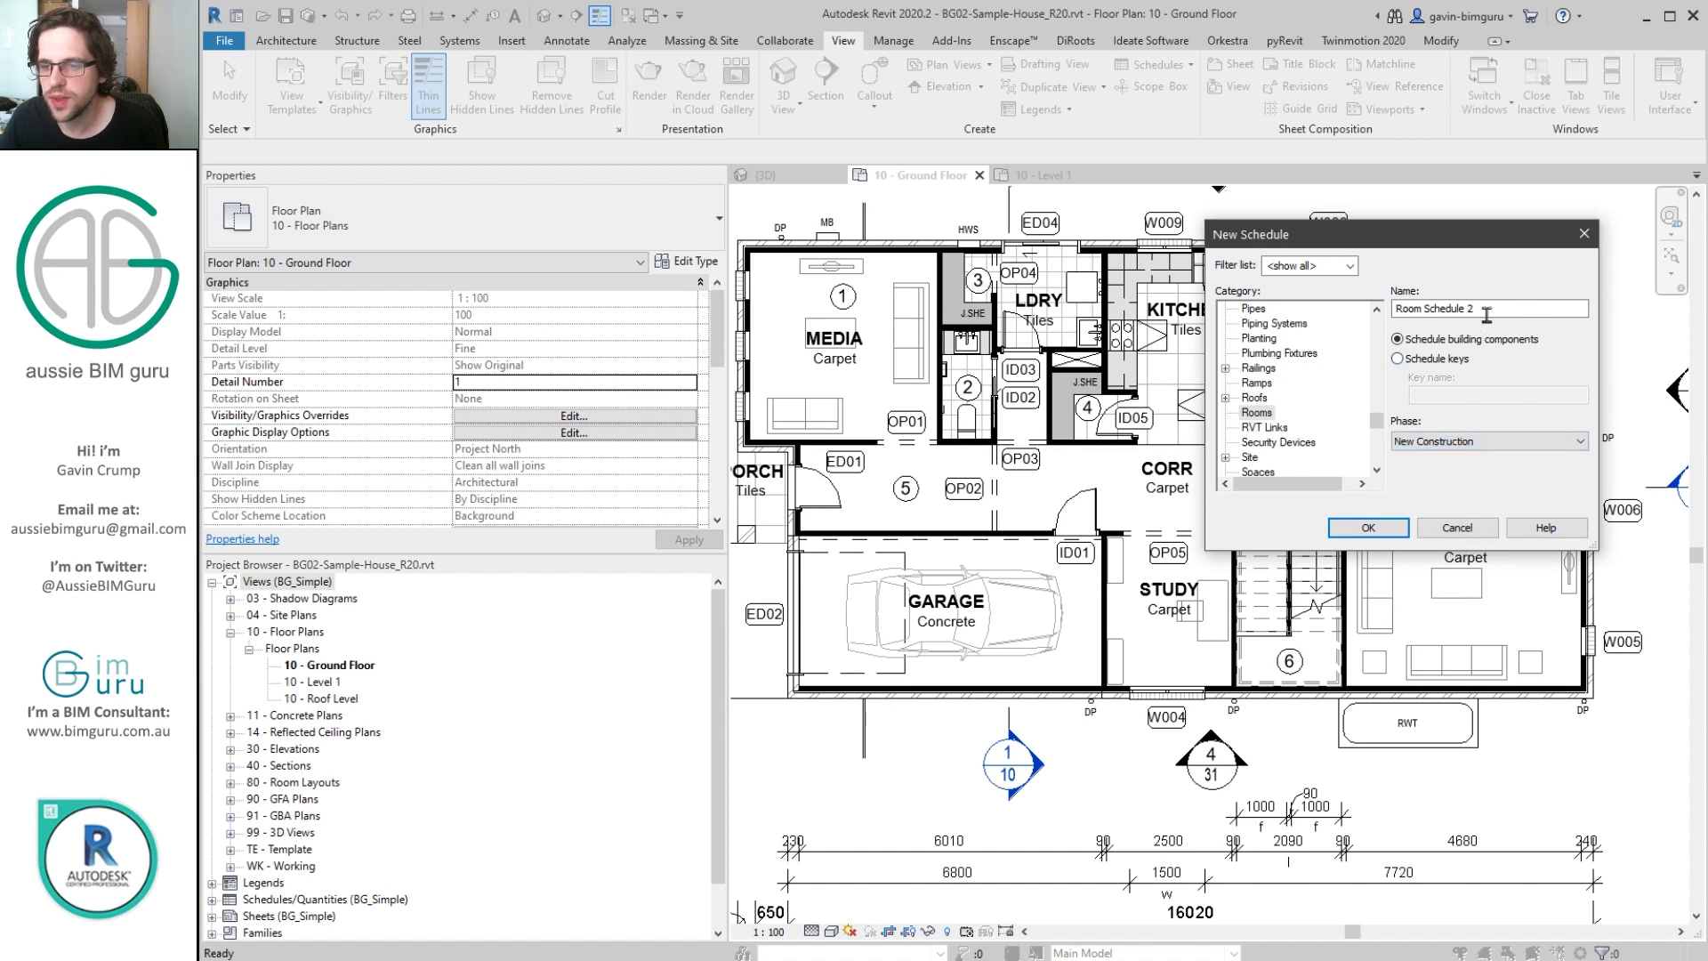
{"action": "left_click_drag", "start_coordinate": [1487, 314], "coordinate": [1392, 309]}
{"action": "type", "text": "g"}
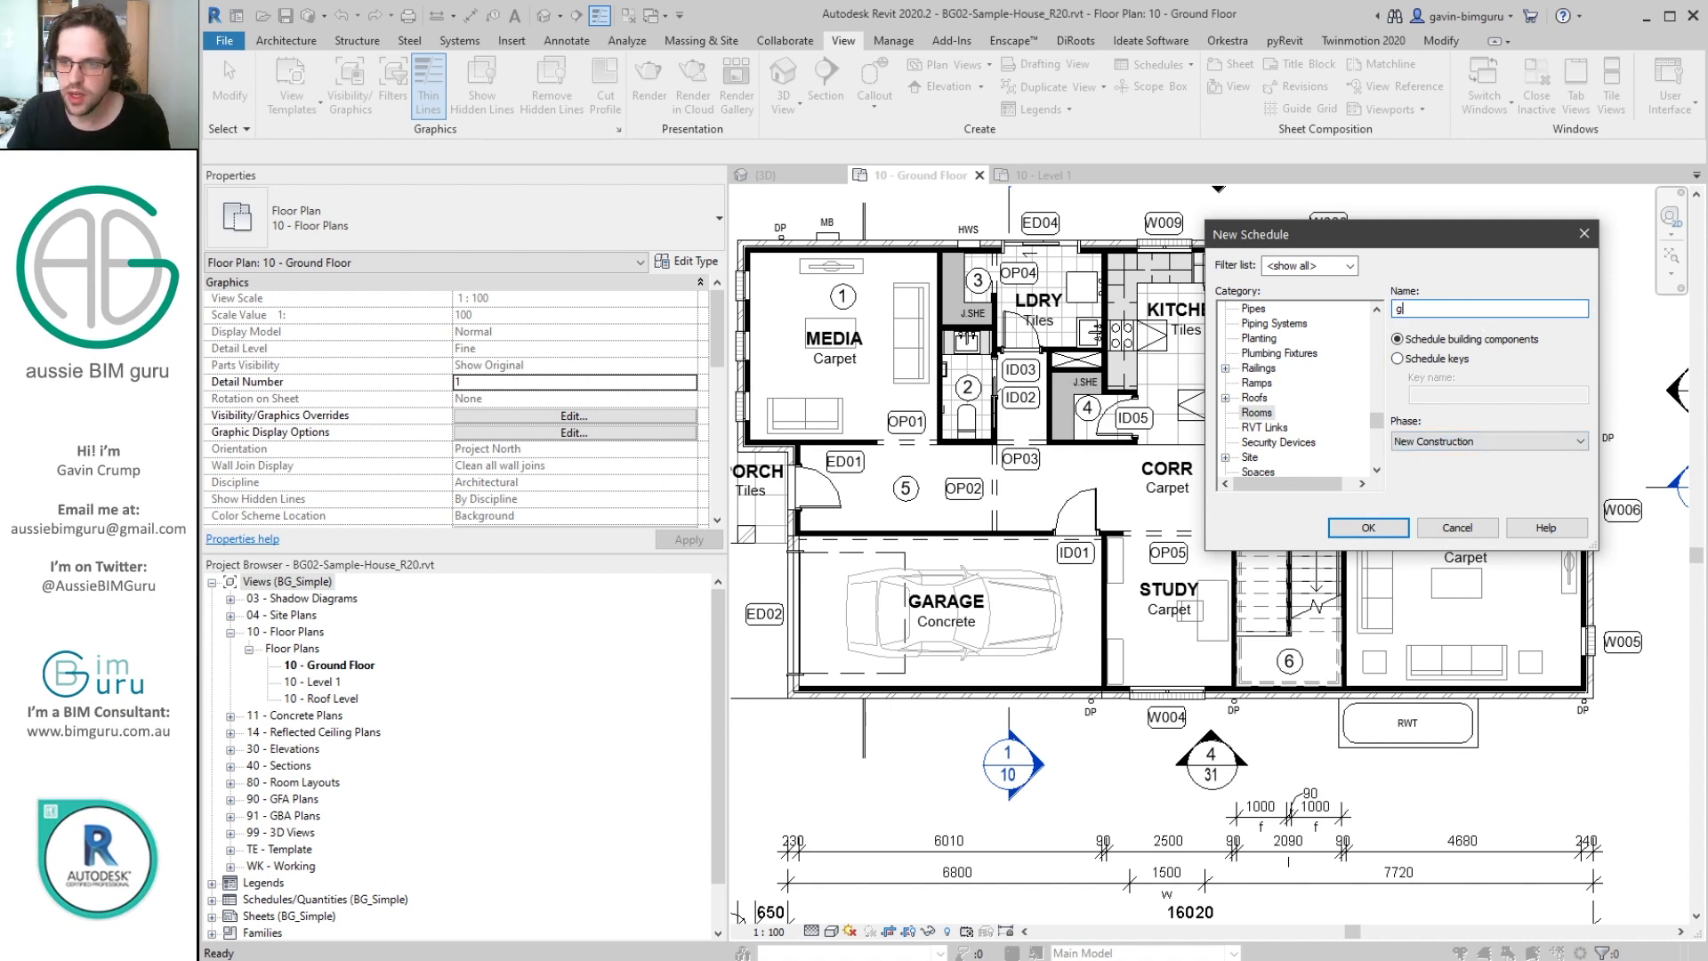
{"action": "type", "text": "F Room numbers"}
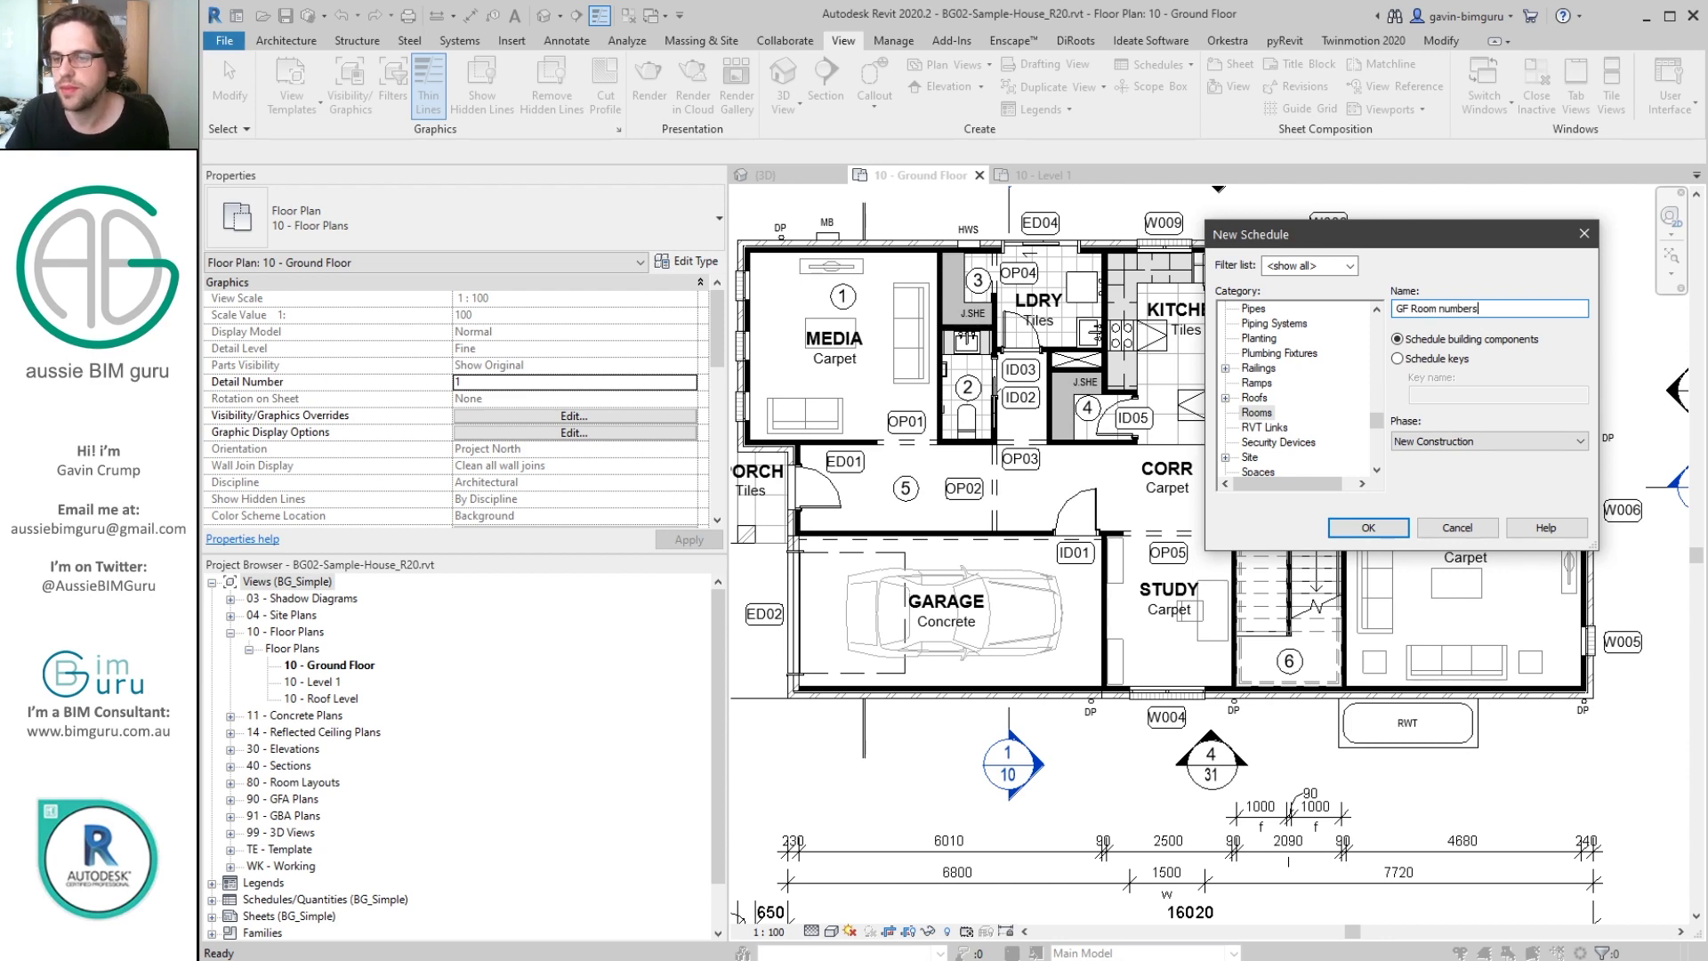
{"action": "key", "text": "Return"}
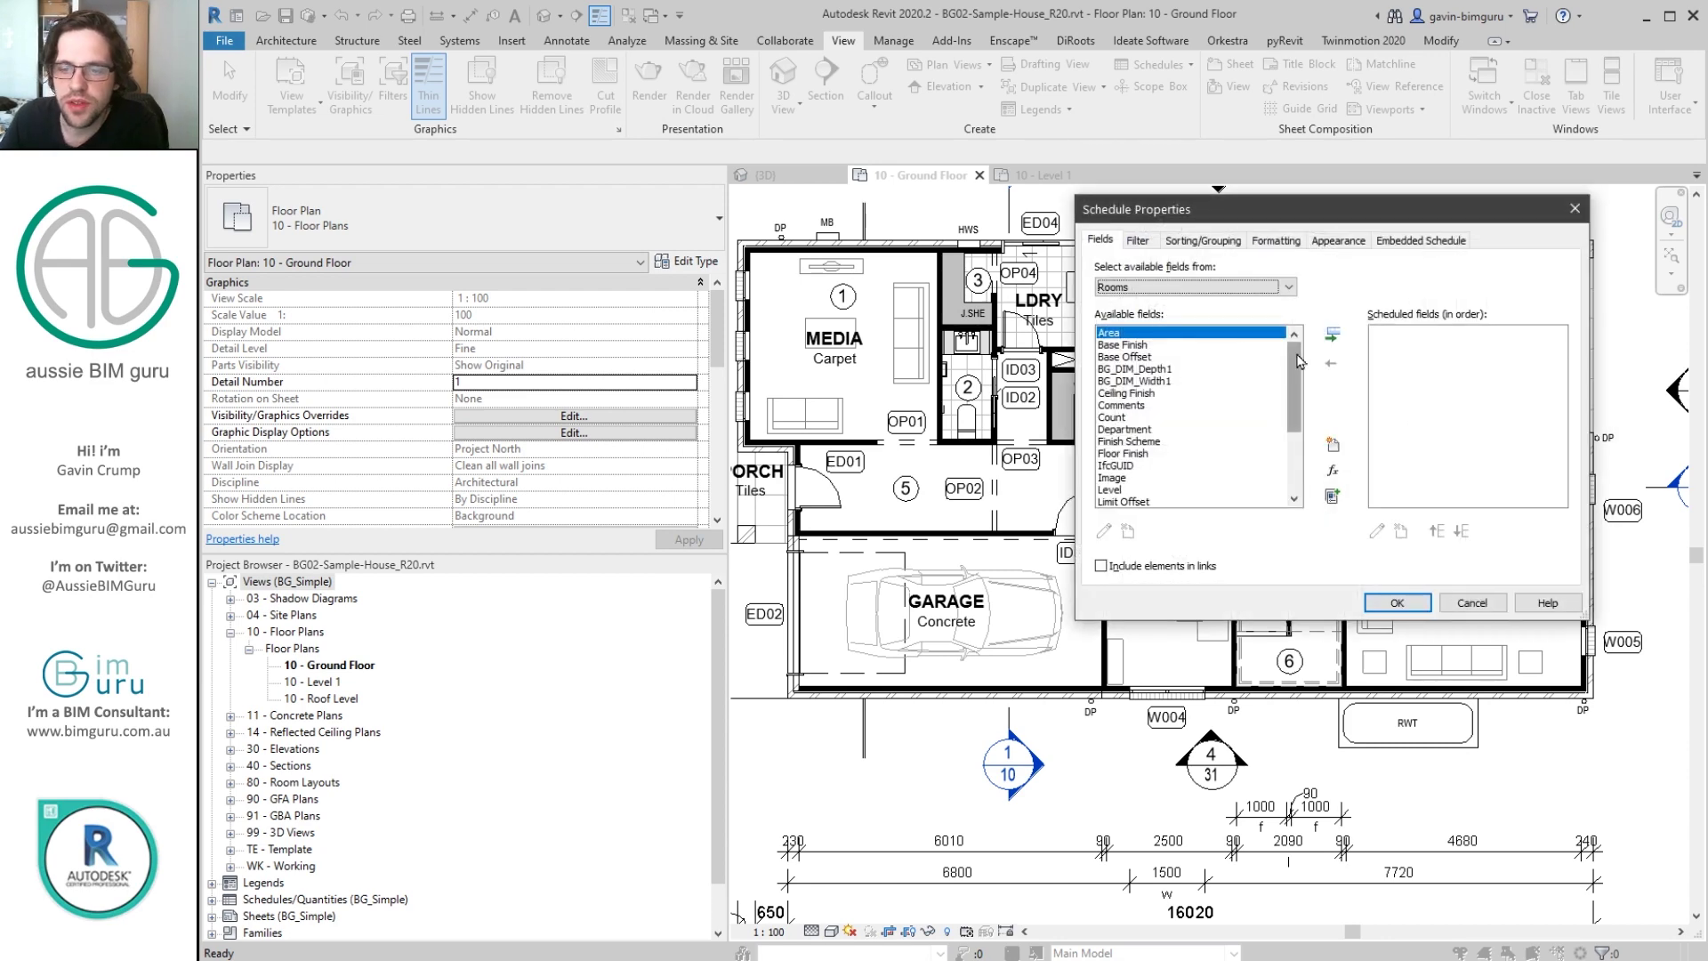
Add the Number field to the scheduled fields, then remove it again.
{"action": "scroll", "coordinate": [1272, 373], "scroll_direction": "down", "scroll_amount": 3}
{"action": "left_click", "coordinate": [1199, 416]}
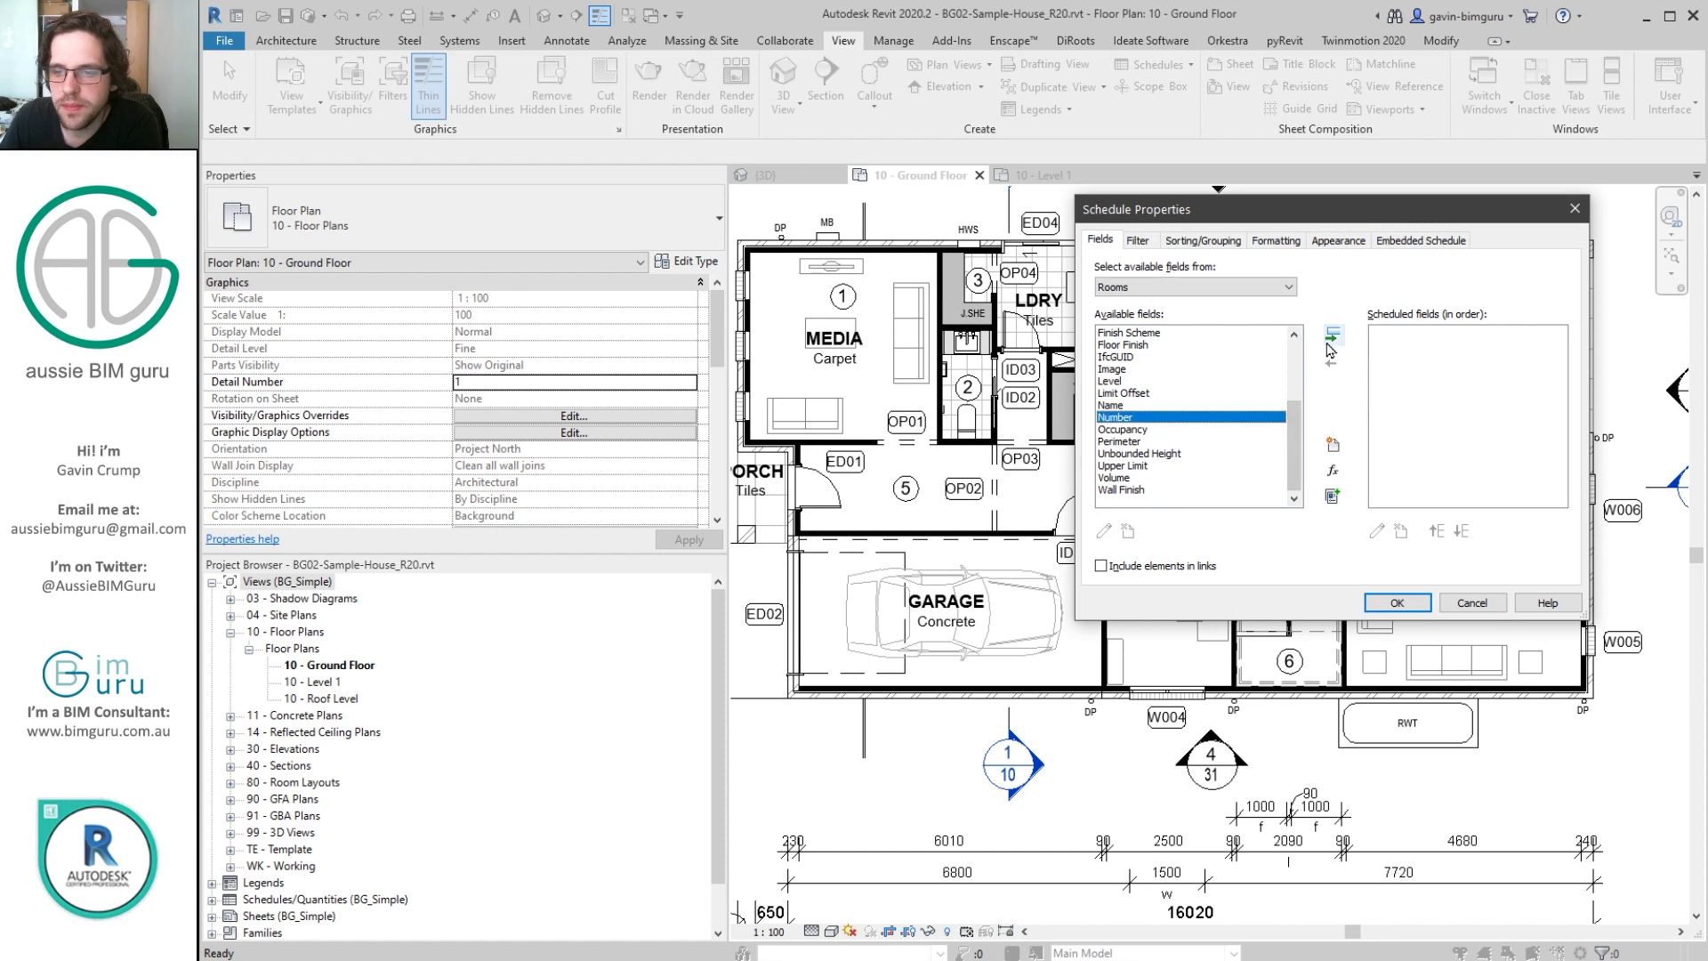
{"action": "left_click", "coordinate": [1332, 335]}
{"action": "left_click", "coordinate": [1167, 417]}
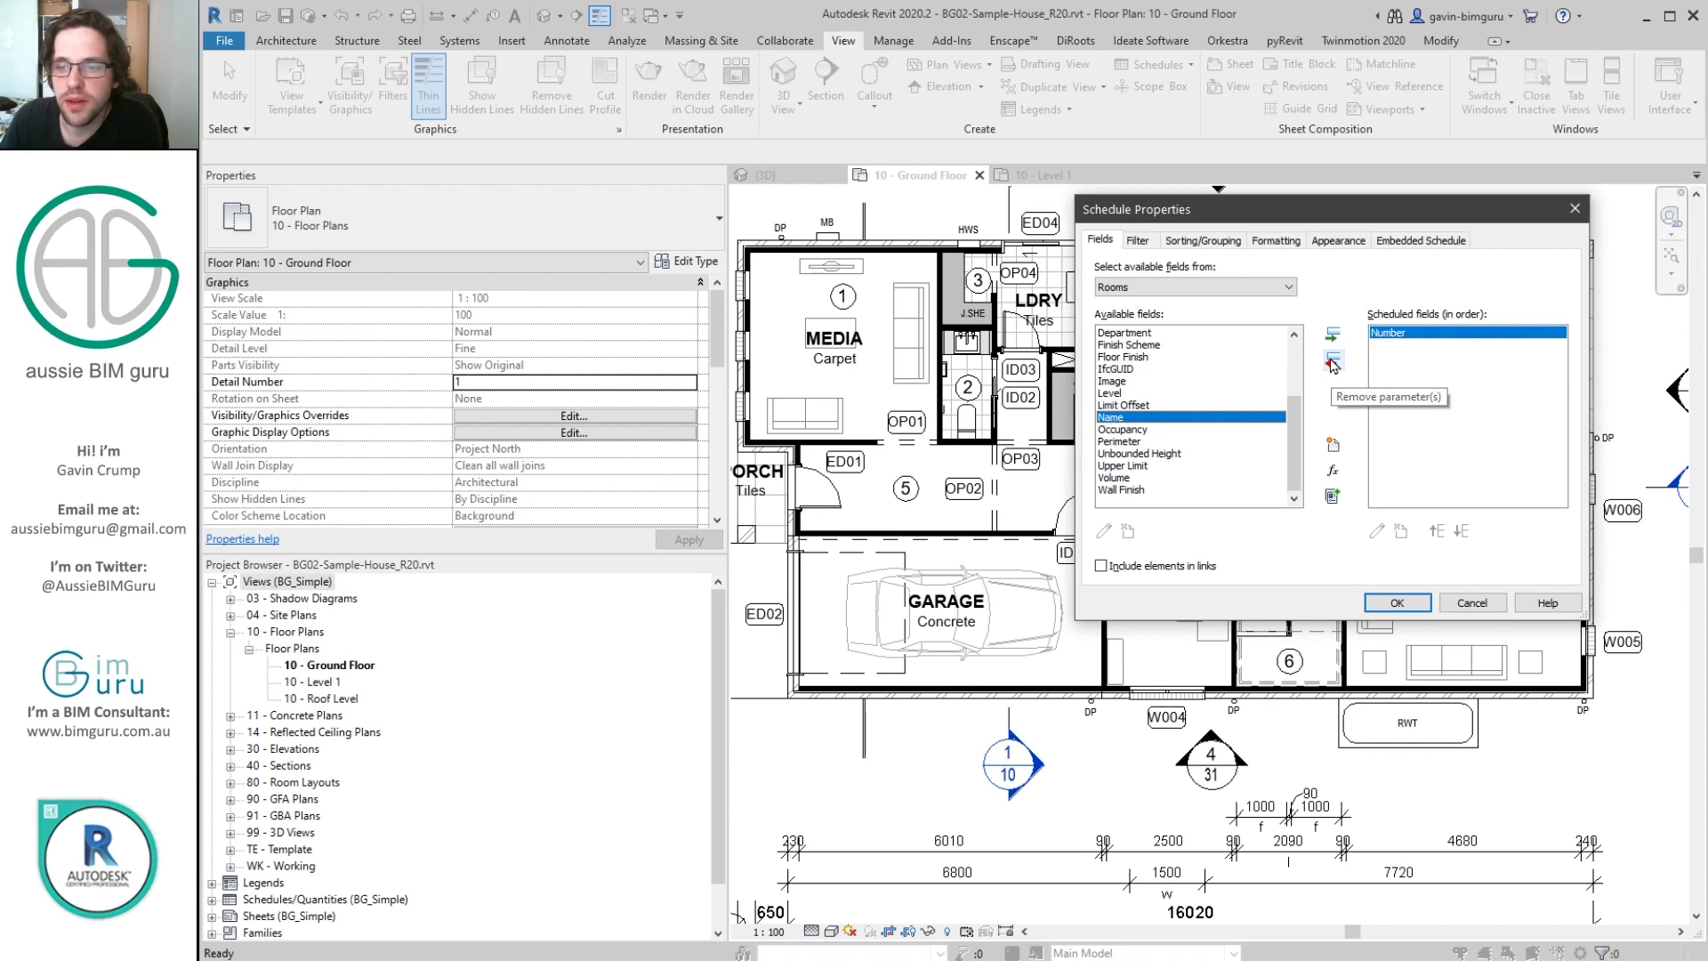
{"action": "left_click", "coordinate": [1332, 361]}
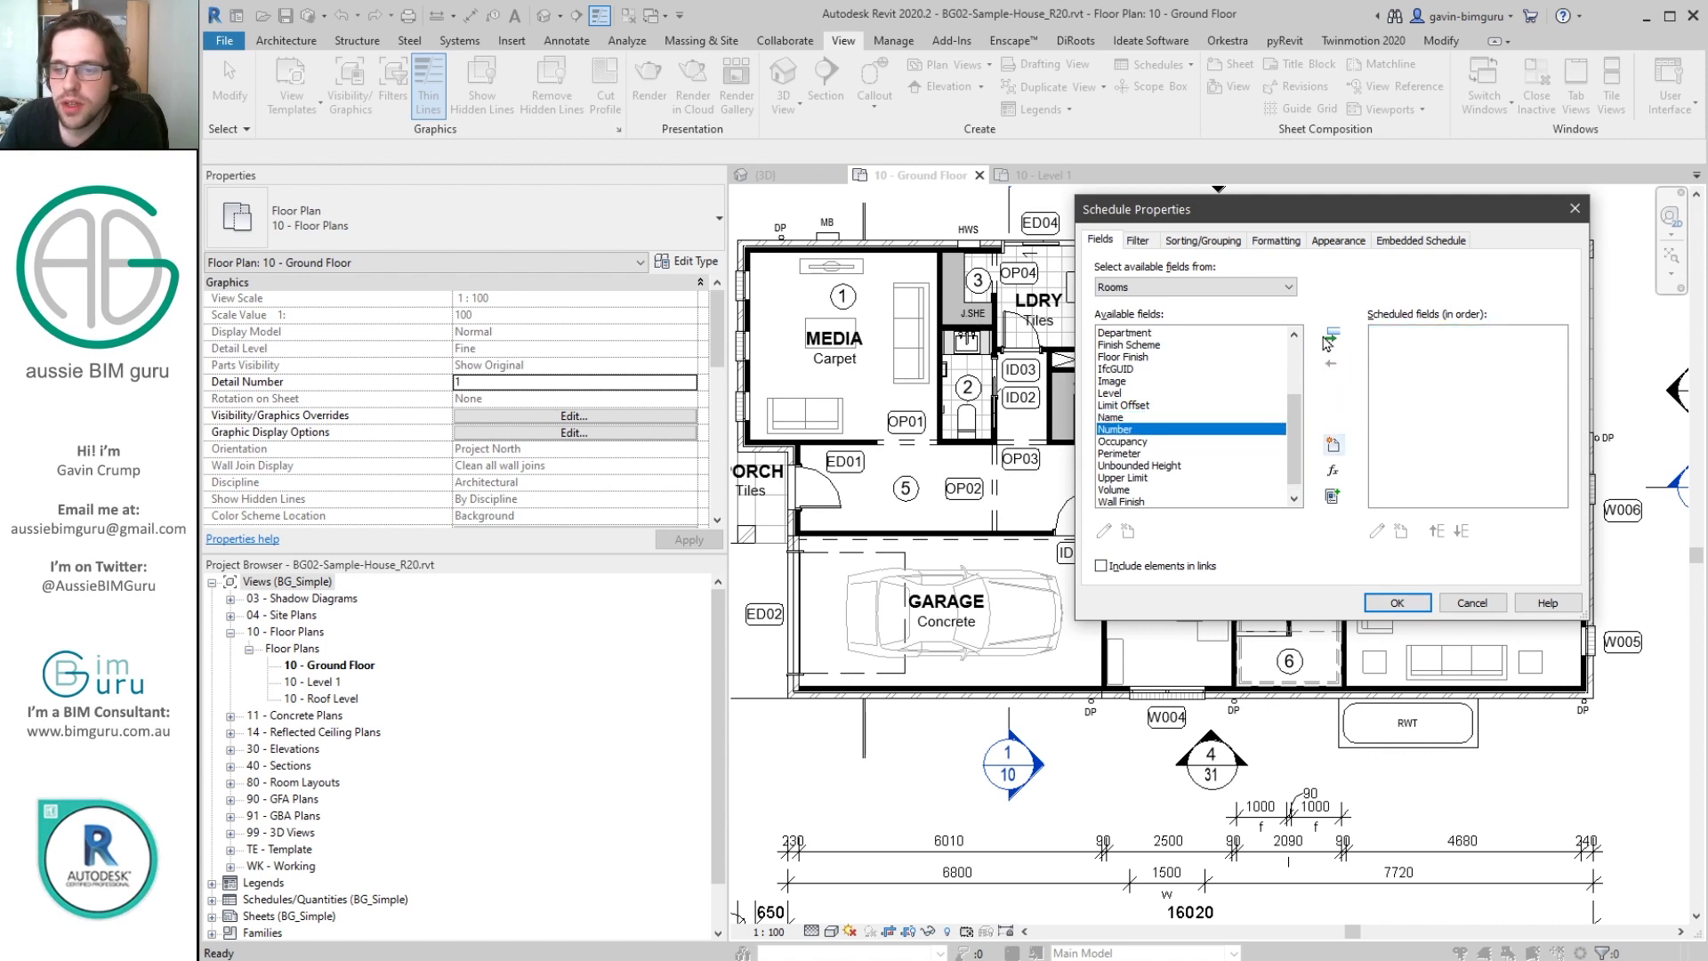
Combine the Number and Name parameters into a single field.
{"action": "left_click", "coordinate": [1334, 499]}
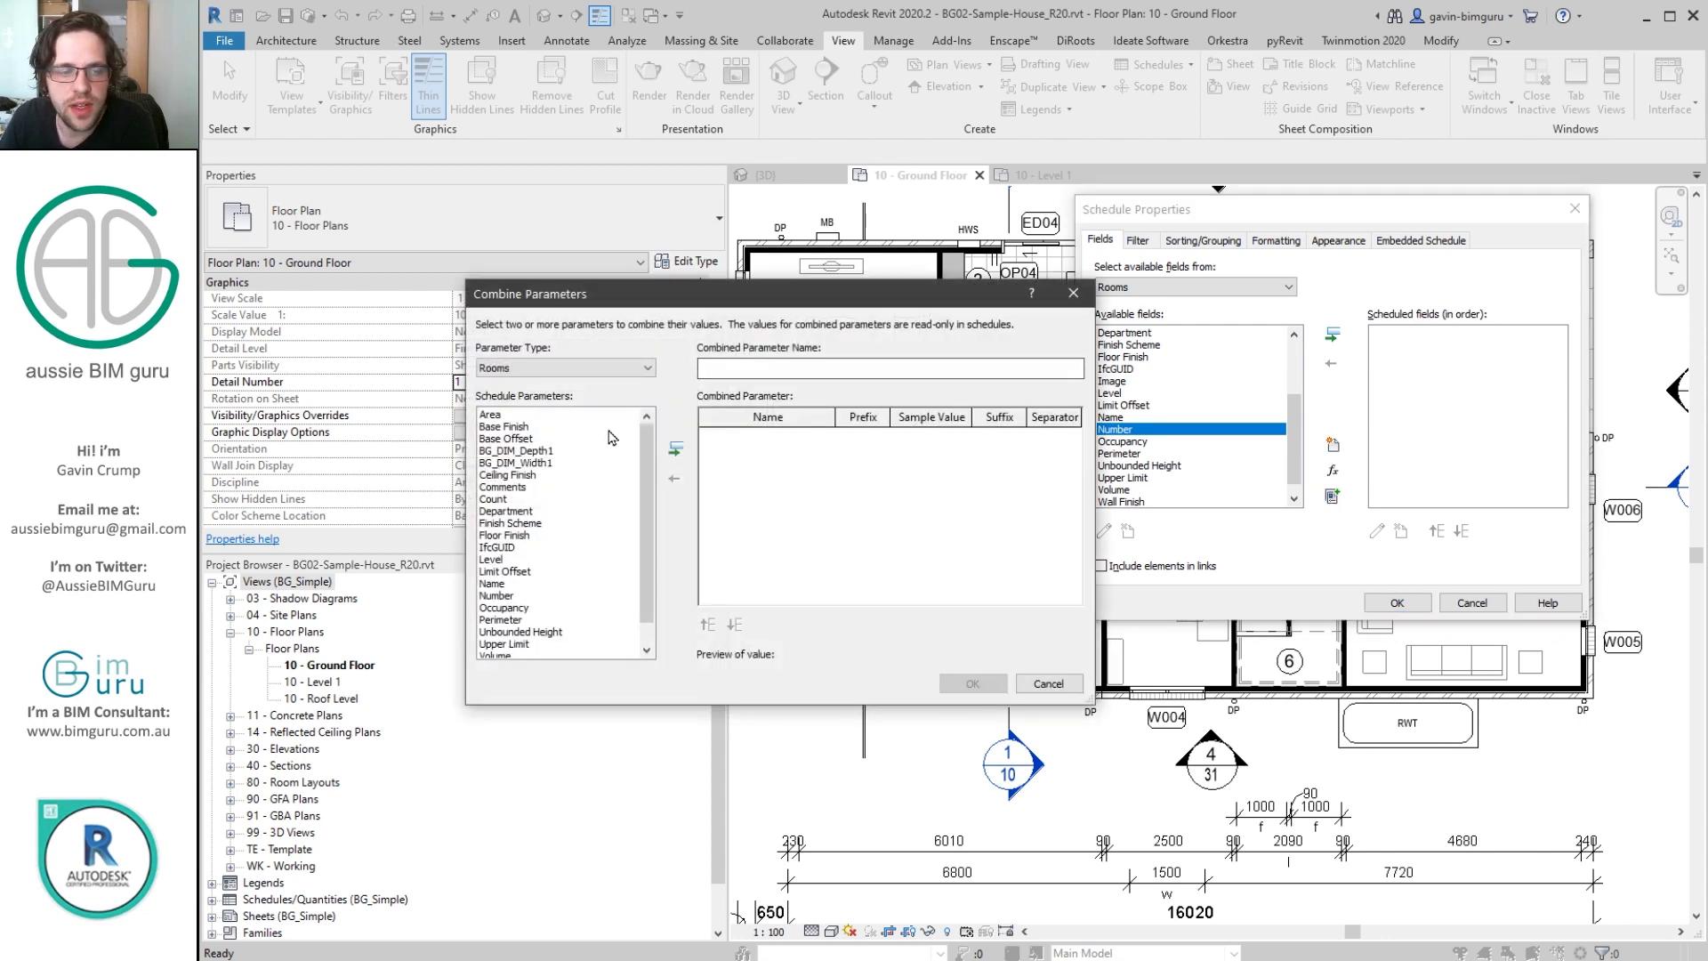
{"action": "scroll", "coordinate": [651, 441], "scroll_direction": "down", "scroll_amount": 1}
{"action": "left_click", "coordinate": [532, 571]}
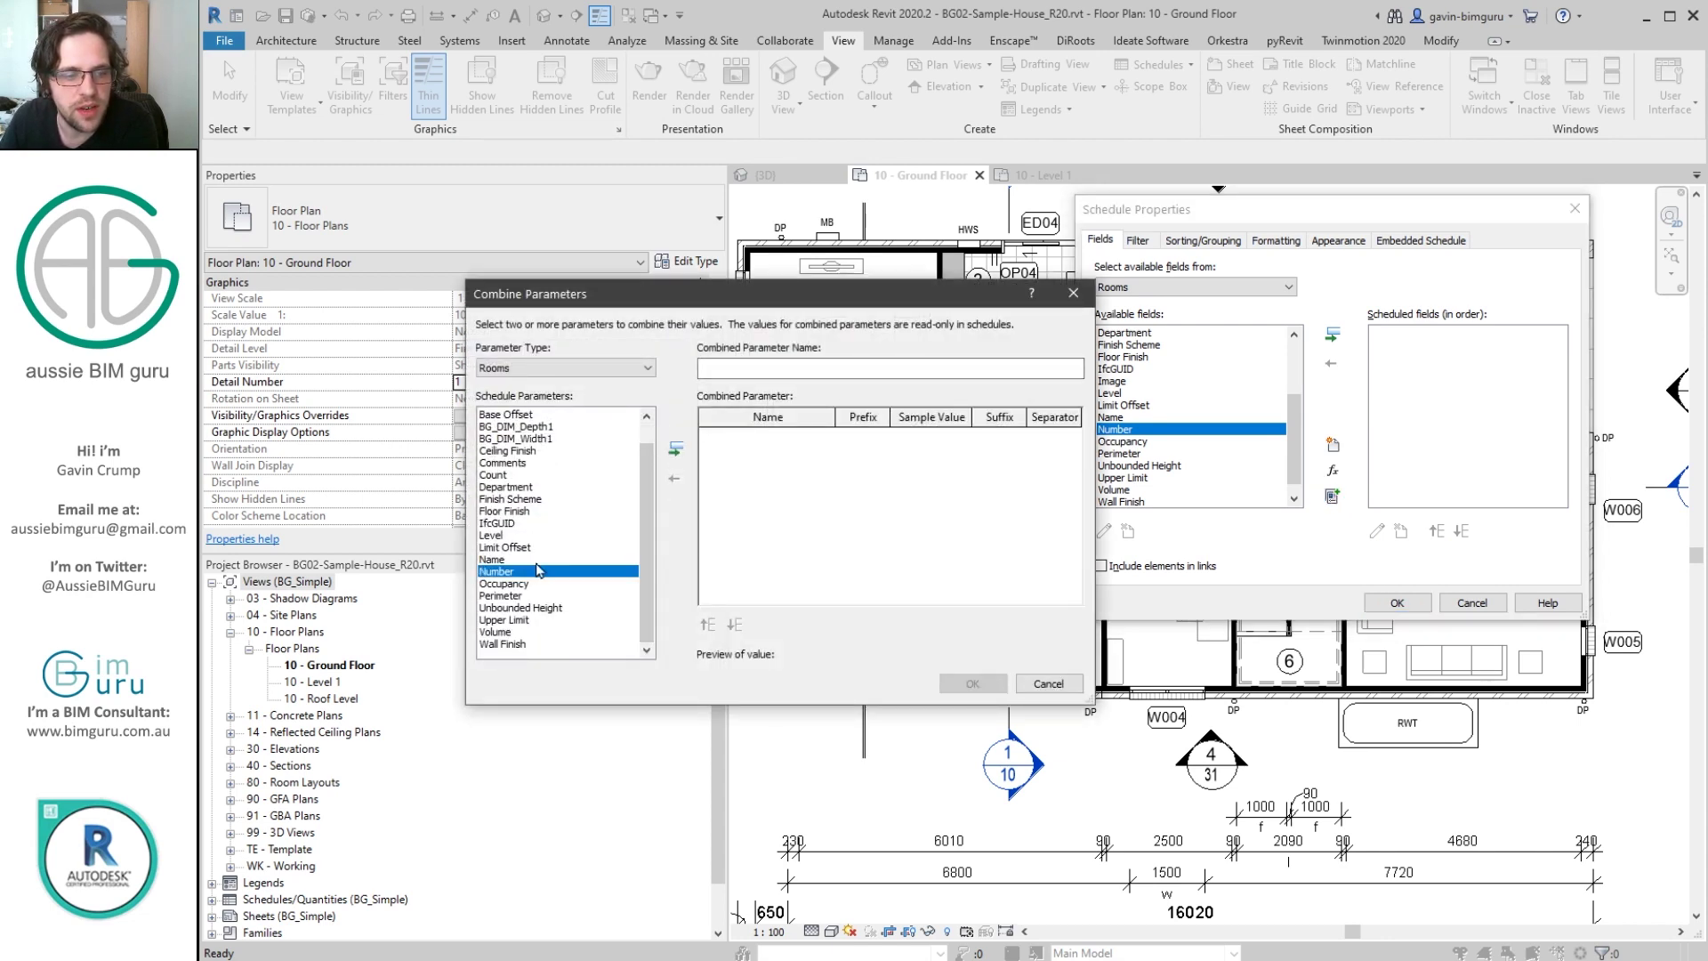
{"action": "left_click", "coordinate": [675, 450]}
{"action": "left_click", "coordinate": [534, 559]}
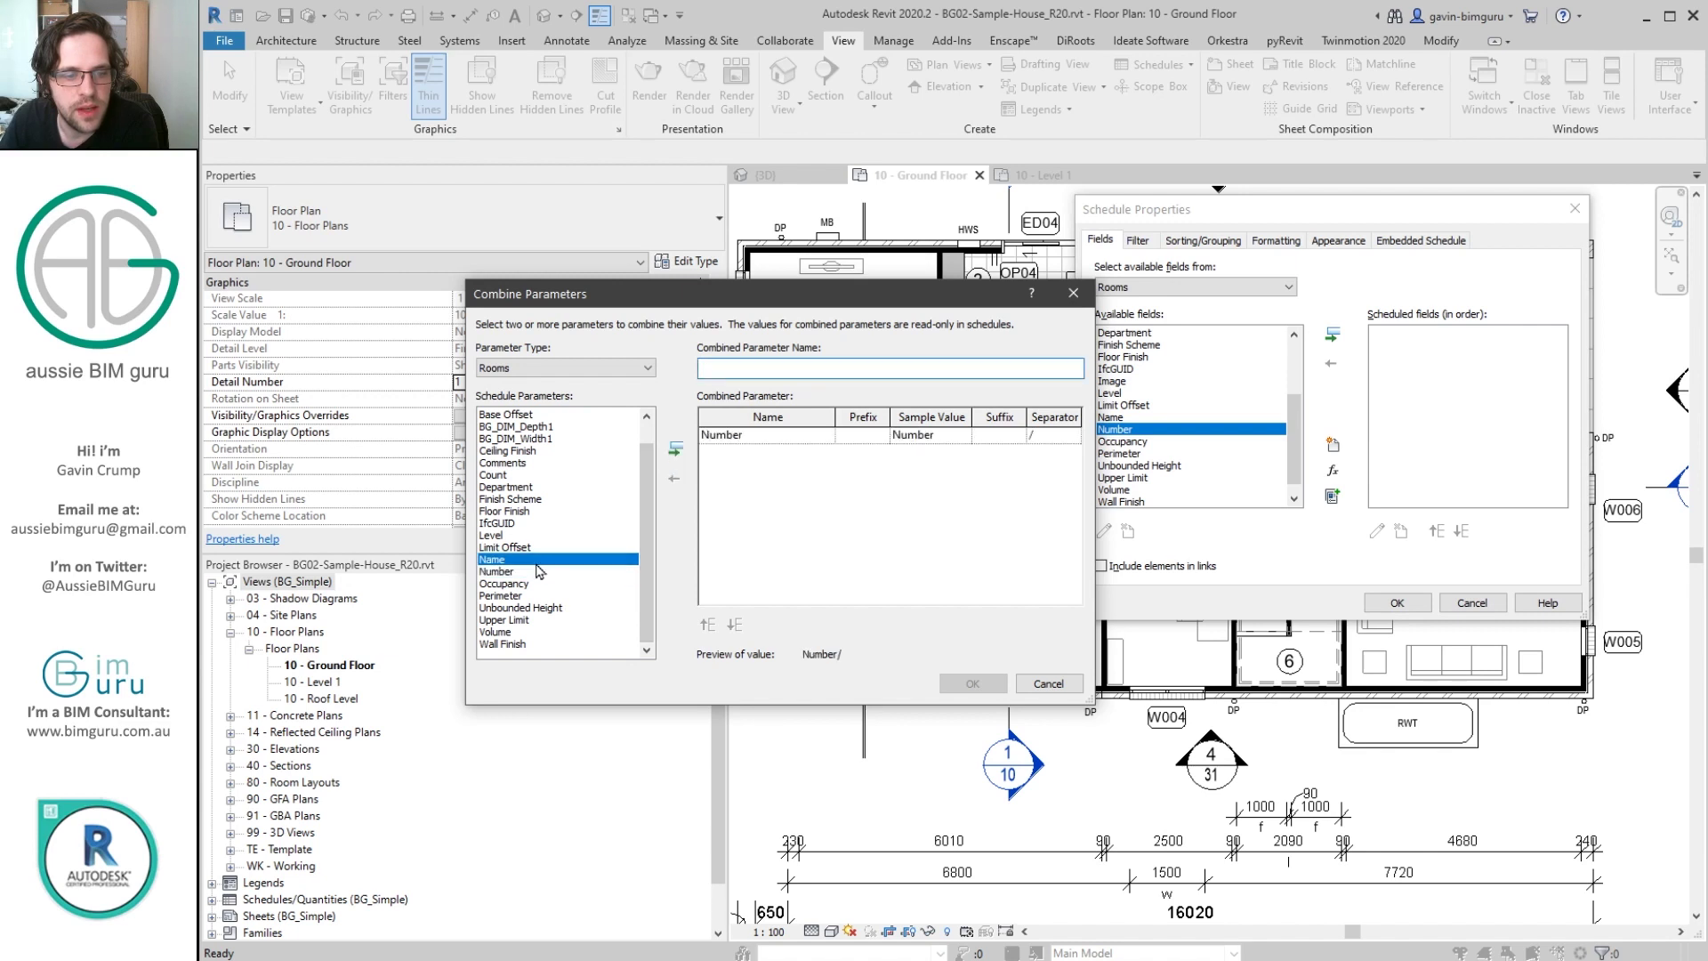
{"action": "left_click", "coordinate": [673, 454]}
Clear the separators after Number and Name, then confirm to create the schedule.
{"action": "left_click", "coordinate": [1054, 434]}
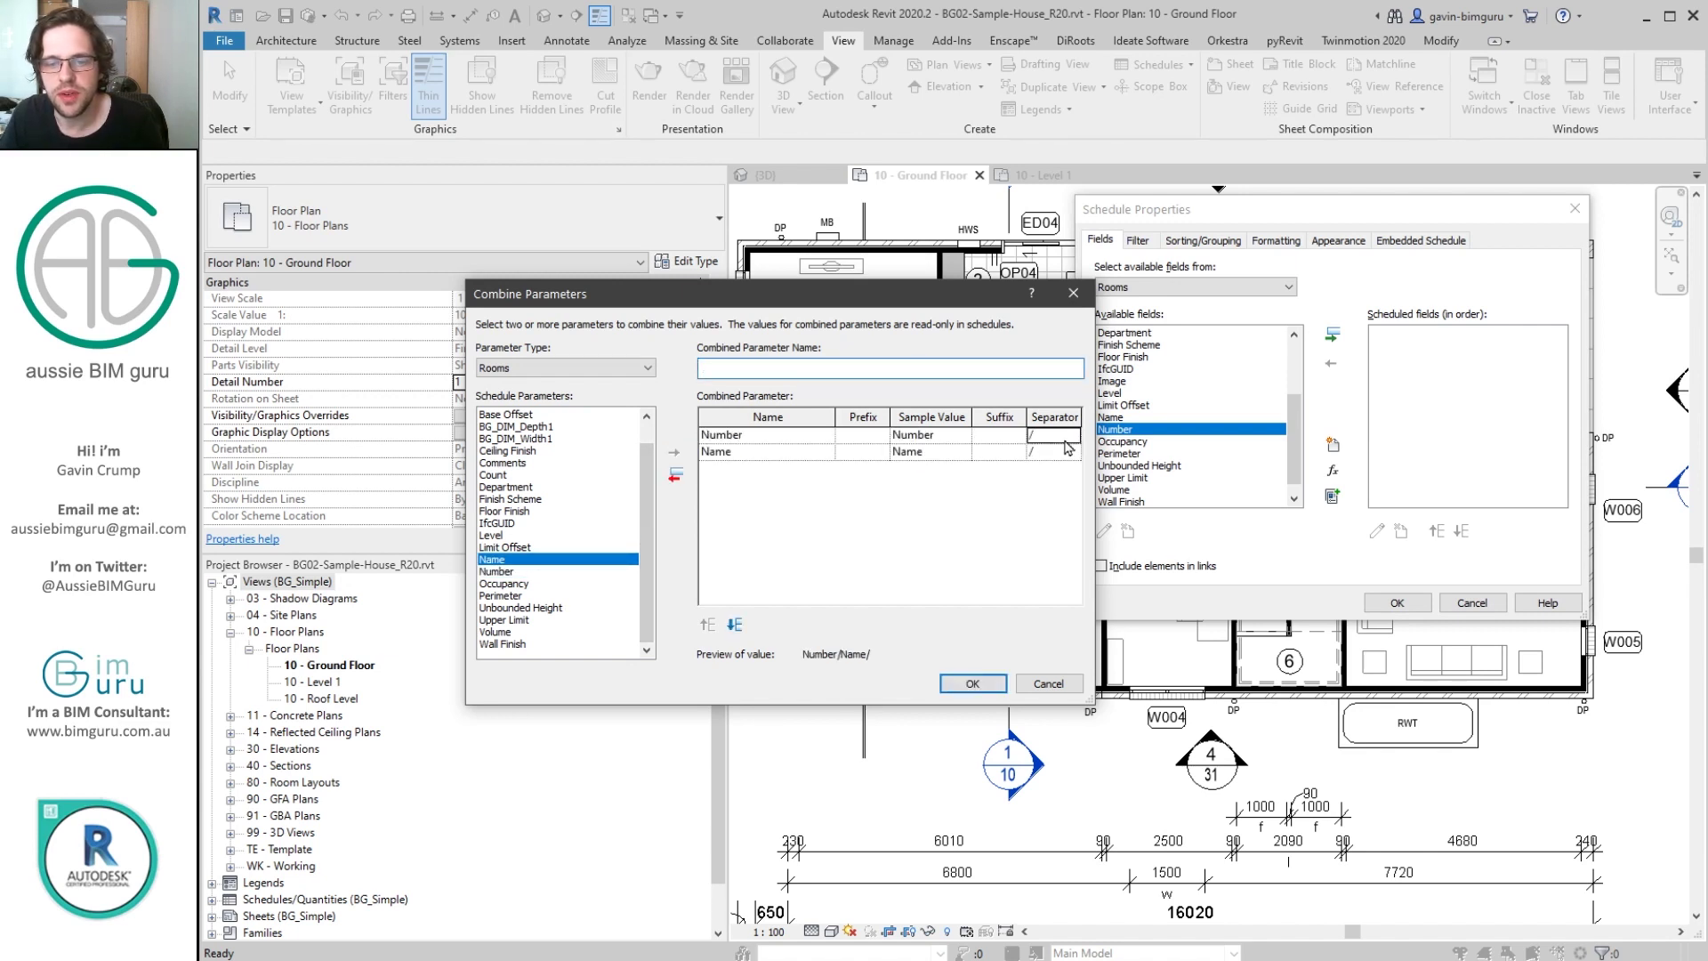
{"action": "key", "text": "Delete"}
{"action": "left_click", "coordinate": [1061, 451]}
{"action": "left_click", "coordinate": [1061, 437]}
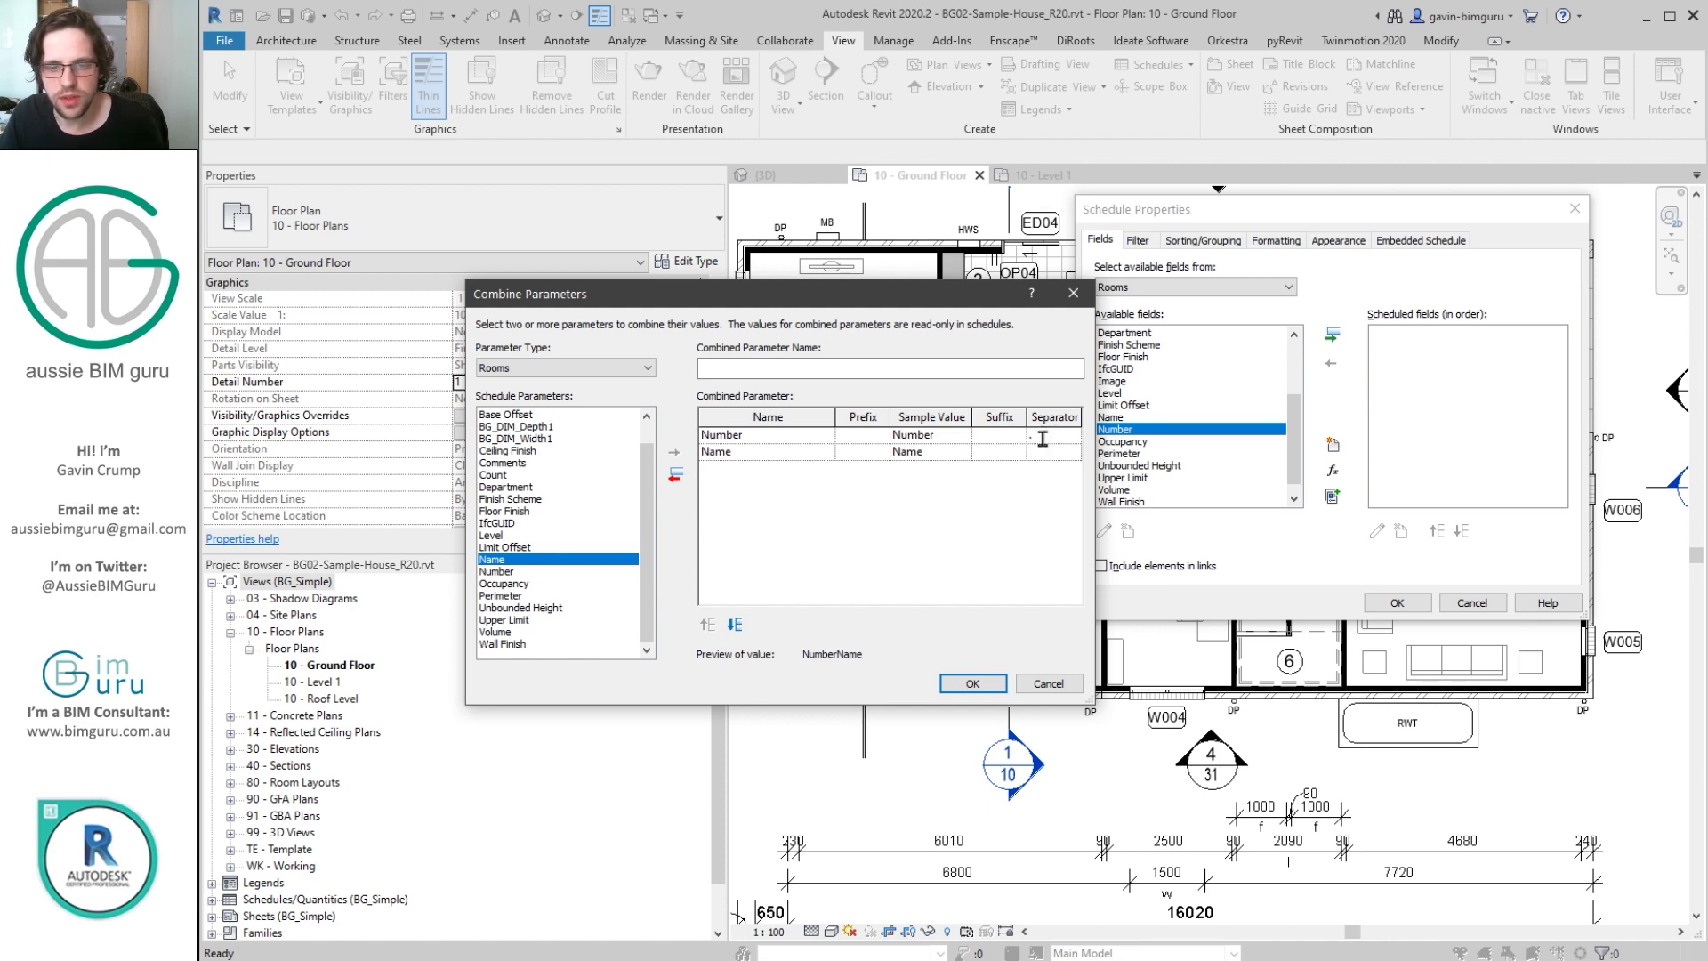
{"action": "left_click", "coordinate": [972, 684]}
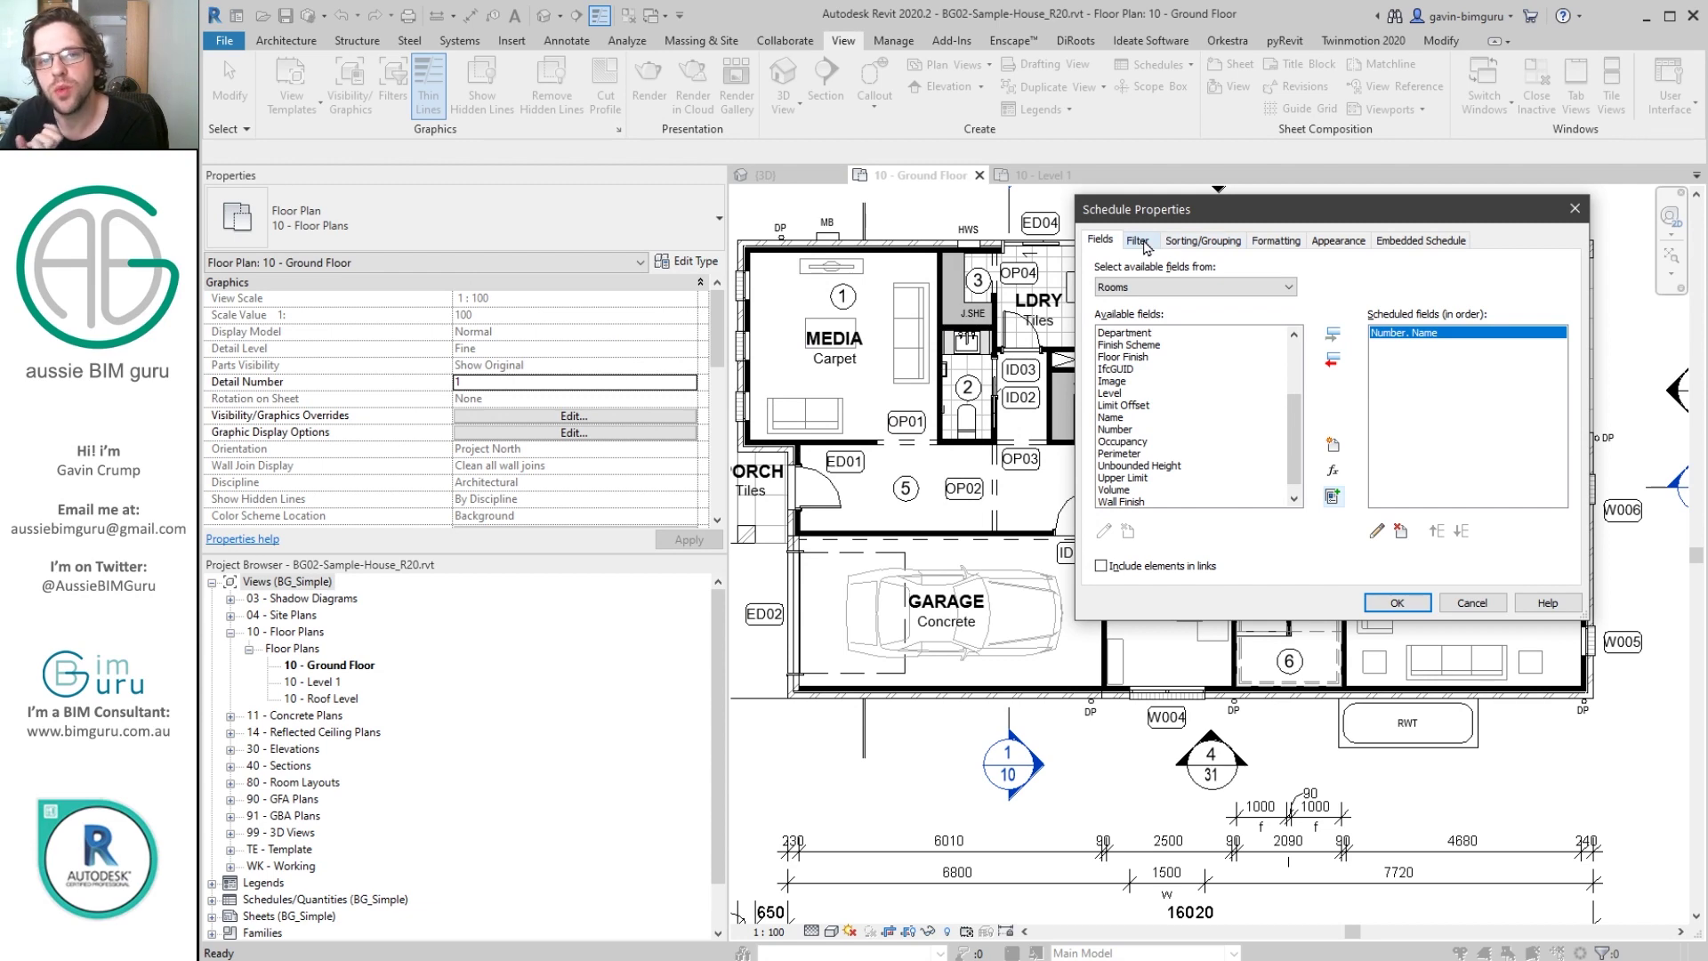
{"action": "left_click", "coordinate": [1396, 602]}
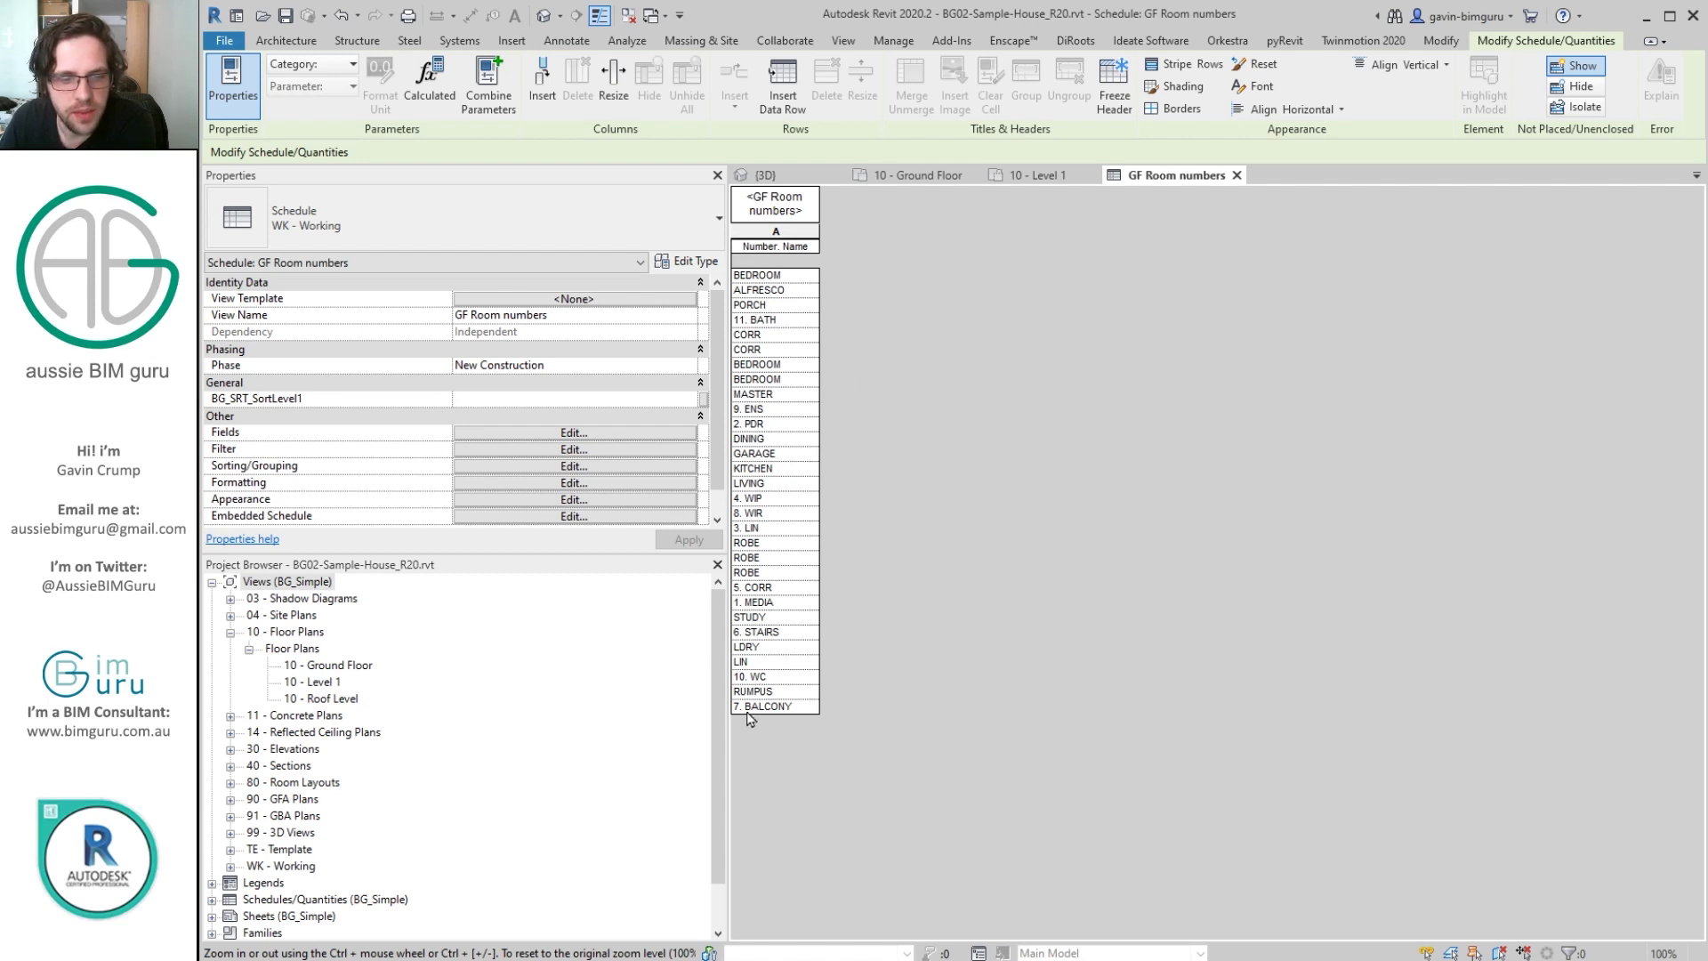
Add the room Number field to the schedule and set it as a hidden field.
{"action": "left_click", "coordinate": [620, 436]}
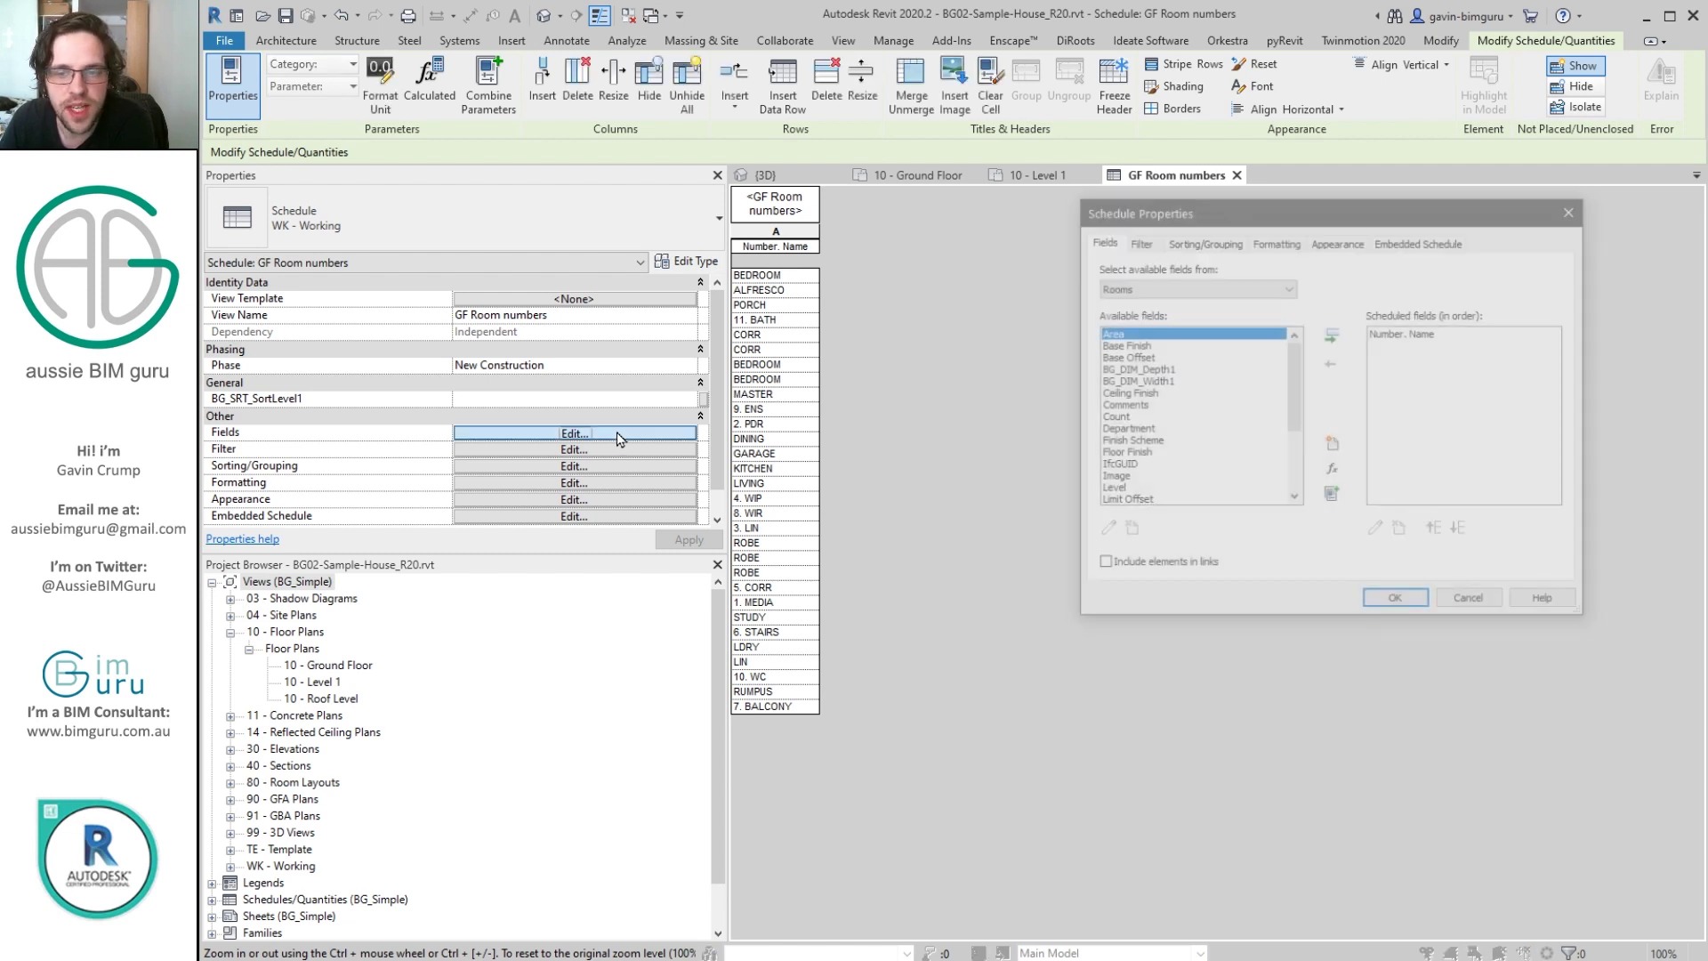
{"action": "left_click", "coordinate": [1138, 241]}
{"action": "left_click", "coordinate": [1256, 271]}
{"action": "left_click", "coordinate": [1256, 276]}
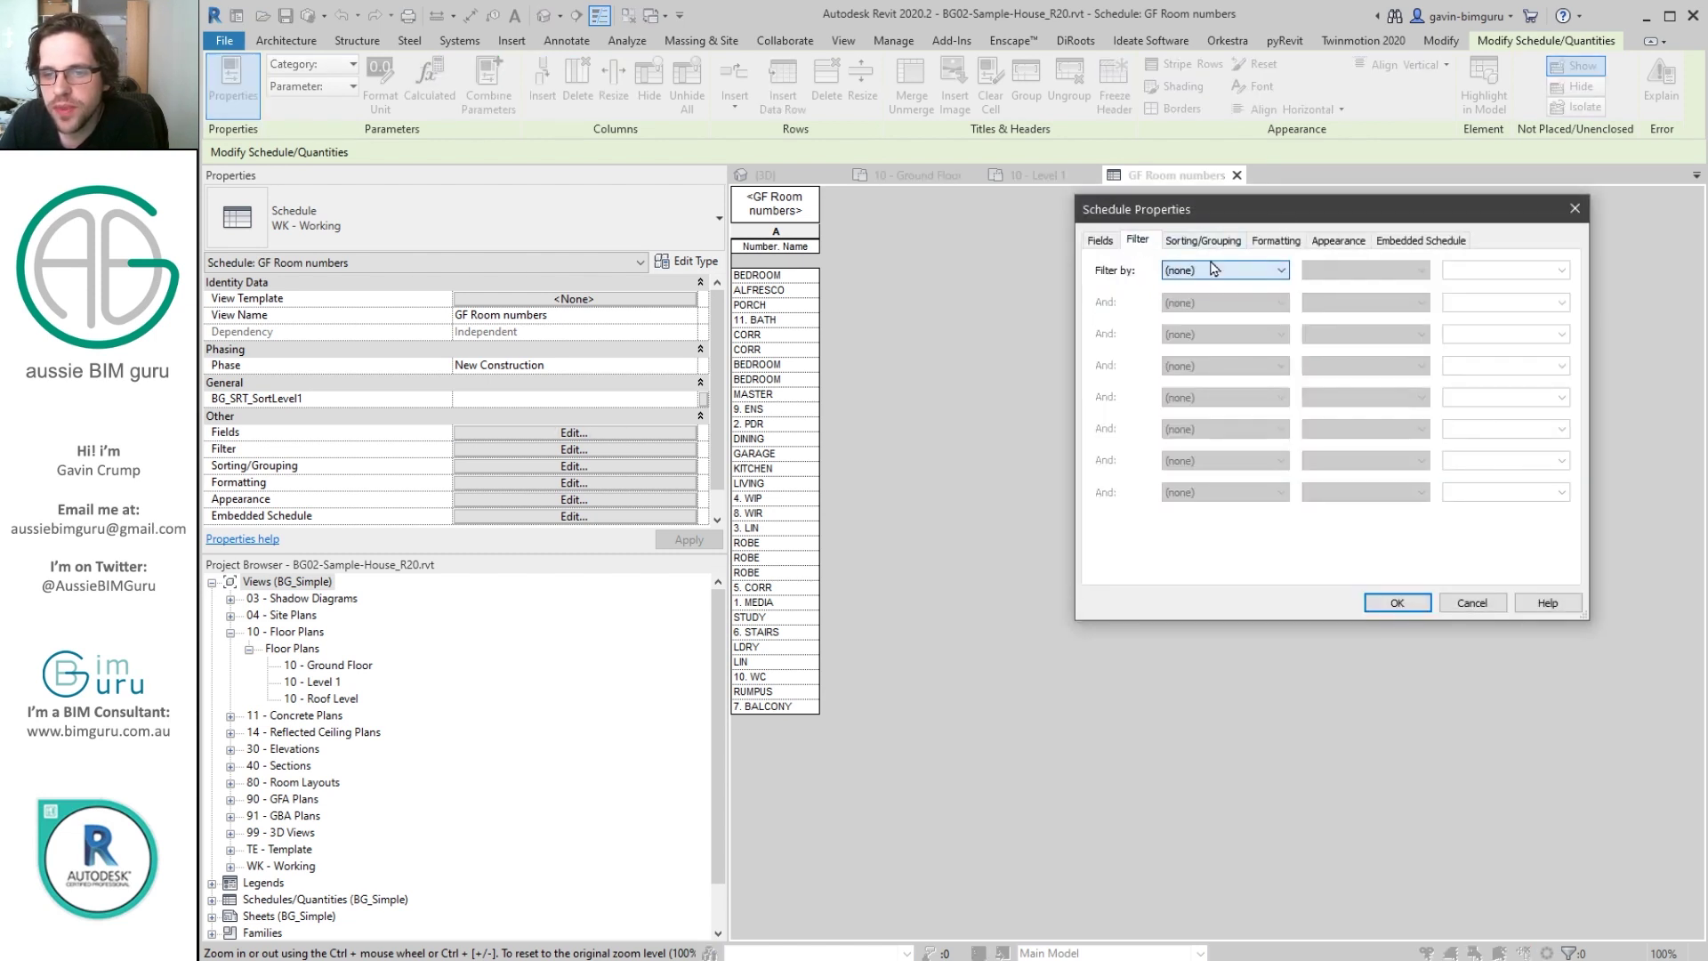
{"action": "left_click", "coordinate": [1101, 241]}
{"action": "scroll", "coordinate": [1295, 381], "scroll_direction": "down", "scroll_amount": 3}
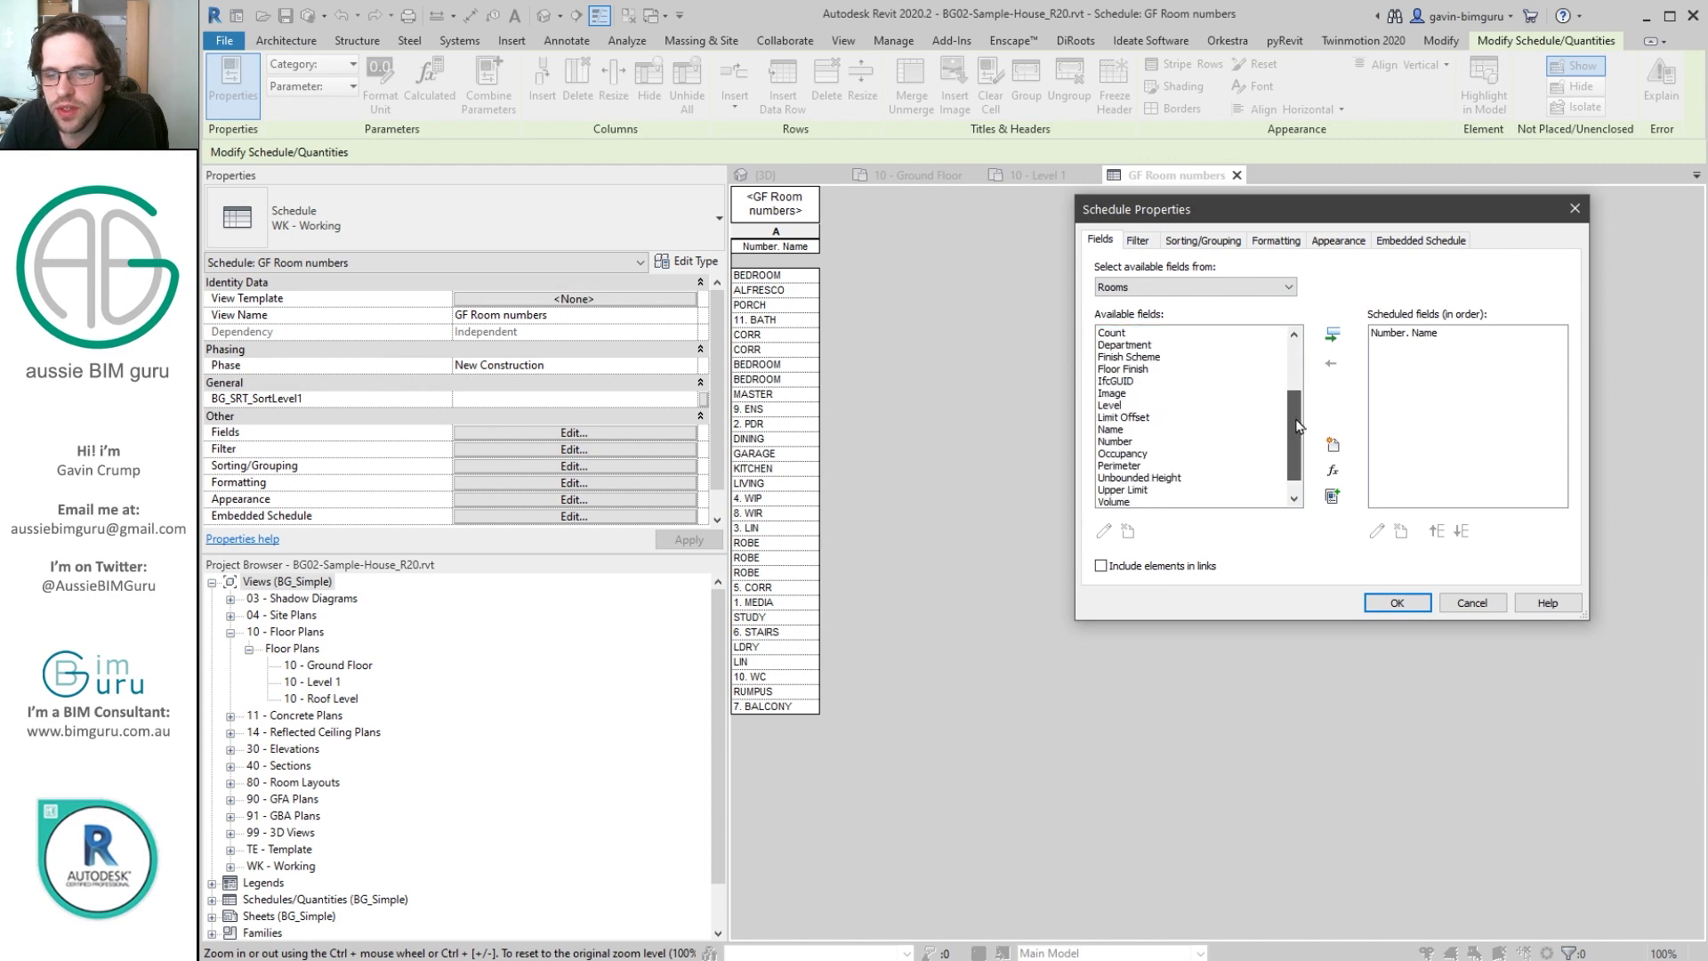
{"action": "left_click", "coordinate": [1157, 417]}
{"action": "left_click", "coordinate": [1332, 336]}
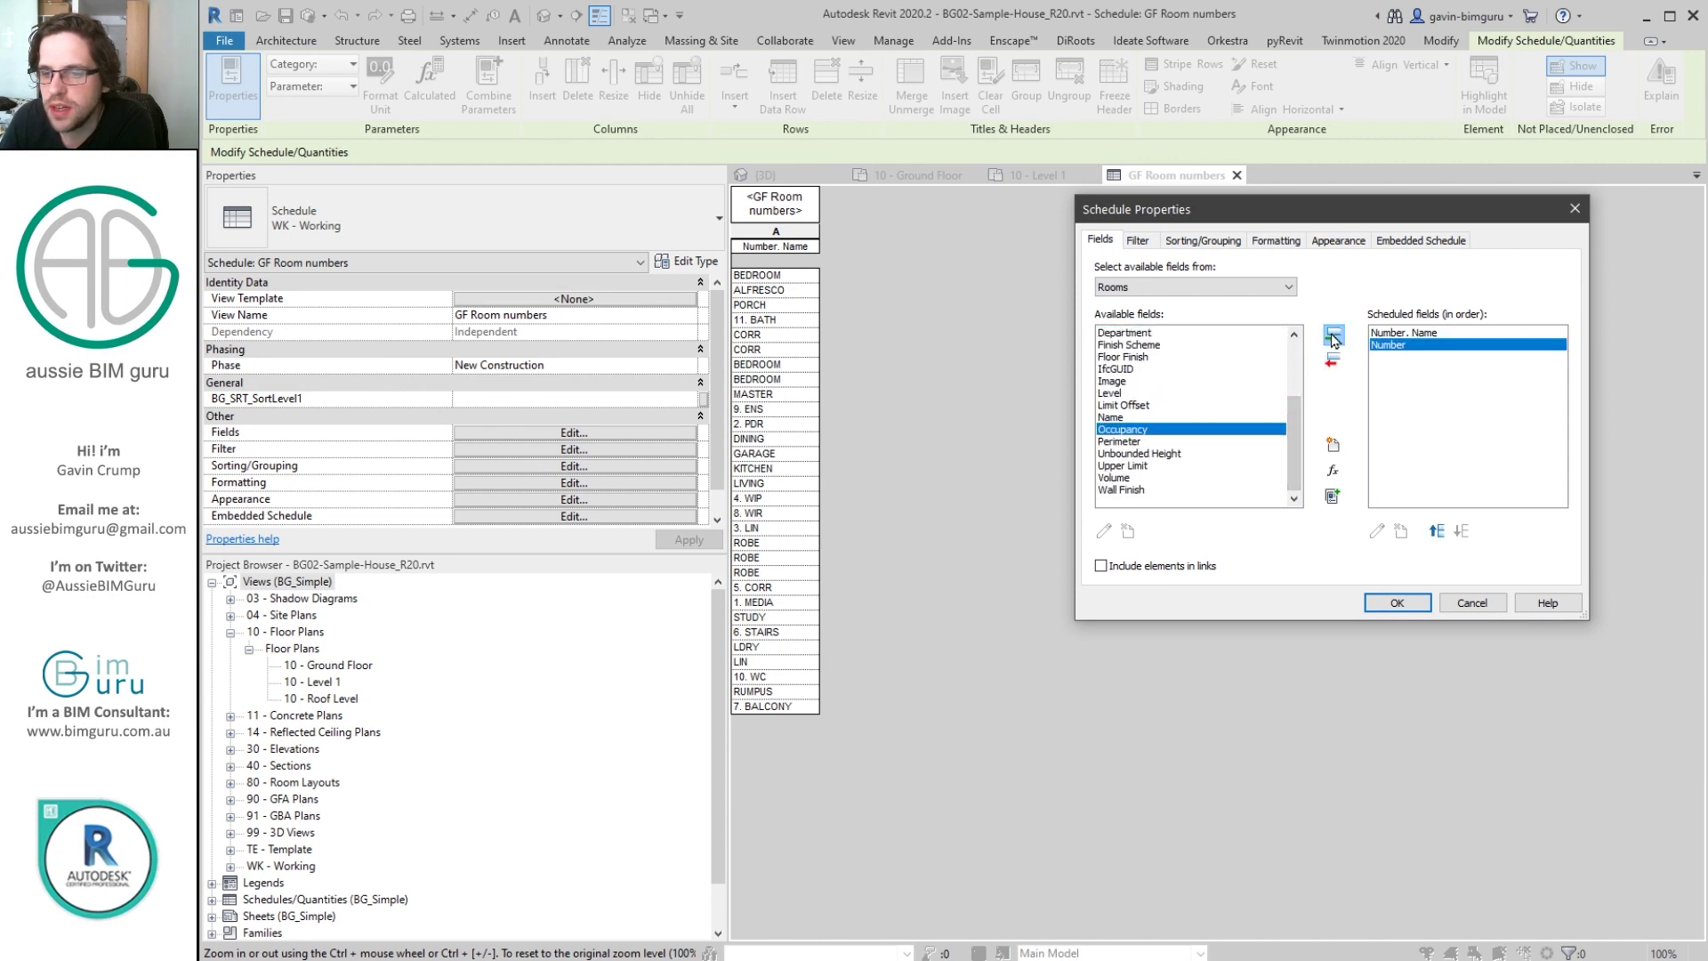
{"action": "left_click", "coordinate": [1338, 240]}
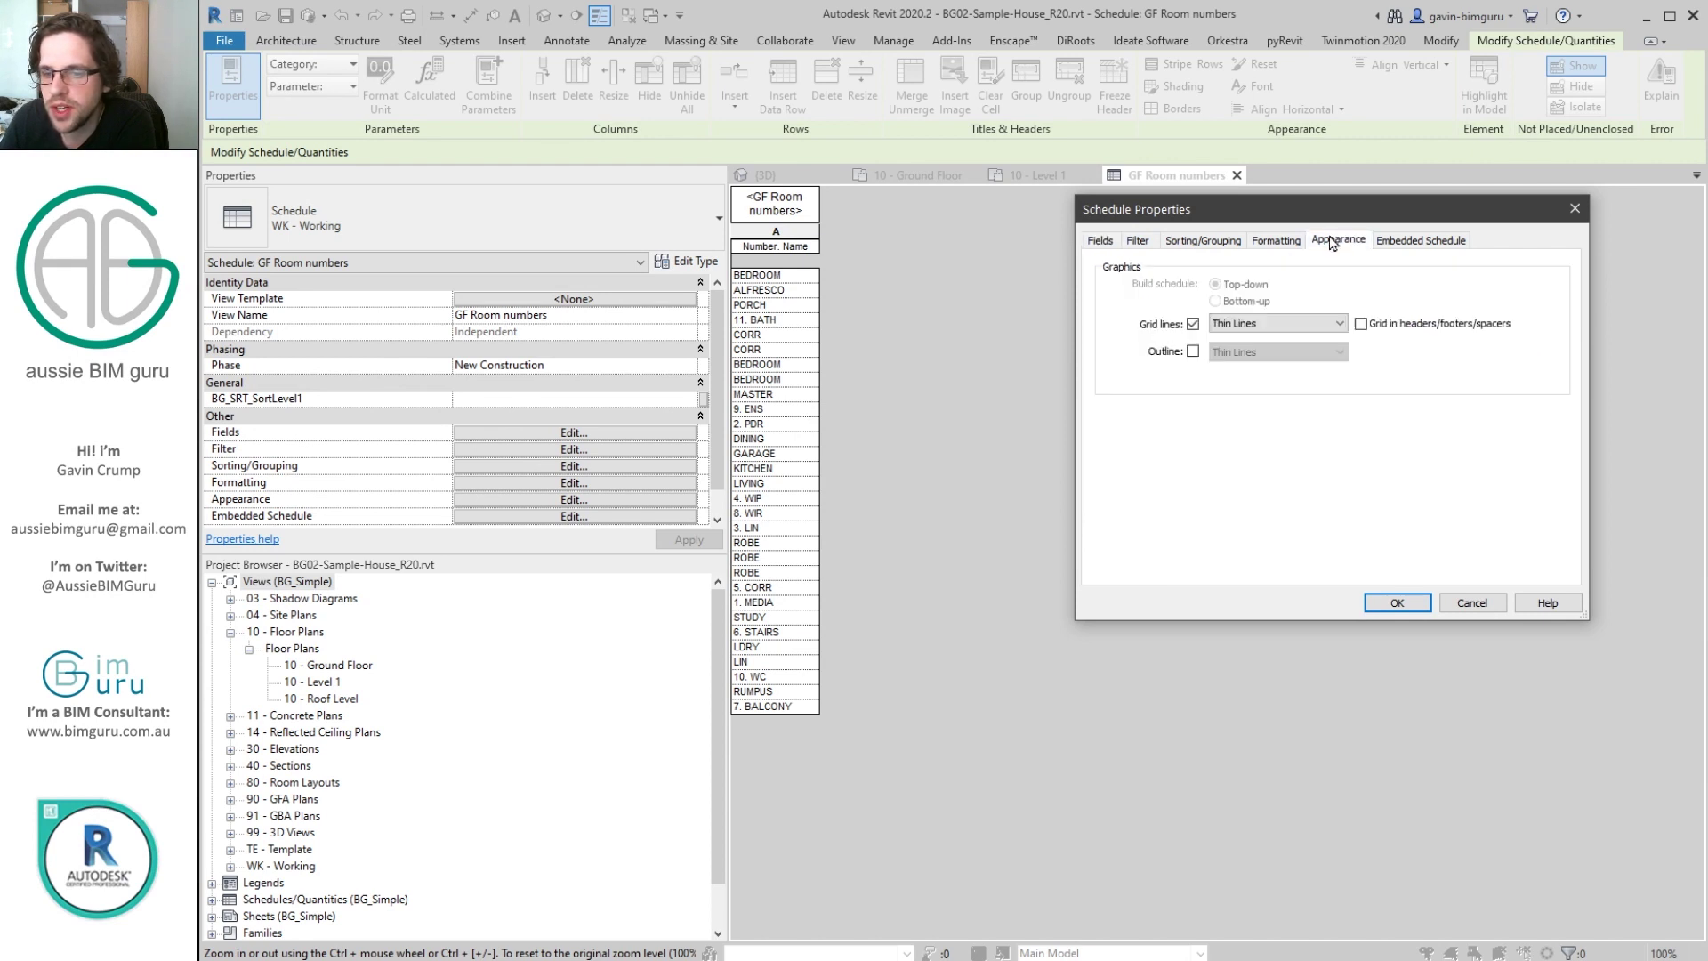
{"action": "left_click", "coordinate": [1281, 240]}
{"action": "left_click", "coordinate": [1157, 296]}
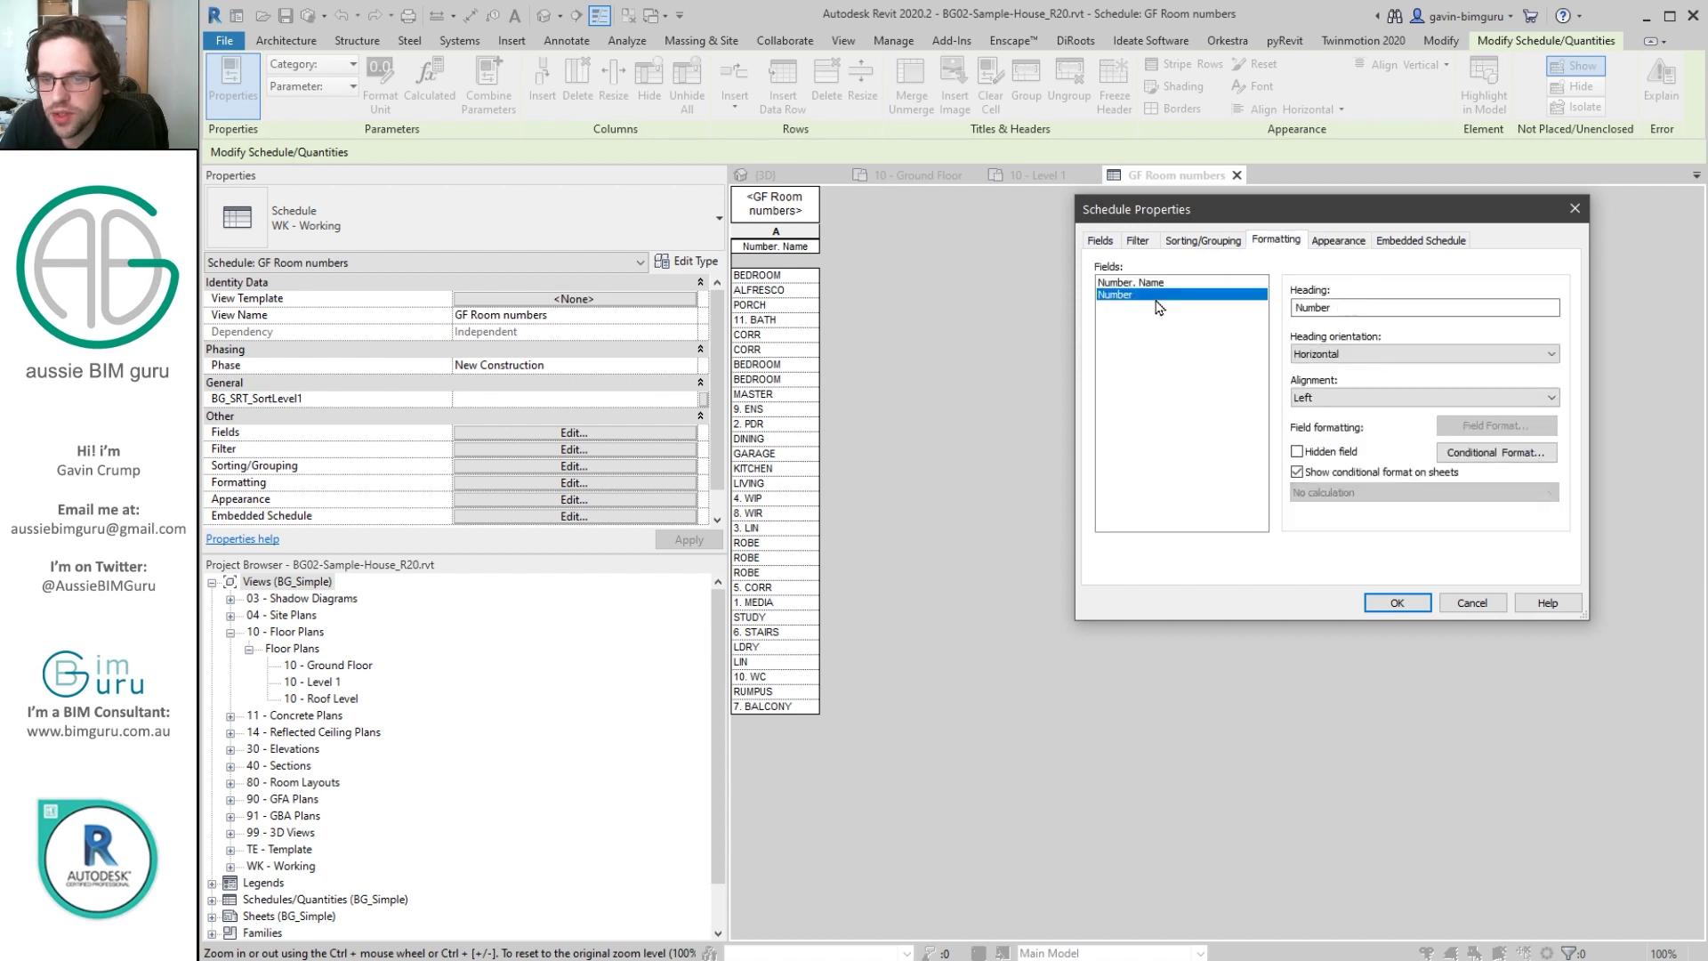
Filter the schedule with Number is greater than, so only numbered rooms are listed.
{"action": "left_click", "coordinate": [1139, 240]}
{"action": "left_click", "coordinate": [1225, 269]}
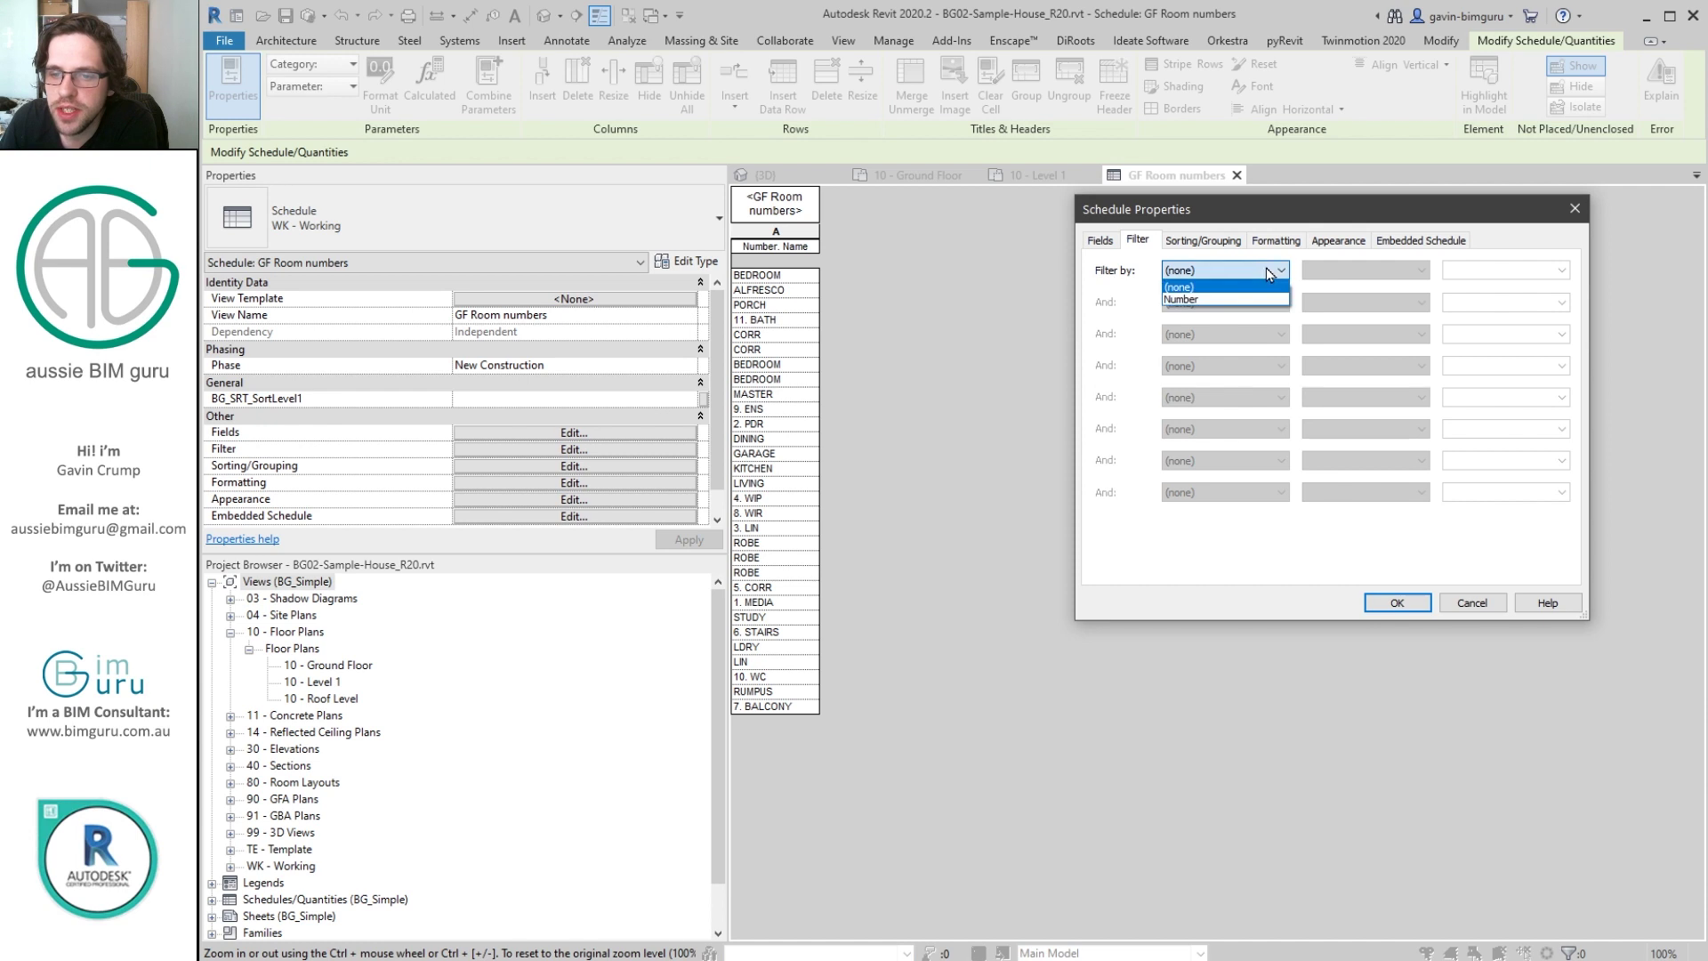
{"action": "left_click", "coordinate": [1212, 305]}
{"action": "left_click", "coordinate": [1352, 268]}
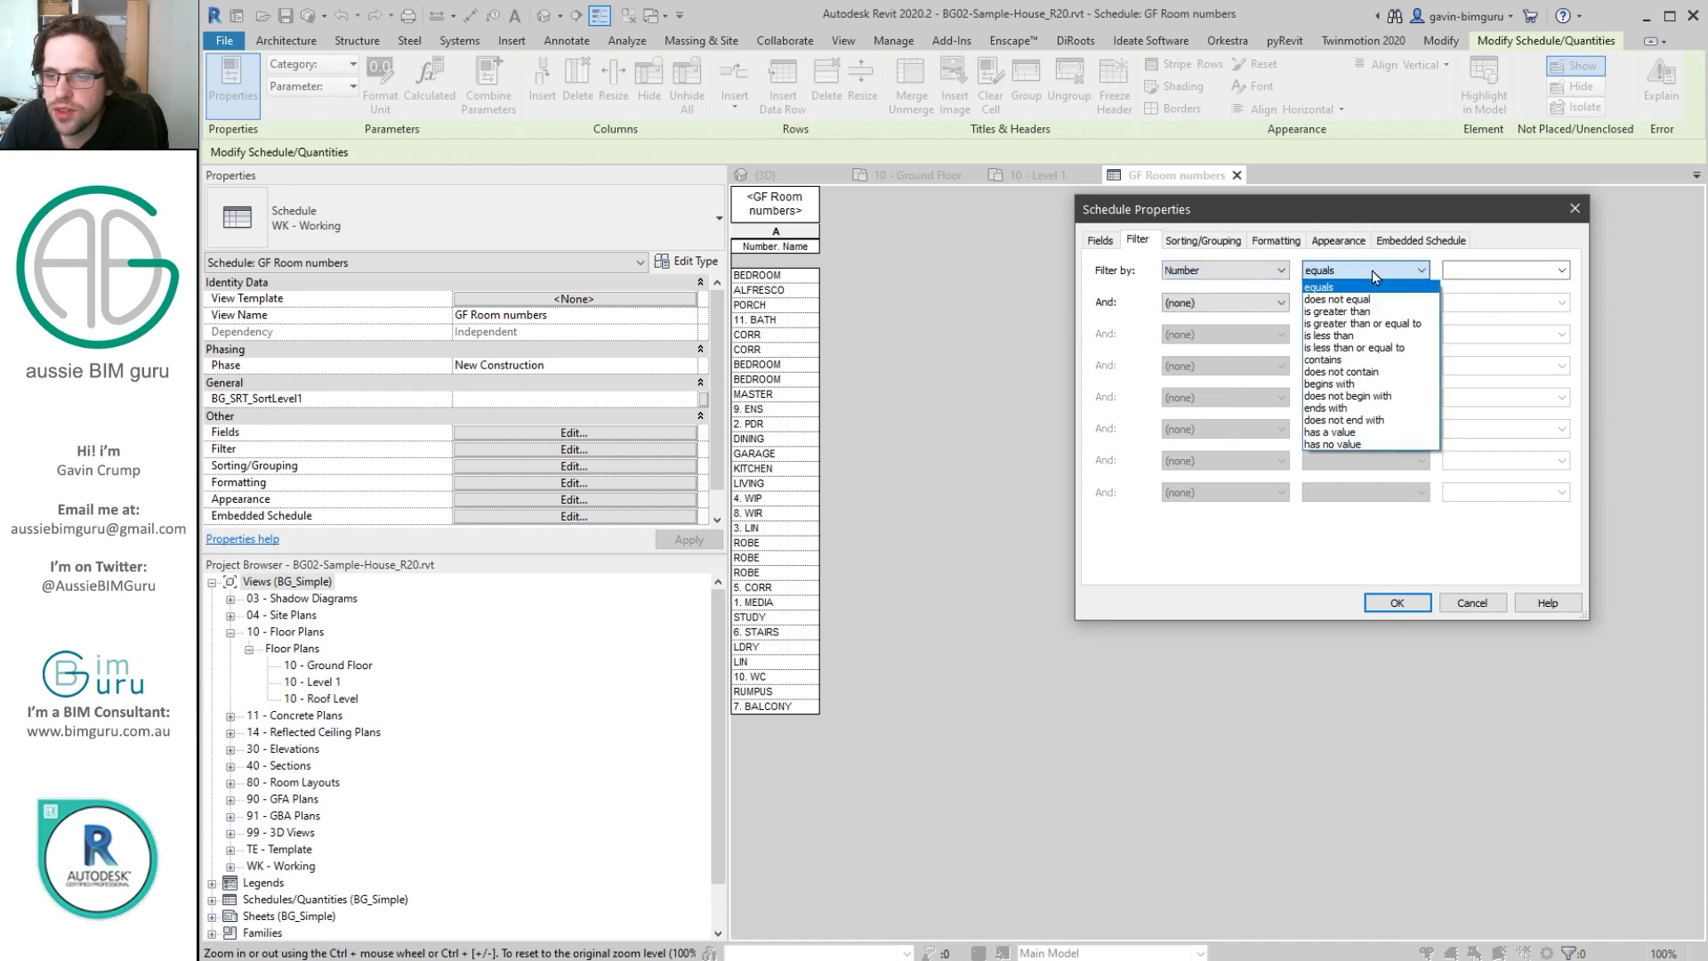
{"action": "left_click", "coordinate": [1377, 313]}
{"action": "left_click", "coordinate": [1477, 271]}
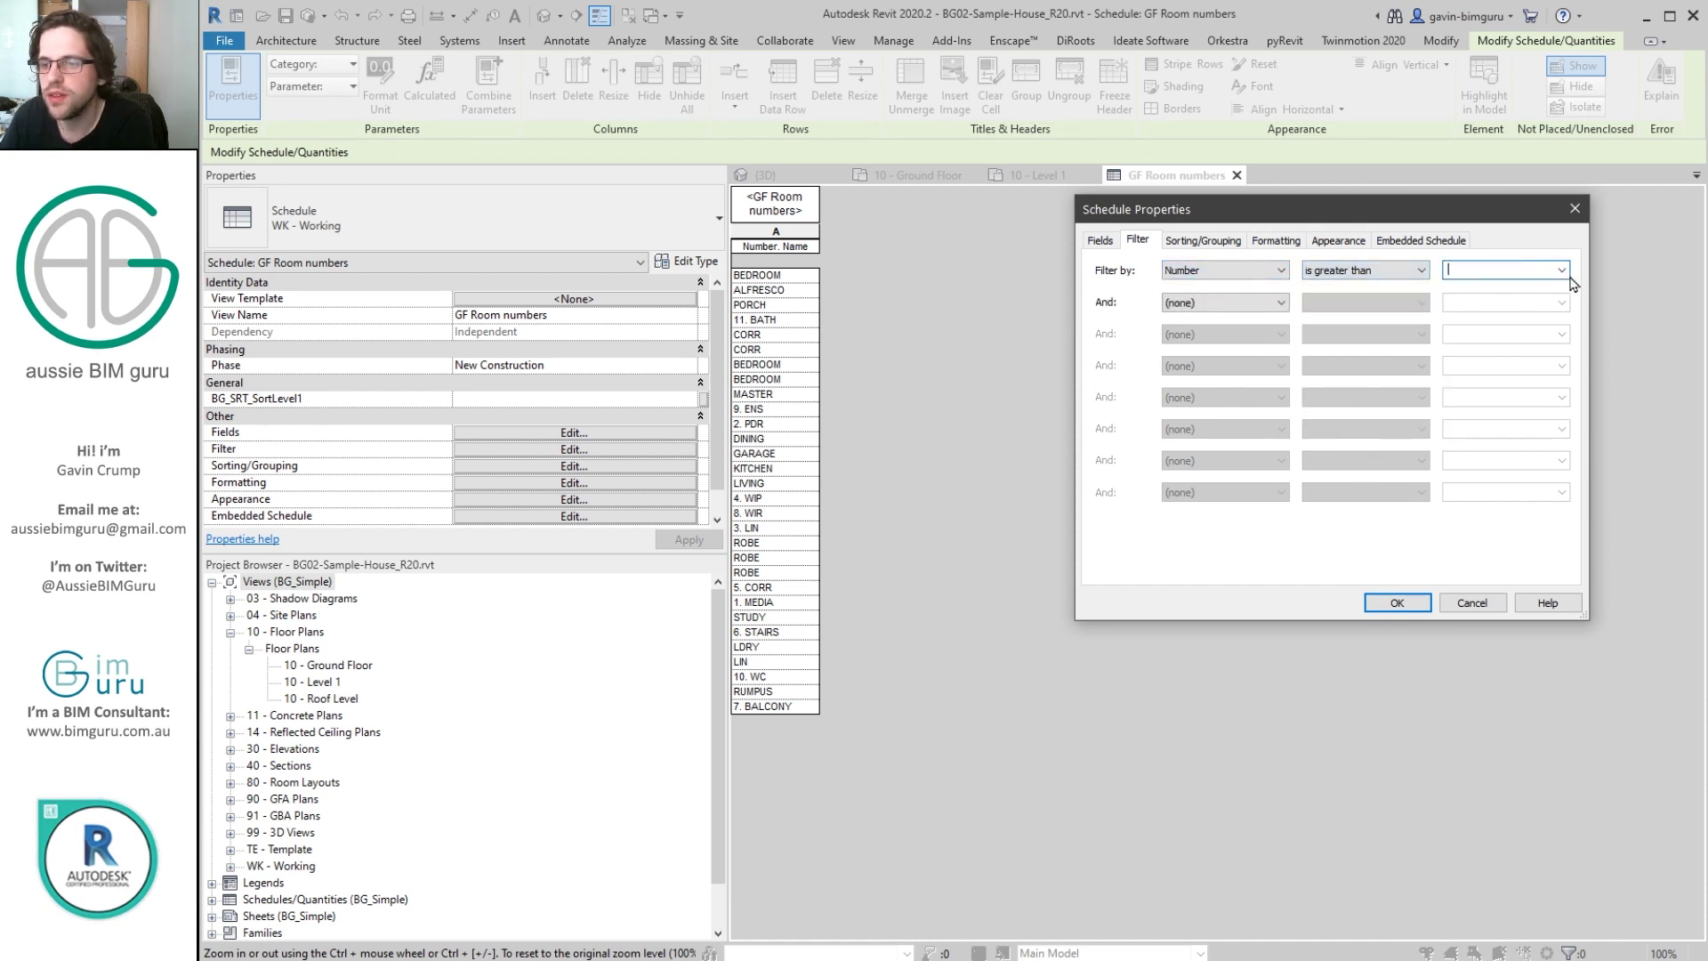
{"action": "left_click", "coordinate": [1398, 599]}
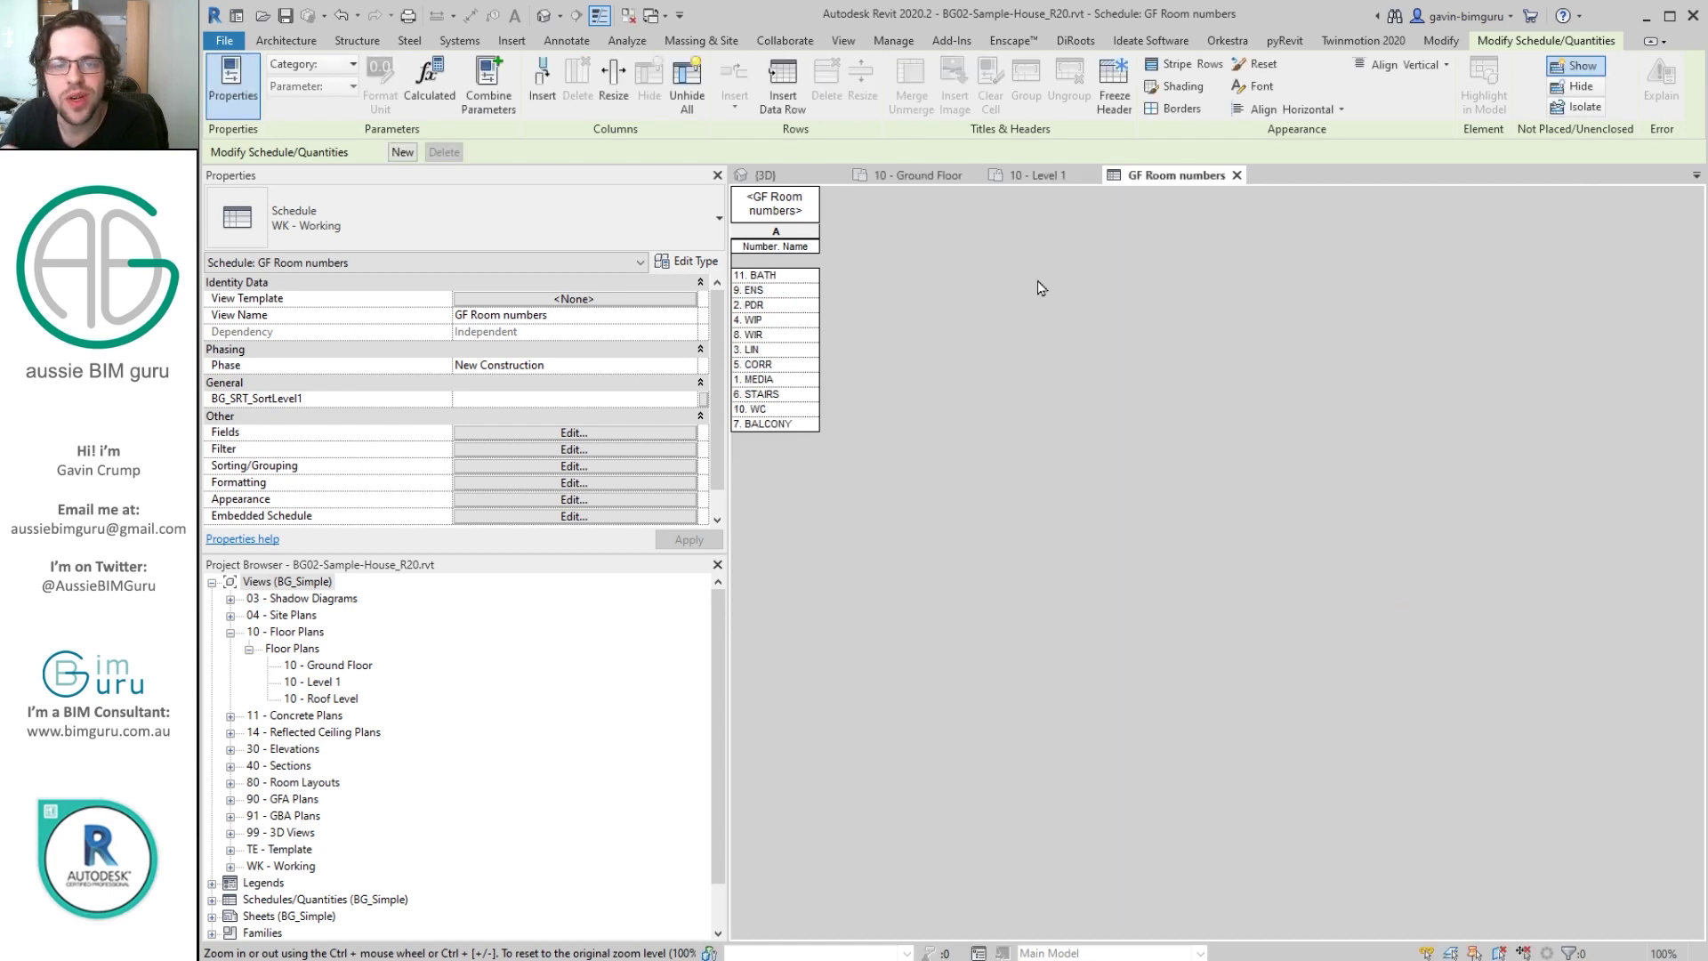
Sort the schedule rows by Number in ascending order.
{"action": "left_click", "coordinate": [633, 436]}
{"action": "left_click", "coordinate": [1225, 241]}
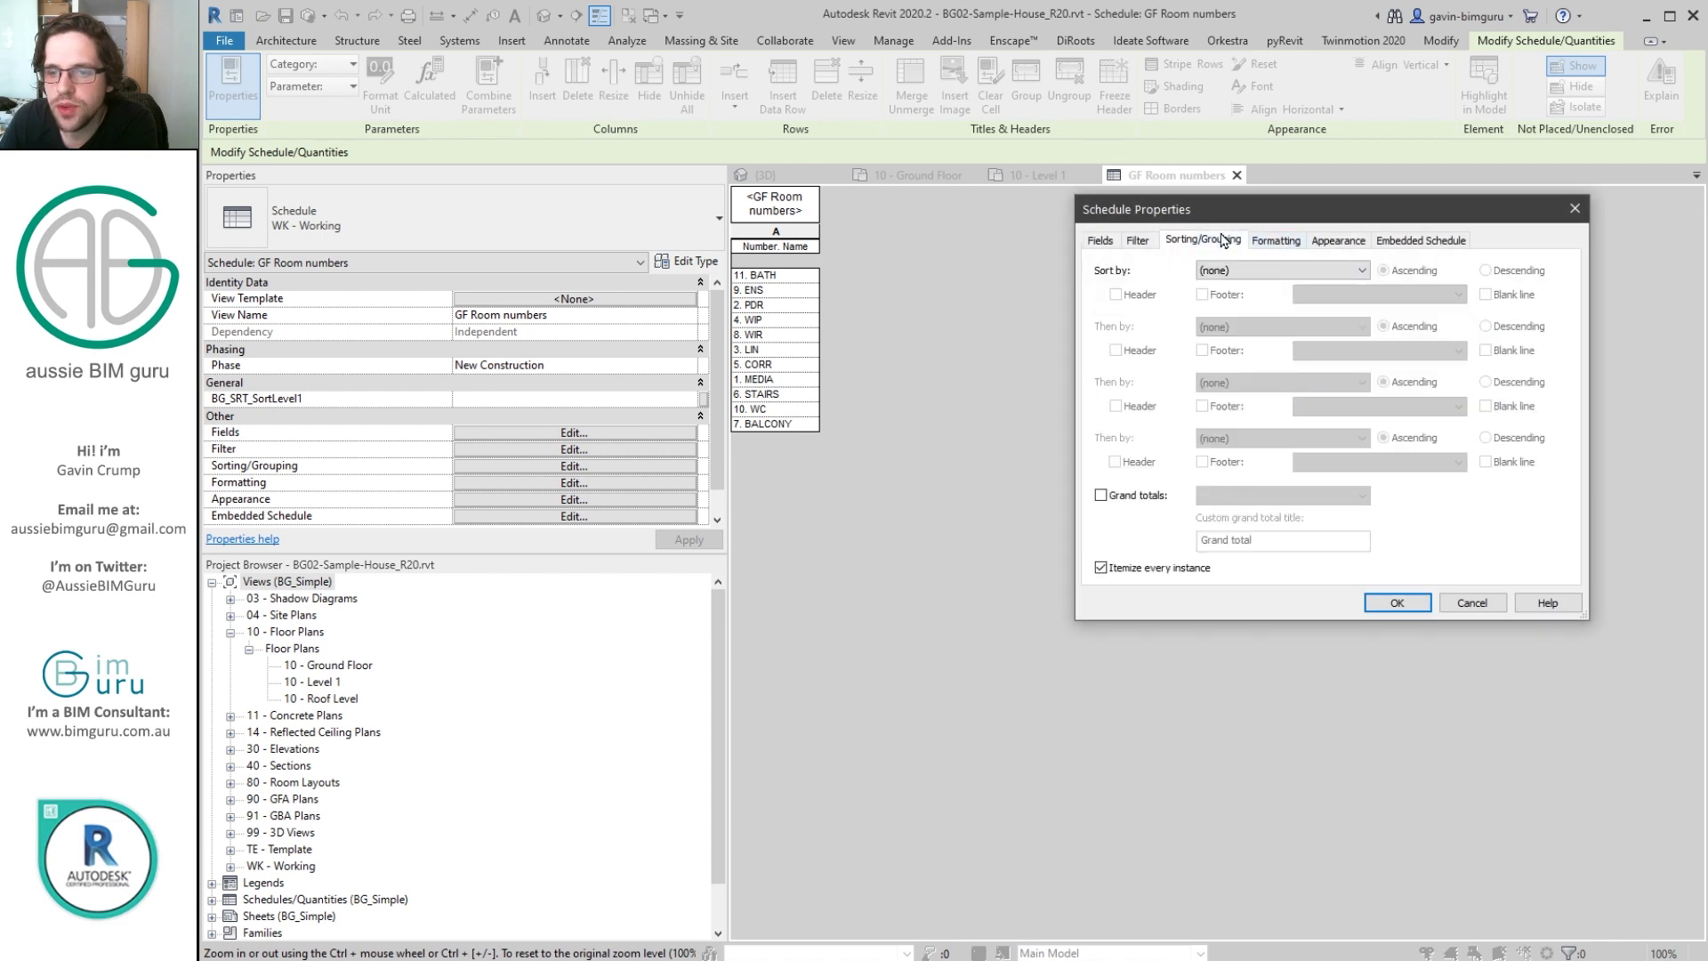
{"action": "left_click", "coordinate": [1279, 269]}
{"action": "left_click", "coordinate": [1246, 297]}
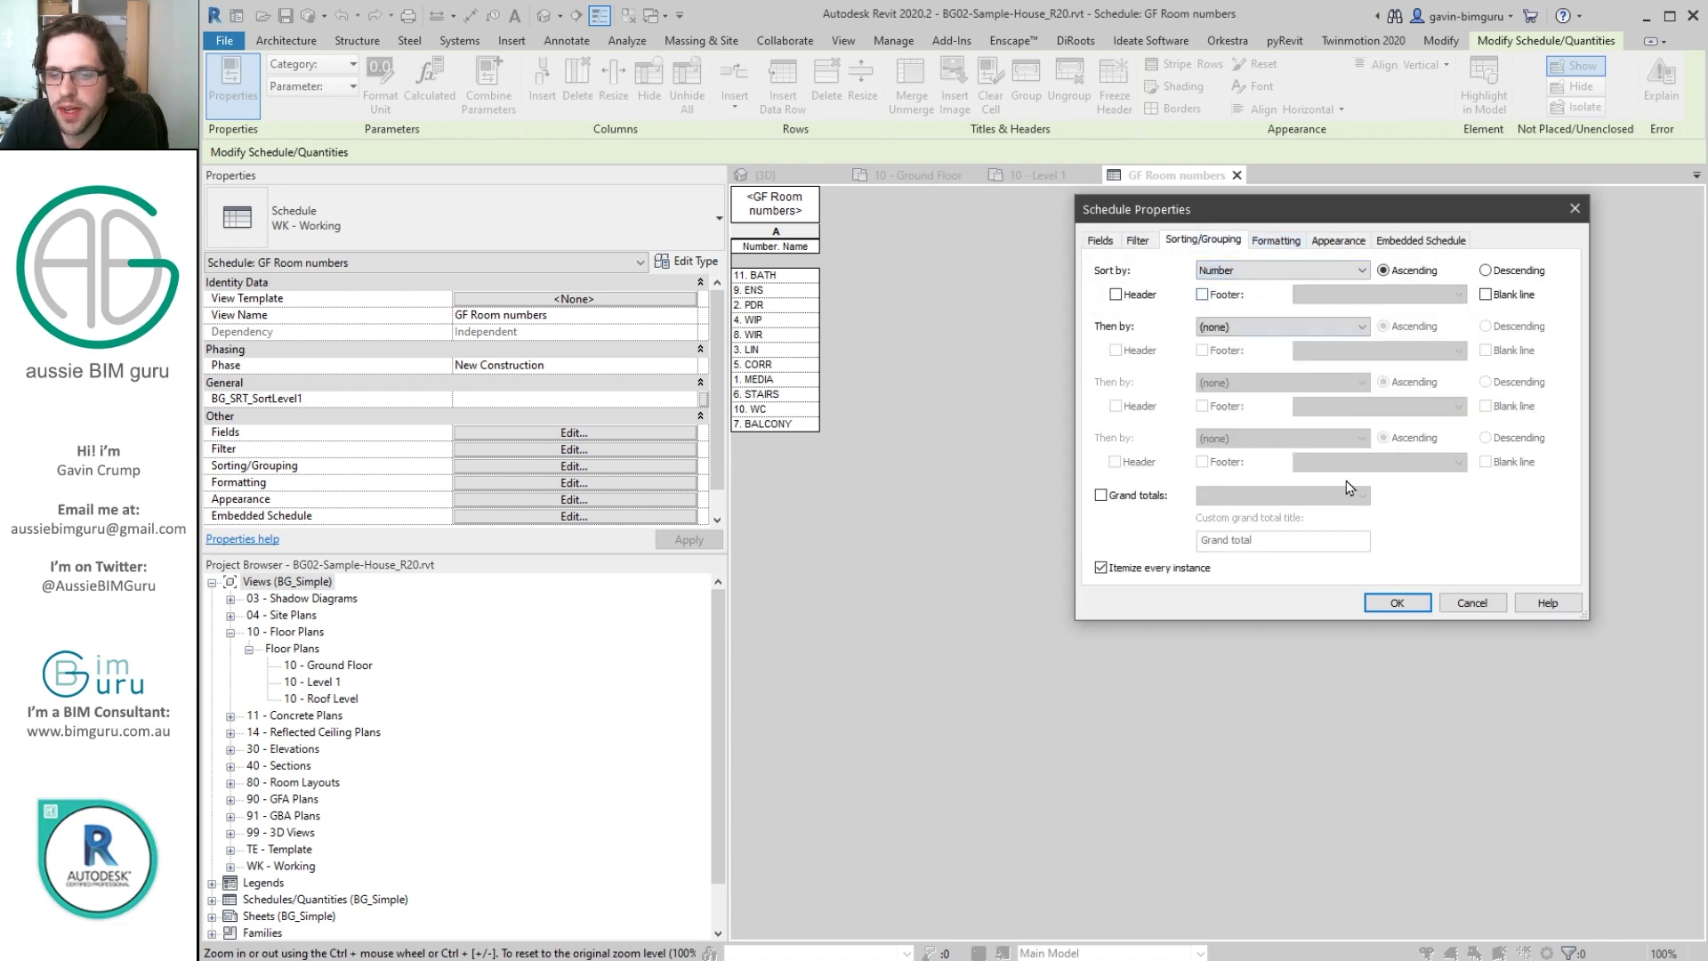
Apply the Number sort and turn off the schedule's grid lines, outline, title and column headers.
{"action": "left_click", "coordinate": [1397, 602]}
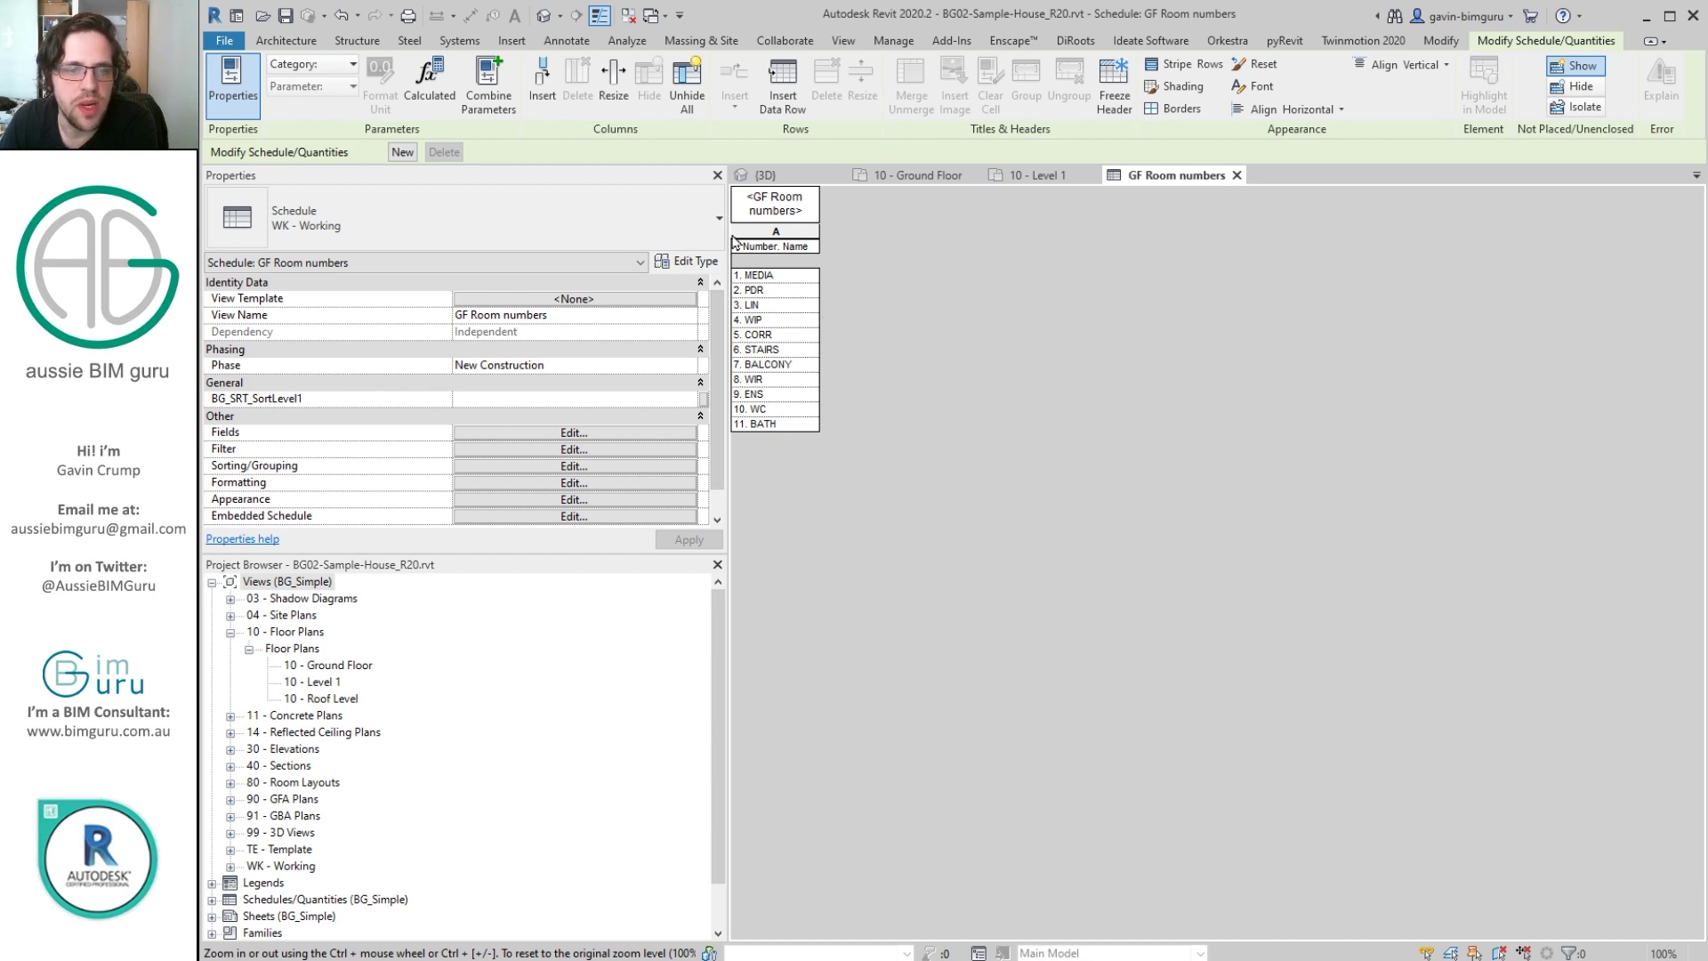
{"action": "left_click", "coordinate": [613, 436]}
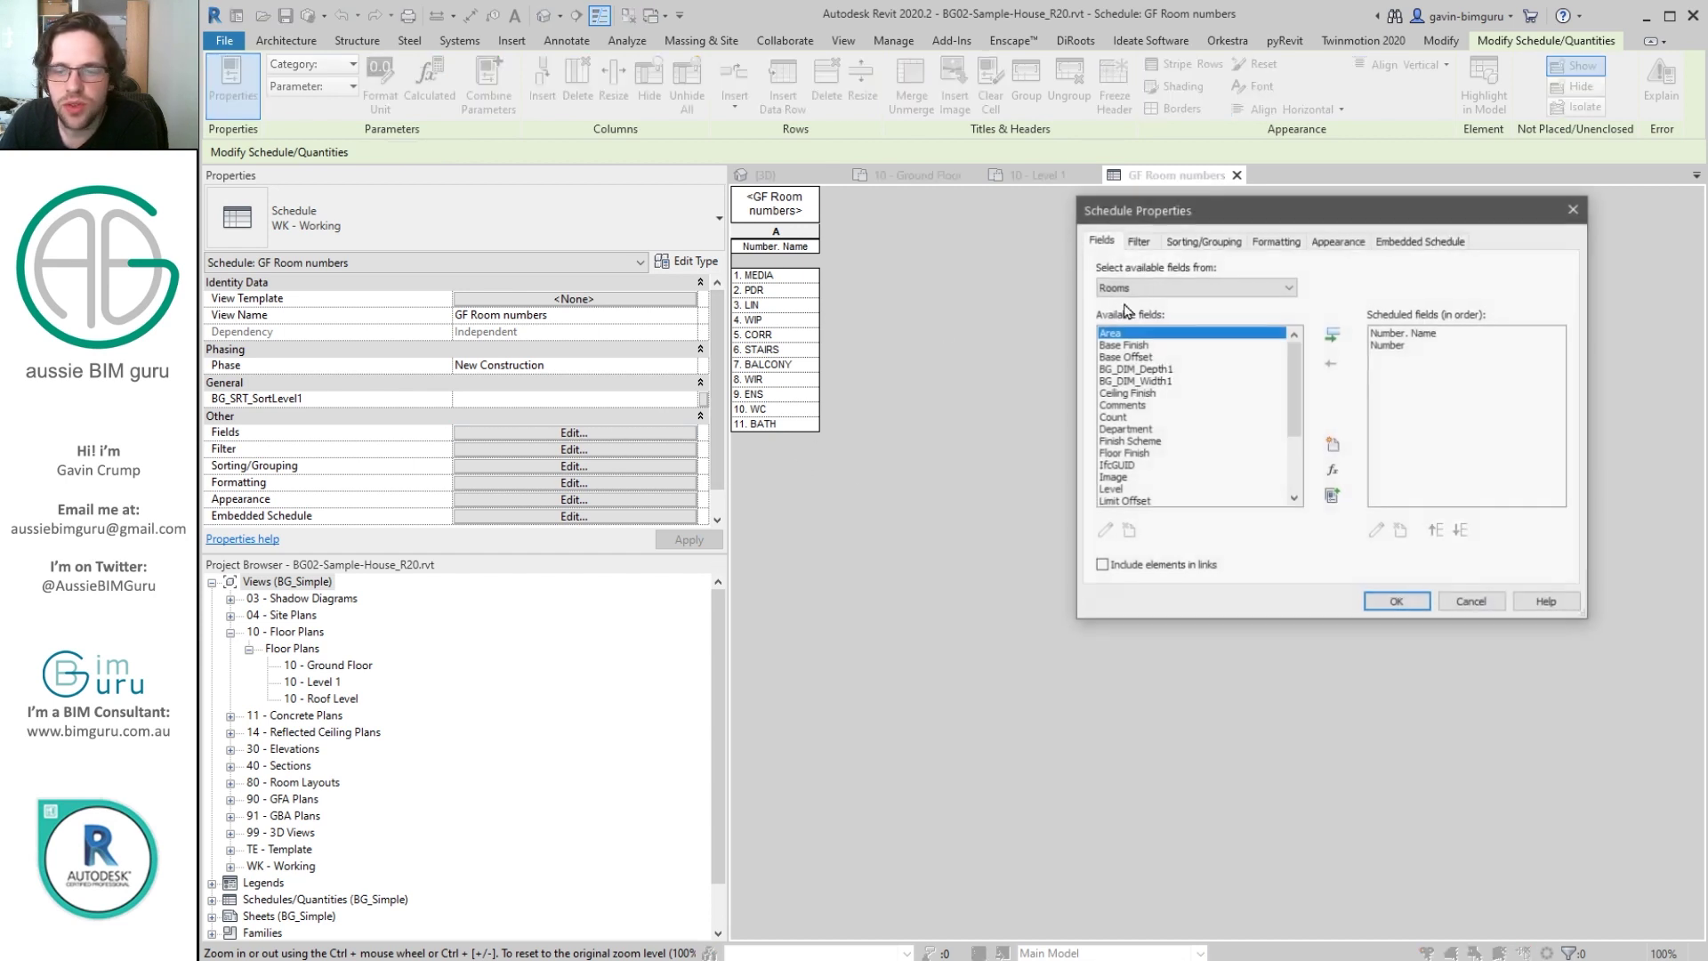
{"action": "left_click", "coordinate": [1339, 240]}
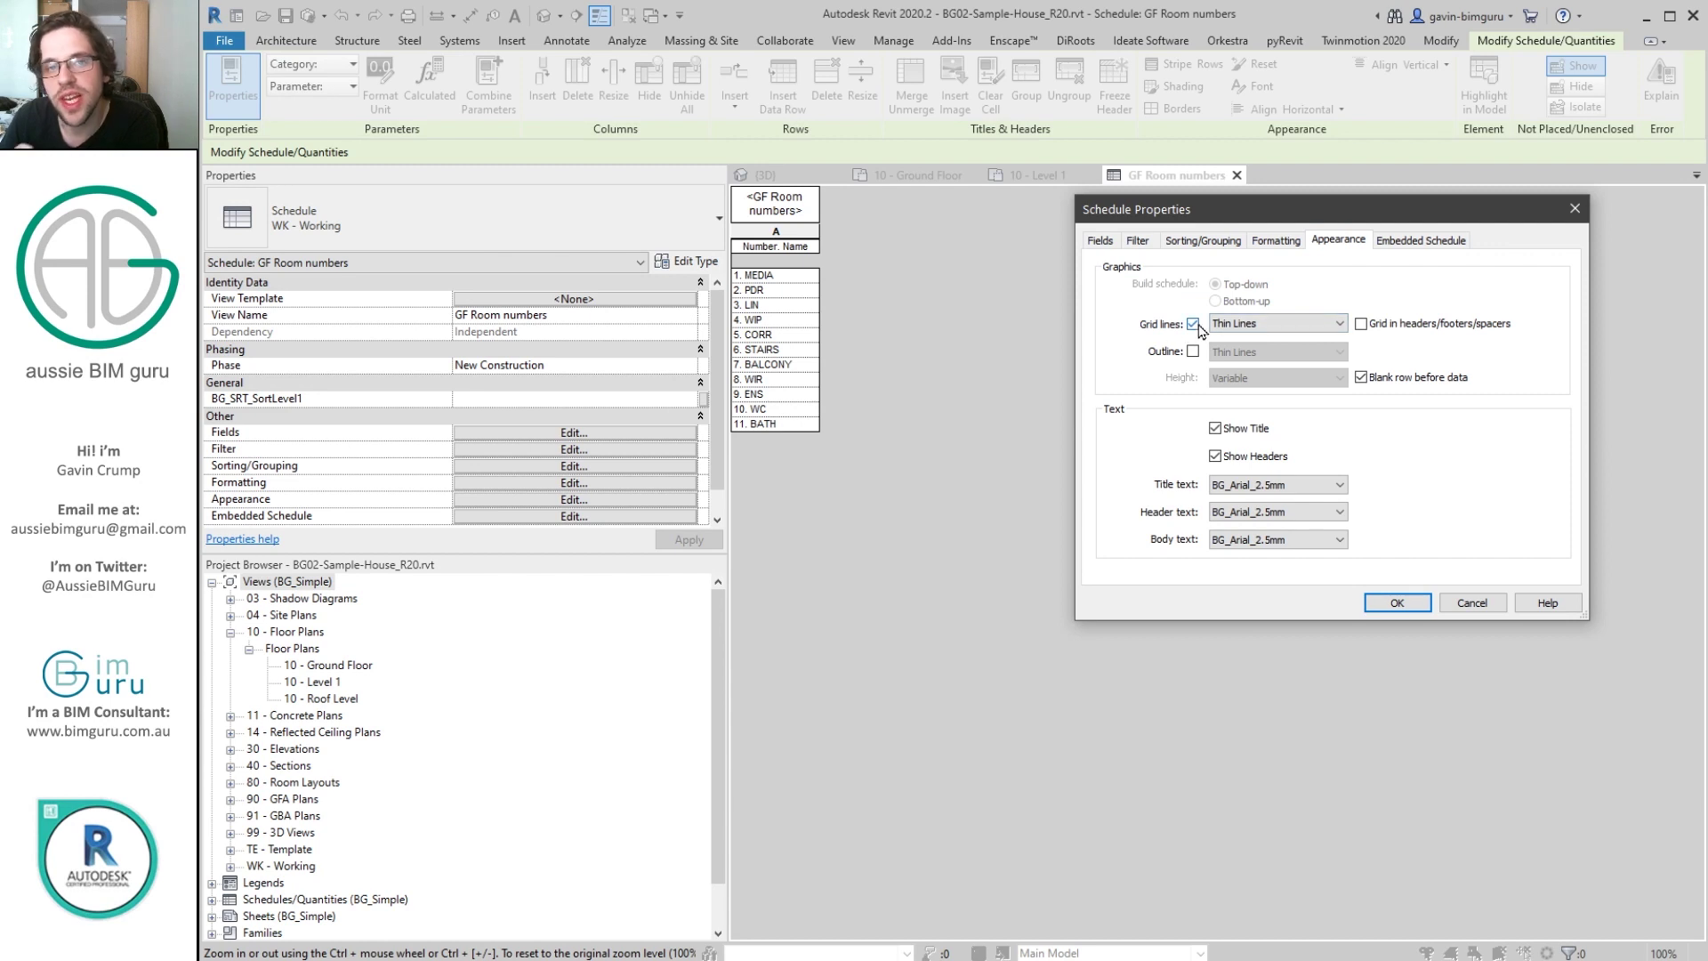
{"action": "left_click", "coordinate": [1193, 324]}
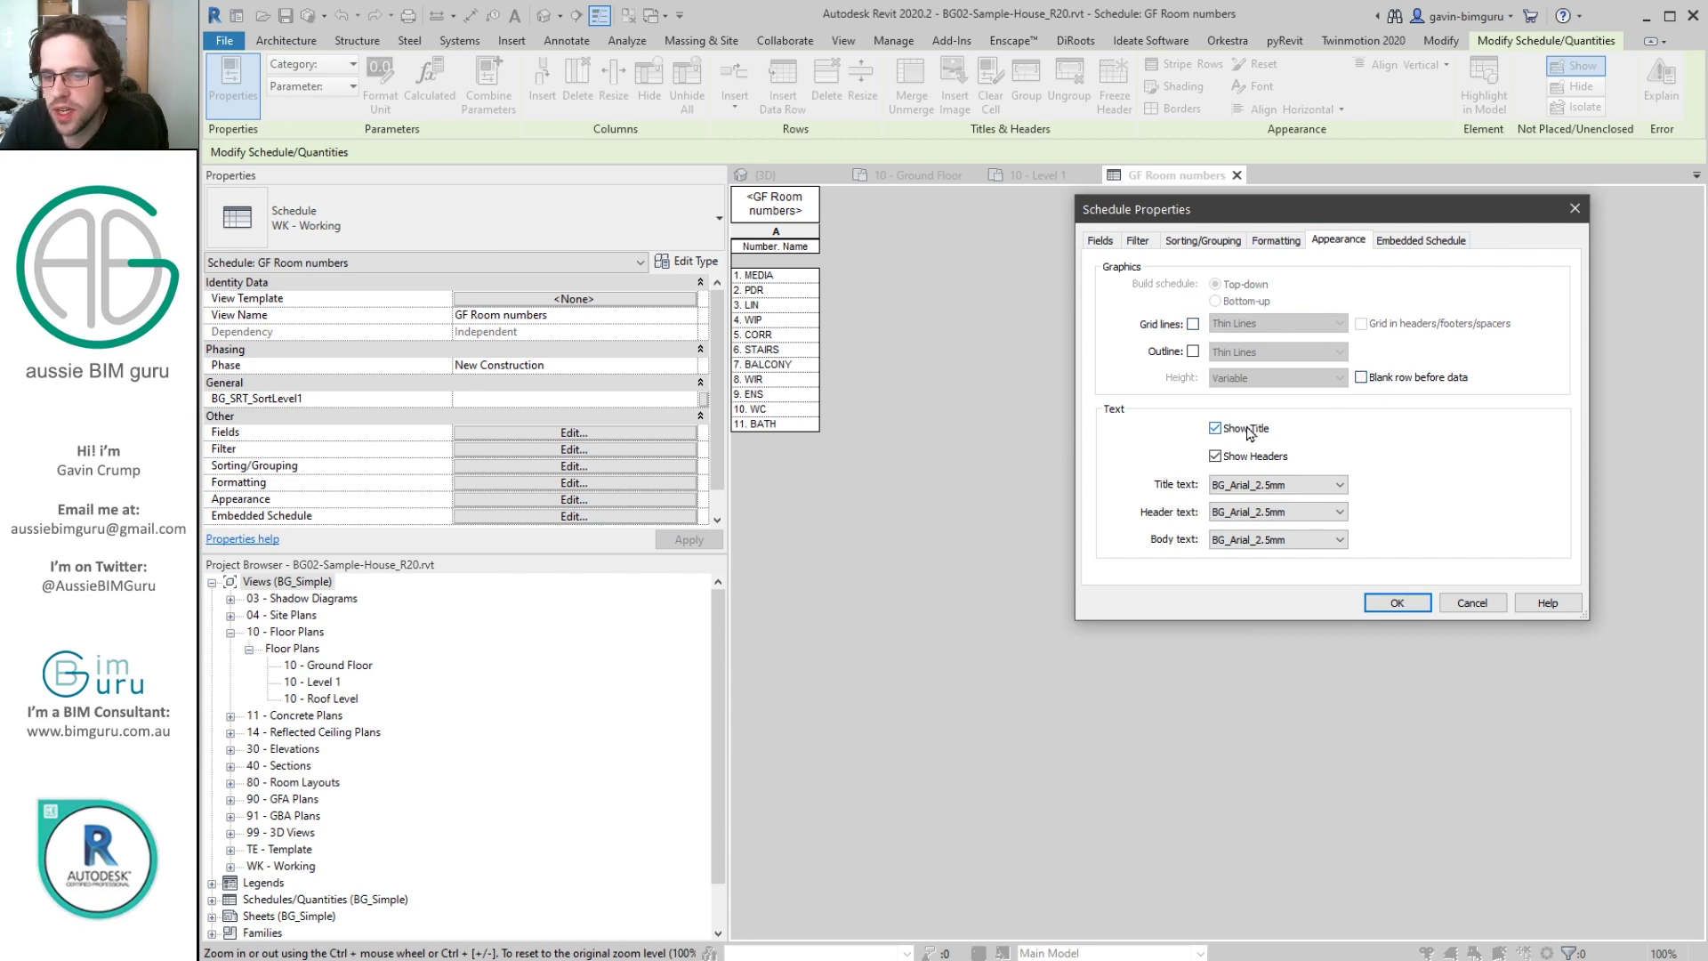
{"action": "left_click", "coordinate": [1244, 458]}
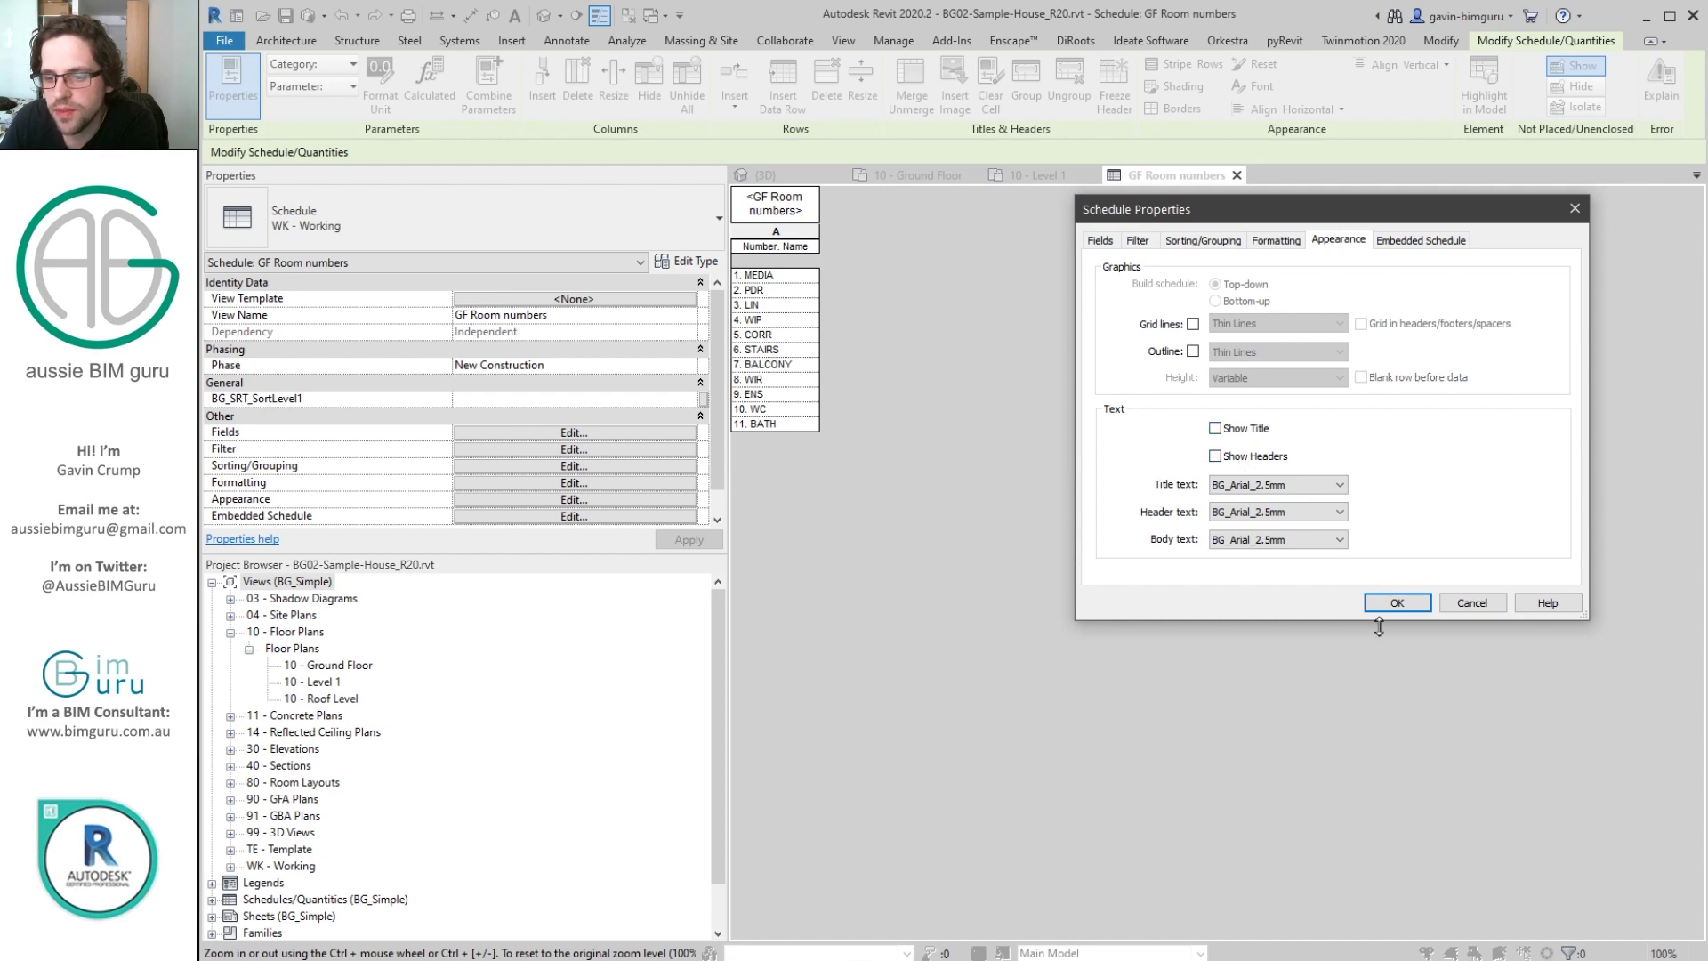
{"action": "left_click", "coordinate": [1392, 604]}
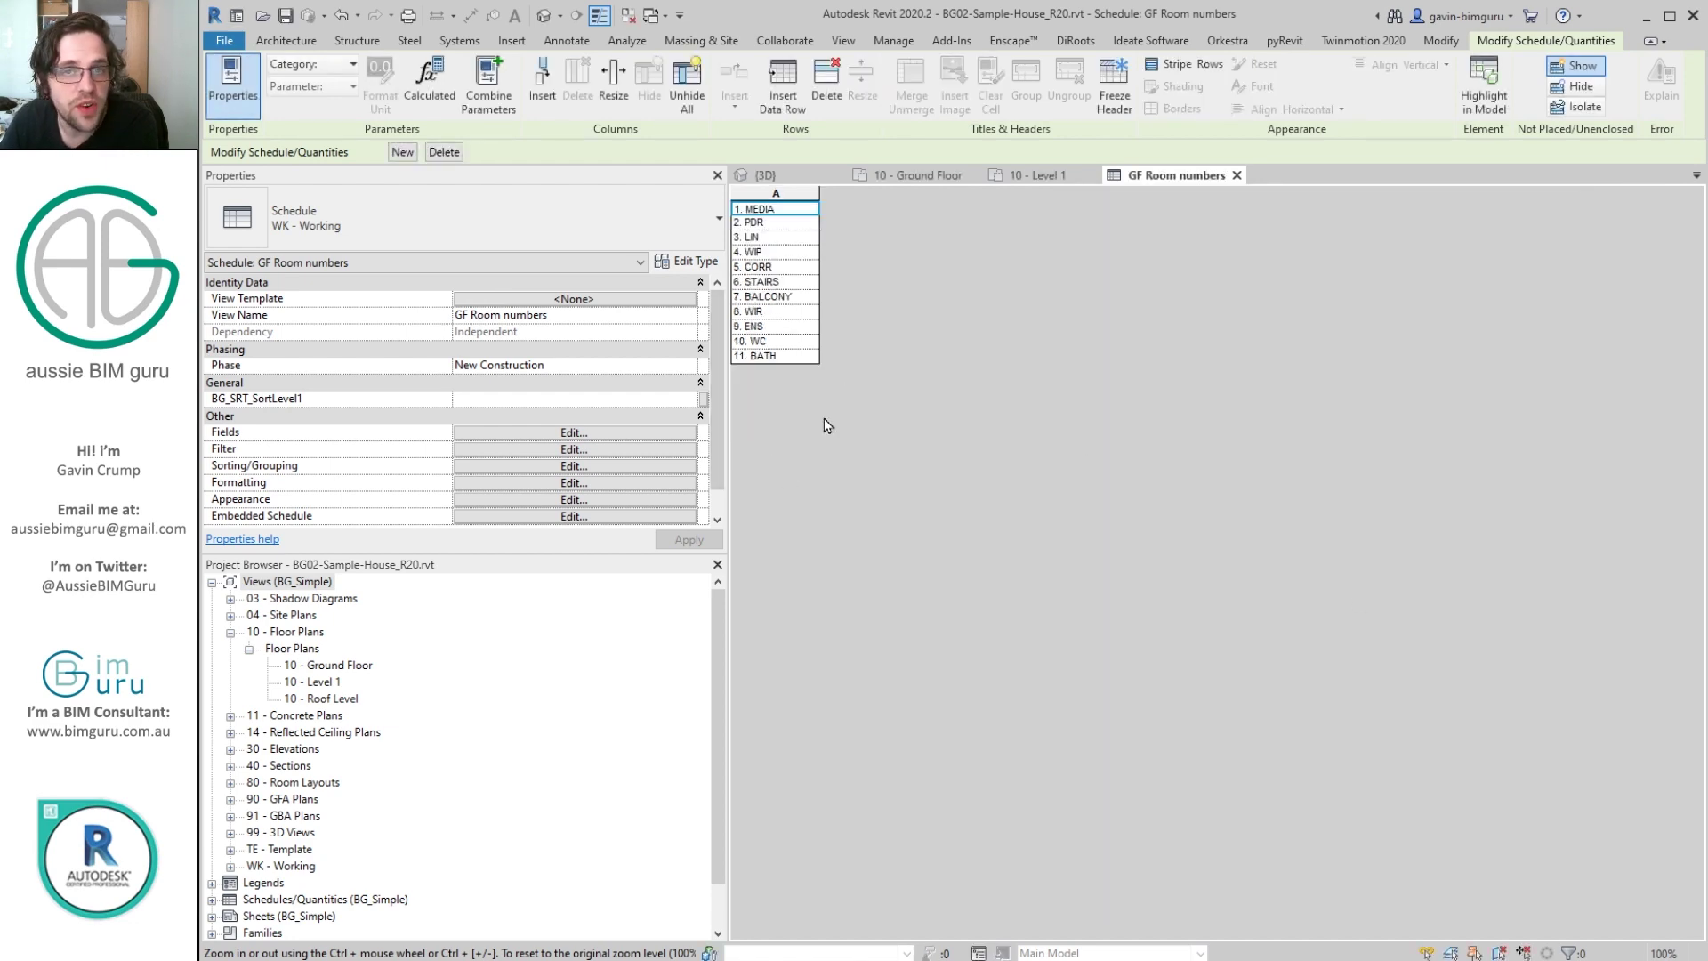
Open the 10 - GROUND FLOOR PLAN sheet from the Documentation sheets in the Project Browser.
{"action": "double_click", "coordinate": [288, 583]}
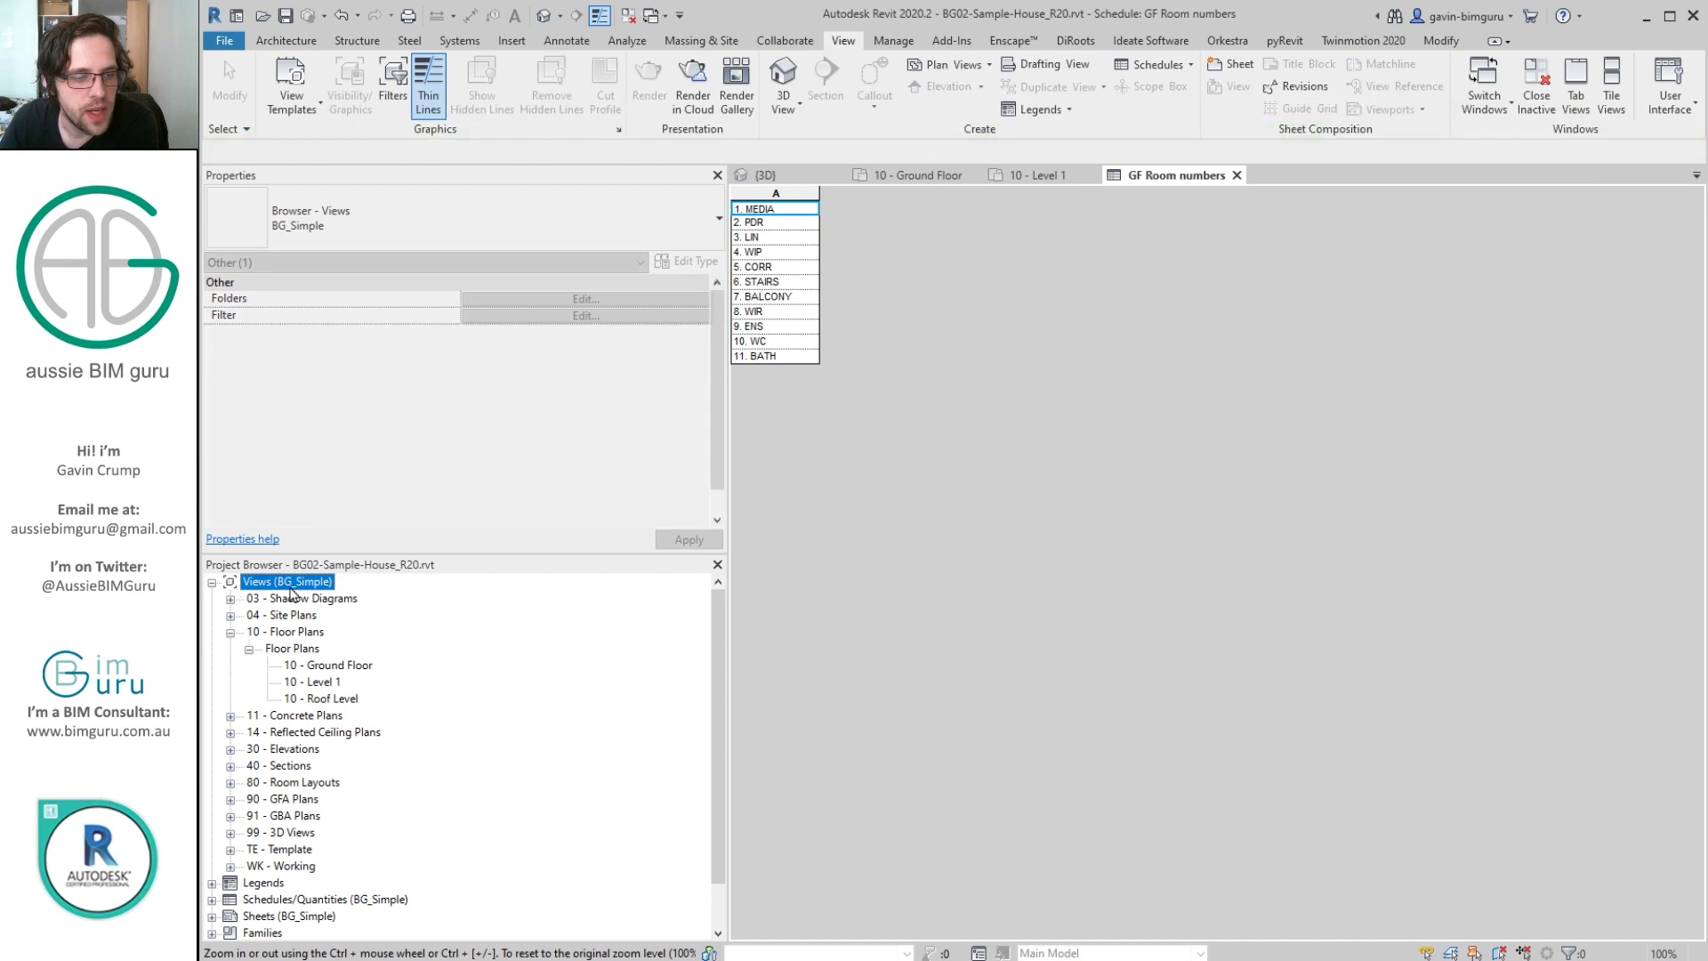
{"action": "double_click", "coordinate": [311, 633]}
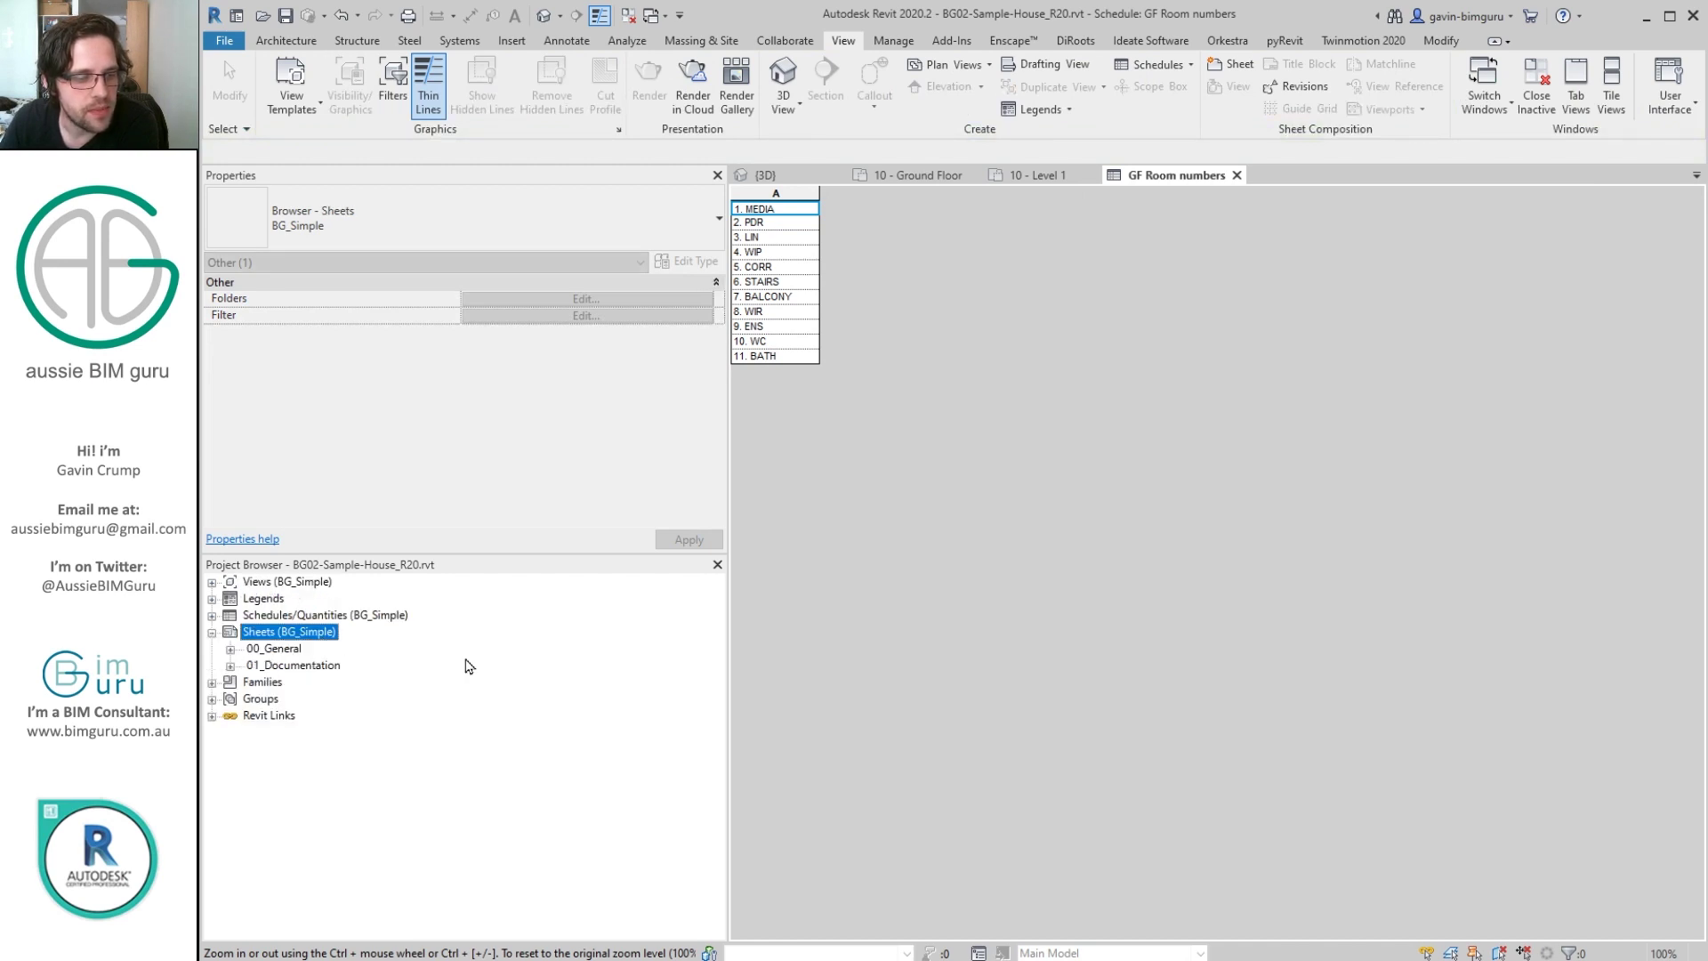
{"action": "double_click", "coordinate": [311, 666]}
{"action": "double_click", "coordinate": [333, 649]}
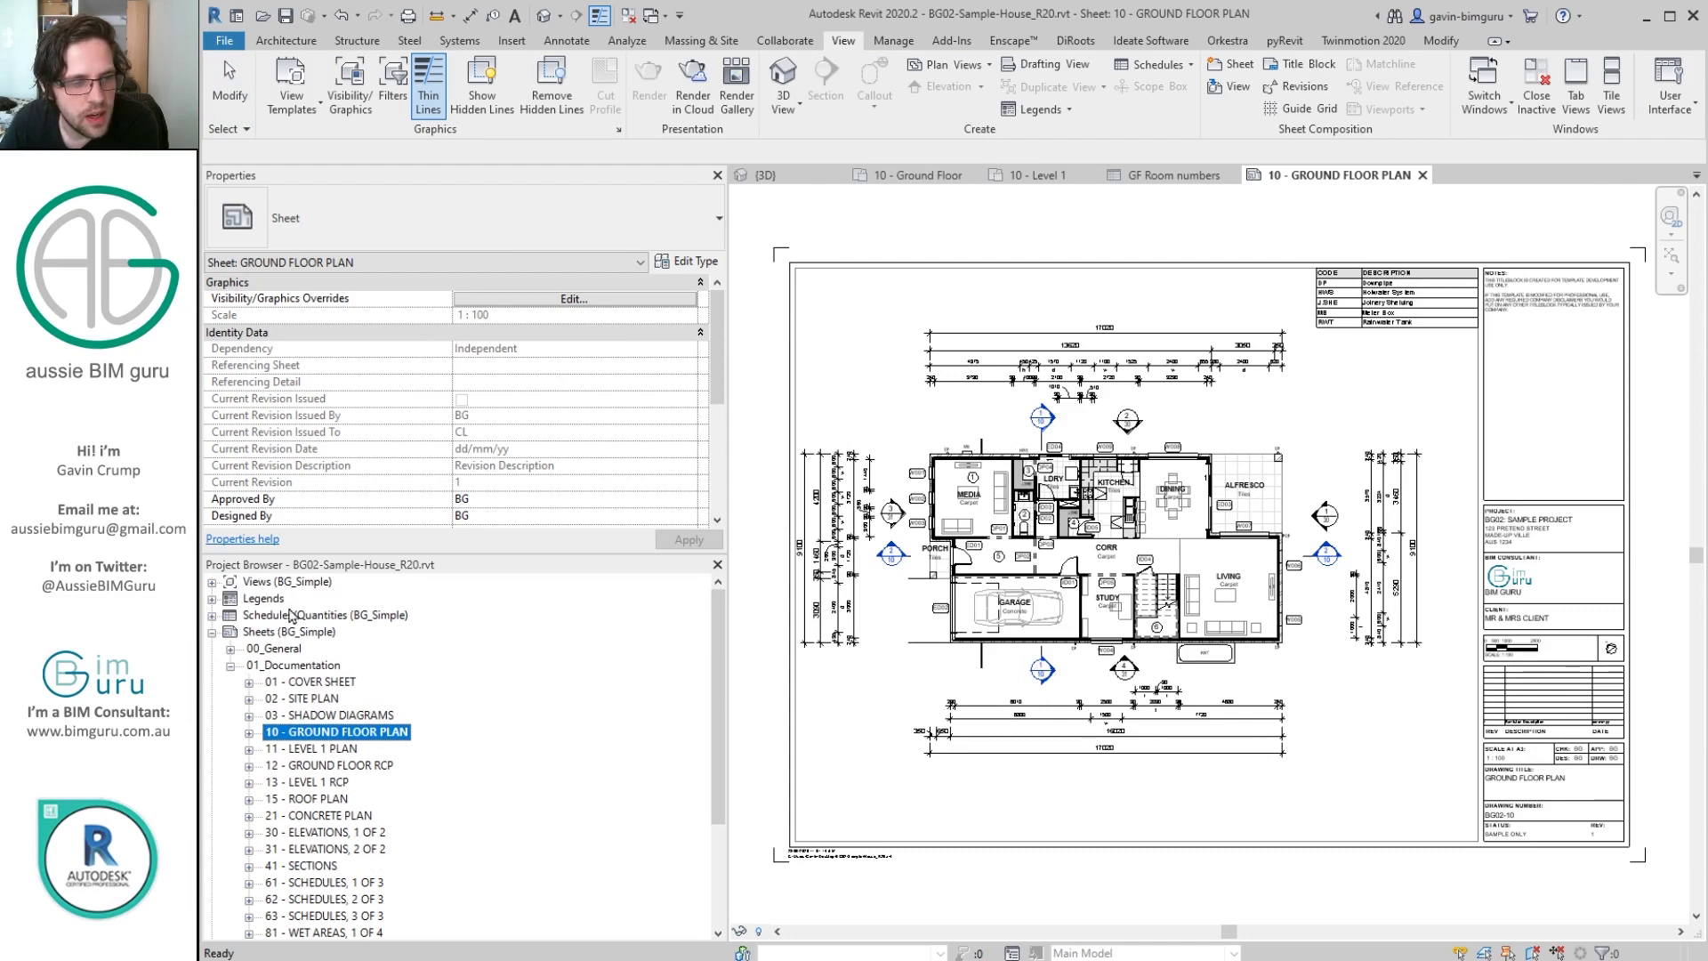
Place the GF Room numbers schedule near the sheet's top-left and nudge it into position.
{"action": "double_click", "coordinate": [294, 615]}
{"action": "double_click", "coordinate": [255, 632]}
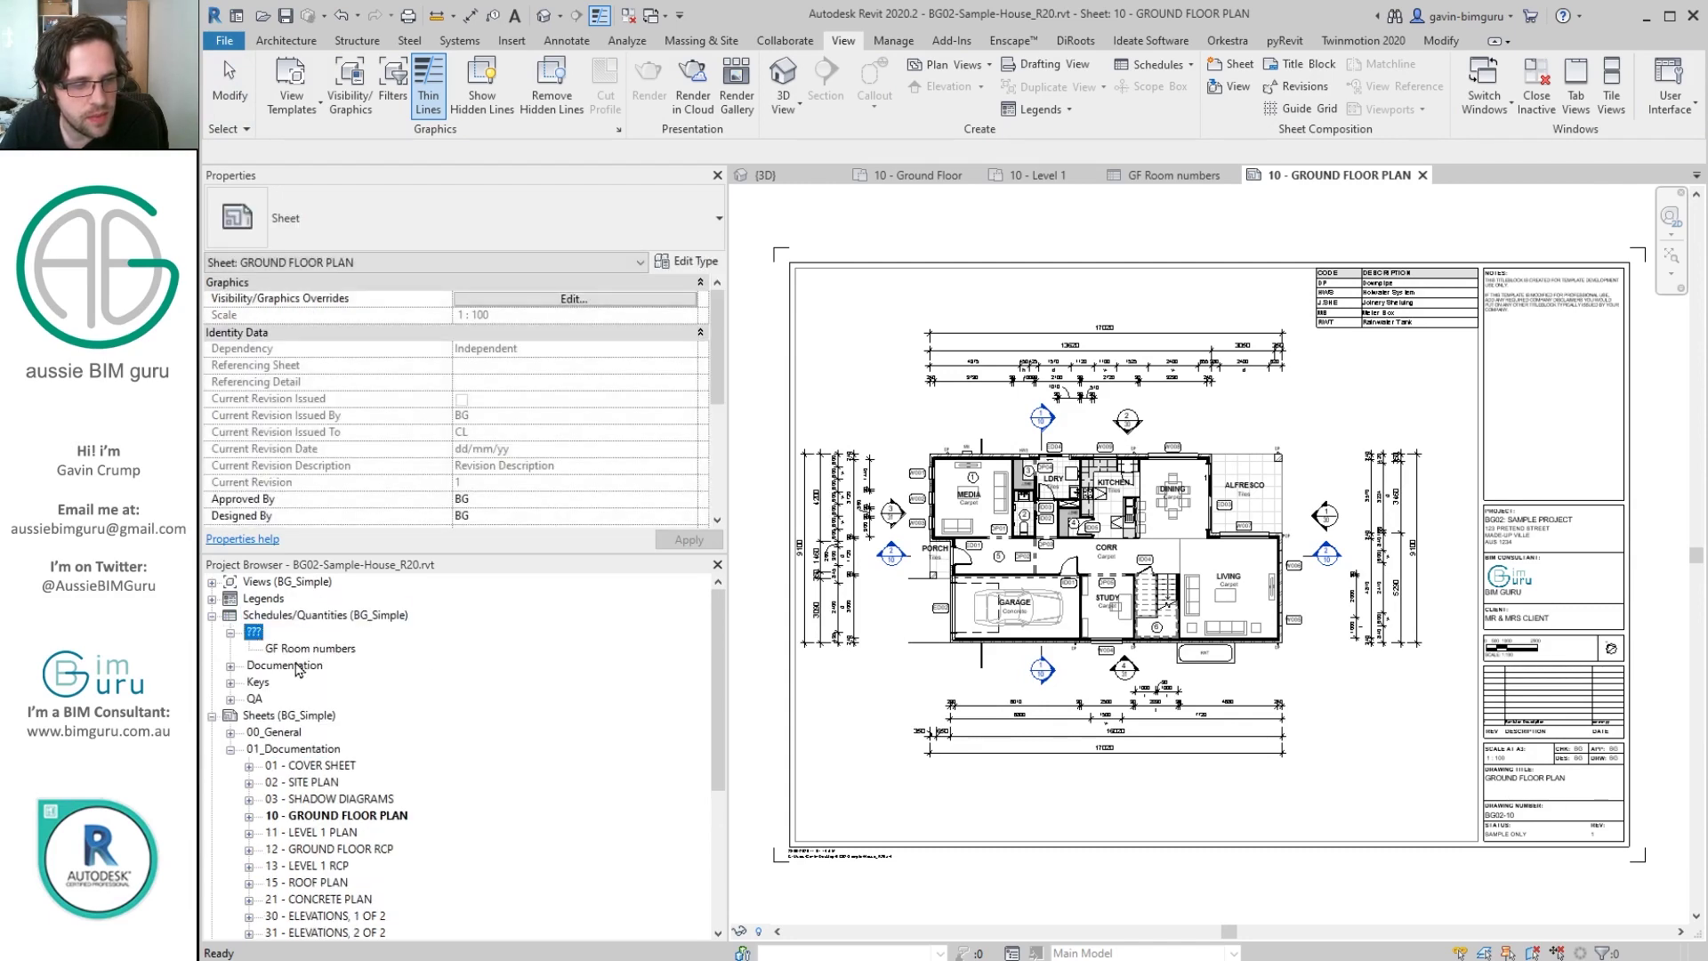
{"action": "left_click", "coordinate": [309, 648]}
{"action": "left_click_drag", "start_coordinate": [309, 648], "coordinate": [863, 343]}
{"action": "left_click", "coordinate": [862, 342]}
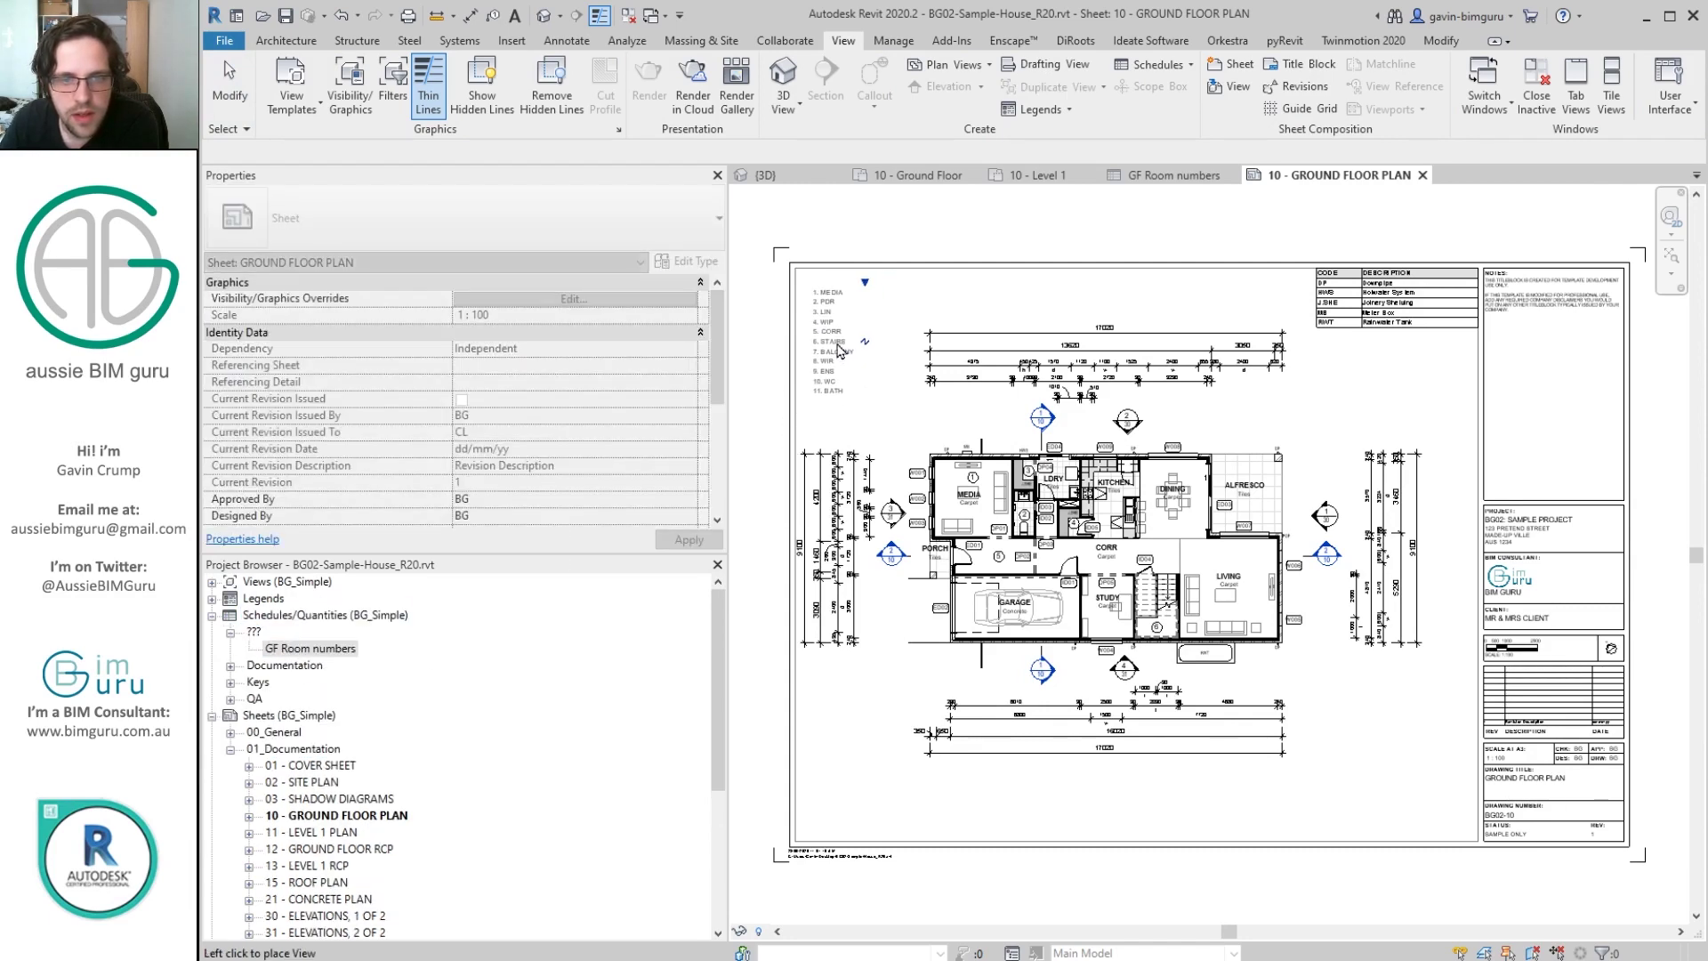
{"action": "scroll", "coordinate": [827, 307], "scroll_direction": "up", "scroll_amount": 5}
{"action": "left_click", "coordinate": [1206, 309]}
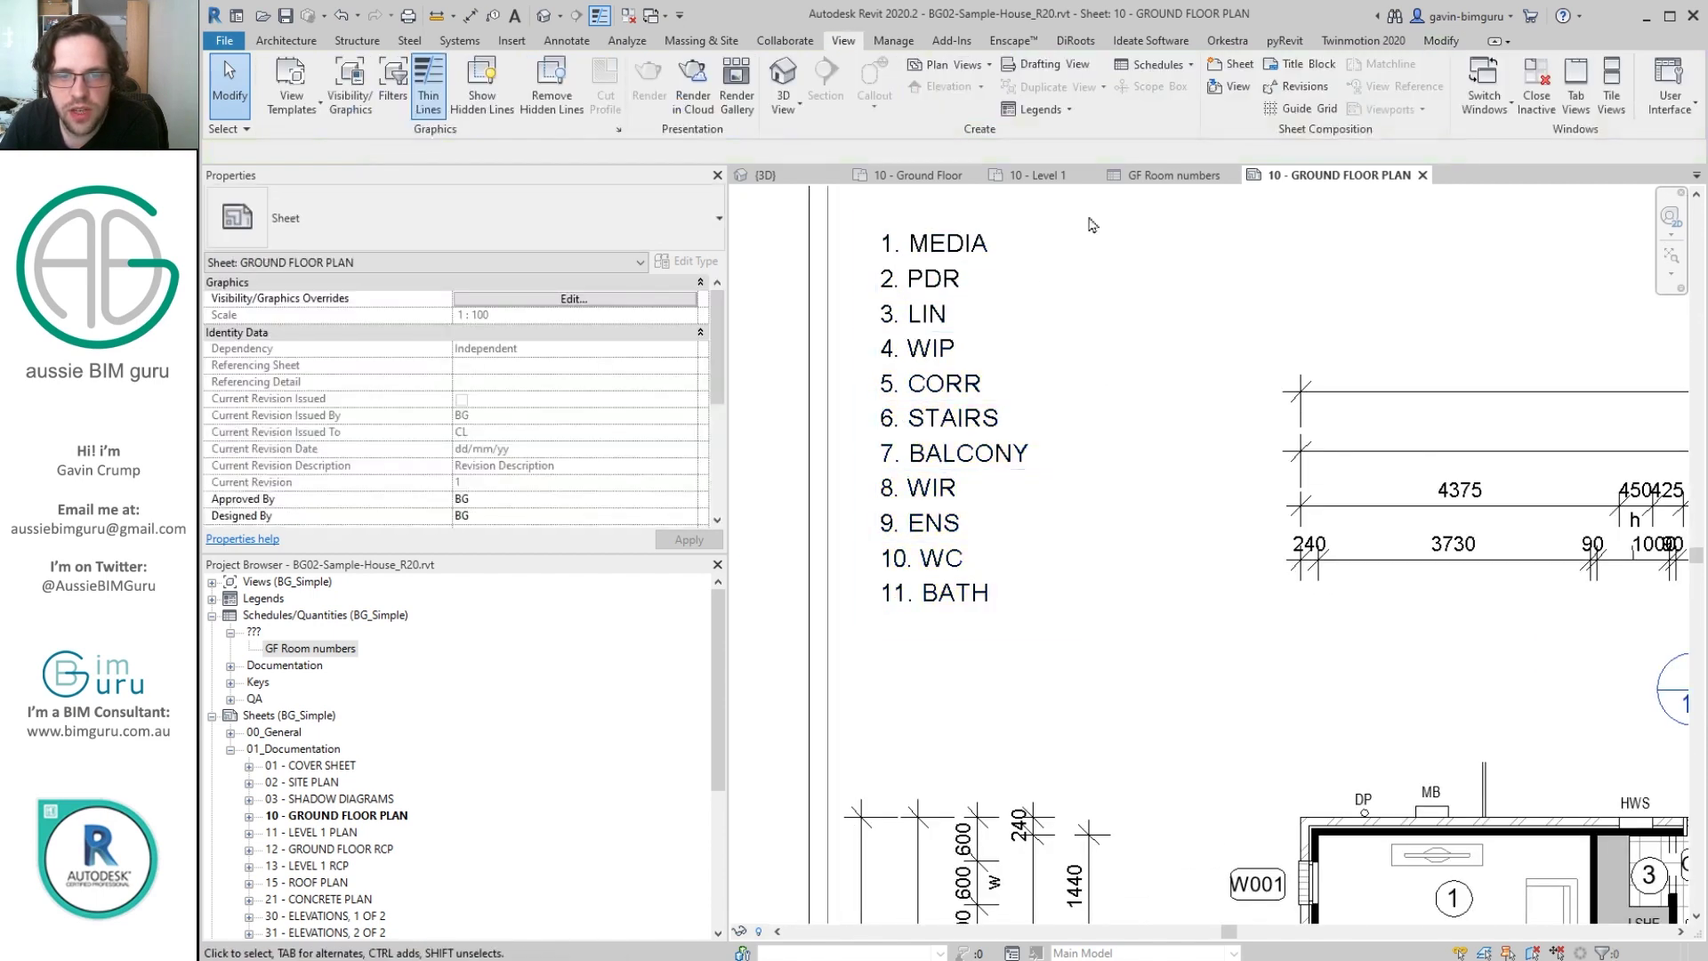
{"action": "middle_click_drag", "start_coordinate": [968, 249], "coordinate": [977, 427]}
{"action": "left_click", "coordinate": [977, 427]}
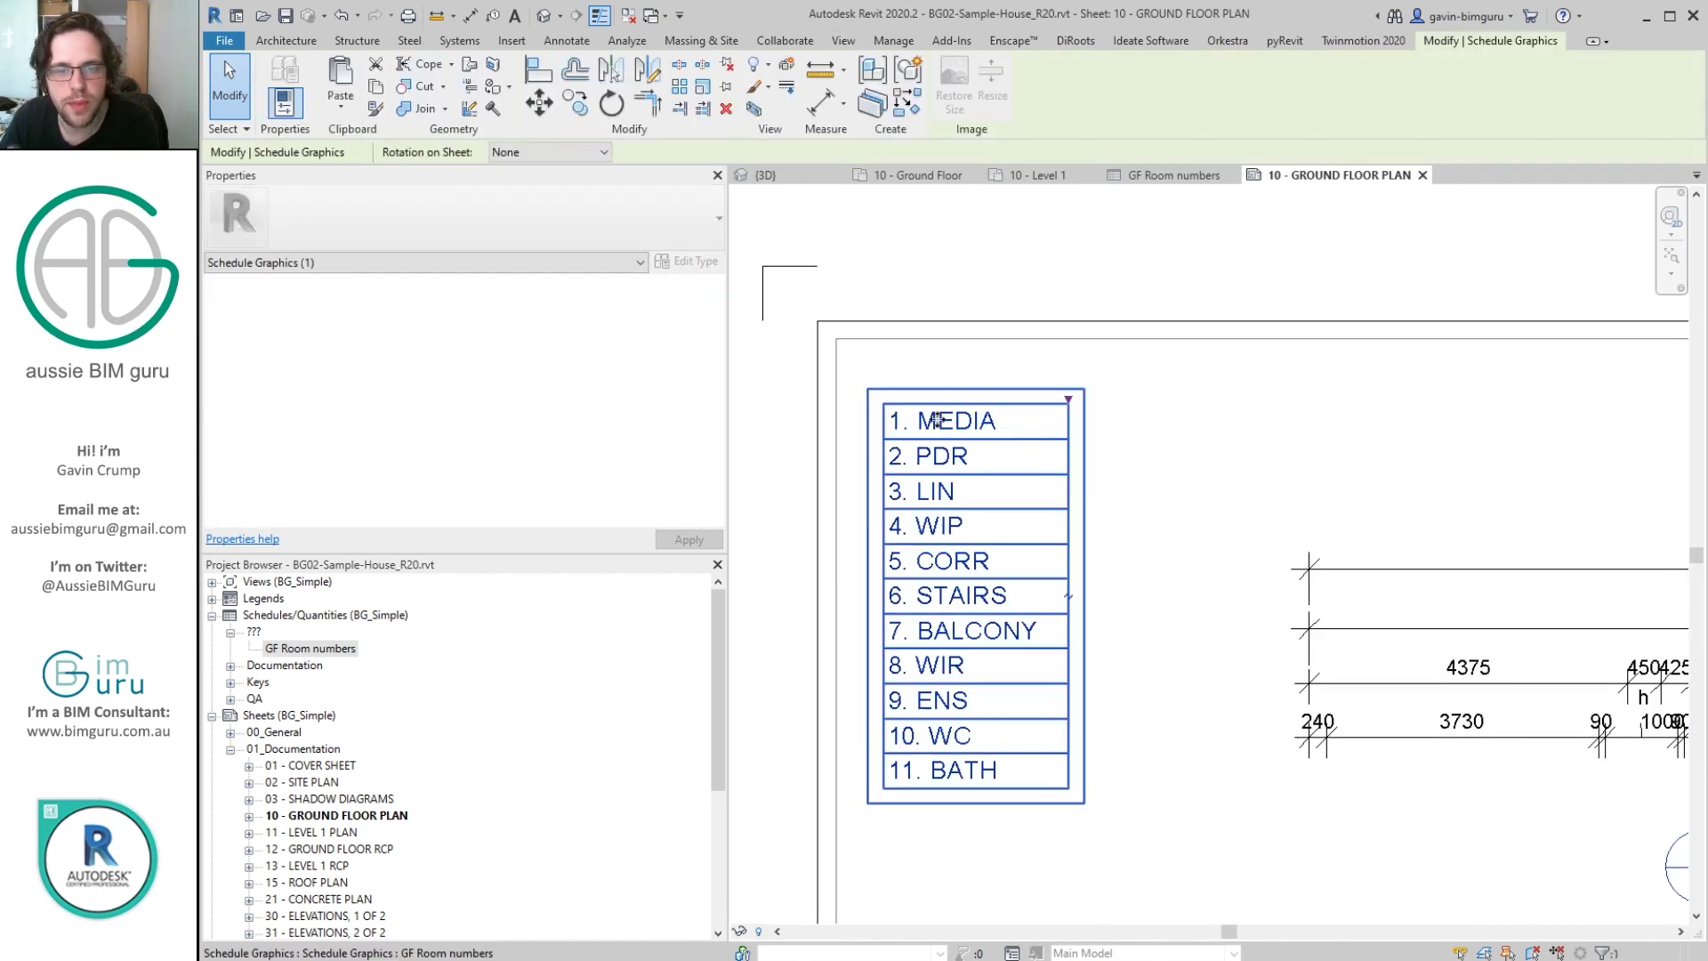
{"action": "left_click_drag", "start_coordinate": [977, 427], "coordinate": [926, 394]}
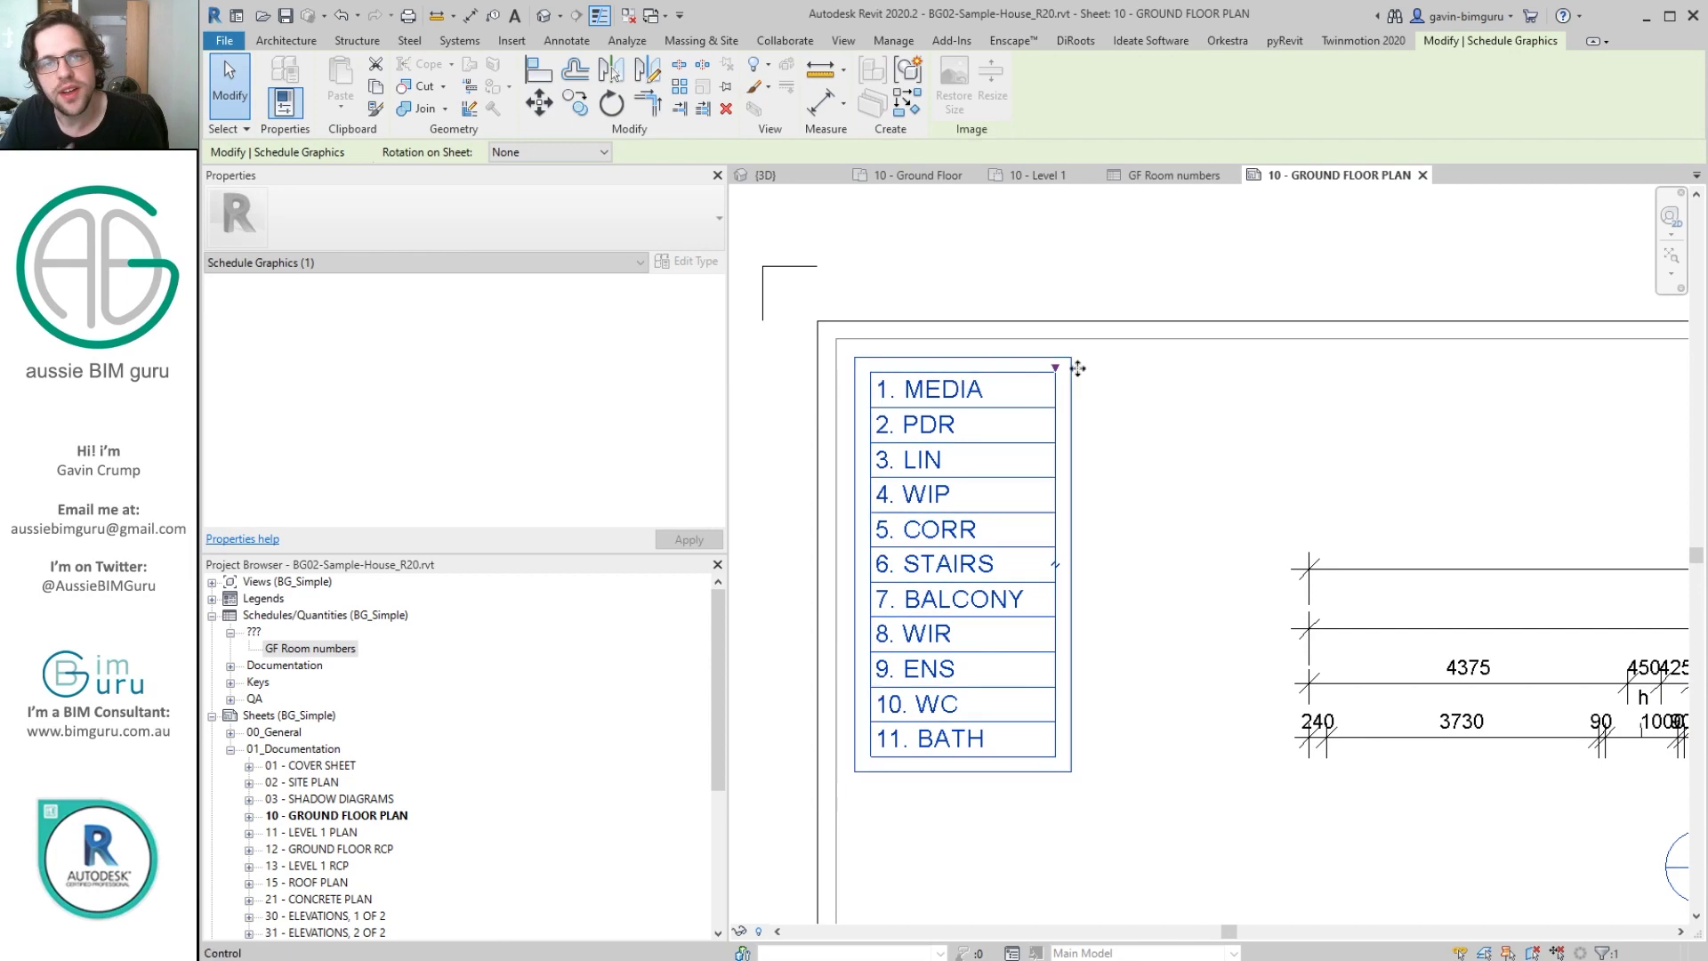
{"action": "left_click", "coordinate": [1106, 370]}
Activate the ground floor plan viewport and delete the selected room tag 1.
{"action": "scroll", "coordinate": [1108, 347], "scroll_direction": "down", "scroll_amount": 2}
{"action": "scroll", "coordinate": [1147, 356], "scroll_direction": "down", "scroll_amount": 4}
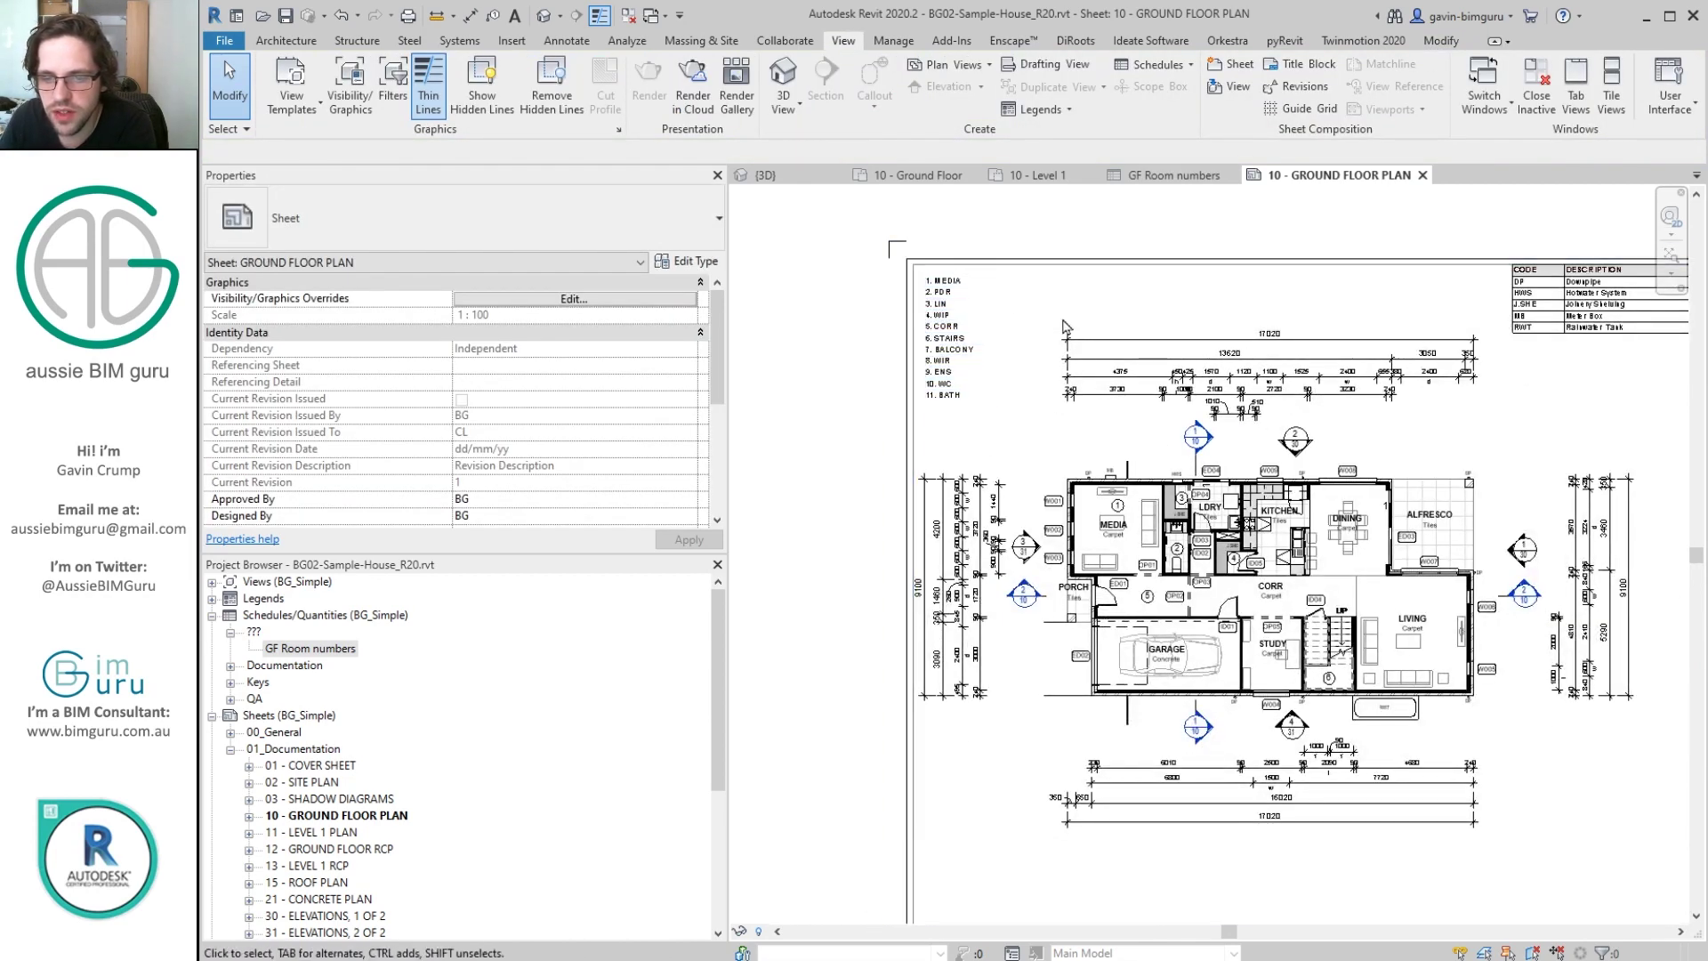
{"action": "scroll", "coordinate": [1119, 502], "scroll_direction": "up", "scroll_amount": 4}
{"action": "double_click", "coordinate": [1128, 601]}
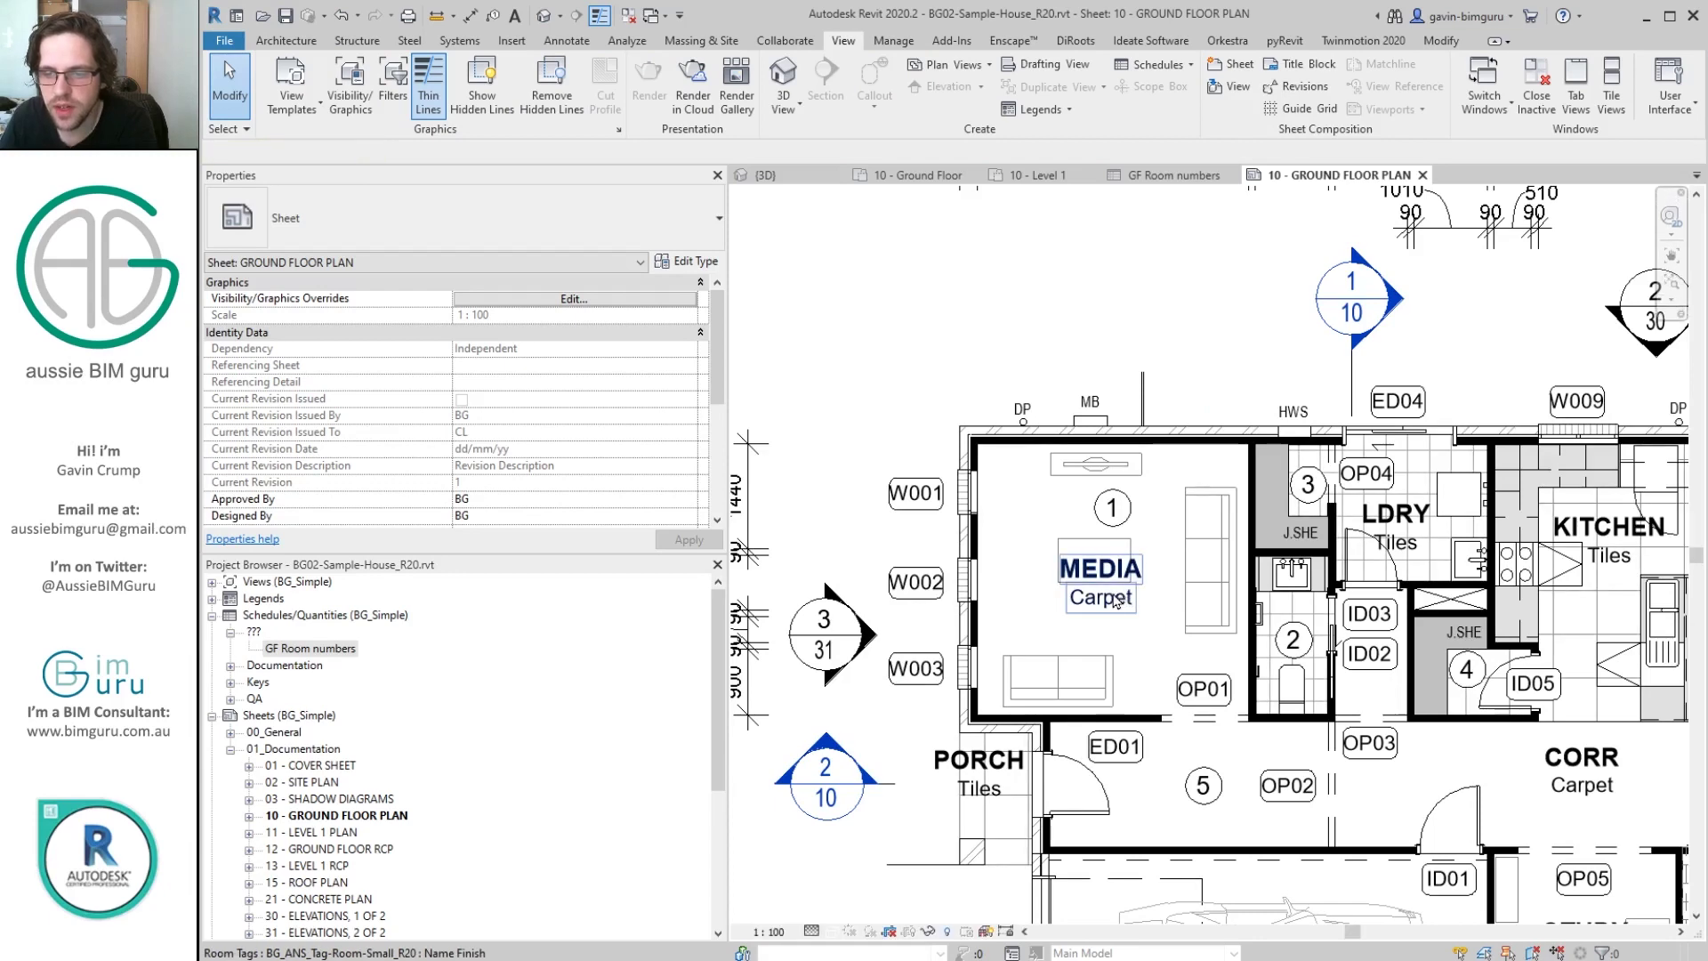
{"action": "left_click", "coordinate": [1112, 508]}
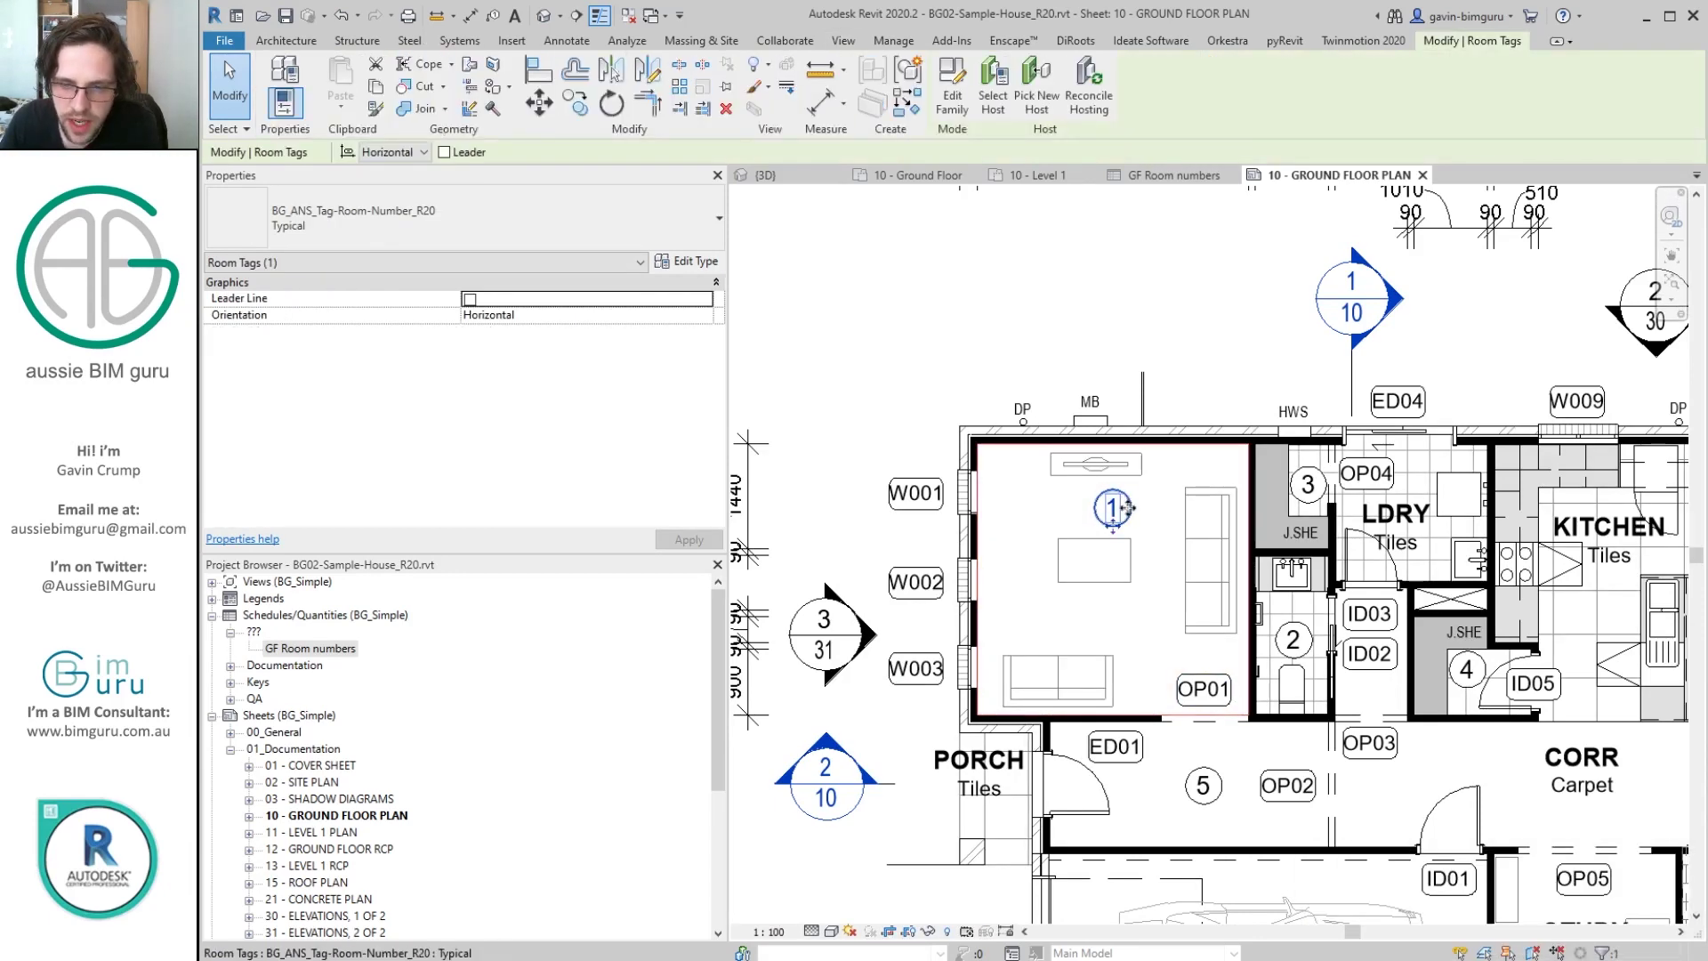
{"action": "scroll", "coordinate": [1123, 510], "scroll_direction": "down", "scroll_amount": 3}
{"action": "scroll", "coordinate": [1083, 280], "scroll_direction": "up", "scroll_amount": 2}
{"action": "scroll", "coordinate": [1082, 280], "scroll_direction": "up", "scroll_amount": 1}
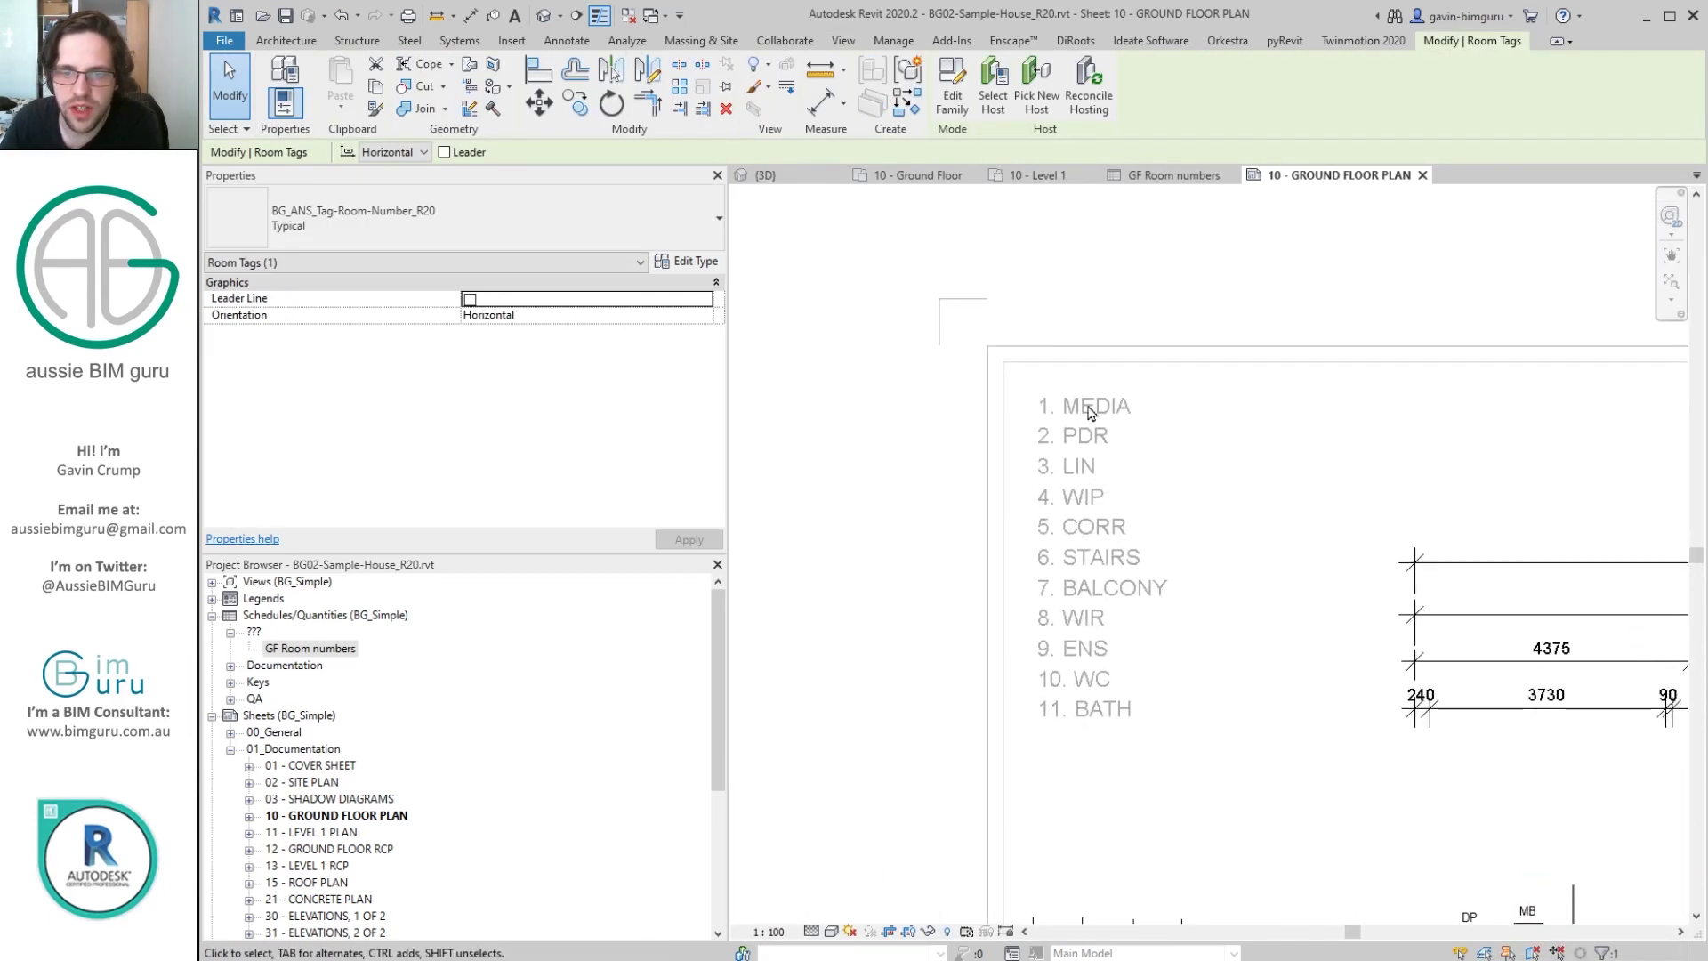
{"action": "key", "text": "Delete"}
Deactivate the plan viewport and open the GF Room numbers schedule from the sheet.
{"action": "right_click", "coordinate": [1162, 382]}
{"action": "left_click", "coordinate": [1290, 471]}
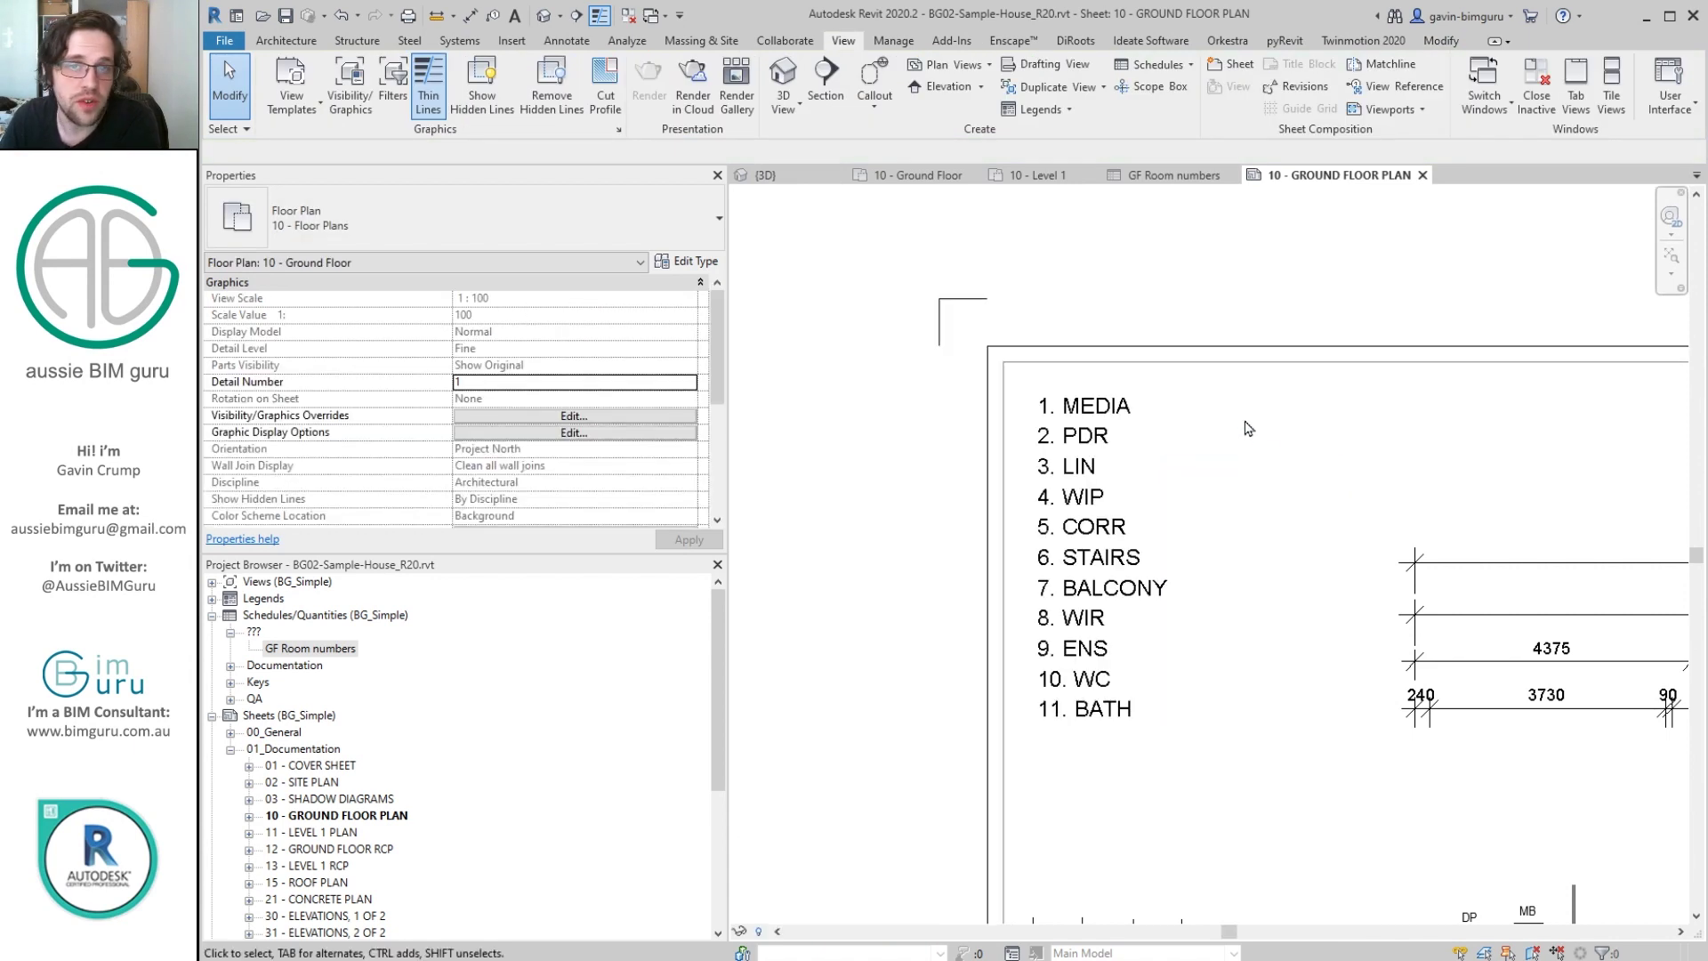
{"action": "double_click", "coordinate": [1093, 496]}
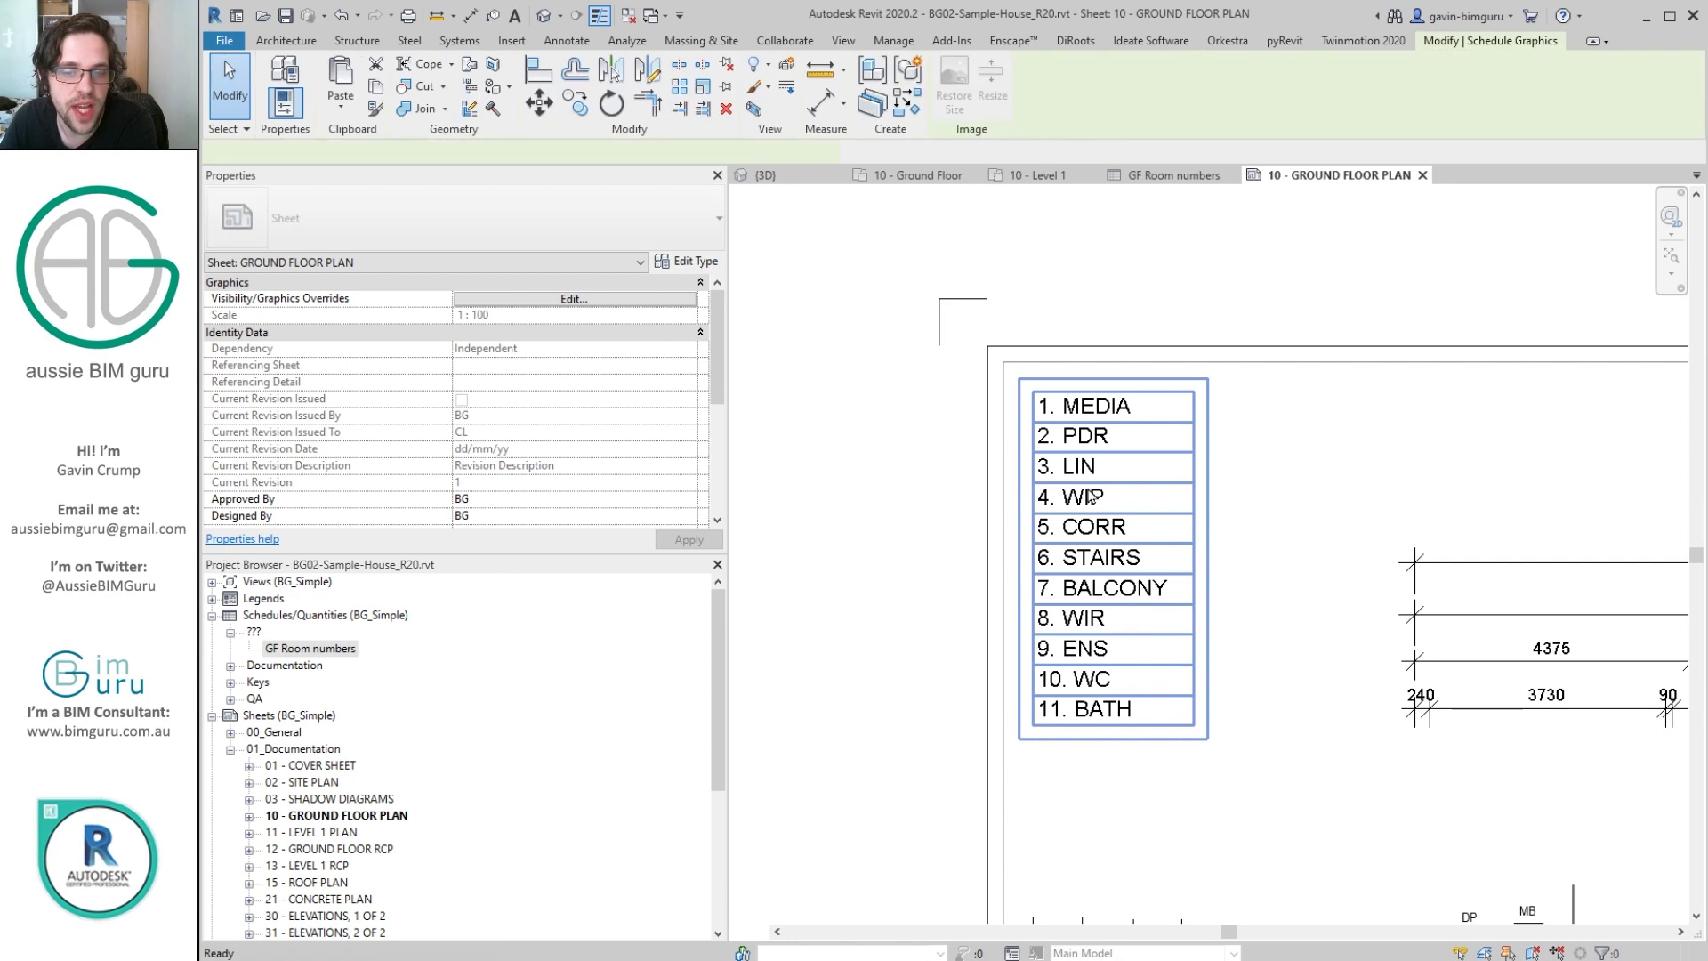
Add the Area field, rounded to 2 decimal places instead of using project settings.
{"action": "left_click", "coordinate": [573, 433]}
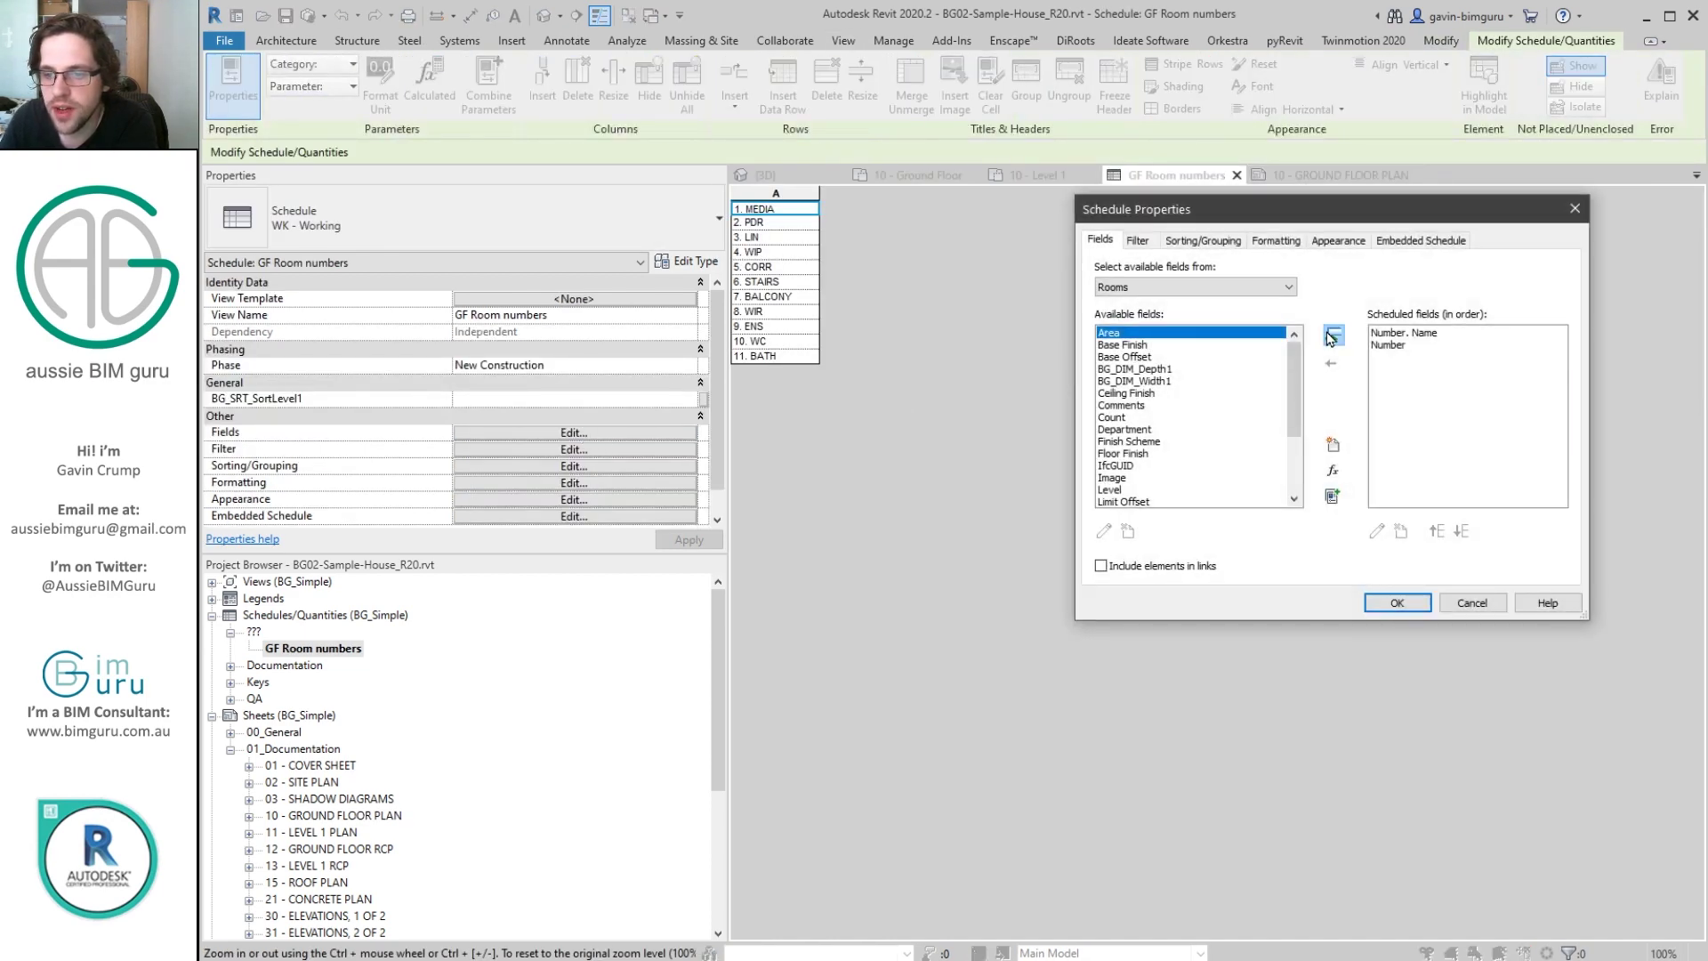
{"action": "left_click", "coordinate": [1323, 336]}
{"action": "left_click", "coordinate": [1354, 241]}
{"action": "left_click", "coordinate": [1278, 241]}
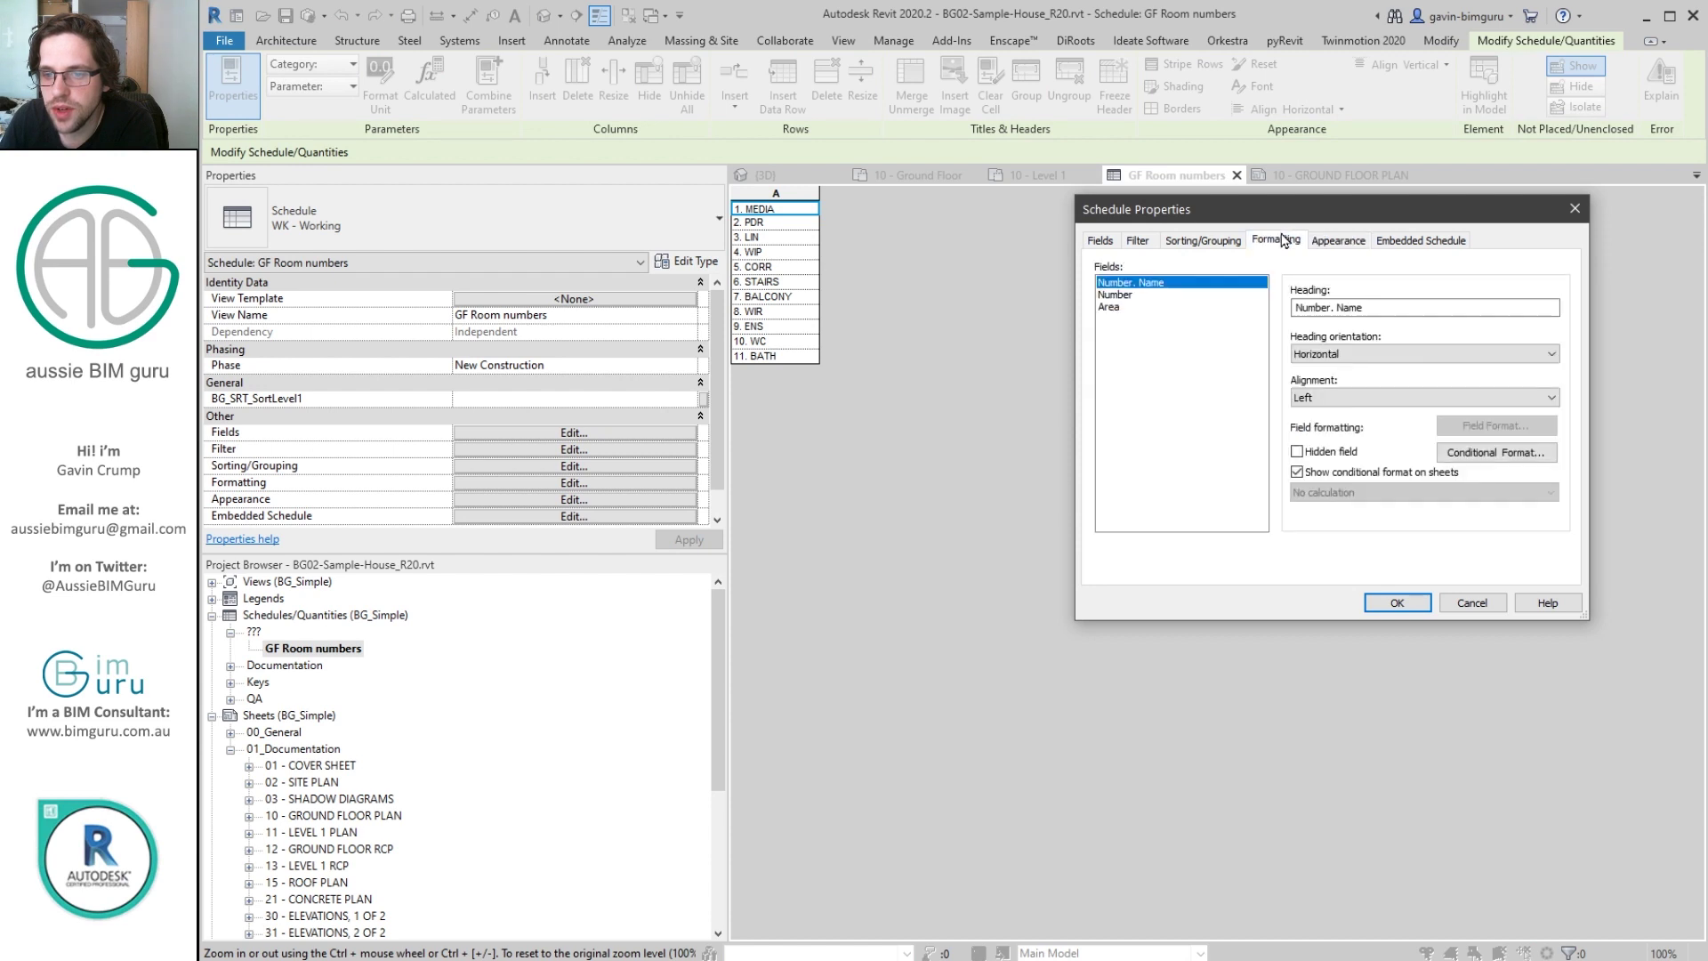
{"action": "left_click", "coordinate": [1157, 307]}
{"action": "left_click", "coordinate": [1496, 425]}
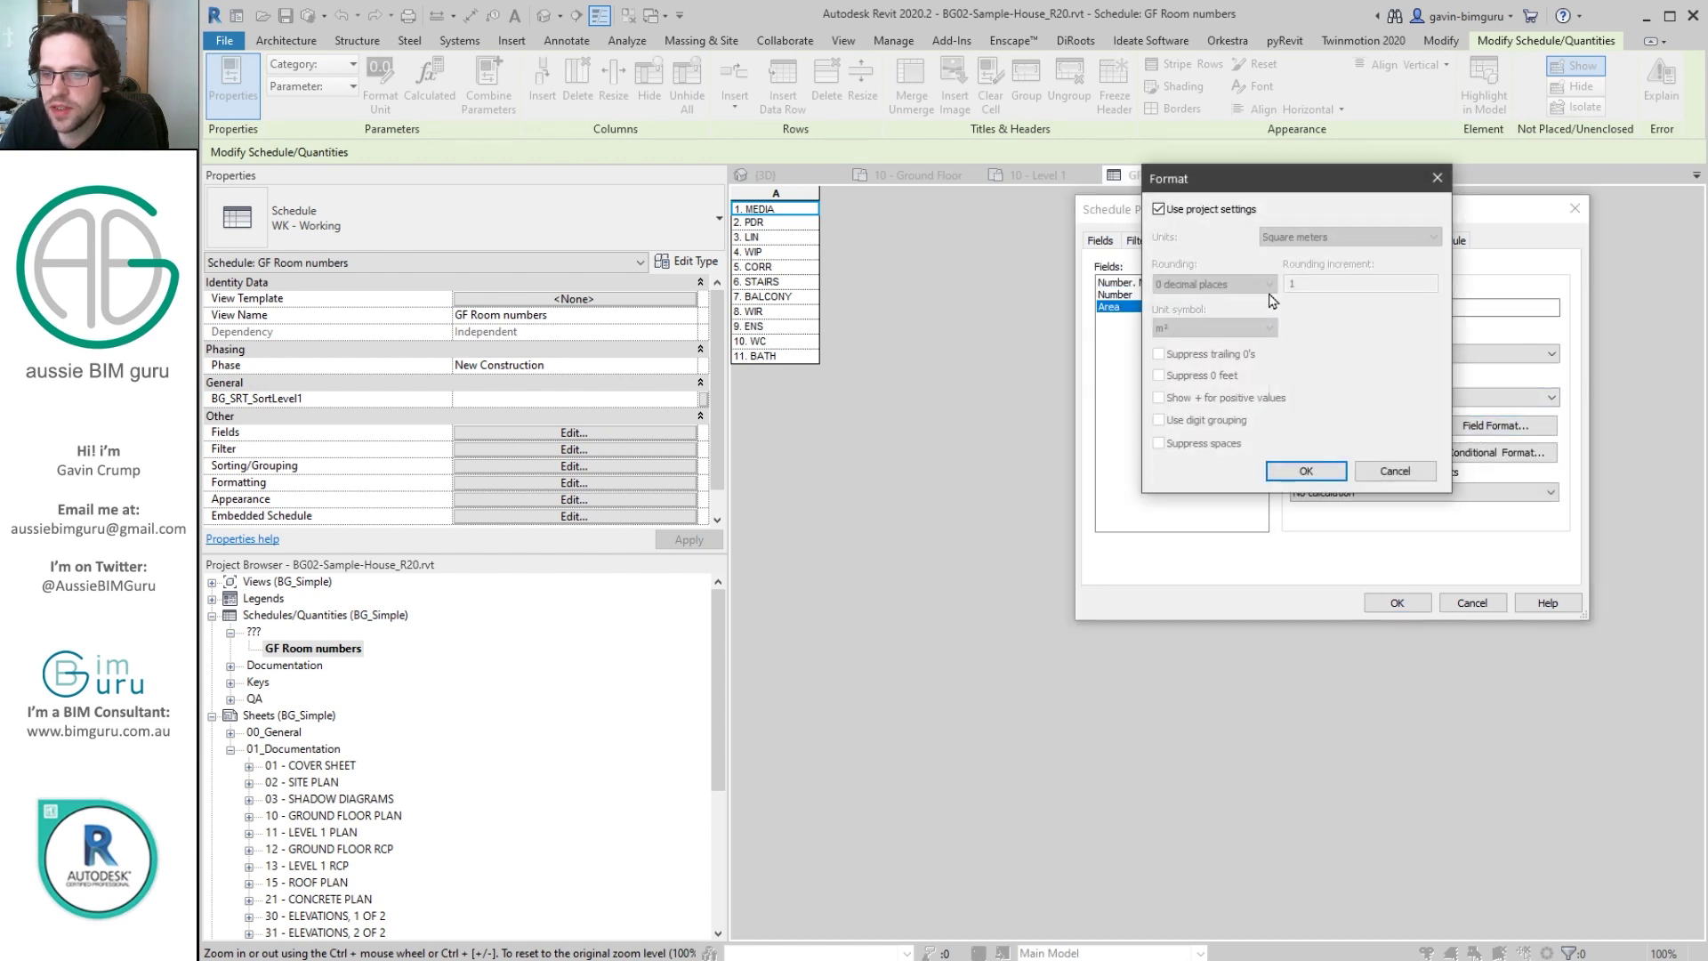
{"action": "left_click", "coordinate": [1159, 209]}
{"action": "left_click", "coordinate": [1215, 285]}
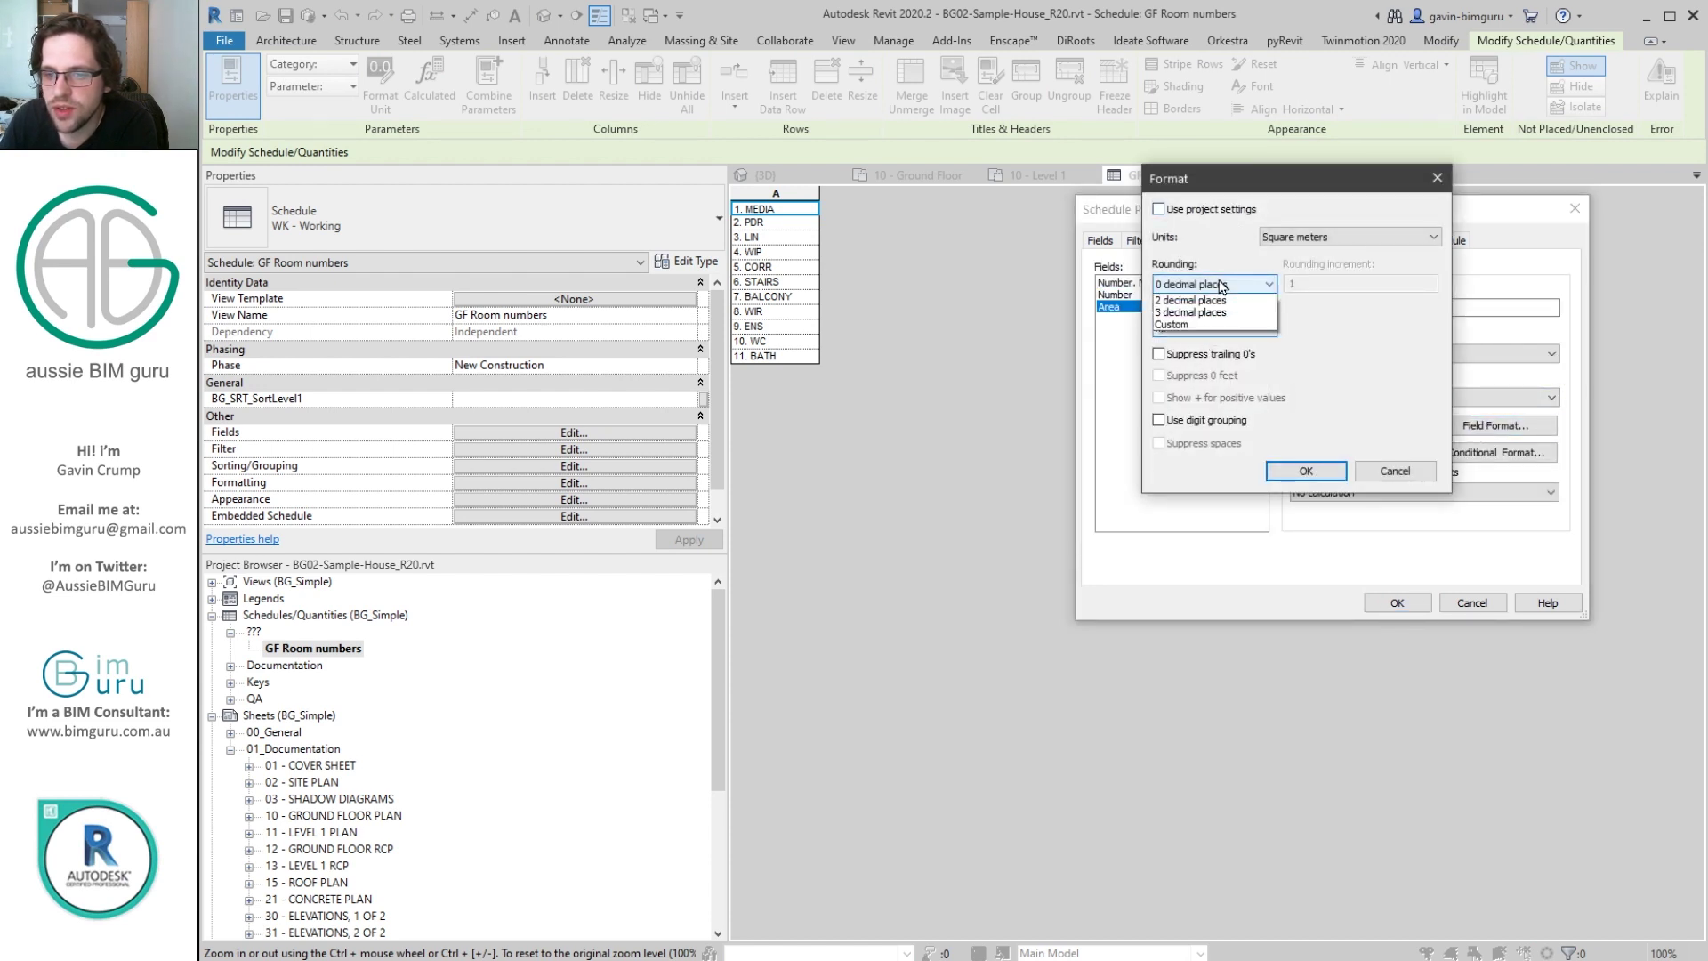
{"action": "left_click", "coordinate": [1212, 361]}
{"action": "left_click", "coordinate": [1306, 471]}
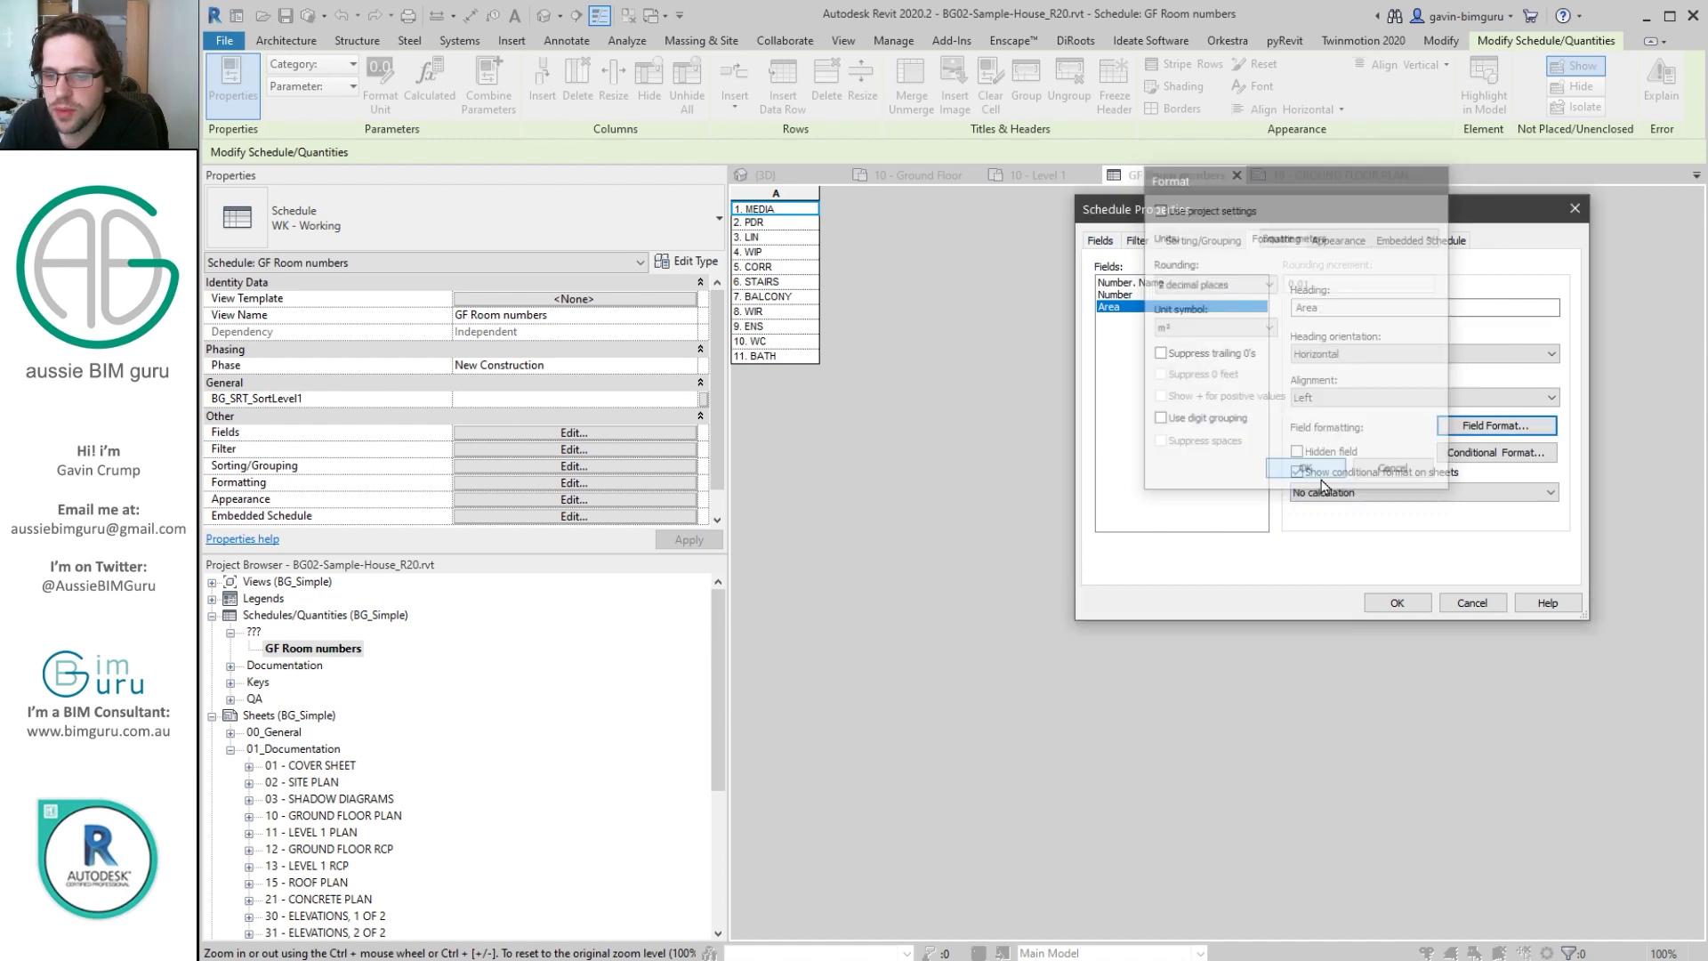
{"action": "left_click", "coordinate": [1408, 606]}
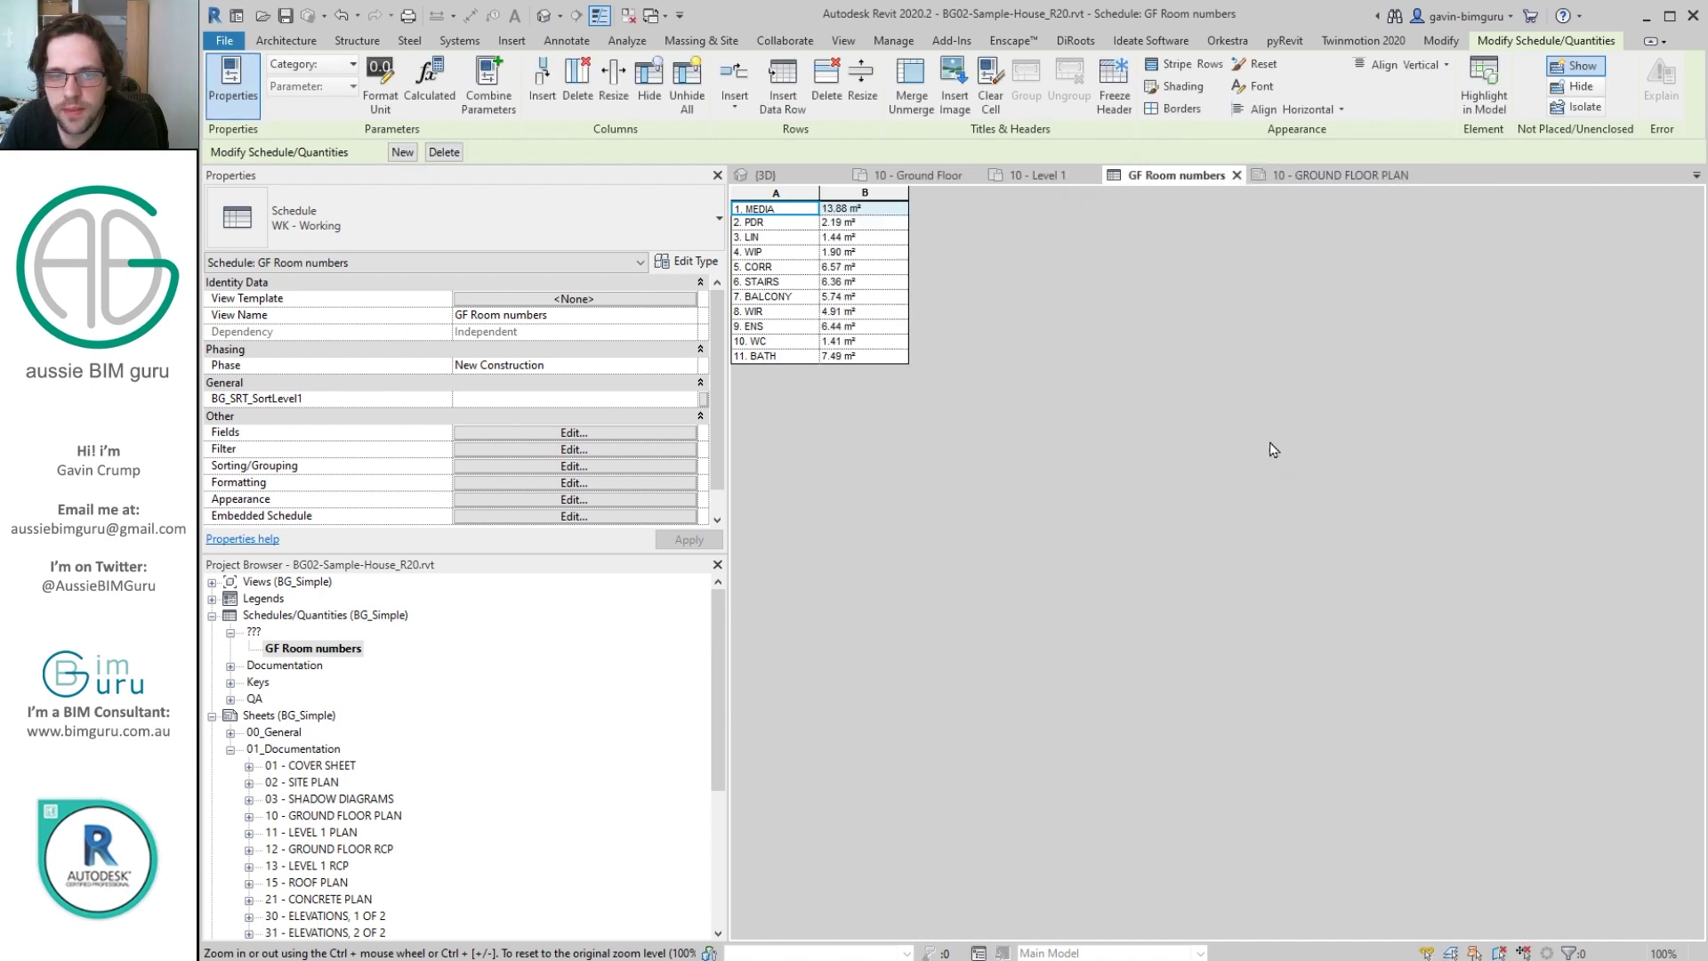
Close the schedule and pan the sheet to show the legend beside the plan.
{"action": "left_click", "coordinate": [1236, 176]}
{"action": "middle_click_drag", "start_coordinate": [1410, 480], "coordinate": [1268, 384]}
{"action": "scroll", "coordinate": [1138, 406], "scroll_direction": "down", "scroll_amount": 2}
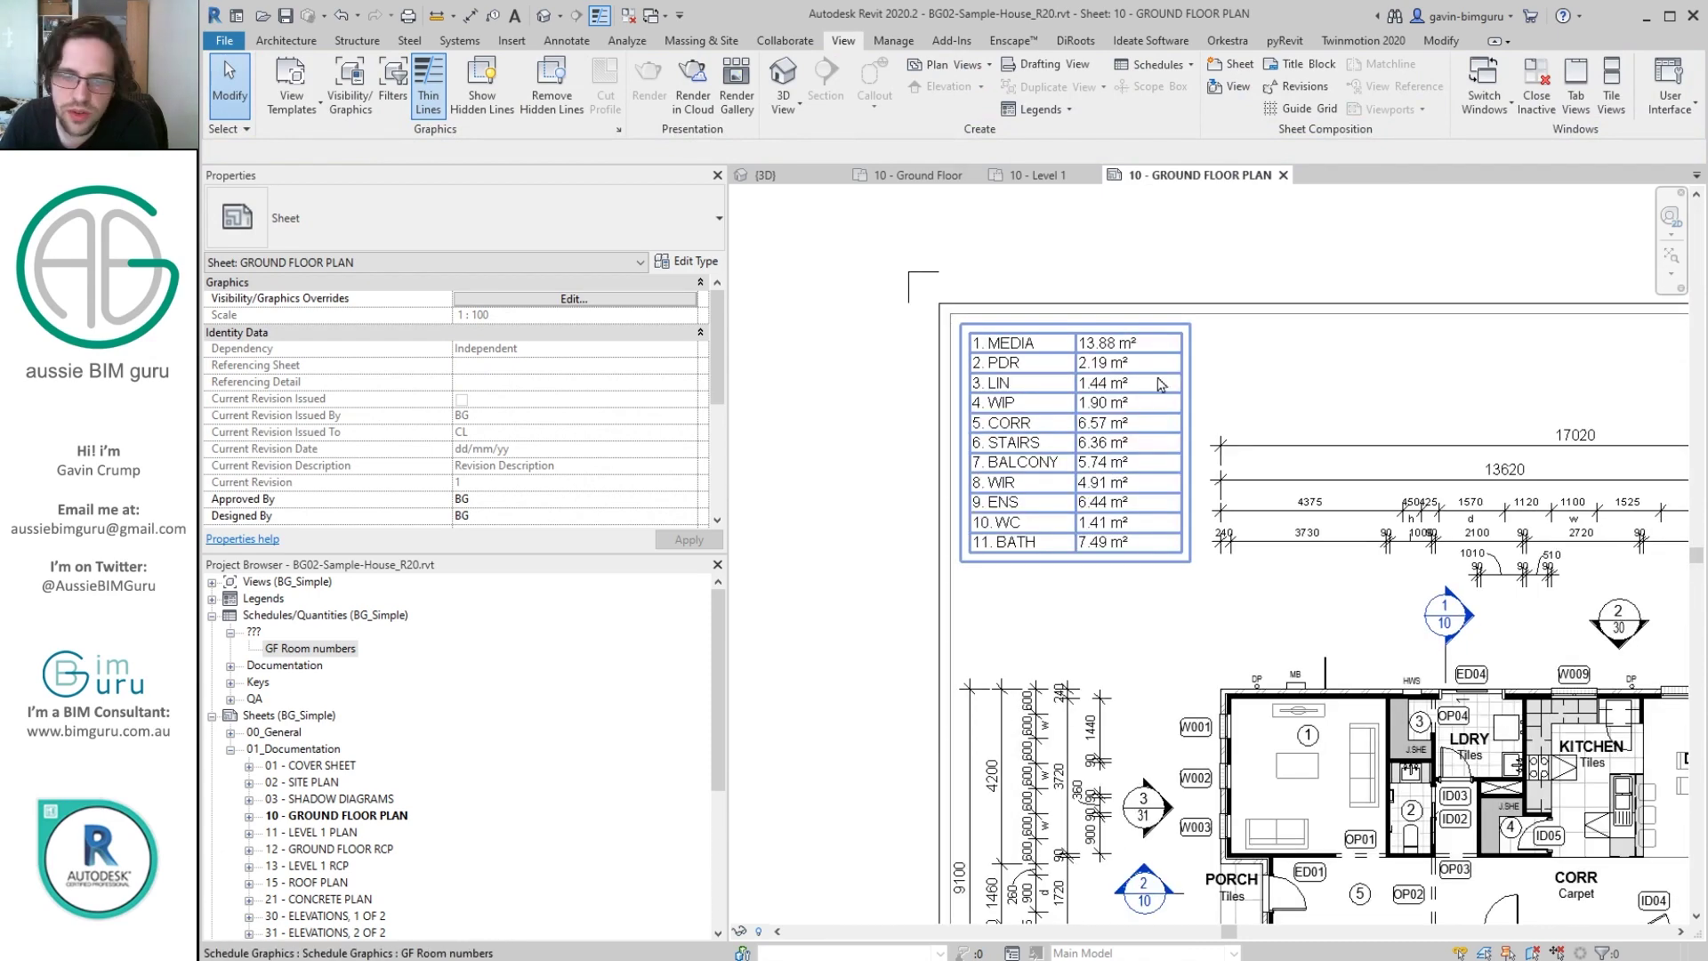
{"action": "middle_click_drag", "start_coordinate": [1285, 376], "coordinate": [1212, 366]}
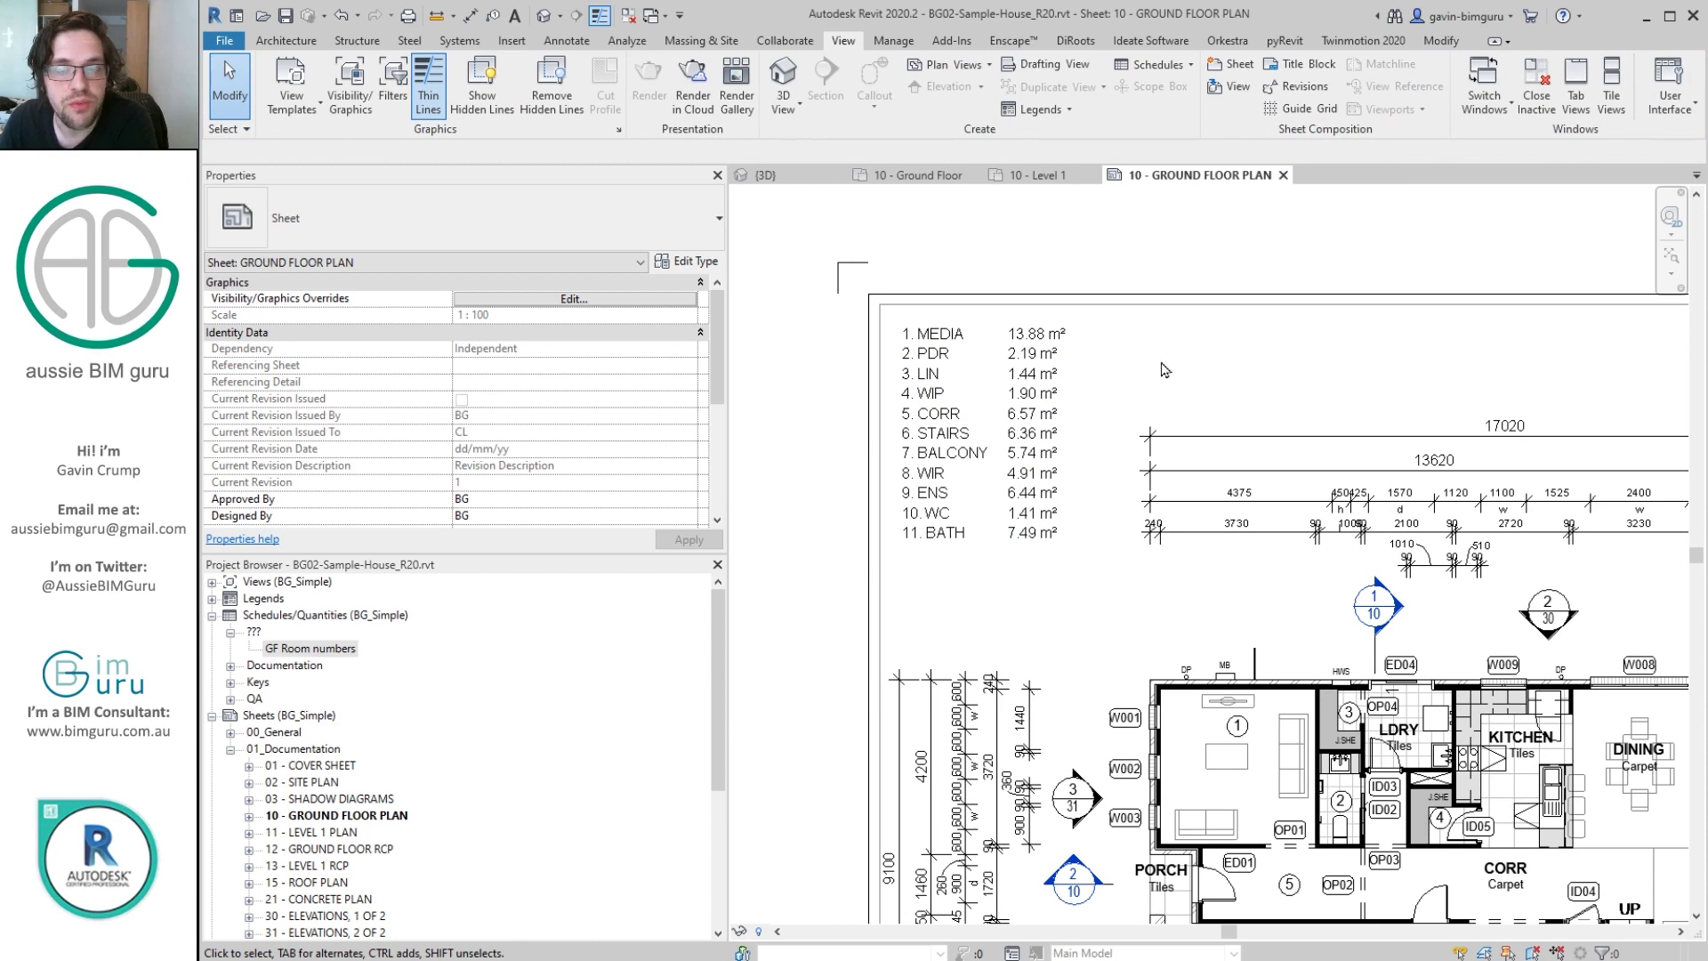
{"action": "scroll", "coordinate": [1036, 375], "scroll_direction": "down", "scroll_amount": 1}
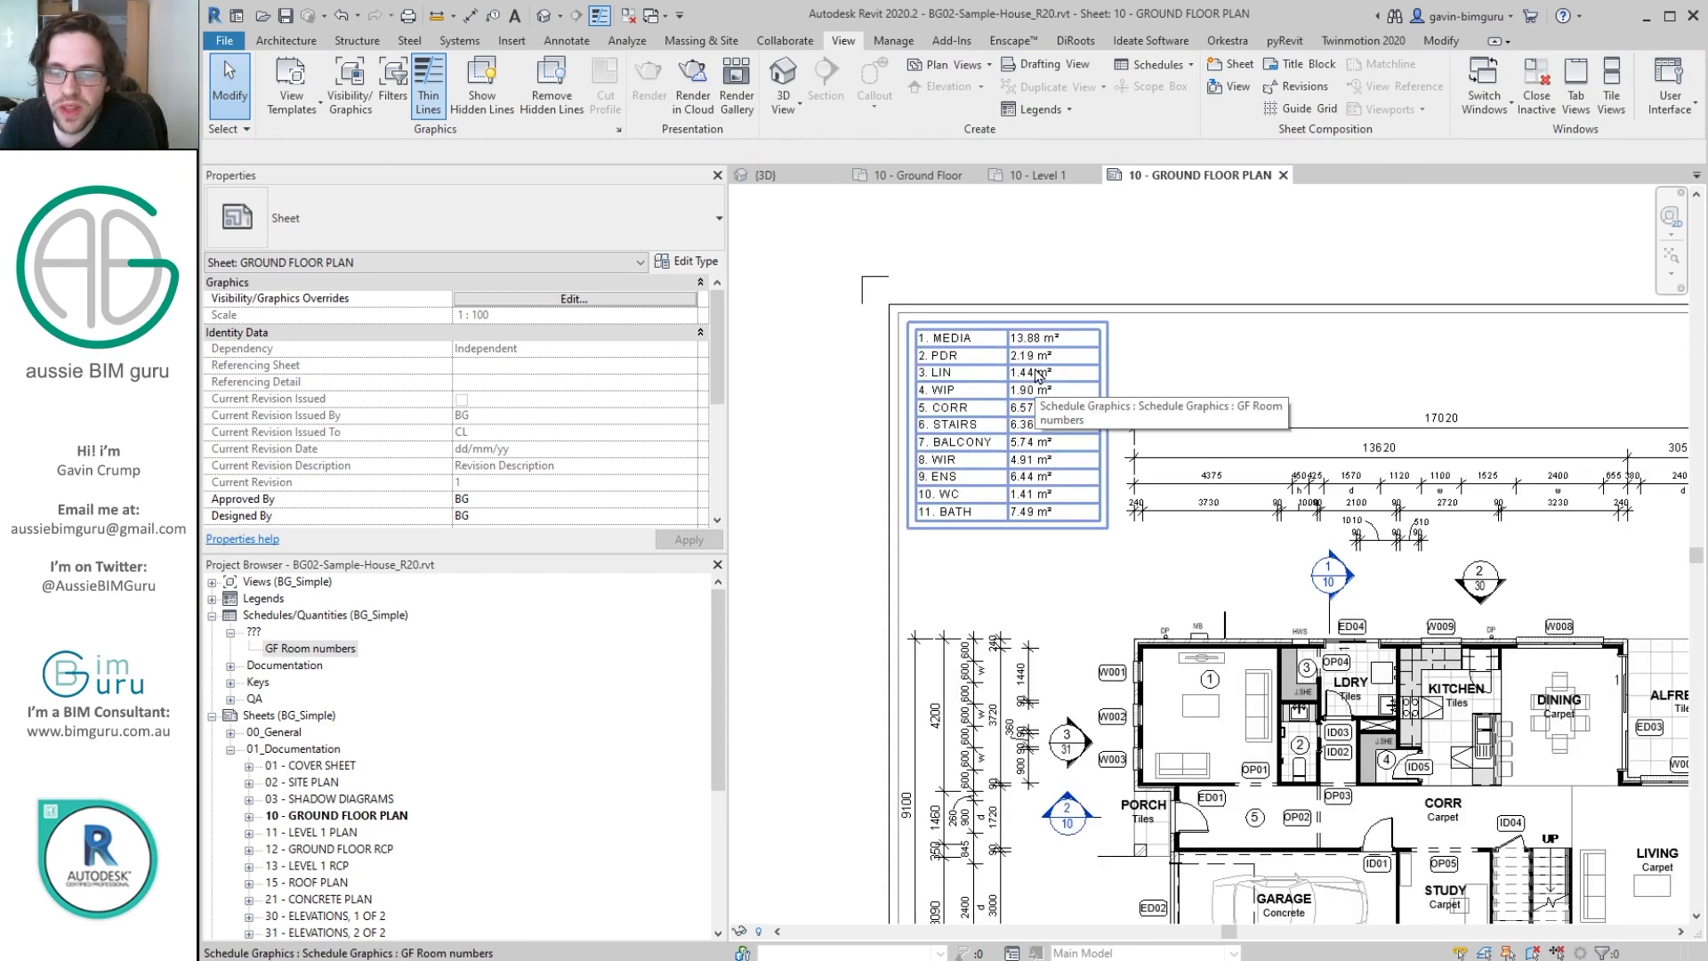
Add the Level field to the GF Room numbers schedule as a hidden field.
{"action": "double_click", "coordinate": [1036, 375]}
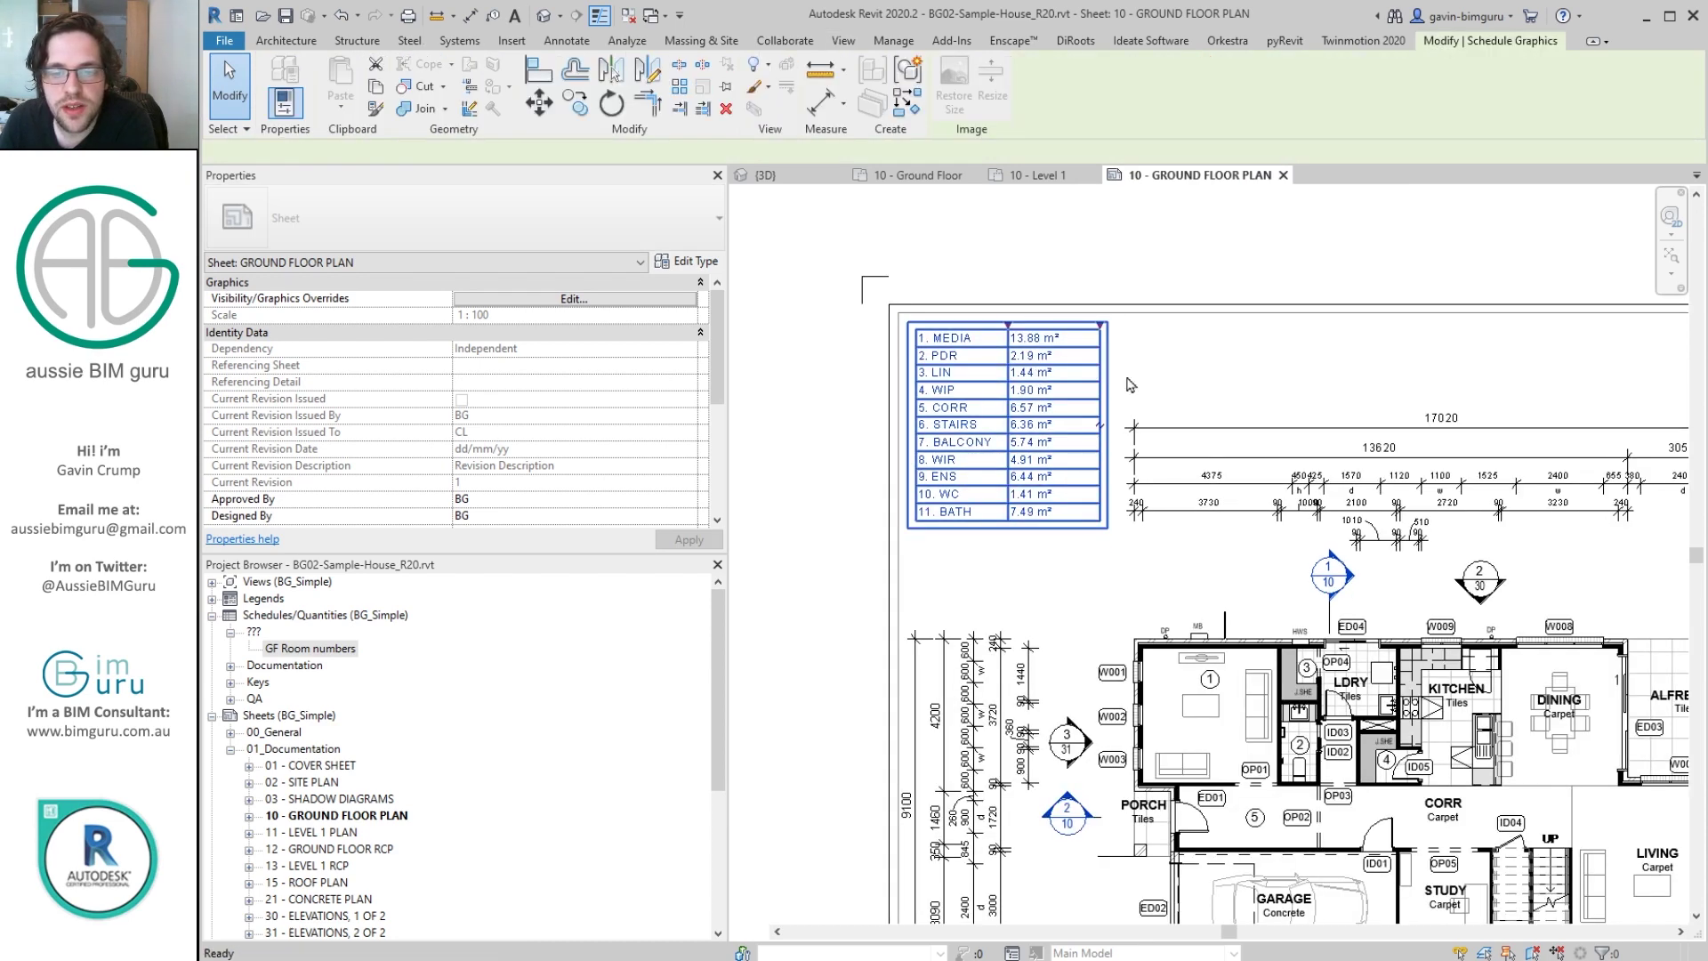
{"action": "left_click", "coordinate": [601, 434]}
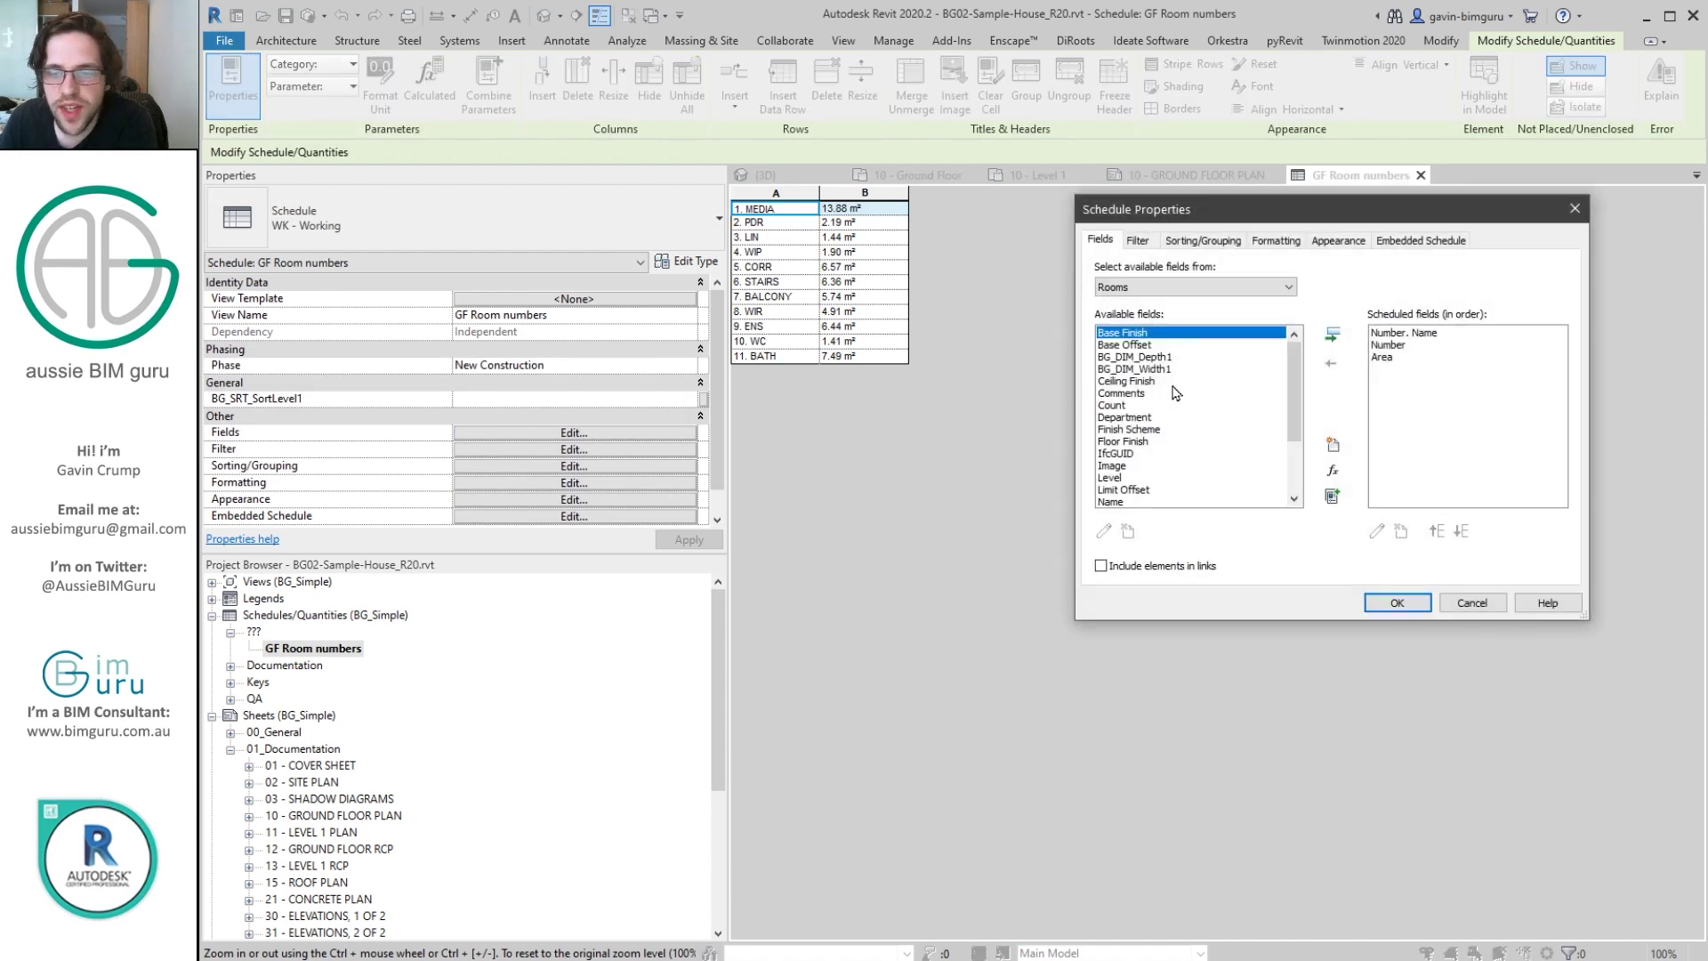
{"action": "scroll", "coordinate": [1298, 363], "scroll_direction": "down", "scroll_amount": 2}
{"action": "left_click", "coordinate": [1156, 405]}
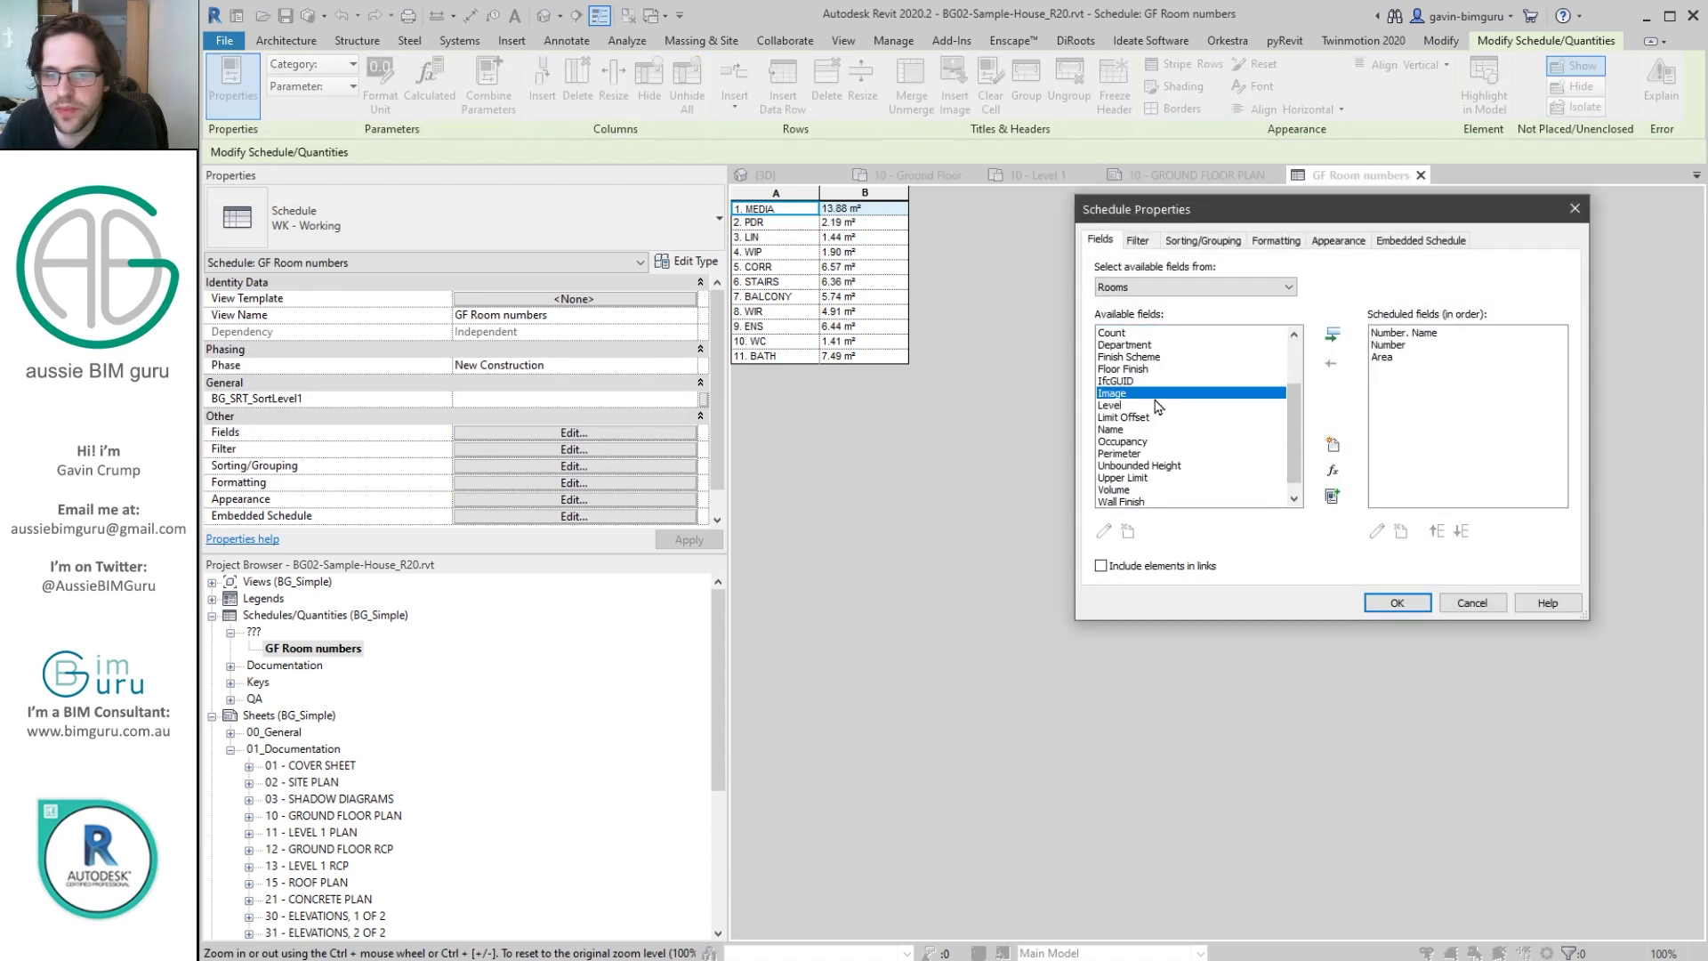
{"action": "left_click", "coordinate": [1343, 242]}
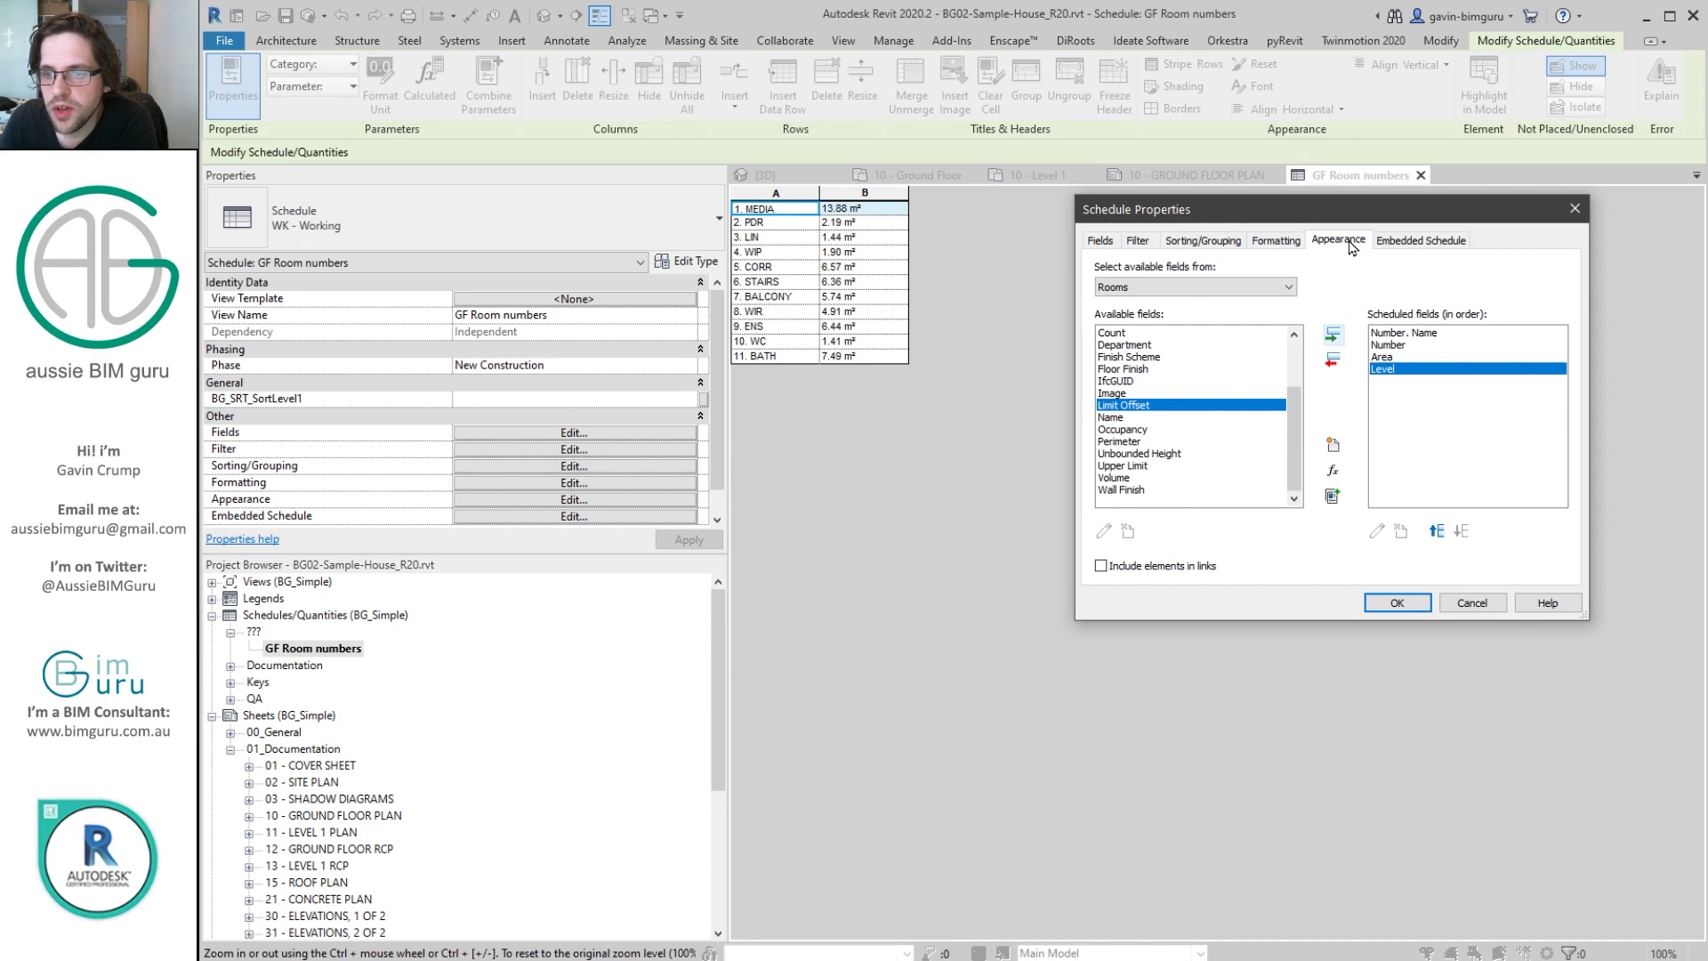
{"action": "left_click", "coordinate": [1277, 242]}
{"action": "left_click", "coordinate": [1161, 322]}
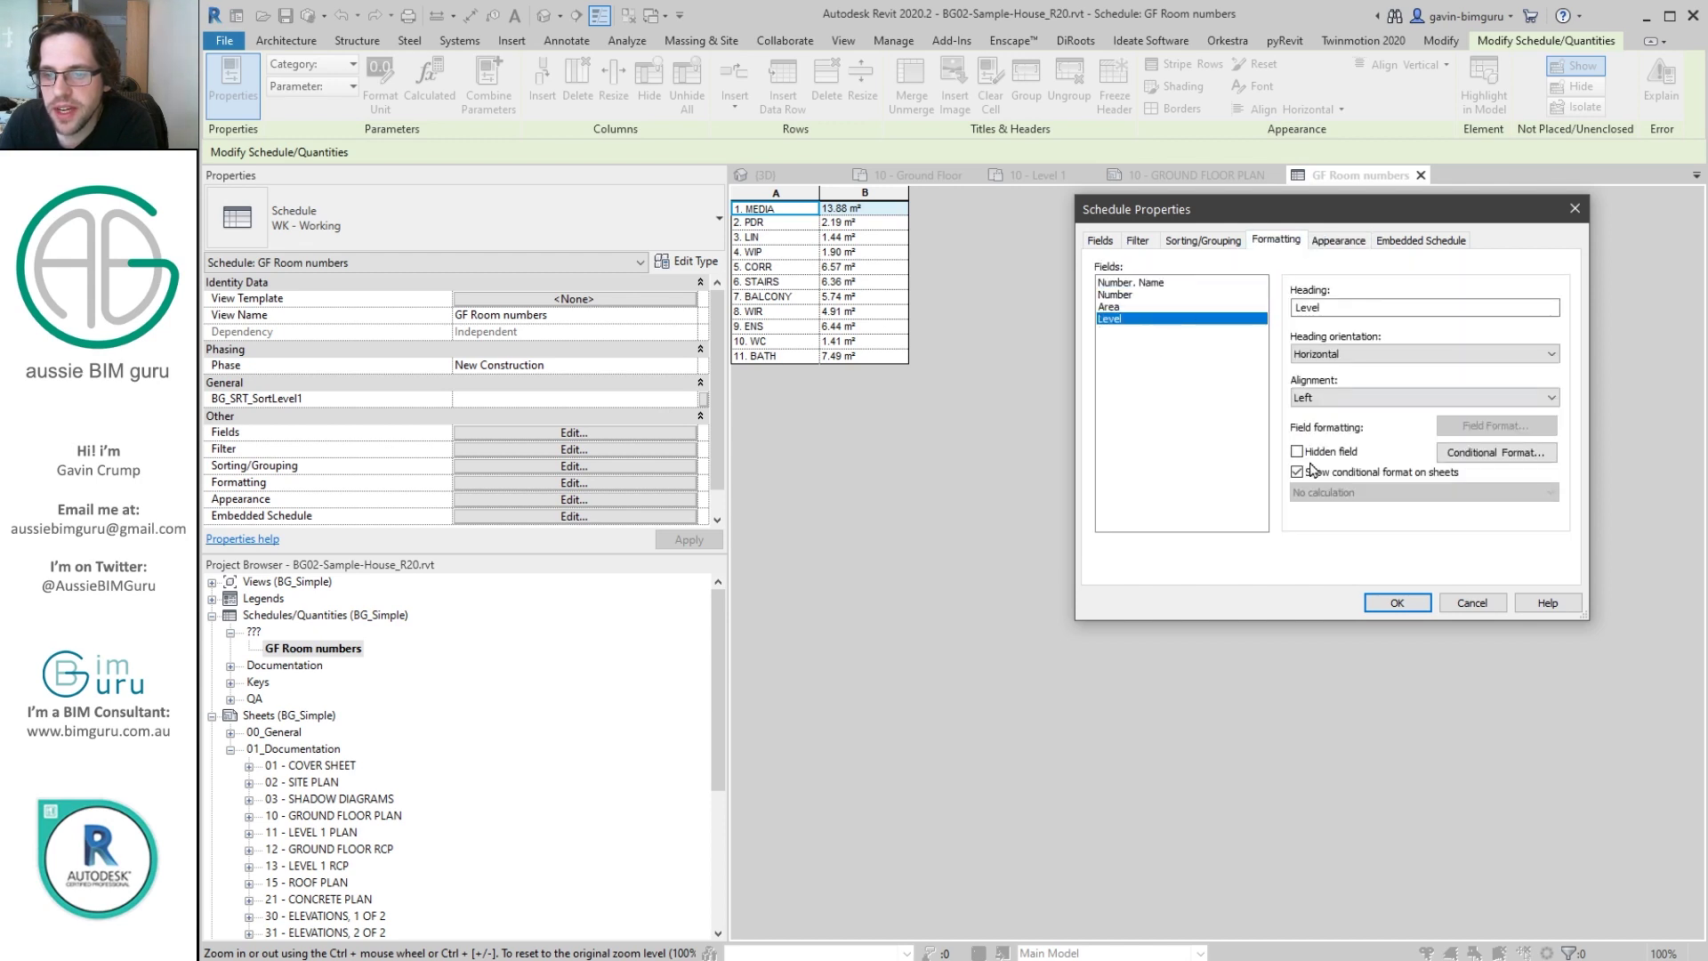
Filter the schedule to Level equals GROUND FLOOR and close it.
{"action": "left_click", "coordinate": [1140, 241]}
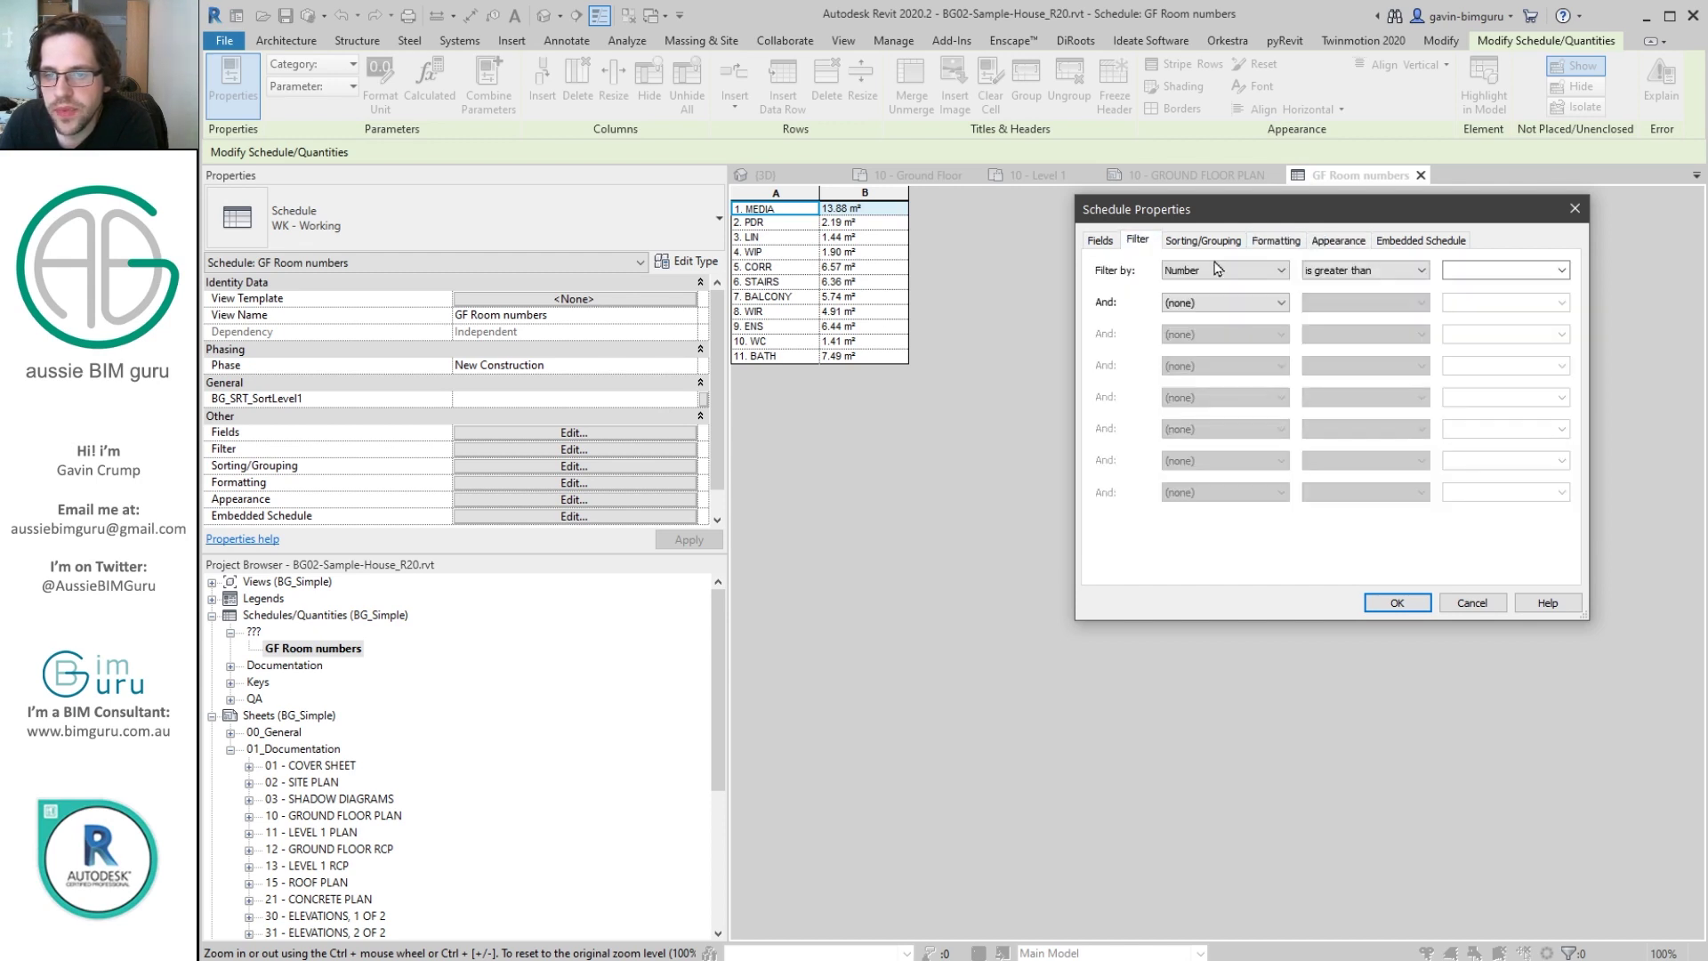
{"action": "left_click", "coordinate": [1246, 303]}
{"action": "left_click", "coordinate": [1241, 356]}
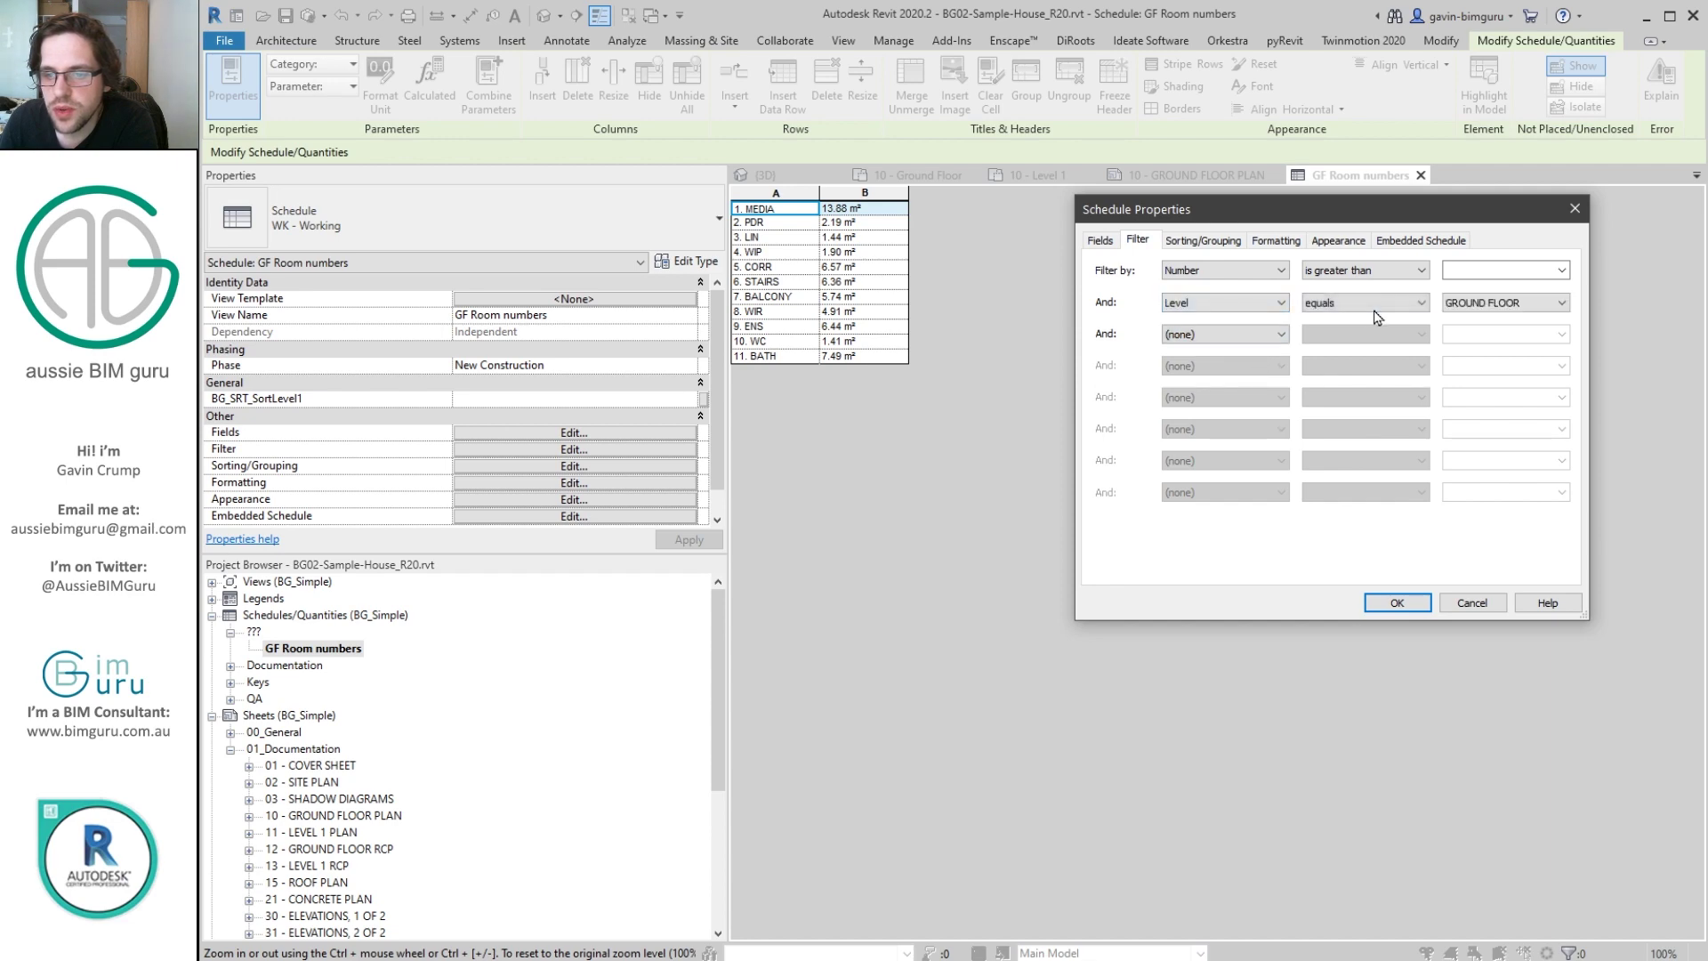
{"action": "left_click", "coordinate": [1397, 603]}
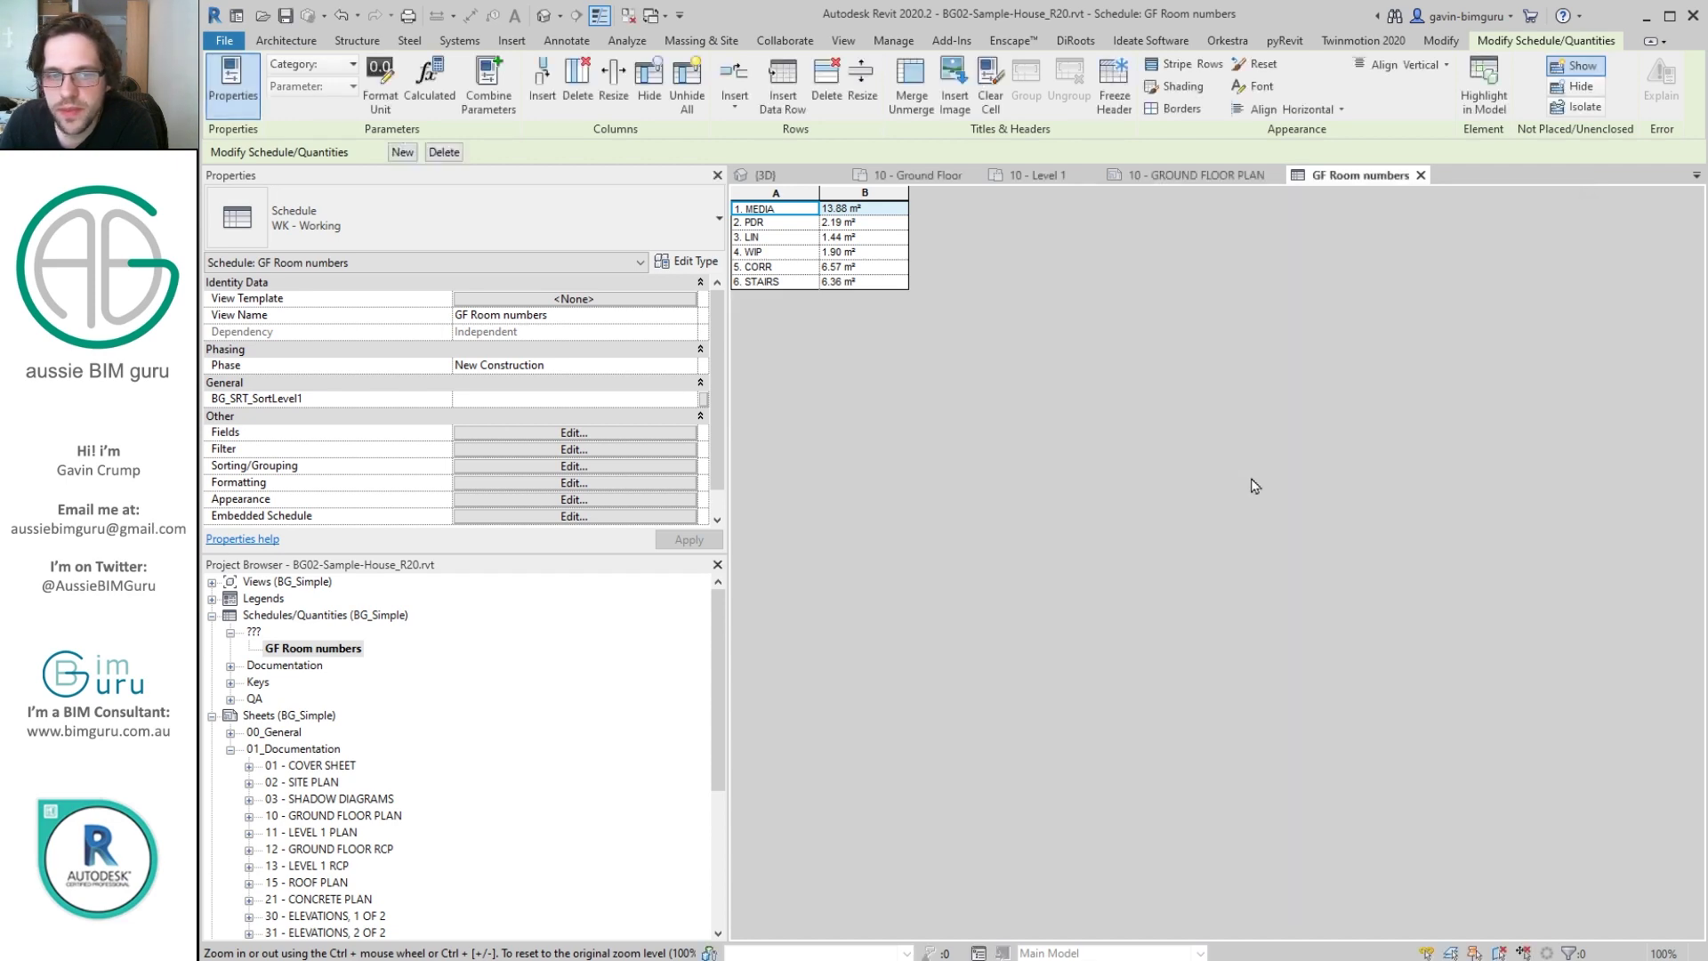
{"action": "left_click", "coordinate": [1420, 176]}
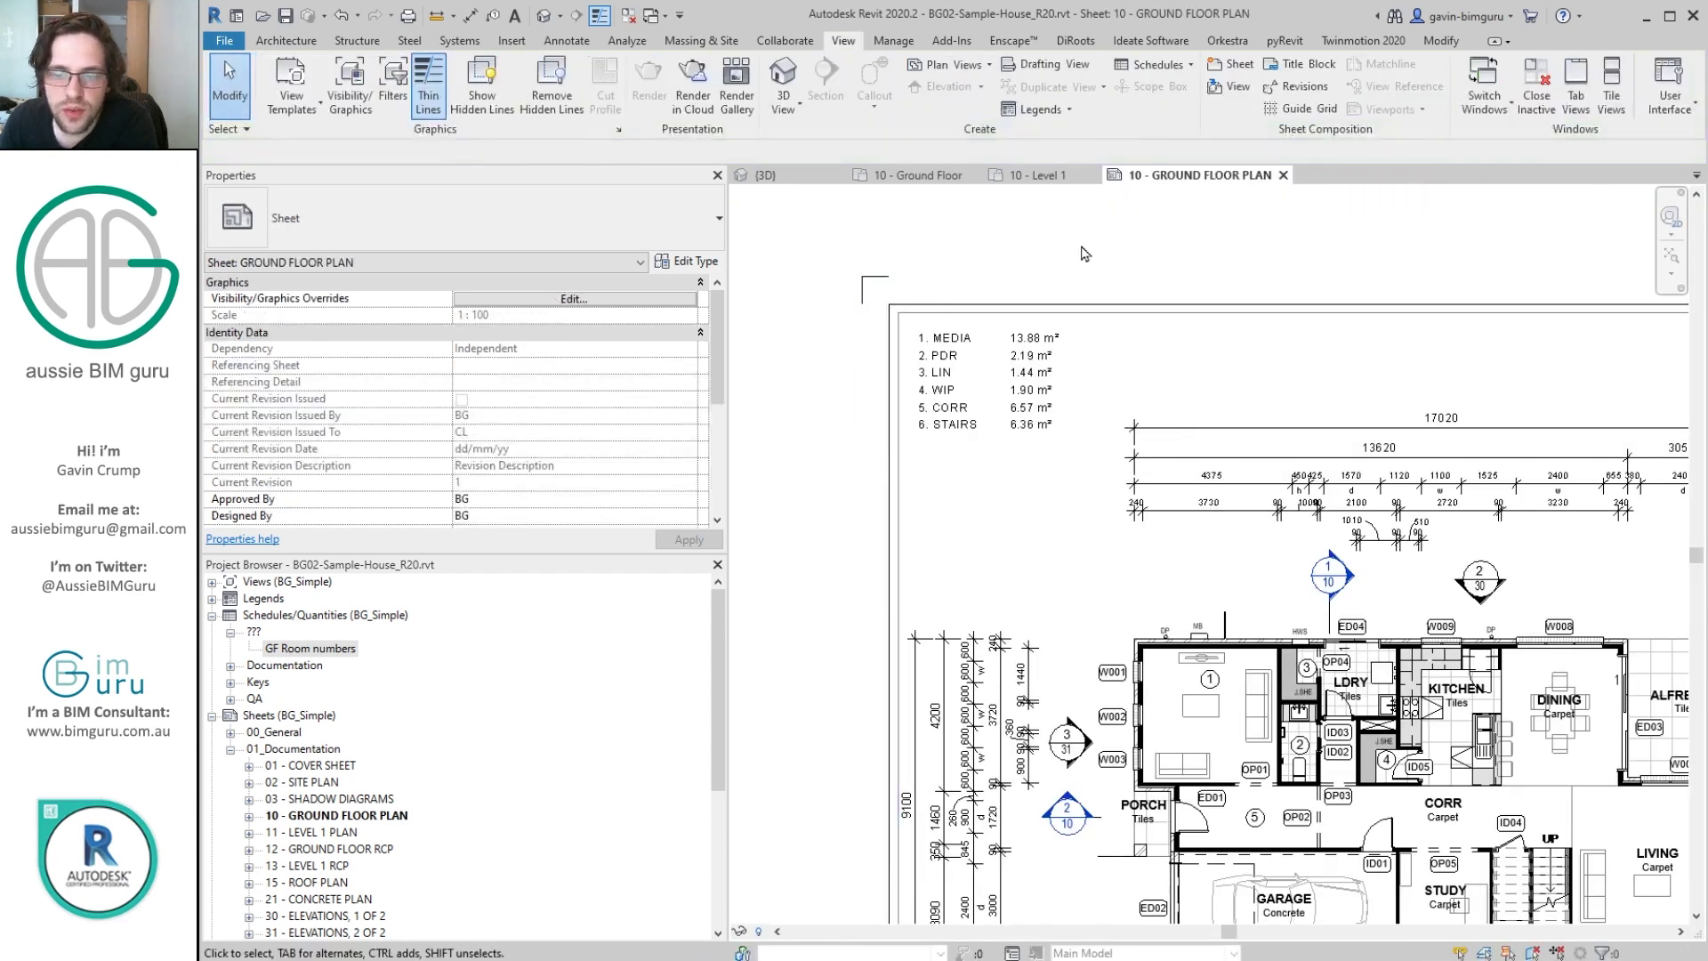
Duplicate the GF Room numbers schedule view in the Project Browser.
{"action": "left_click", "coordinate": [318, 649]}
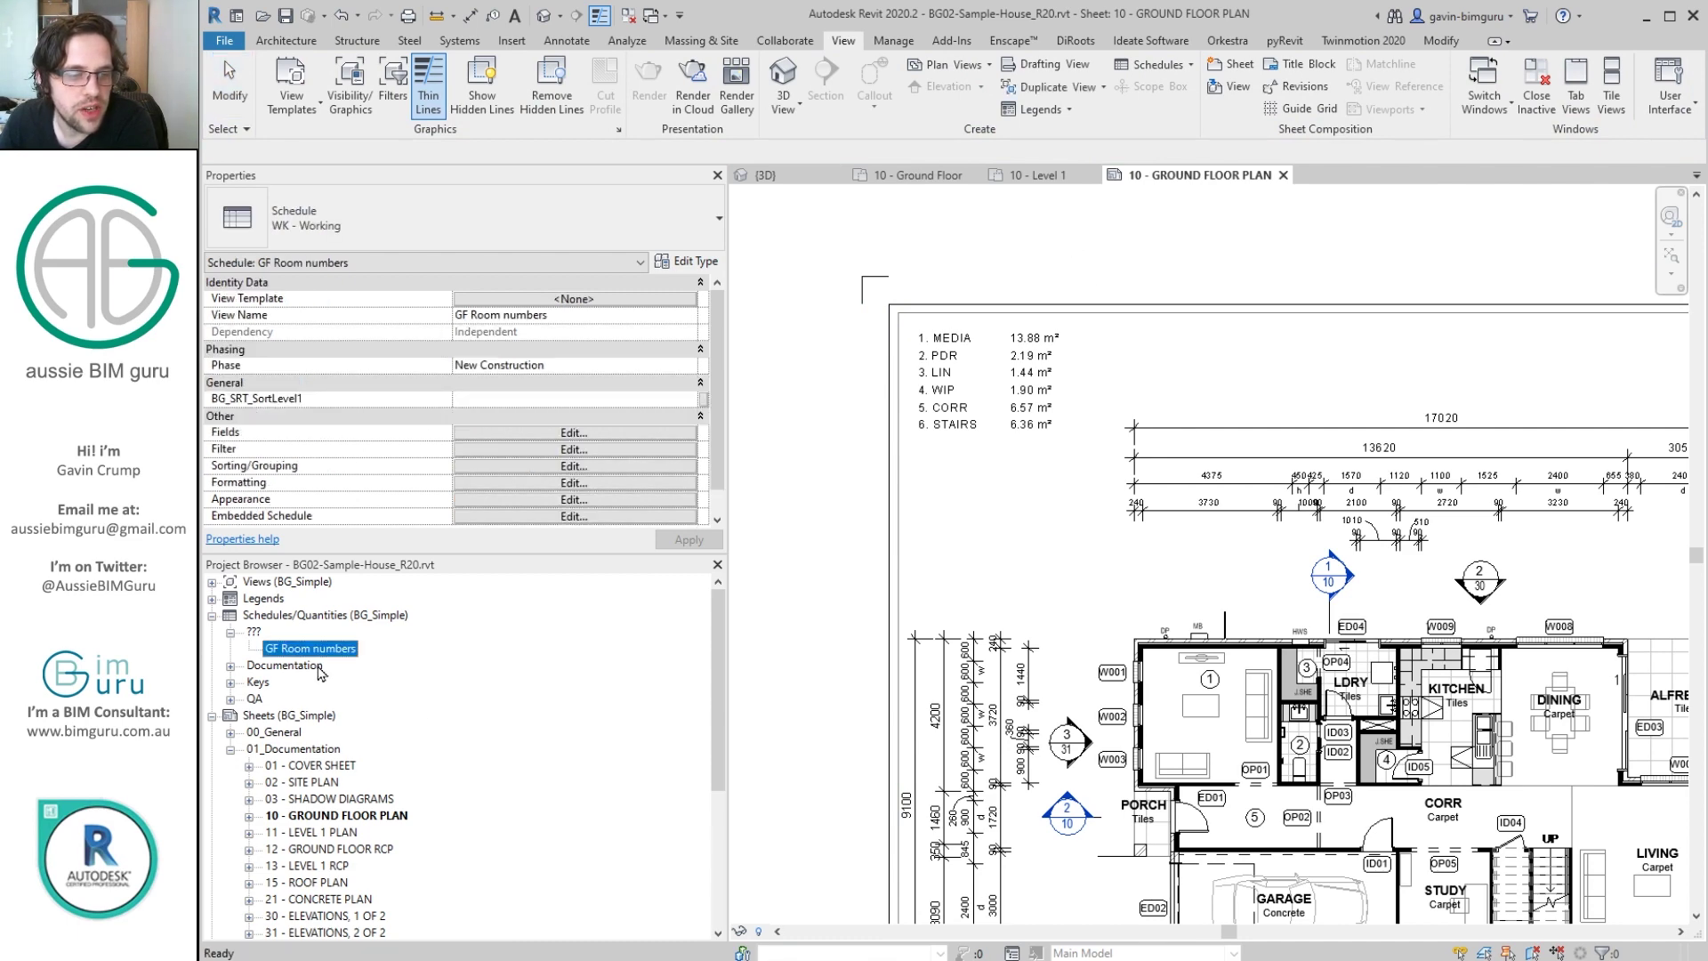
{"action": "right_click", "coordinate": [327, 650]}
{"action": "mouse_move", "coordinate": [462, 373]}
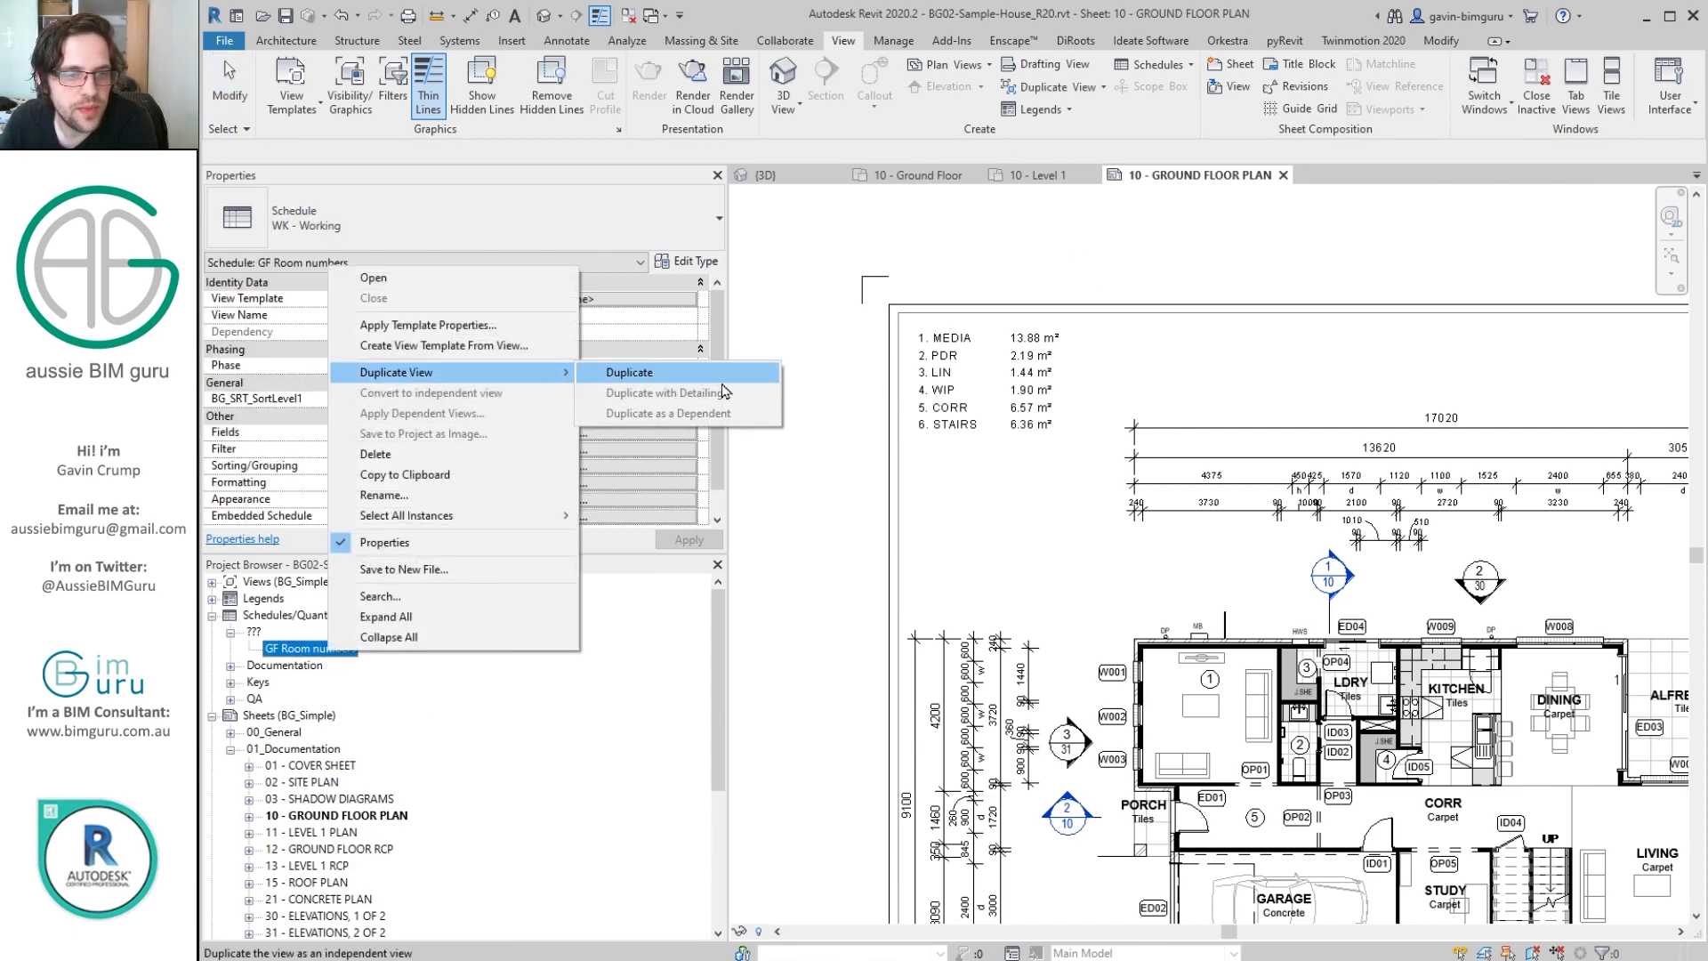
{"action": "left_click", "coordinate": [636, 373]}
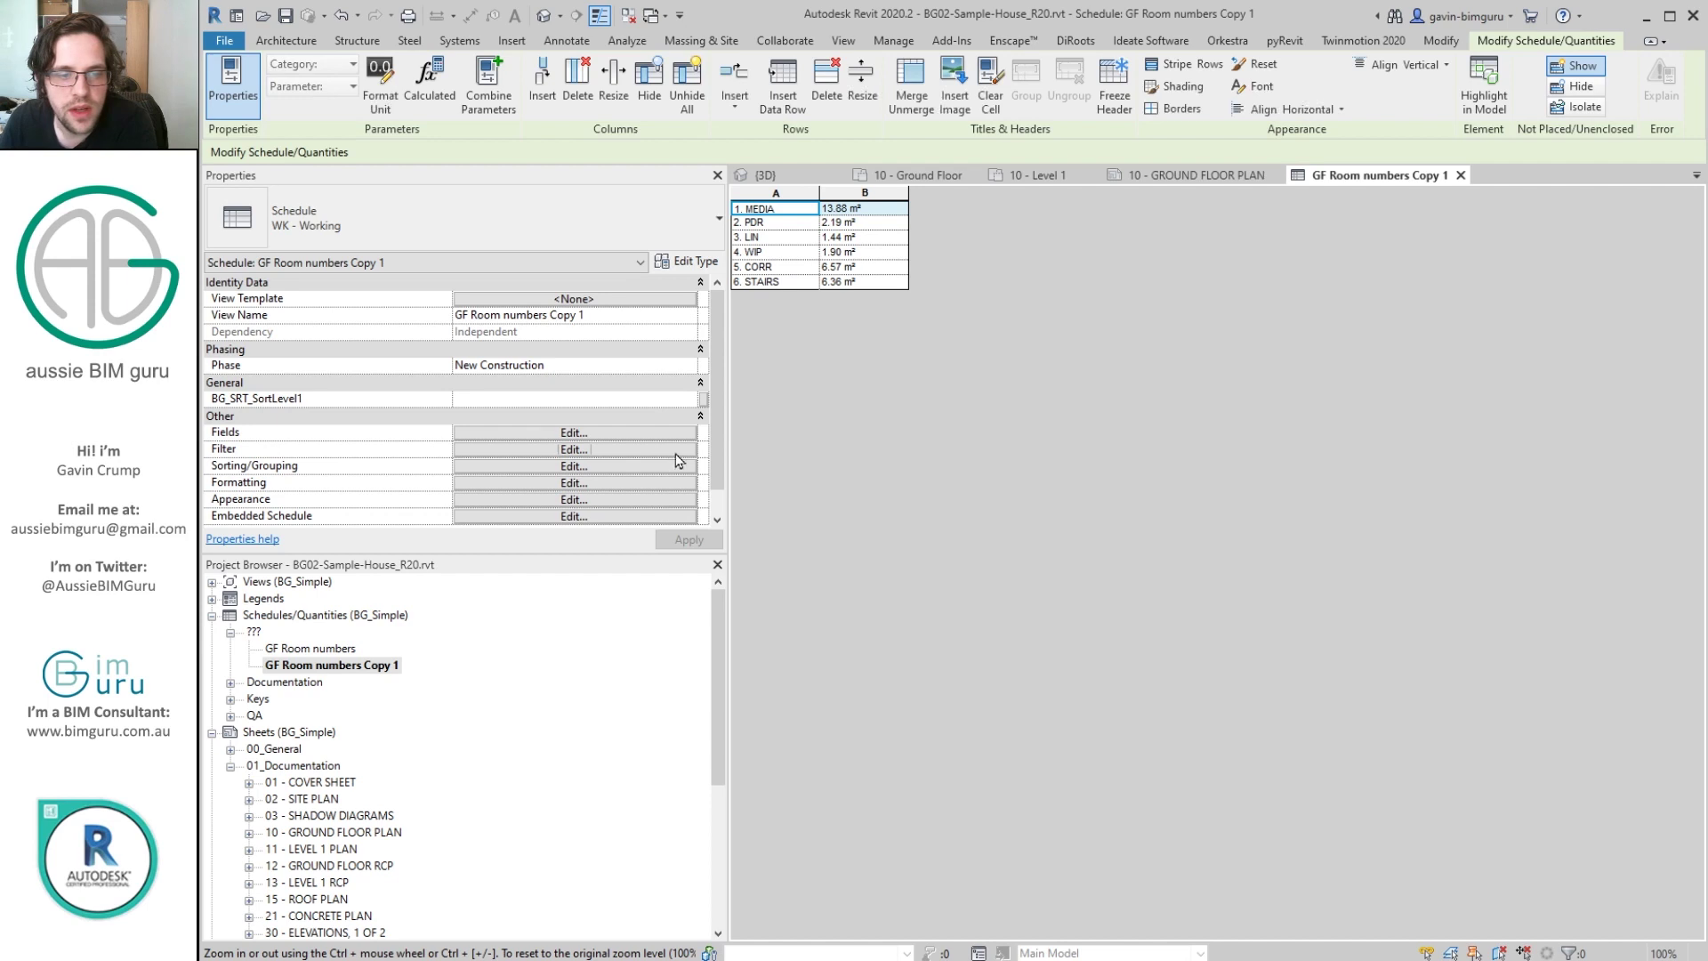
Change the copy's Level filter to LEVEL 1 and close it.
{"action": "left_click", "coordinate": [605, 451]}
{"action": "left_click", "coordinate": [1506, 302]}
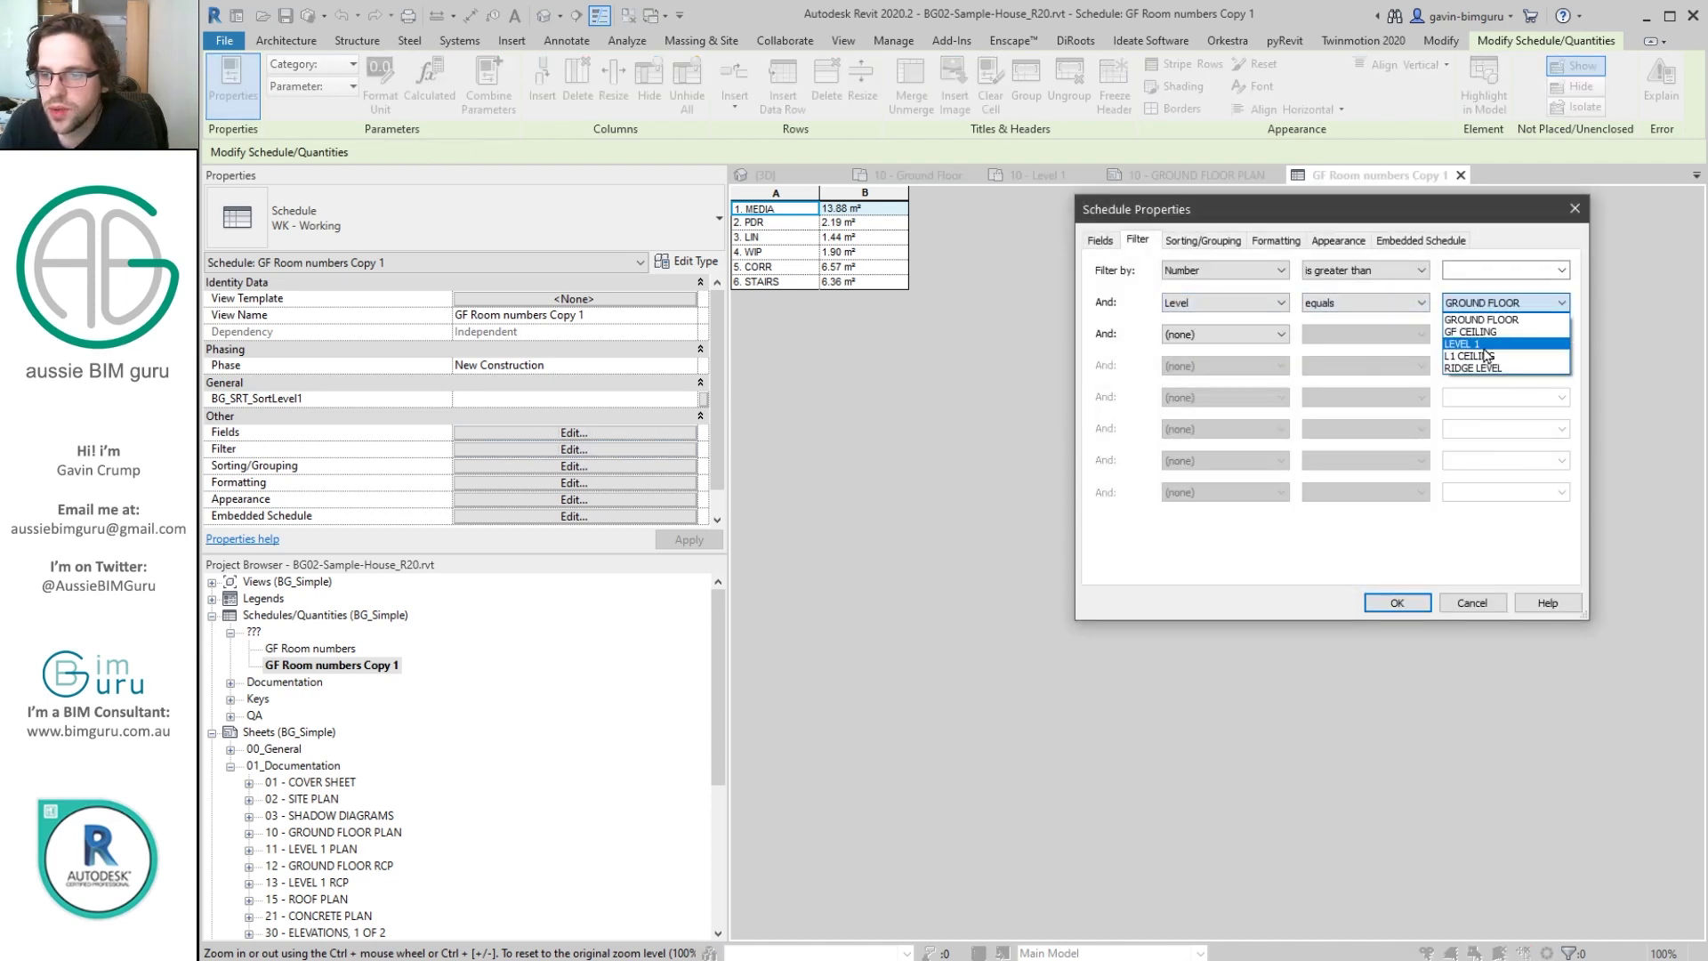
{"action": "left_click", "coordinate": [1485, 345]}
{"action": "left_click", "coordinate": [1397, 602]}
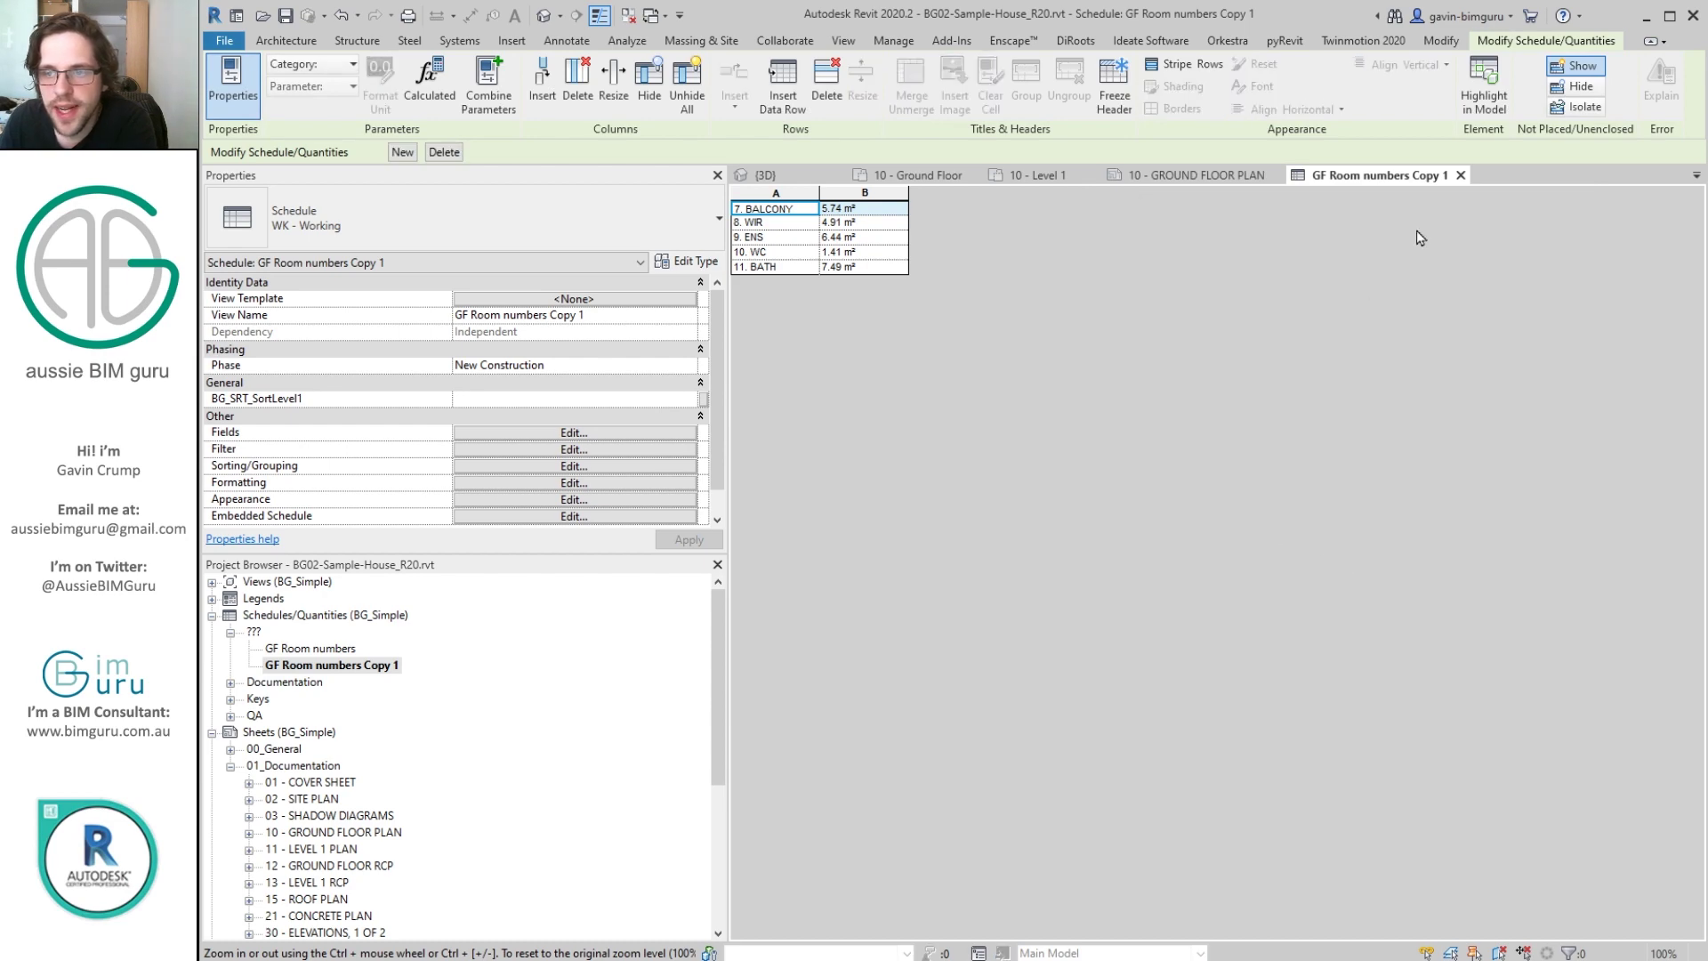
{"action": "left_click", "coordinate": [1461, 176]}
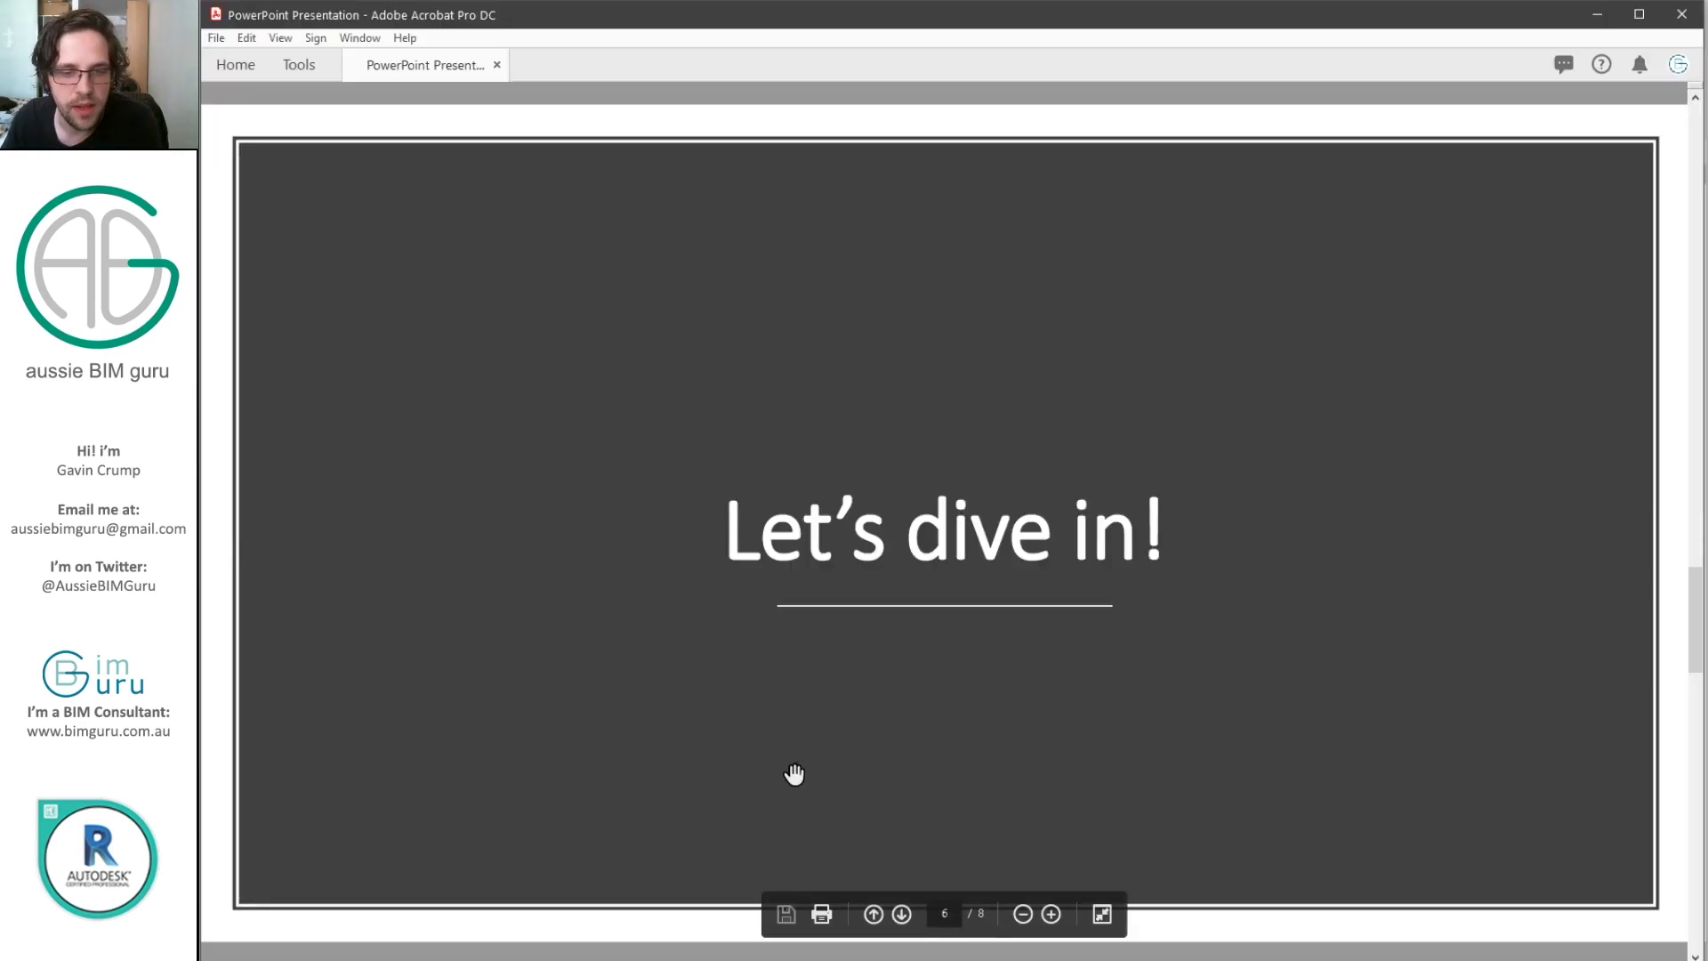
Page past the Let's dive in! and Files are on github slides to Room Number Legends in Revit.
{"action": "key", "text": "Right"}
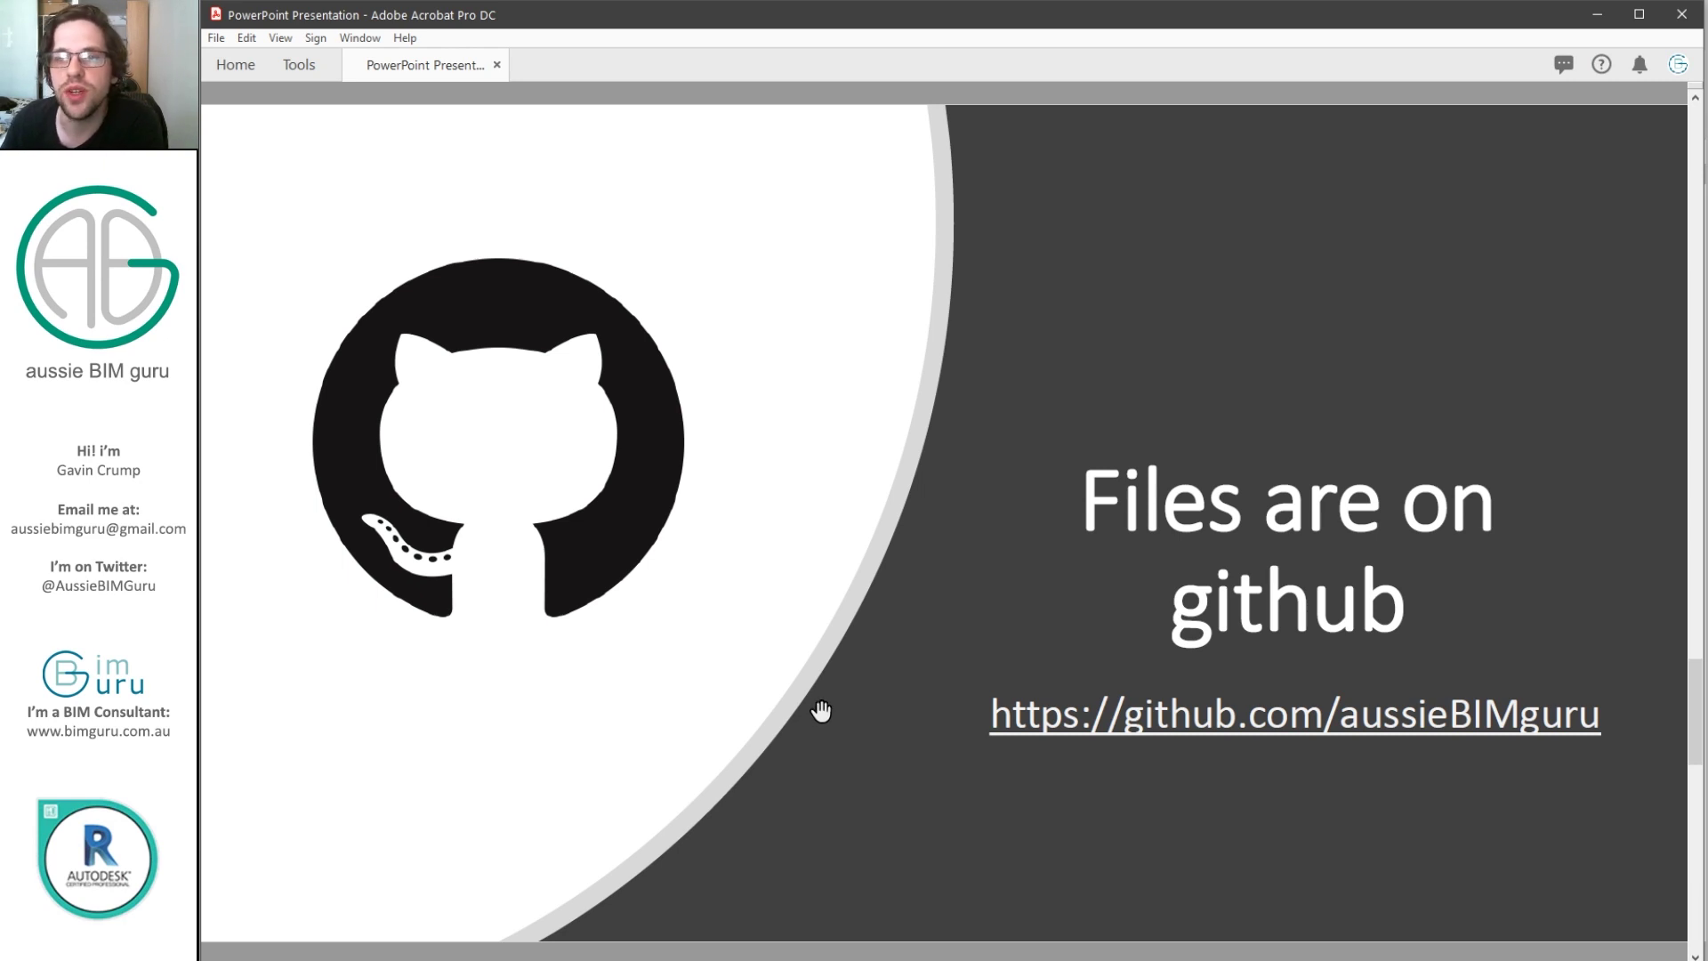
{"action": "scroll", "coordinate": [721, 343], "scroll_direction": "down", "scroll_amount": 1}
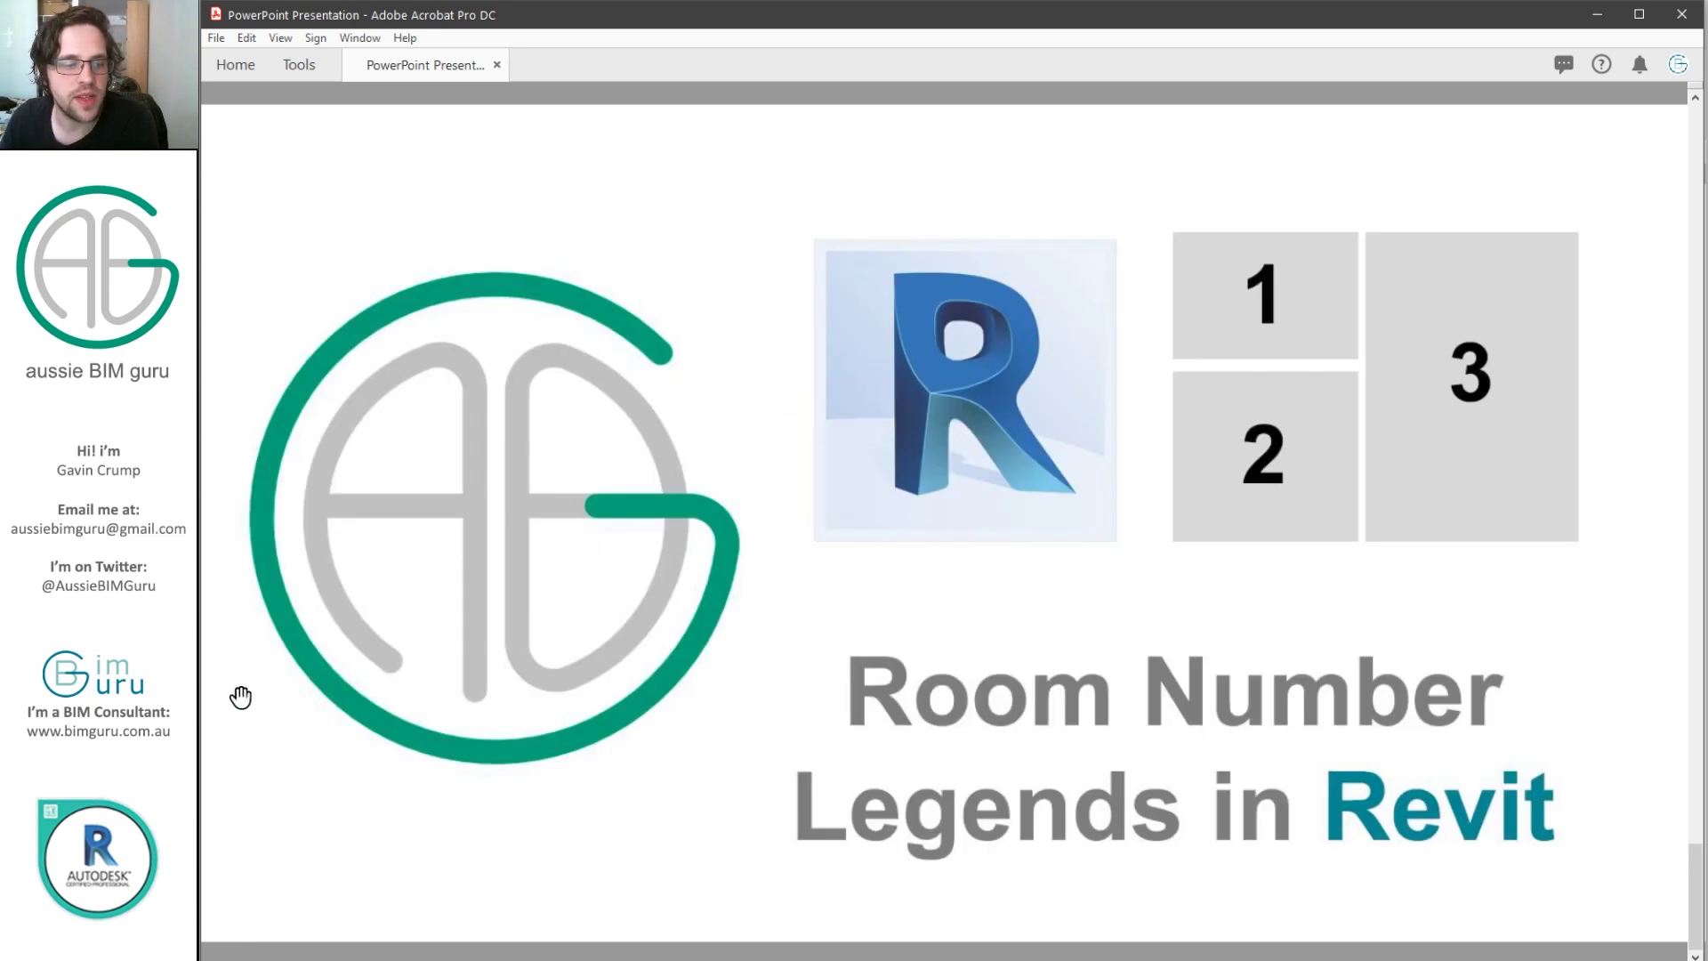